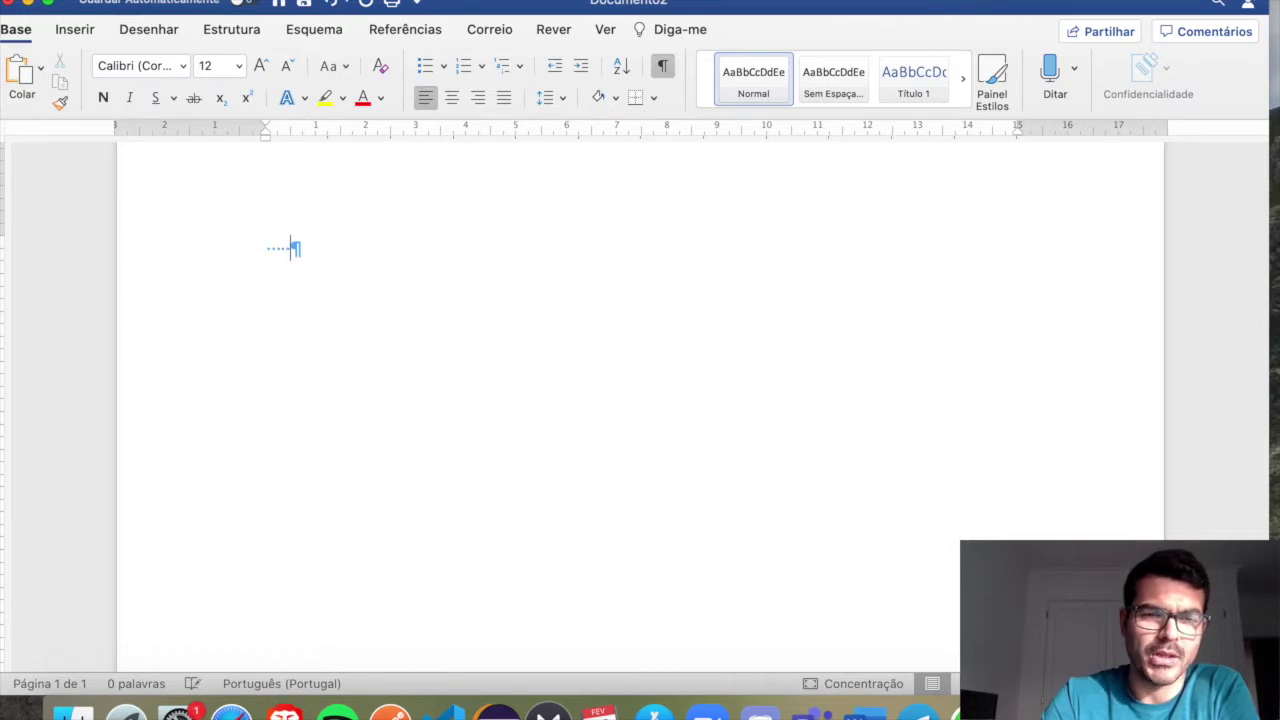
Insert a page break after the line of spaces on the first page and view the result
{"action": "left_click_drag", "start_coordinate": [276, 250], "coordinate": [295, 252]}
{"action": "left_click", "coordinate": [295, 252]}
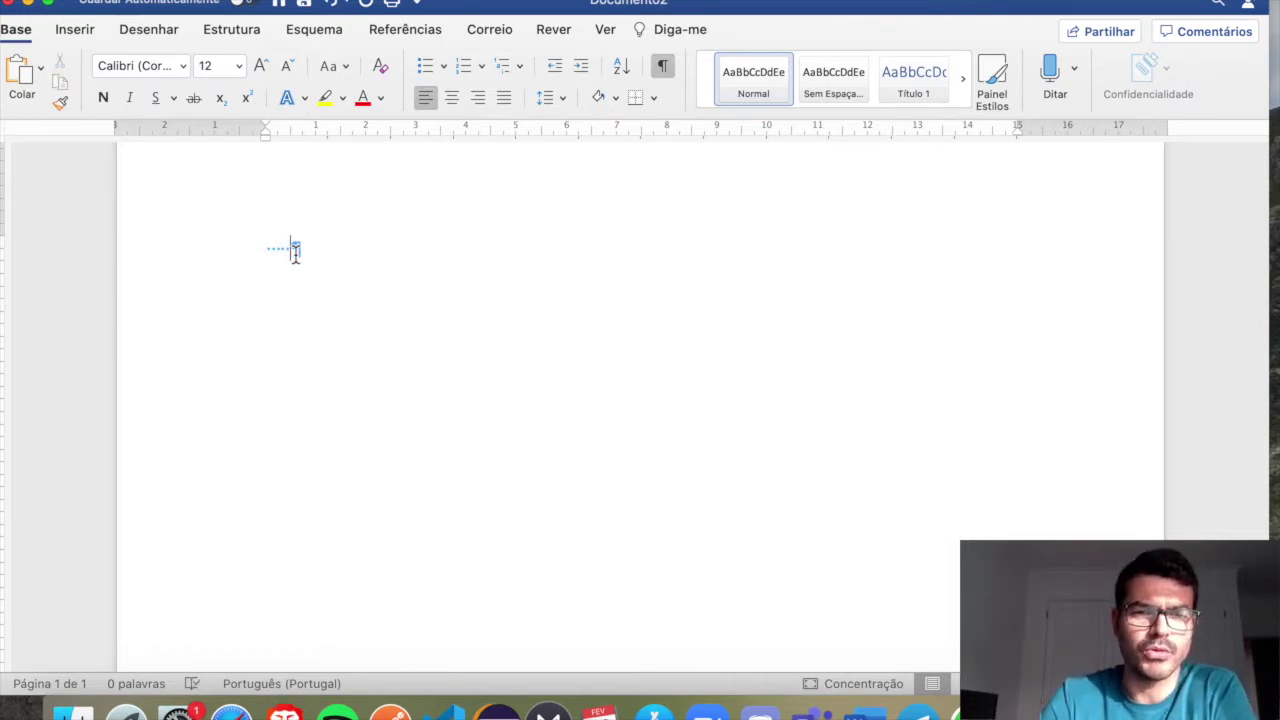
{"action": "key", "text": "super+Return"}
{"action": "scroll", "coordinate": [790, 403], "scroll_direction": "down", "scroll_amount": 5}
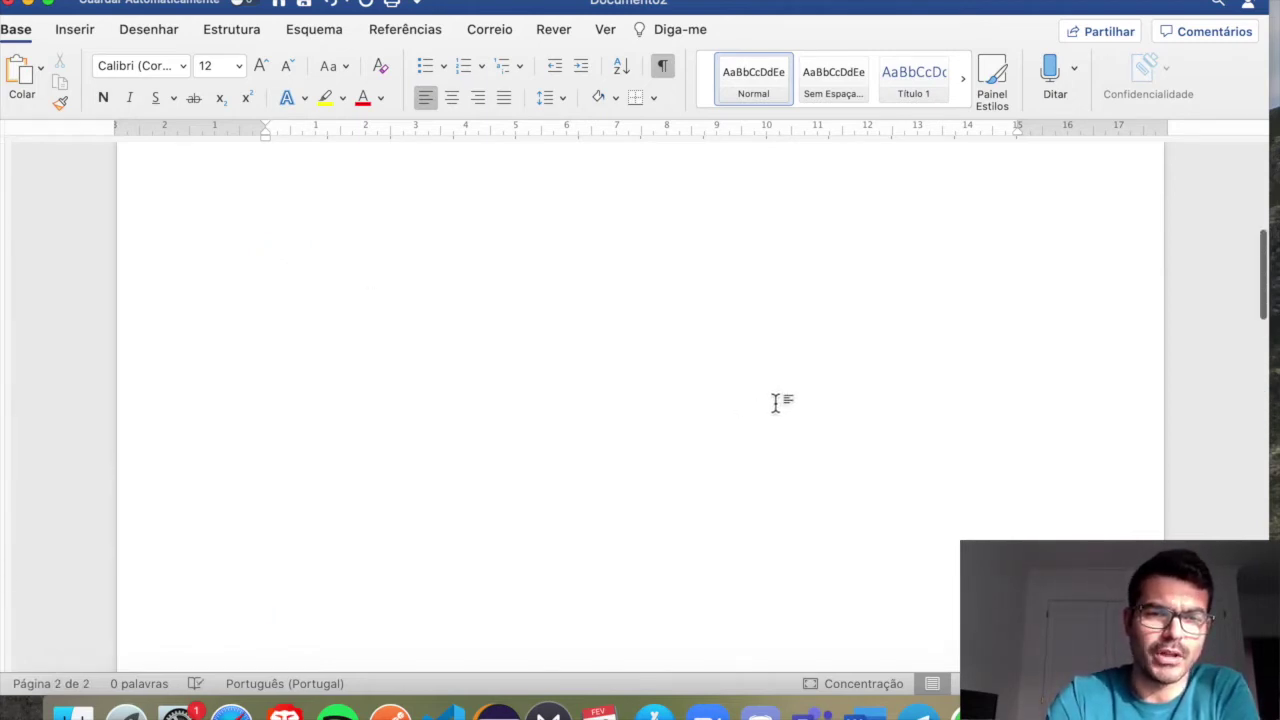
{"action": "scroll", "coordinate": [775, 403], "scroll_direction": "up", "scroll_amount": 5}
{"action": "left_click", "coordinate": [509, 331]}
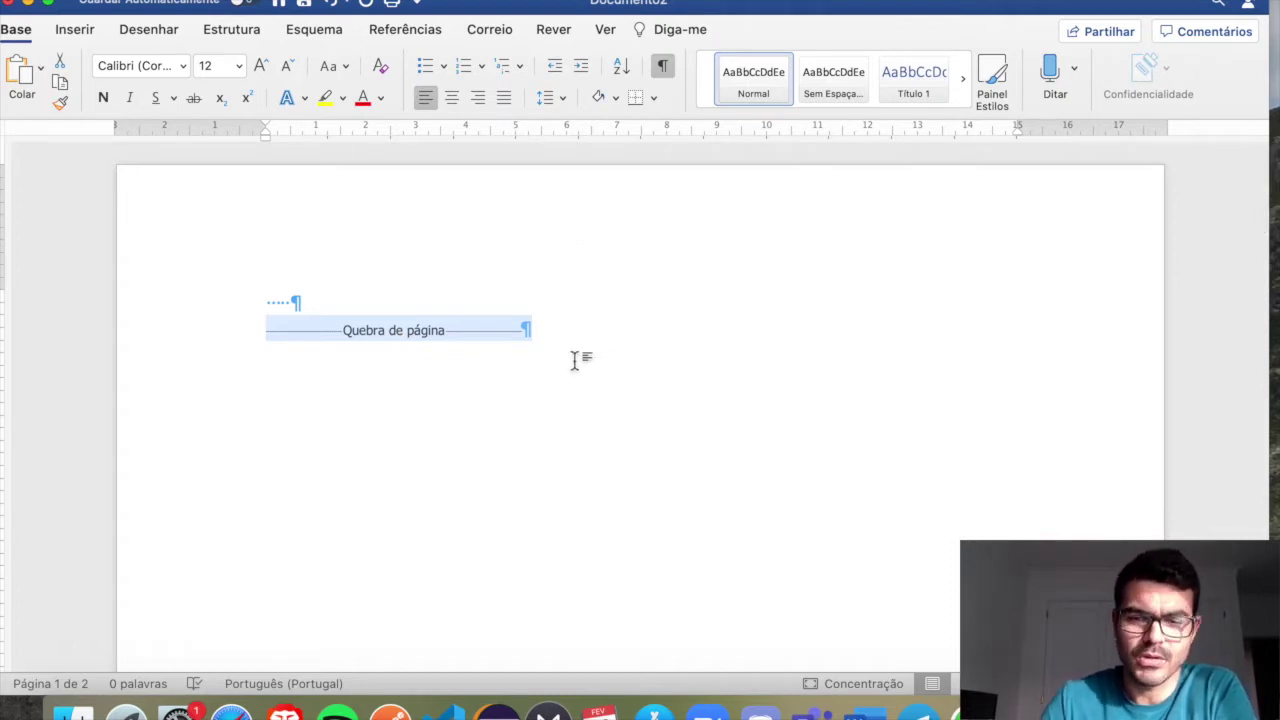
Delete the line of spaces together with the page break on the first page
{"action": "left_click_drag", "start_coordinate": [571, 331], "coordinate": [249, 315]}
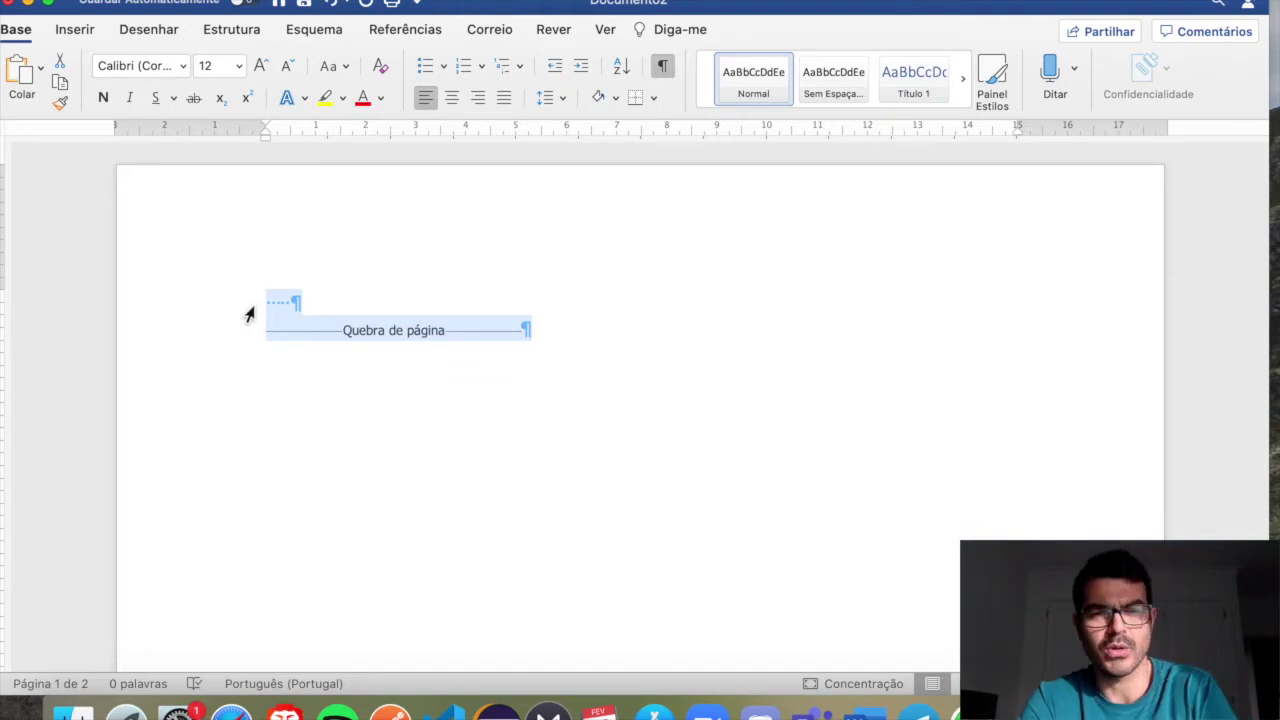
{"action": "key", "text": "Right"}
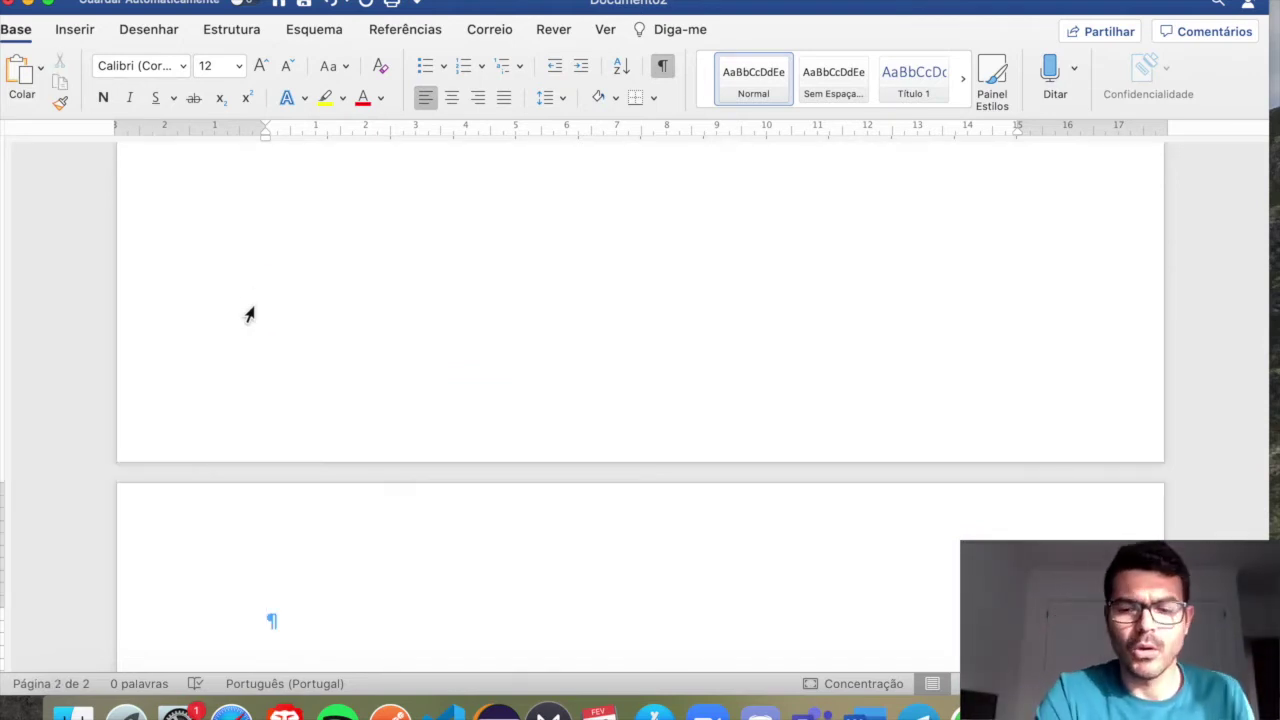
{"action": "scroll", "coordinate": [250, 315], "scroll_direction": "up", "scroll_amount": 10}
{"action": "left_click", "coordinate": [613, 318]}
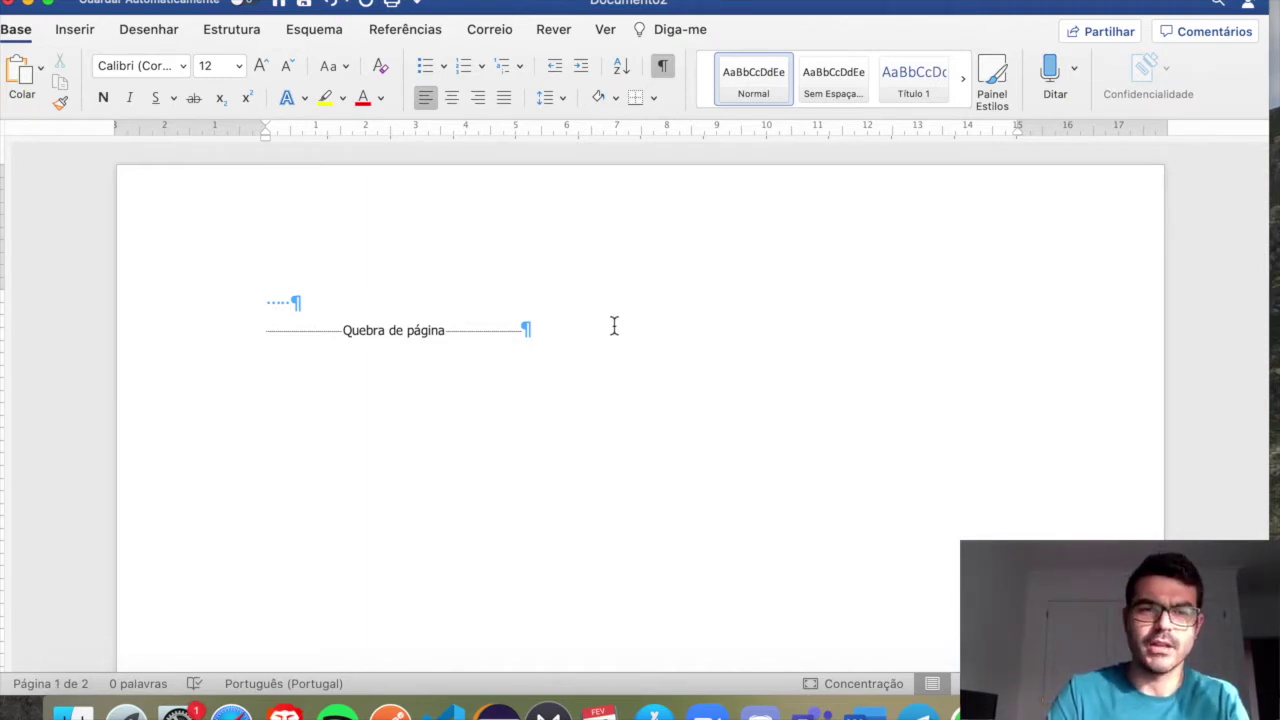
{"action": "left_click_drag", "start_coordinate": [560, 332], "coordinate": [190, 288]}
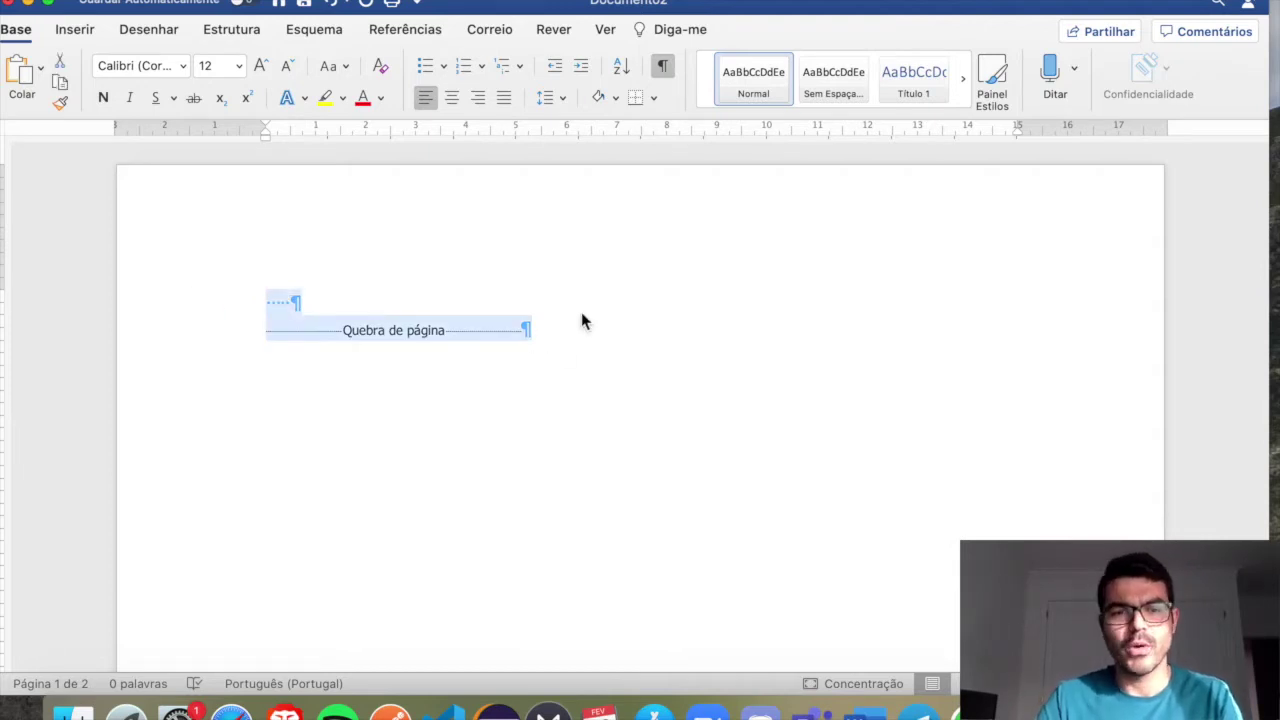
{"action": "key", "text": "BackSpace"}
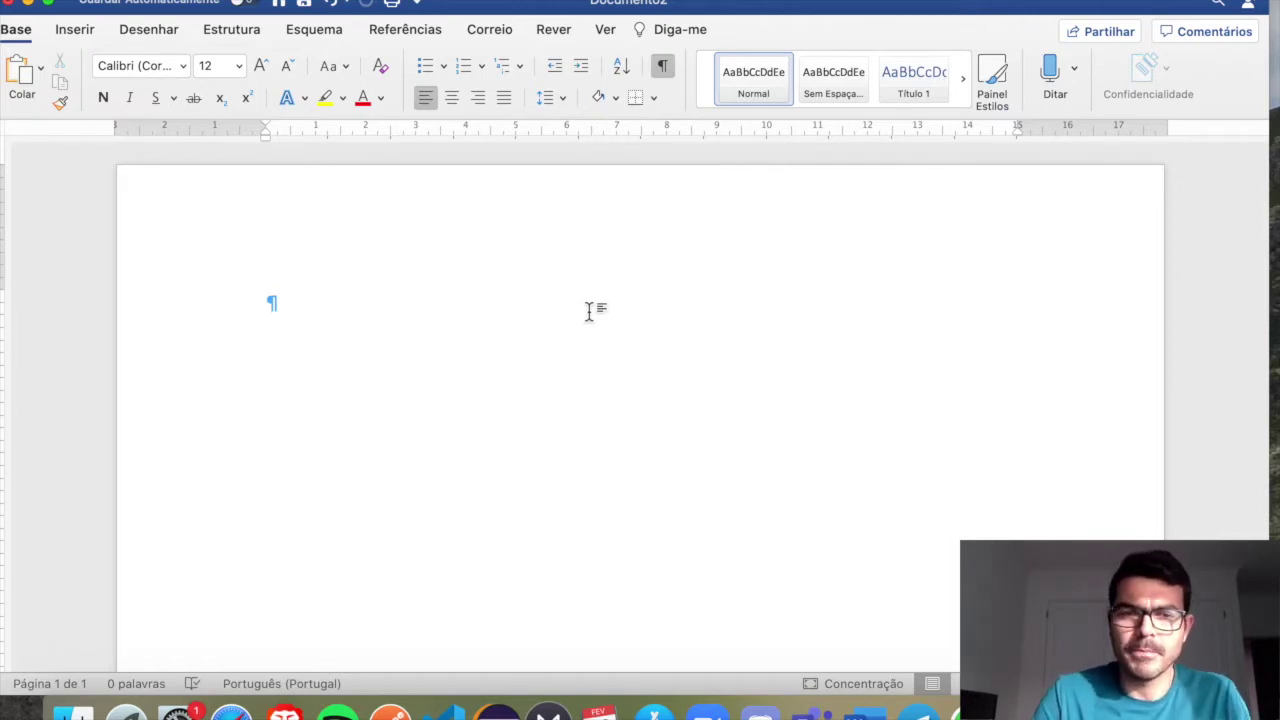
Examine the available fonts, including the style variants of Arial, without applying any
{"action": "left_click", "coordinate": [183, 66]}
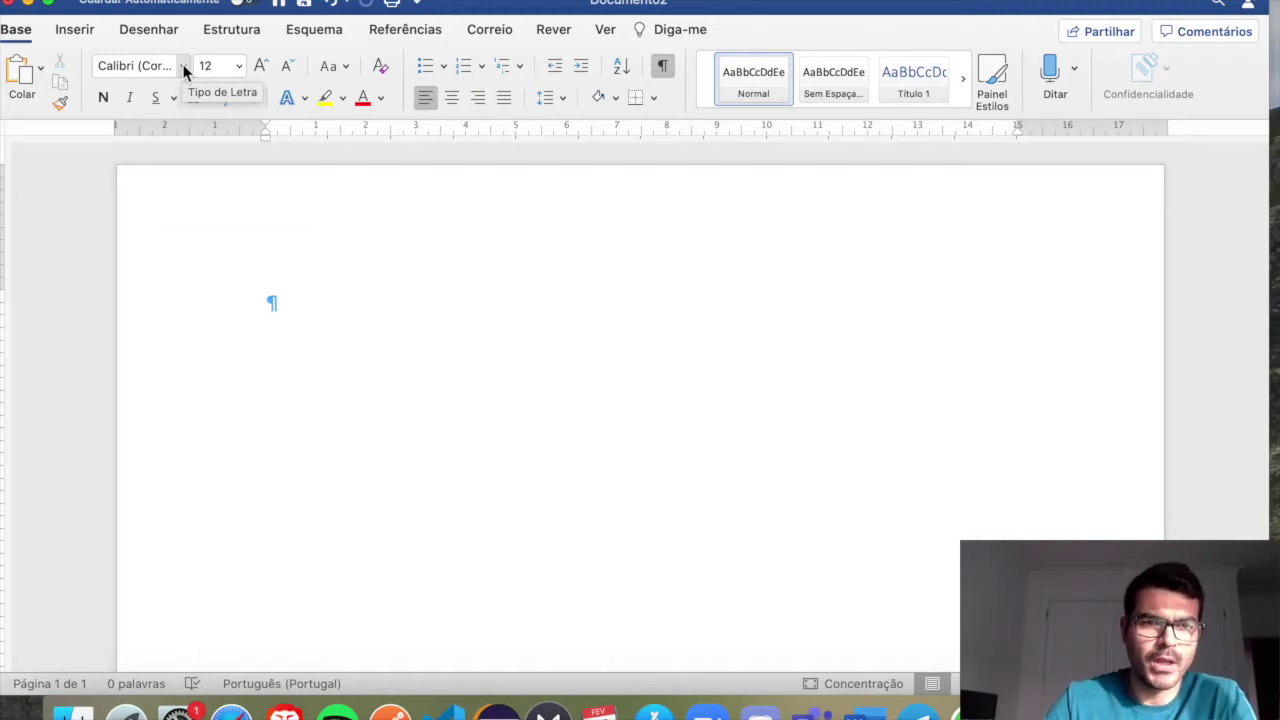
{"action": "left_click", "coordinate": [183, 66]}
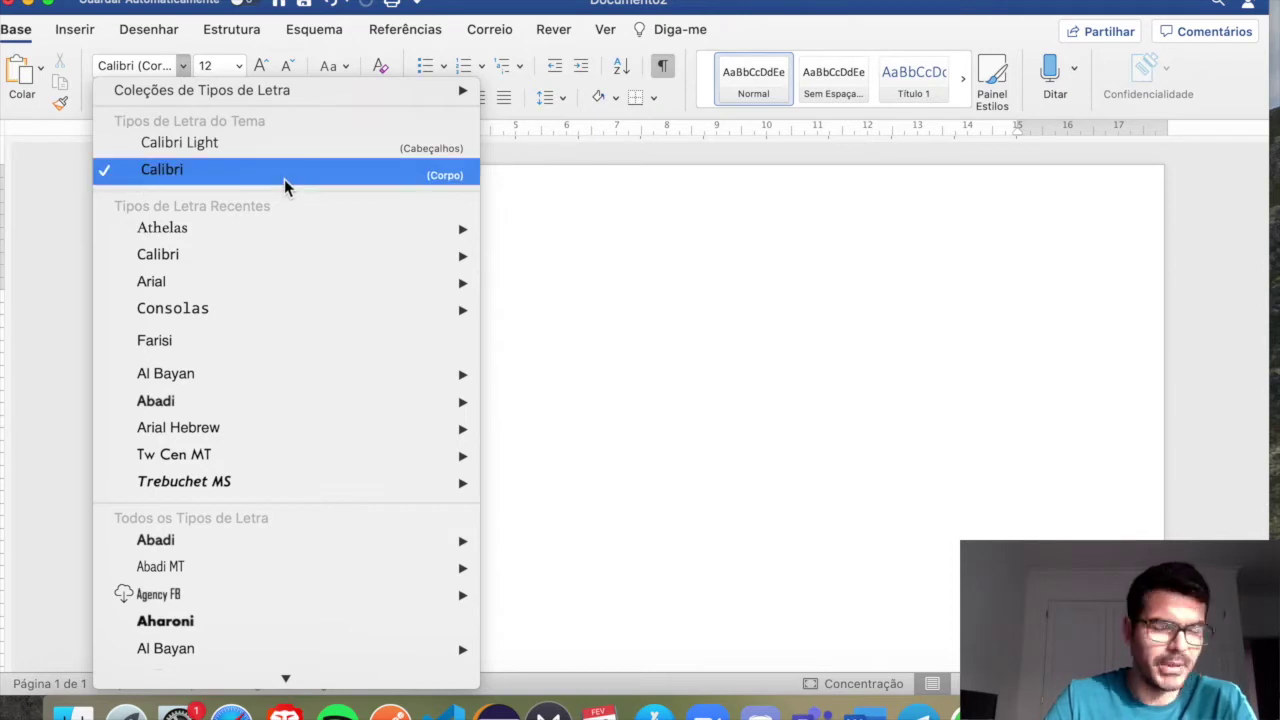
{"action": "mouse_move", "coordinate": [208, 285]}
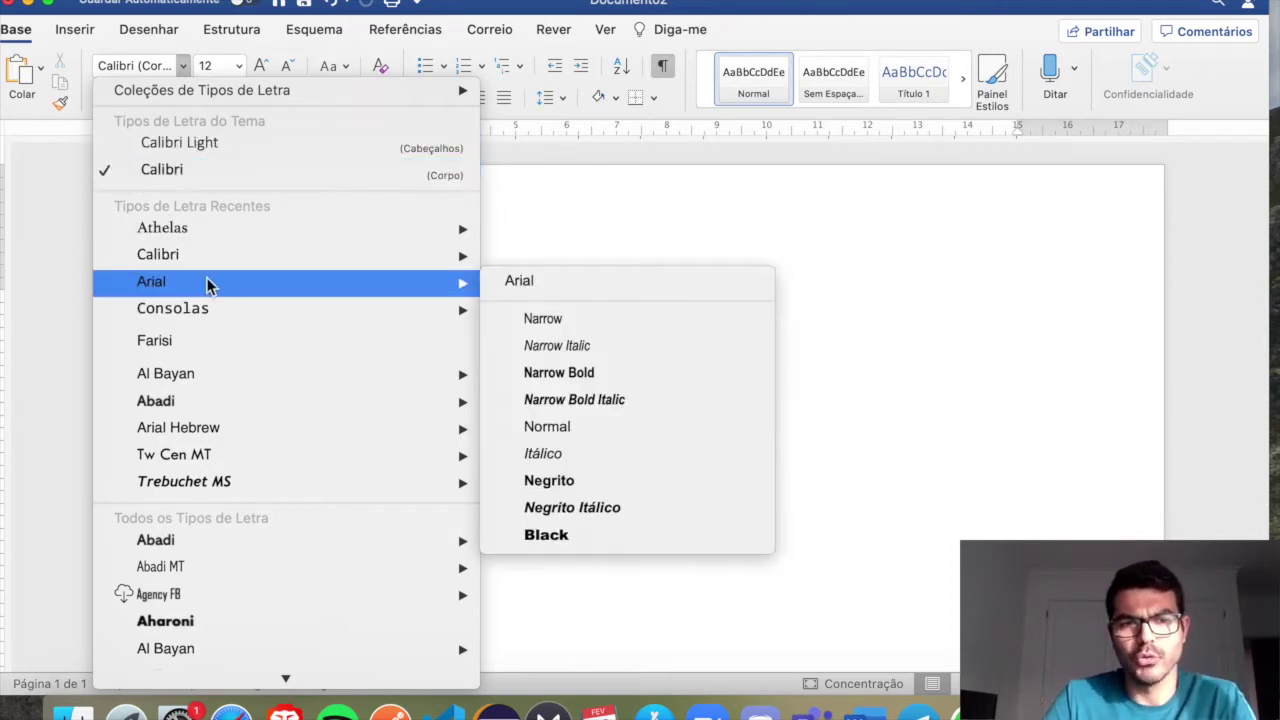
{"action": "left_click", "coordinate": [862, 212]}
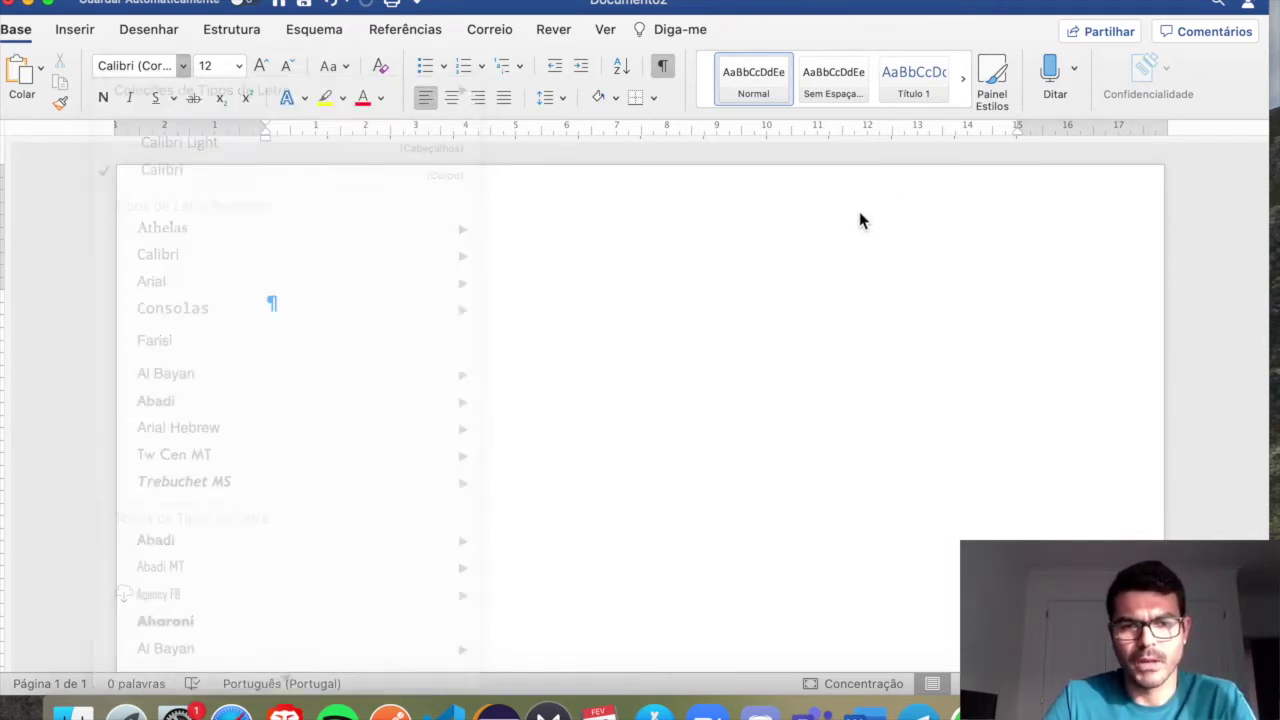
{"action": "left_click", "coordinate": [184, 68]}
{"action": "mouse_move", "coordinate": [360, 432]}
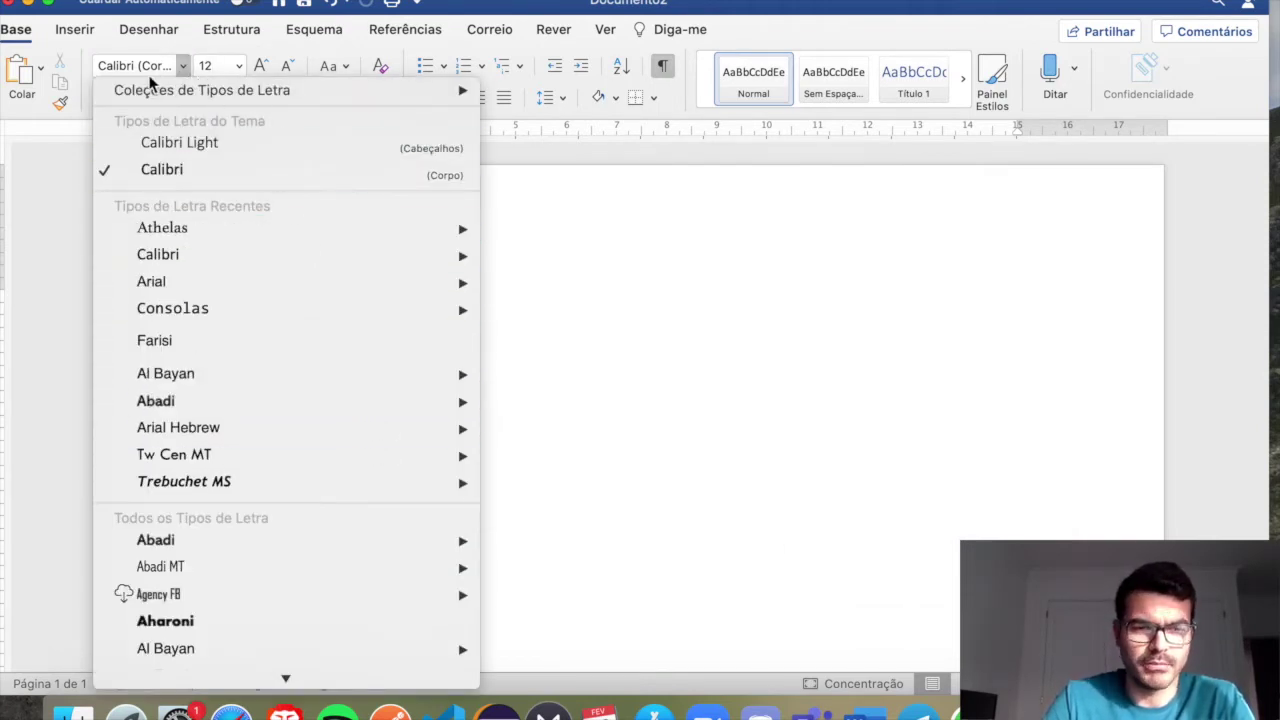
{"action": "left_click", "coordinate": [816, 374]}
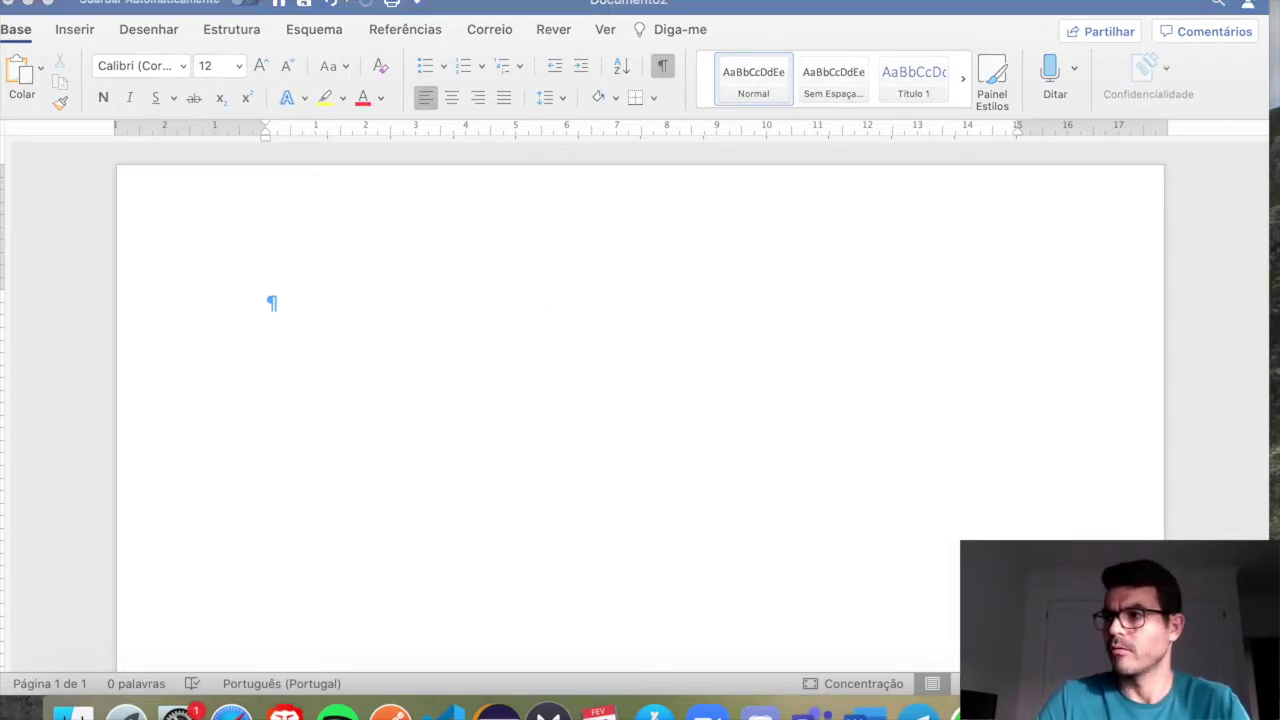
Paste the copied Word logo into the empty paragraph and scale it to about 2.1 × 2.1 cm
{"action": "left_click", "coordinate": [289, 312]}
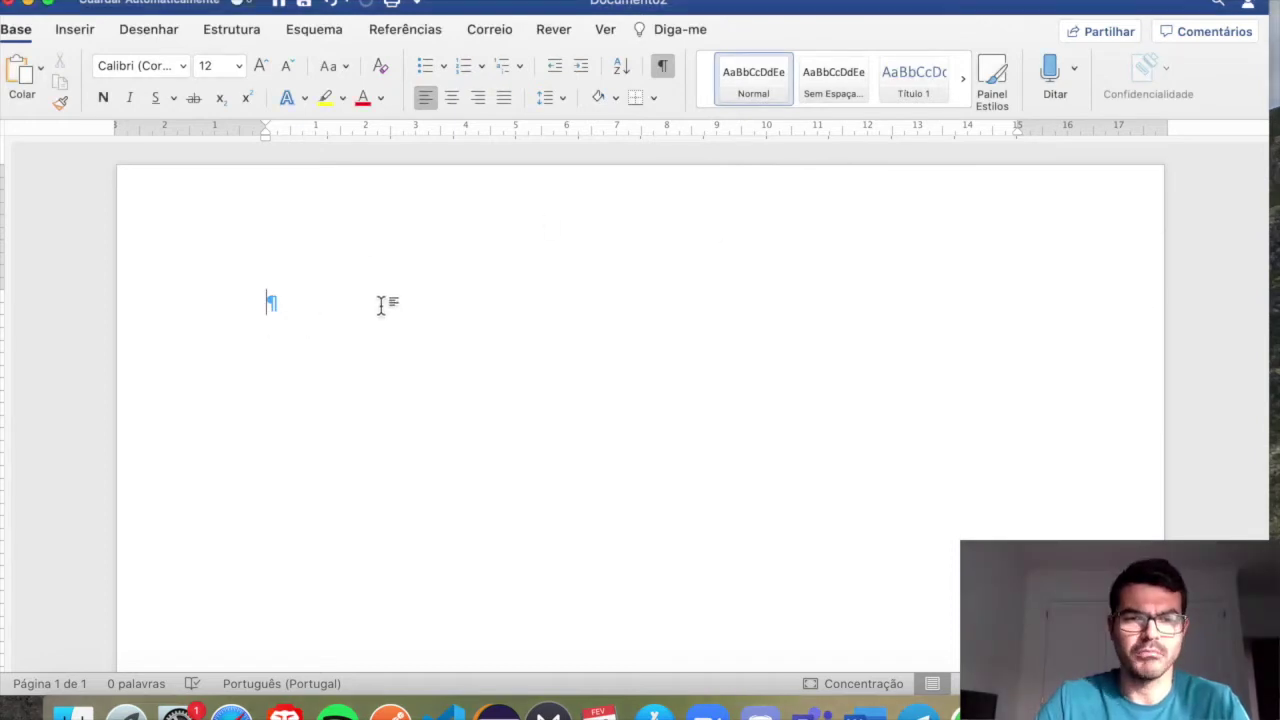
{"action": "key", "text": "super+v"}
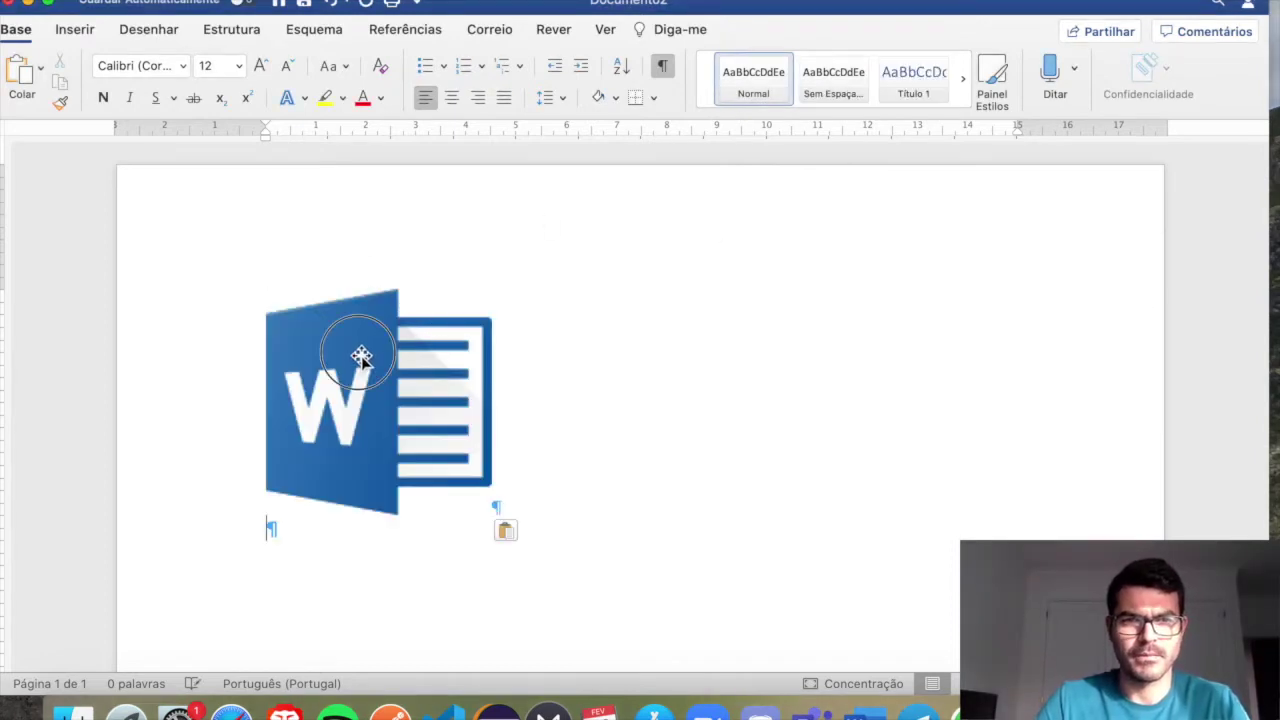
{"action": "left_click", "coordinate": [391, 357]}
{"action": "left_click_drag", "start_coordinate": [497, 513], "coordinate": [368, 392]}
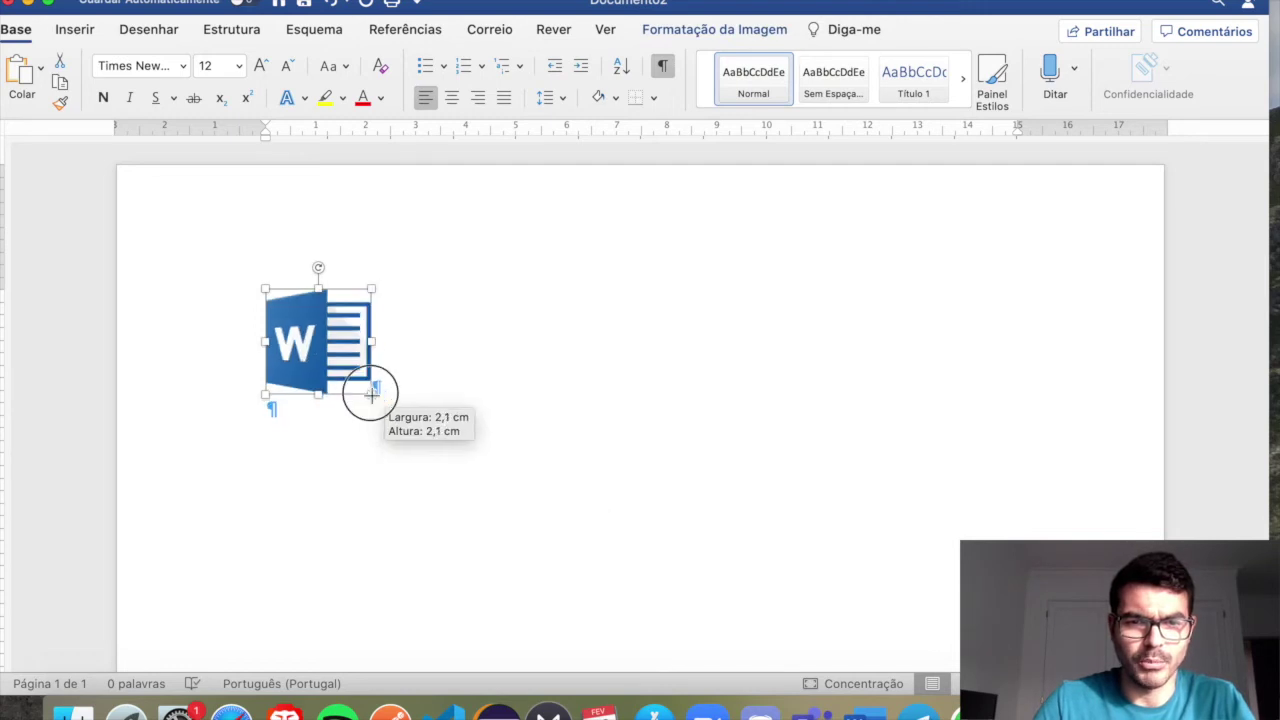
{"action": "left_click", "coordinate": [604, 409]}
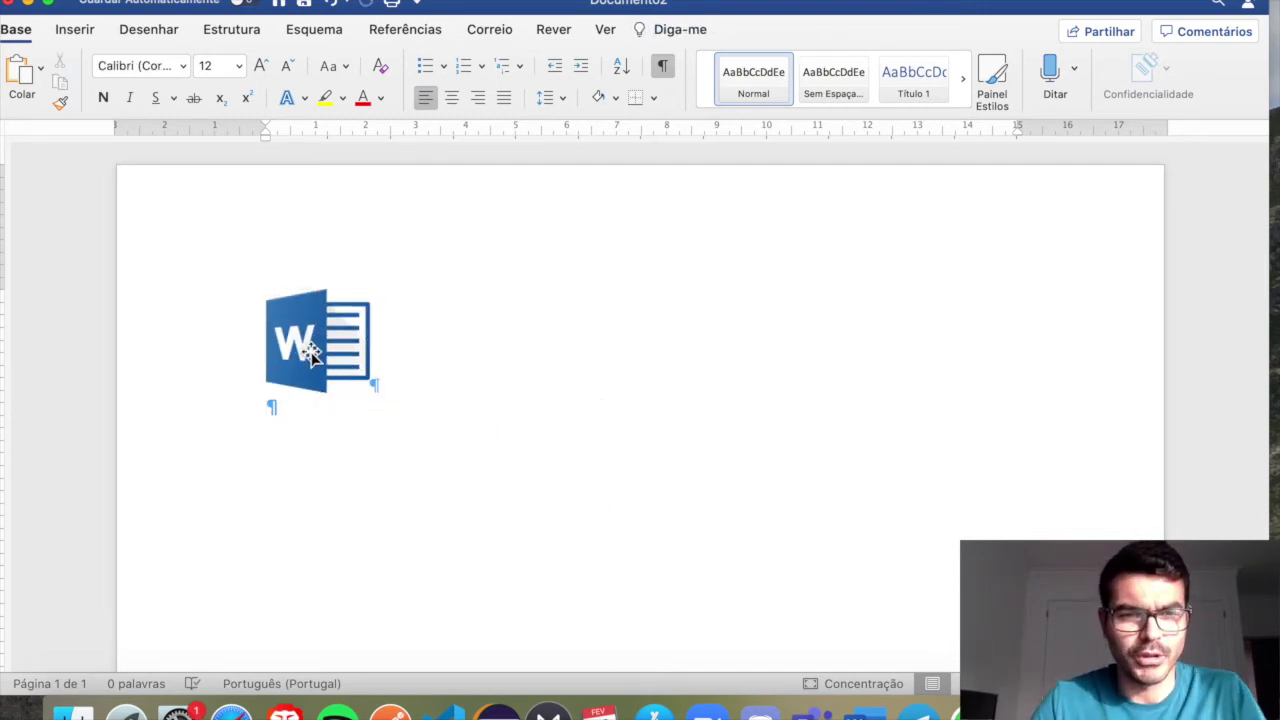
Add three empty paragraphs below the logo
{"action": "key", "text": "Return"}
{"action": "key", "text": "Return"}
{"action": "key", "text": "Return"}
{"action": "right_click", "coordinate": [348, 358]}
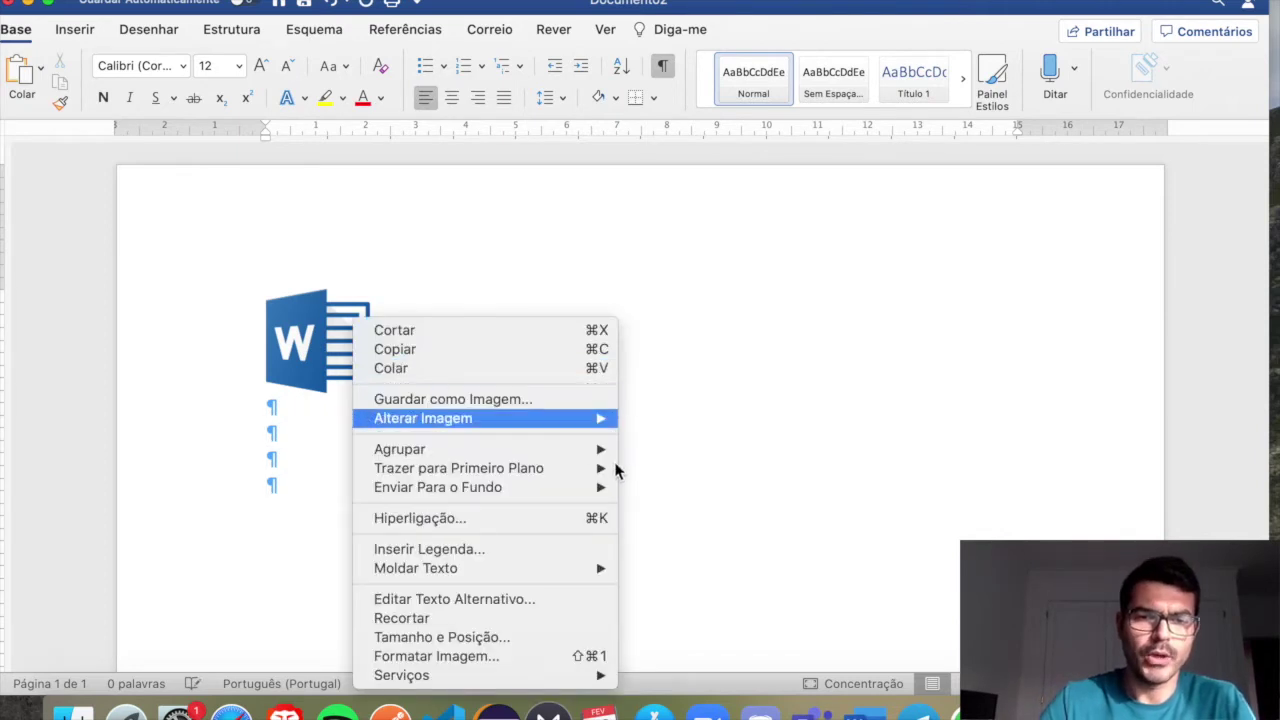
{"action": "left_click", "coordinate": [286, 517]}
Write "Escola Secundária XPTO" in the second empty paragraph below the logo
{"action": "left_click", "coordinate": [334, 440]}
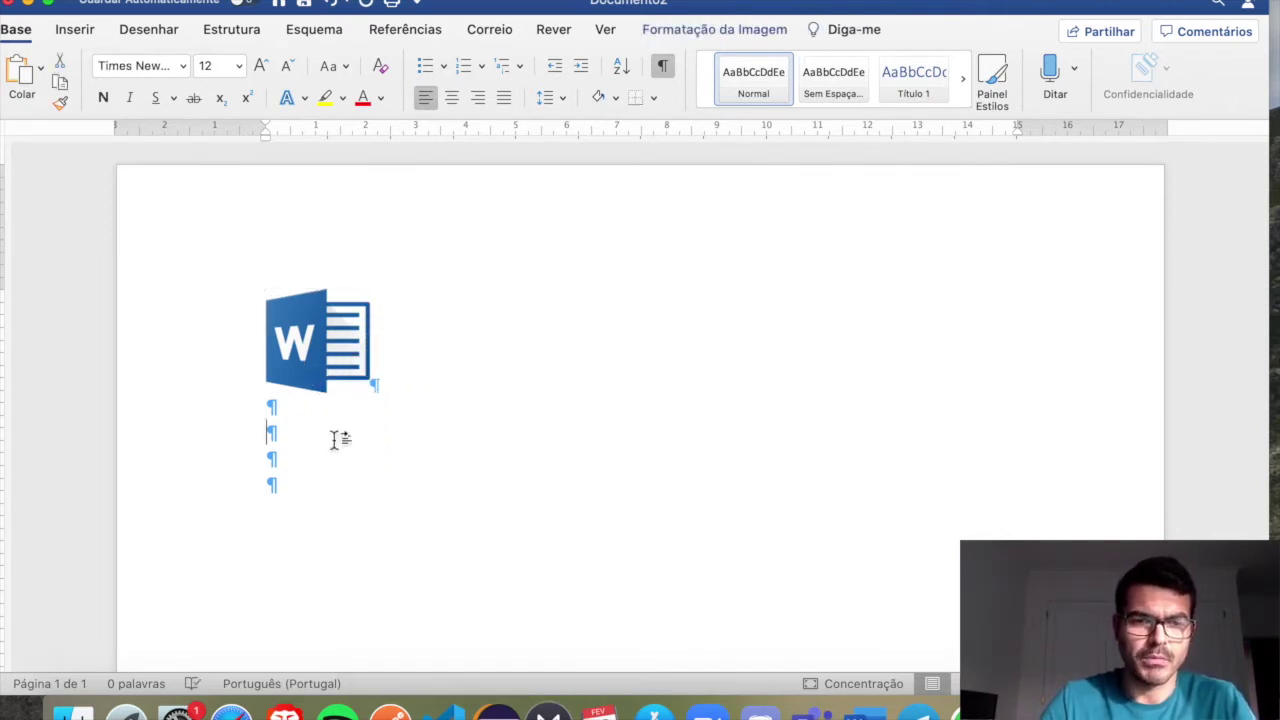
{"action": "type", "text": "Esco"}
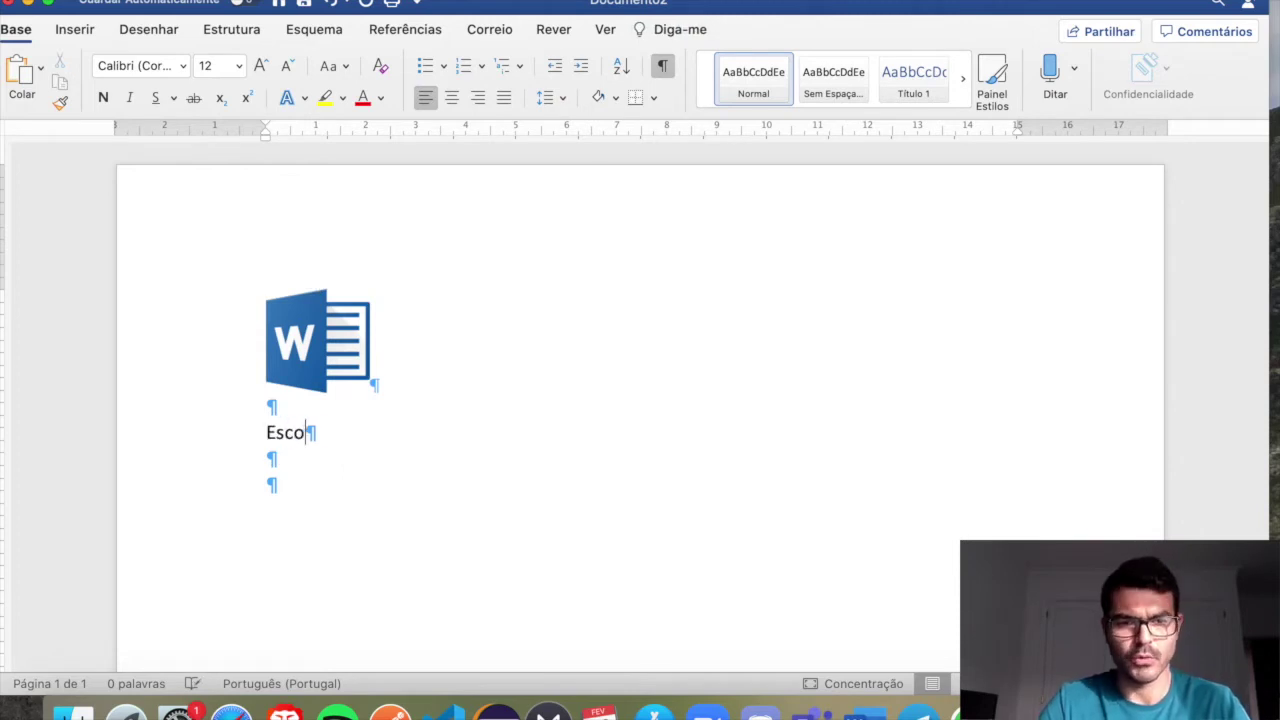
{"action": "type", "text": "la Secundária XTP"}
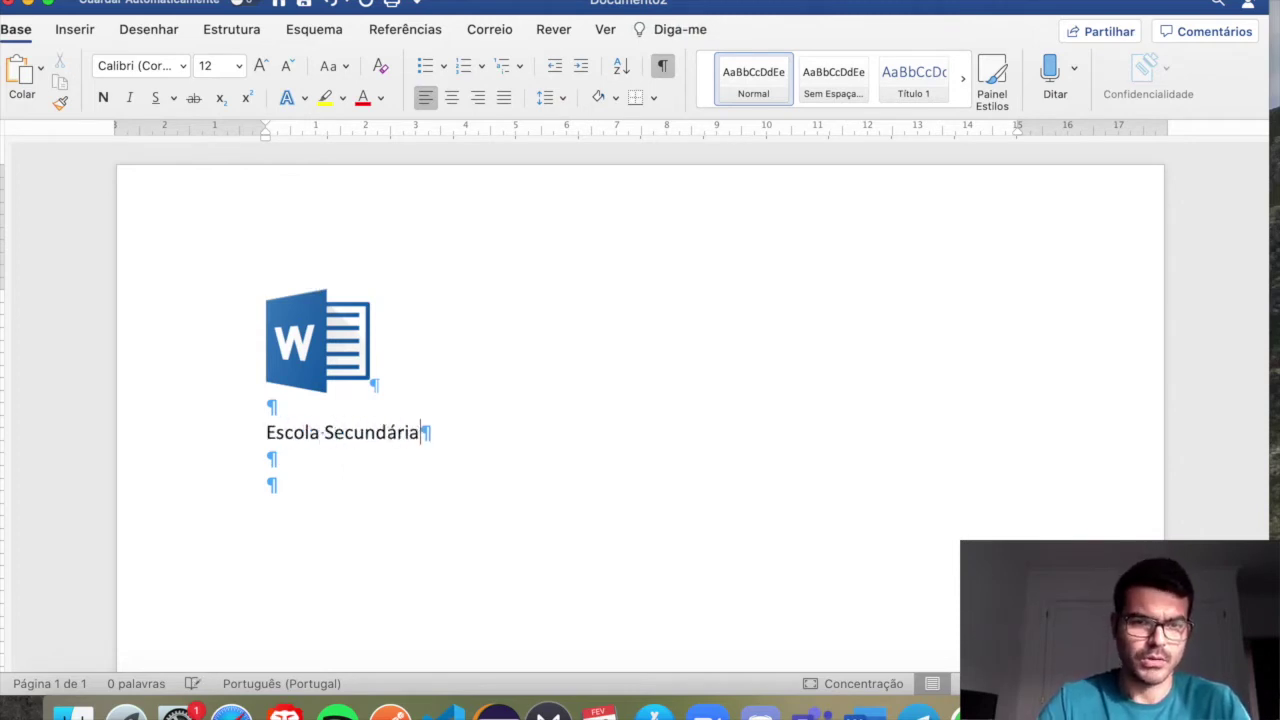
{"action": "key", "text": "BackSpace"}
{"action": "type", "text": "pT"}
{"action": "key", "text": "BackSpace"}
{"action": "key", "text": "BackSpace"}
{"action": "type", "text": "PO"}
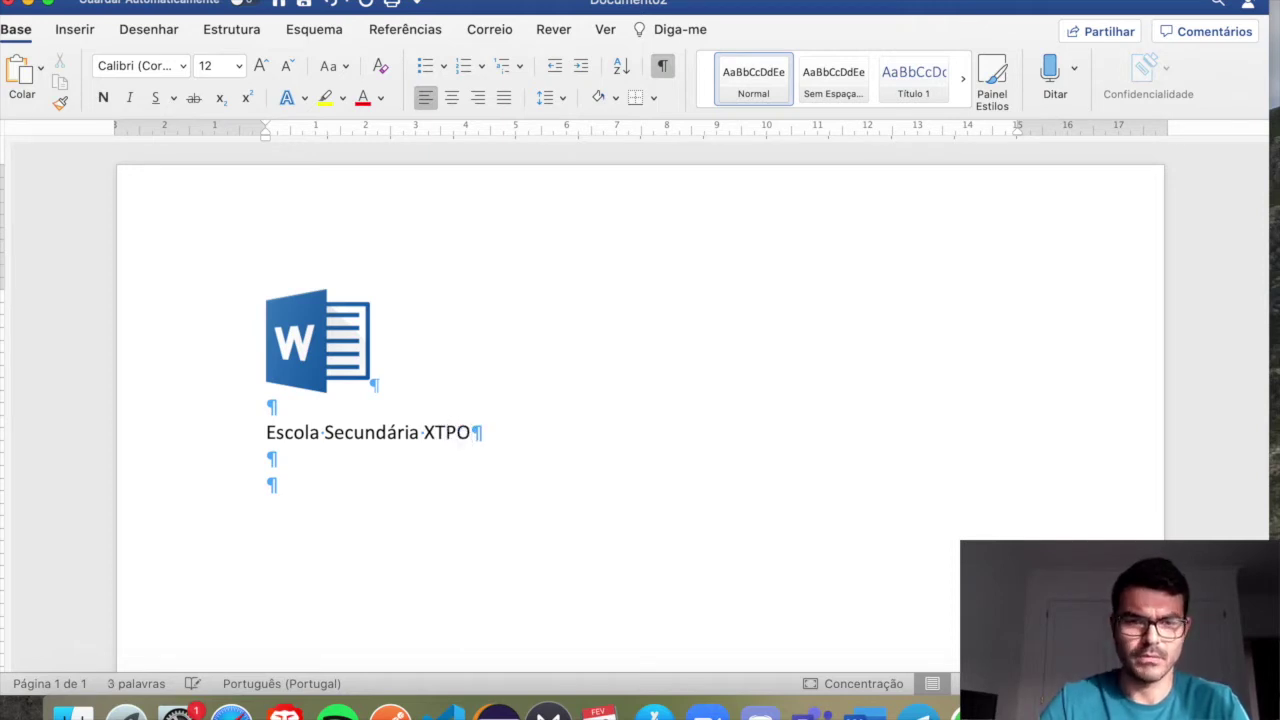
{"action": "key", "text": "BackSpace"}
{"action": "key", "text": "BackSpace"}
{"action": "key", "text": "BackSpace"}
{"action": "type", "text": "p"}
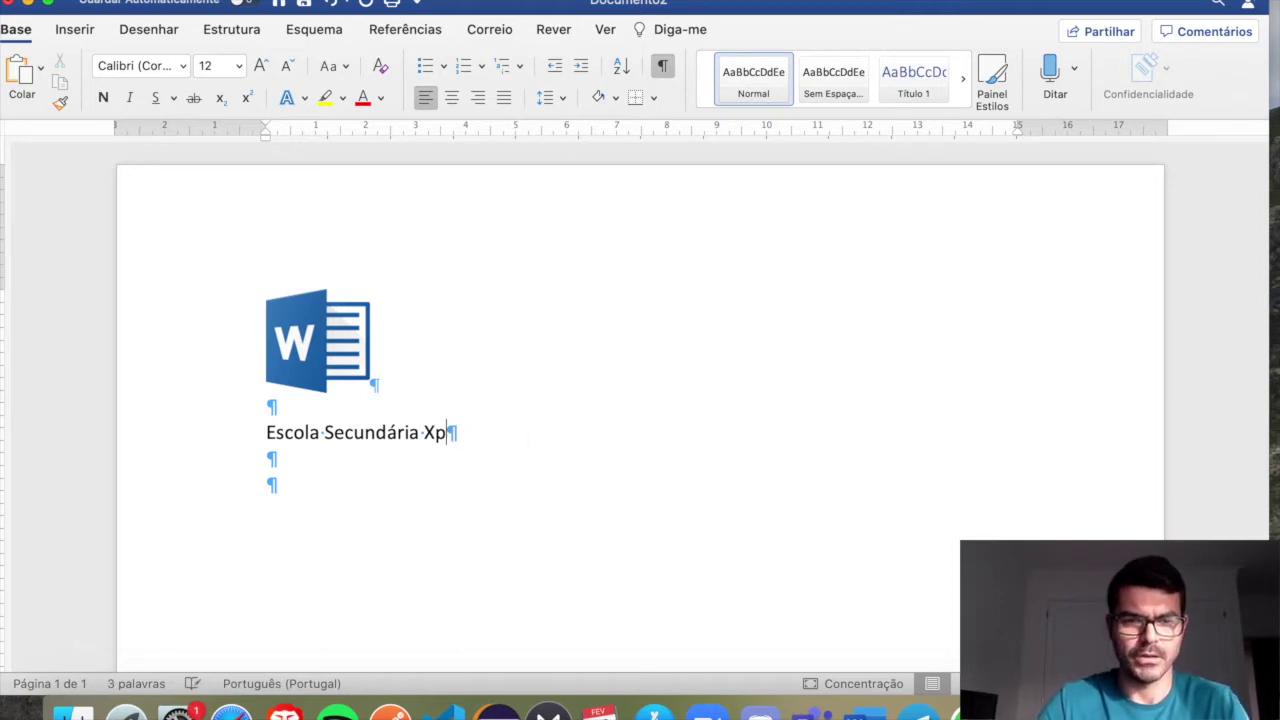
{"action": "key", "text": "BackSpace"}
{"action": "type", "text": "PTO"}
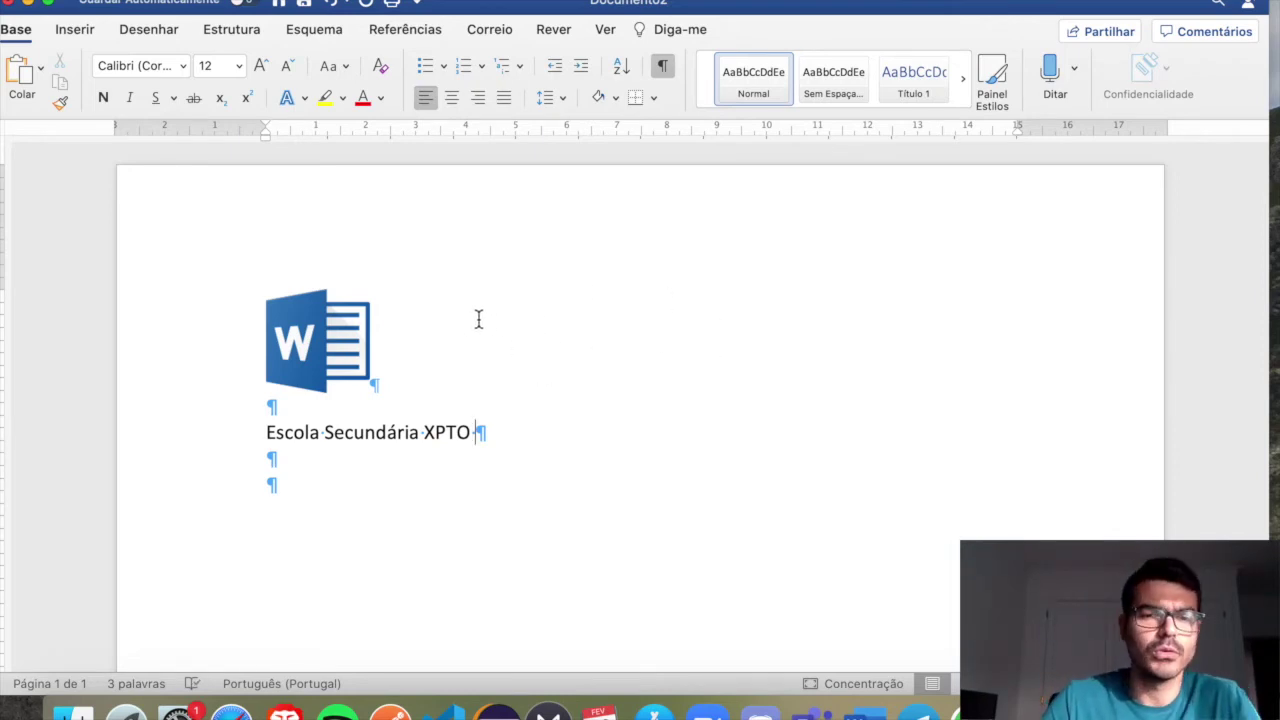
Move the "Escola Secundária XPTO" text onto the logo's line, directly after the image
{"action": "left_click_drag", "start_coordinate": [271, 430], "coordinate": [572, 430]}
{"action": "key", "text": "super+x"}
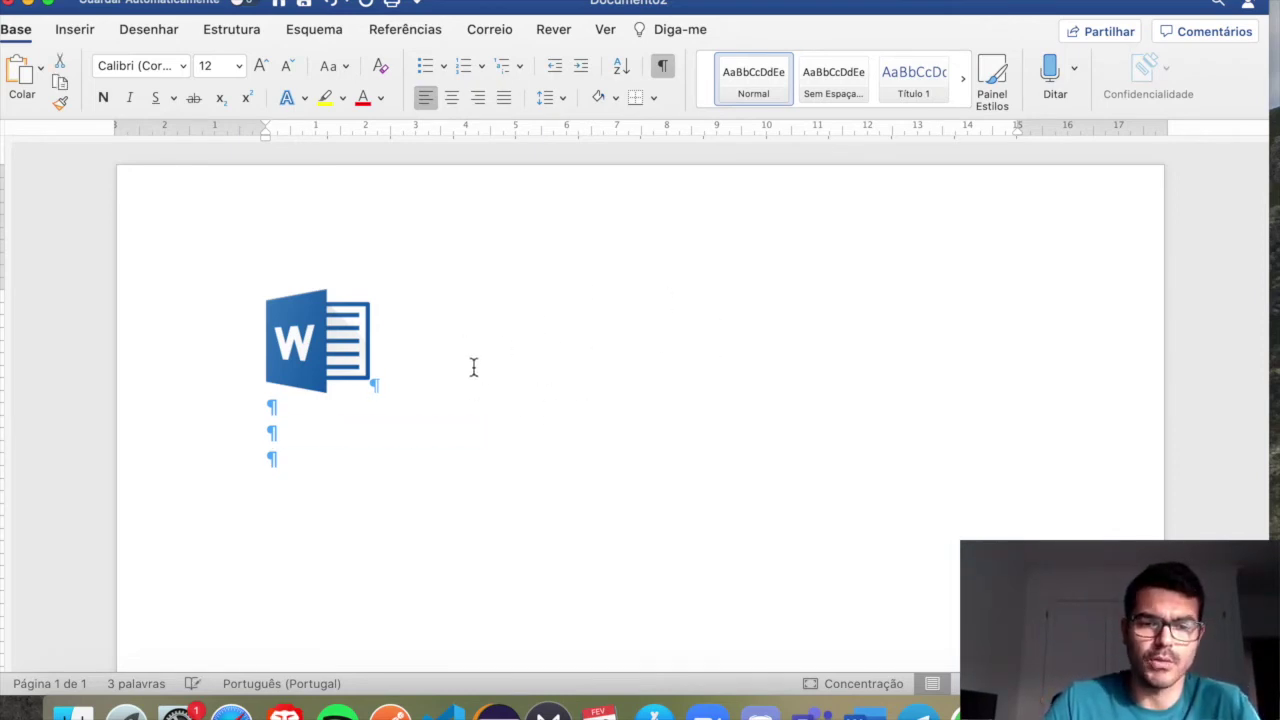
{"action": "left_click", "coordinate": [480, 383]}
{"action": "key", "text": "super+v"}
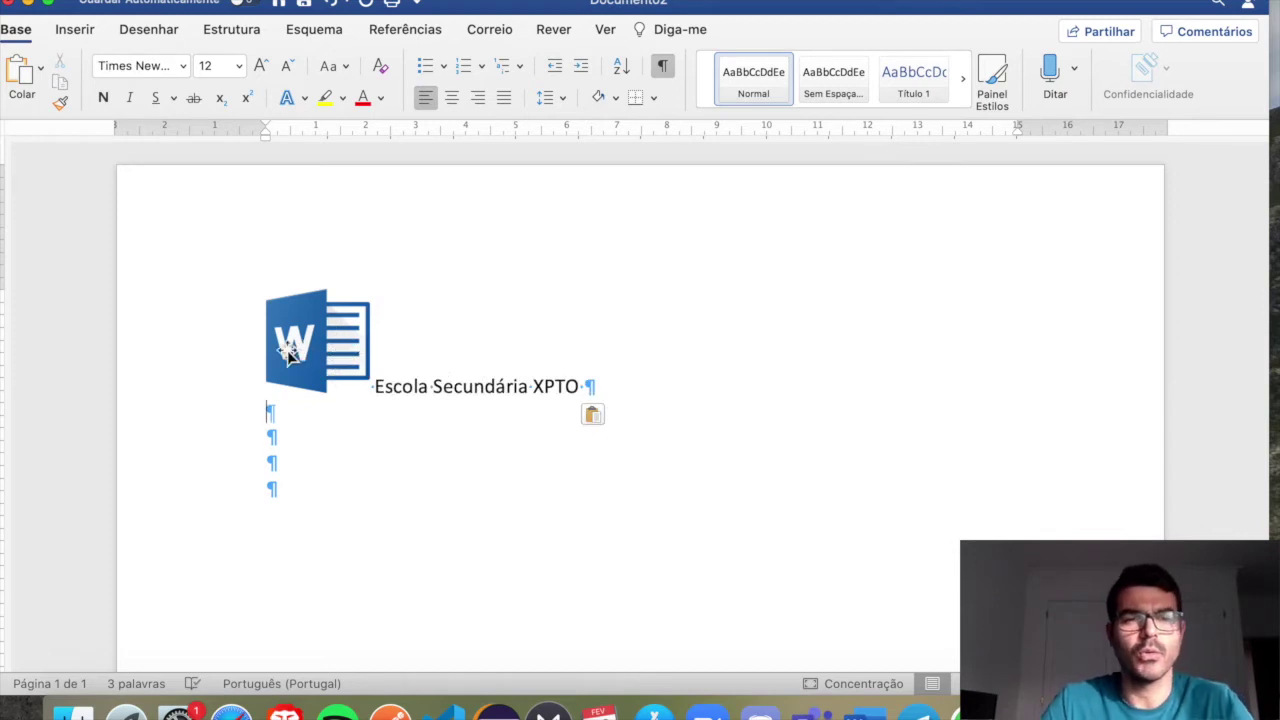
Set the logo's text wrapping to "À Frente do Texto" and move it into the page margin beside the school name
{"action": "right_click", "coordinate": [306, 342]}
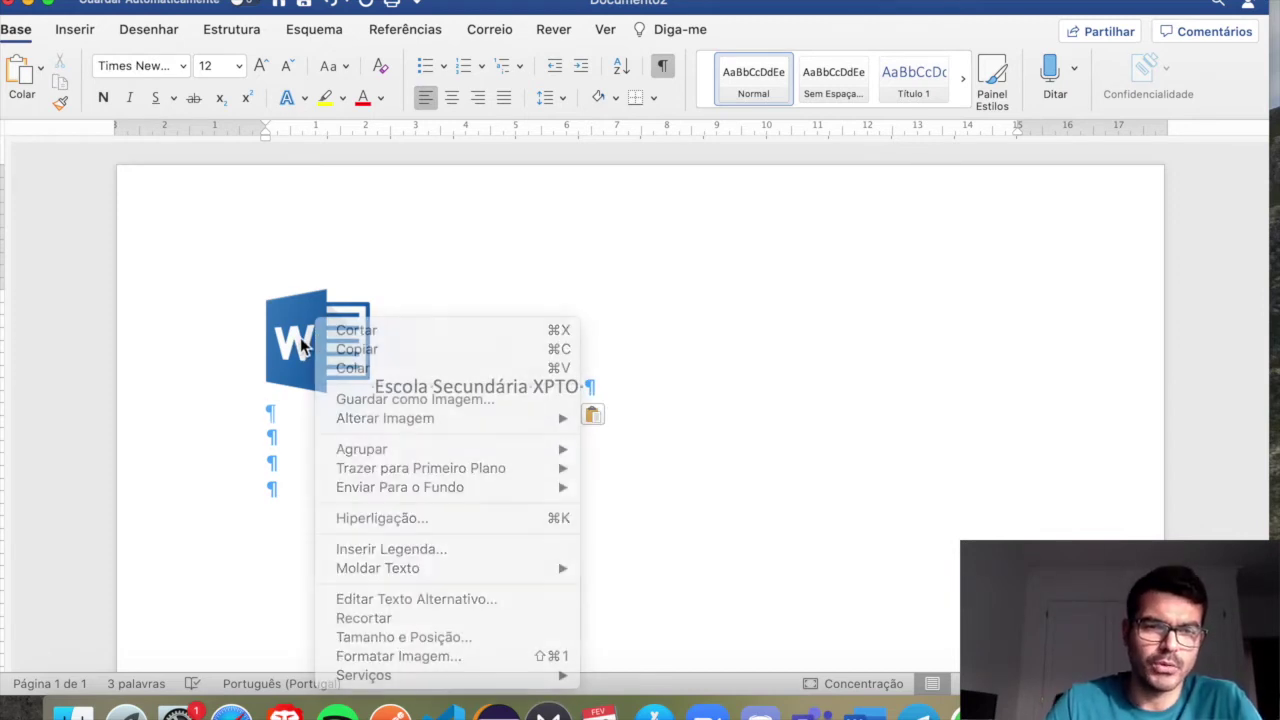
{"action": "right_click", "coordinate": [328, 326]}
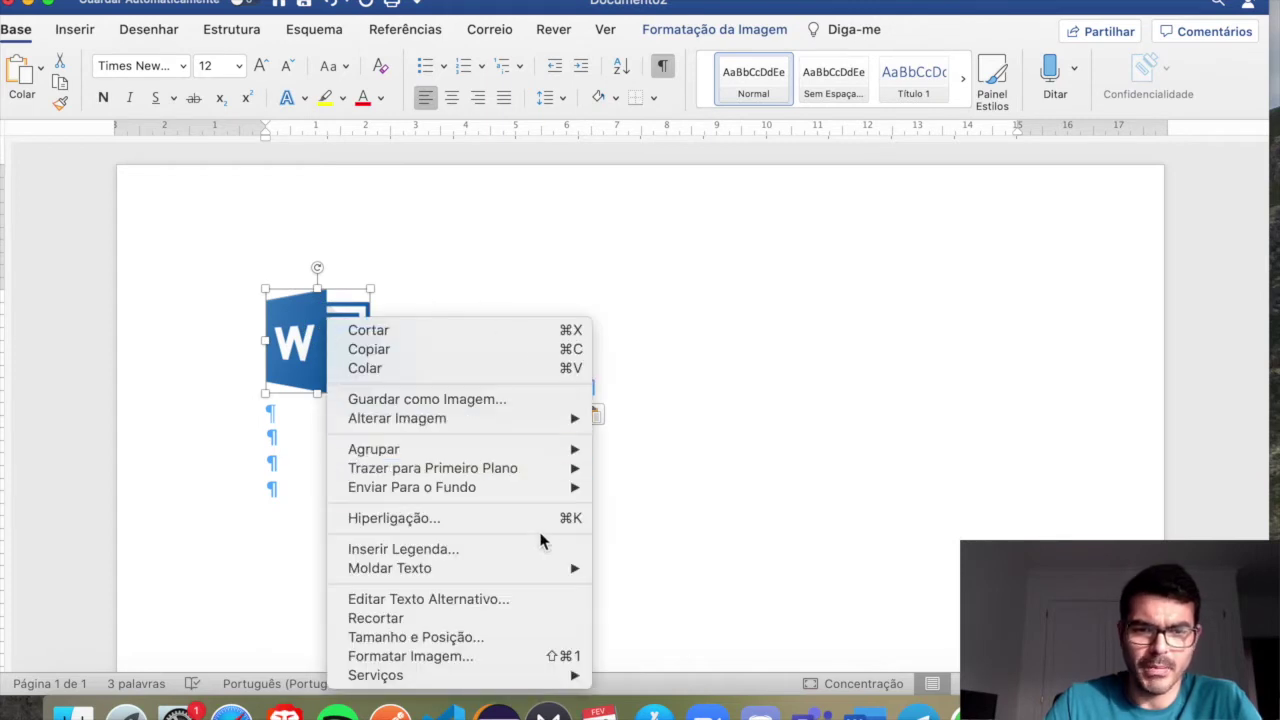
{"action": "mouse_move", "coordinate": [570, 568]}
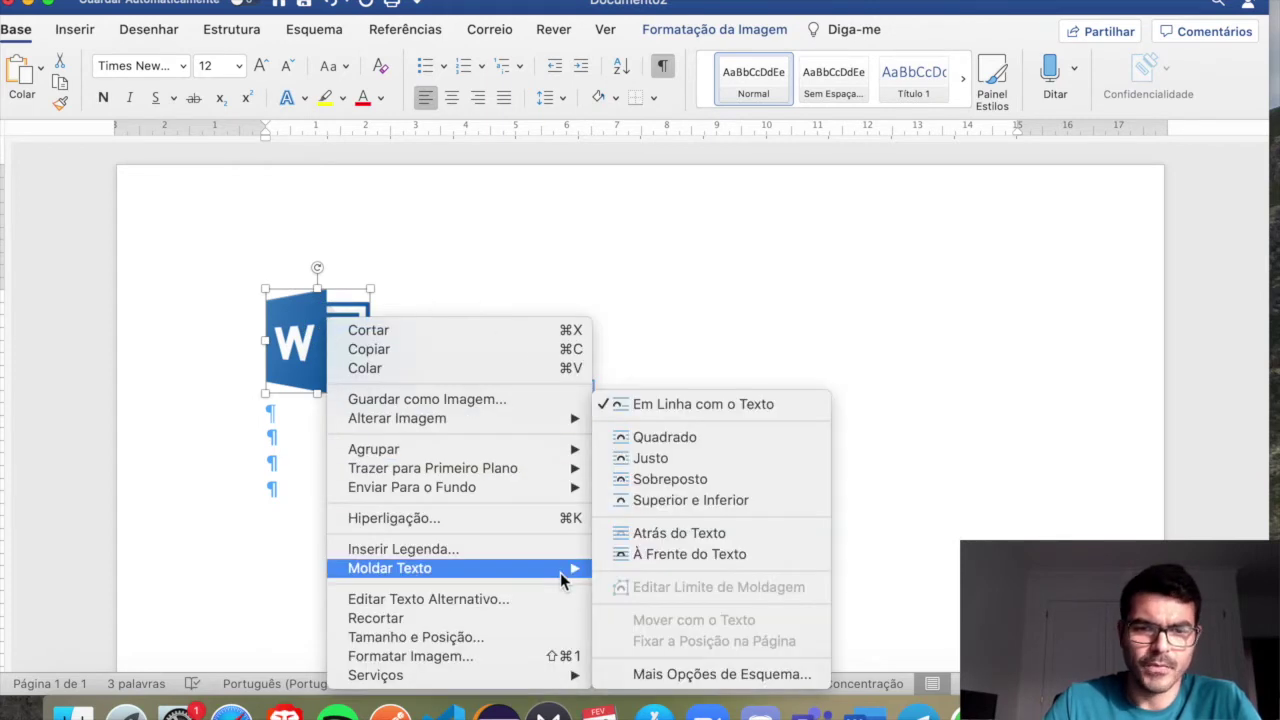
{"action": "left_click", "coordinate": [758, 557]}
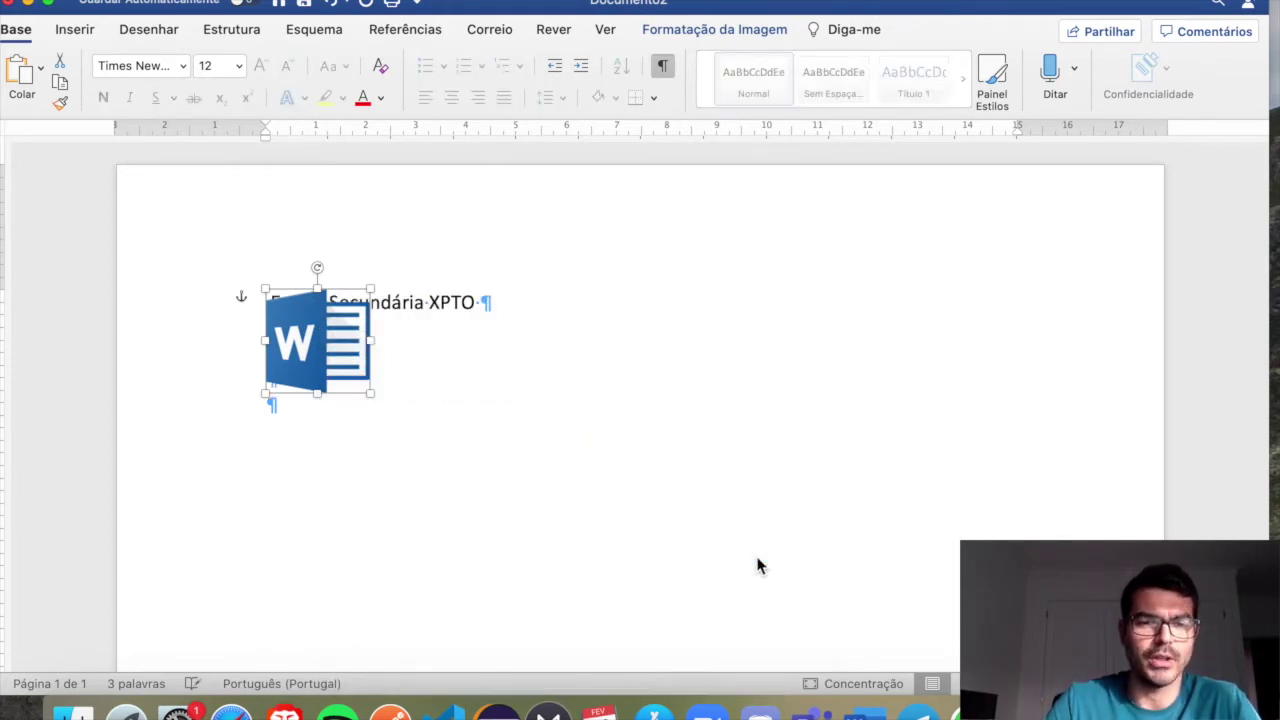
{"action": "left_click_drag", "start_coordinate": [345, 330], "coordinate": [231, 307]}
Centre the school name line and remove the space in front of "Escola"
{"action": "left_click", "coordinate": [432, 302]}
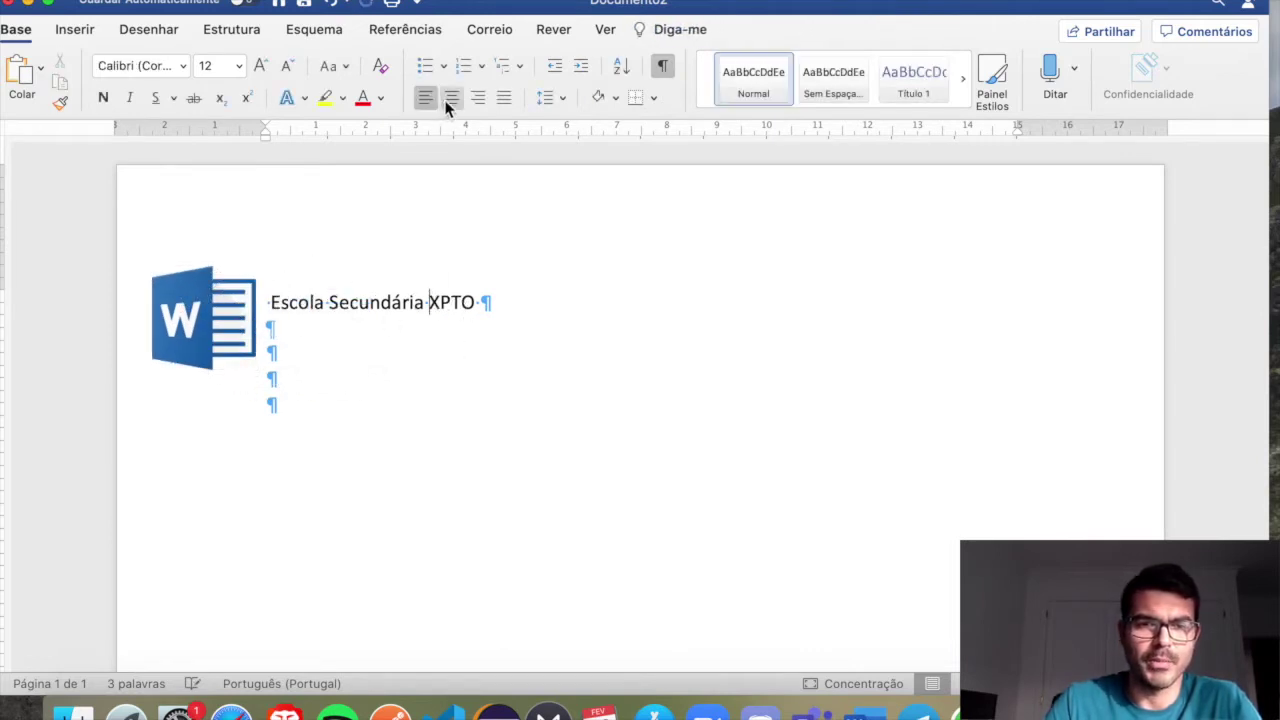
{"action": "left_click", "coordinate": [451, 98]}
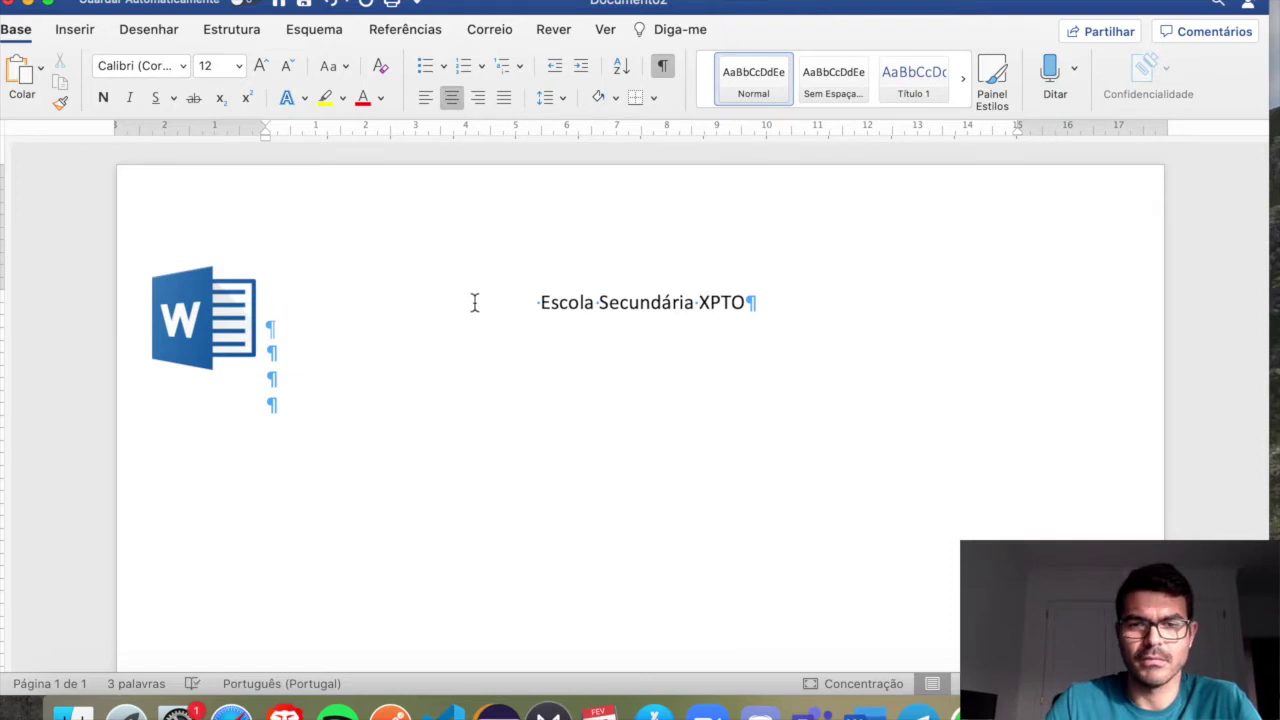
{"action": "left_click", "coordinate": [541, 302]}
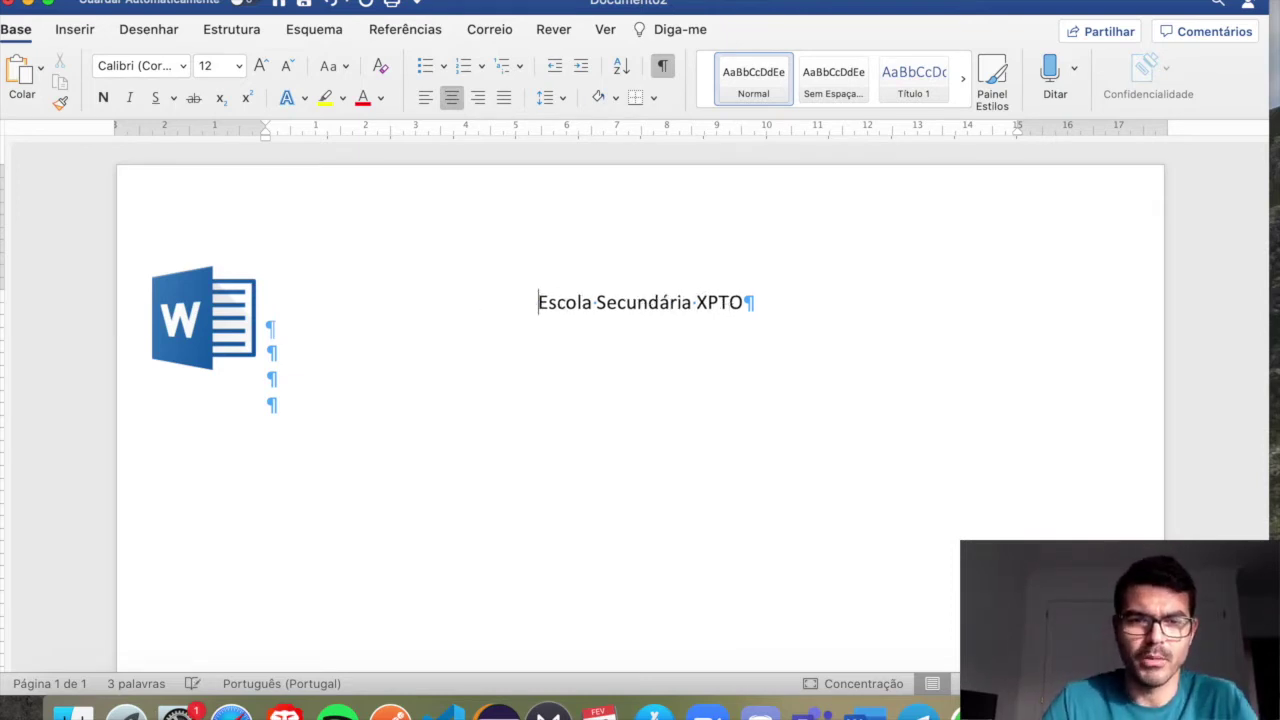
Move the logo nearer to the school name and set the school name line's font size to 16
{"action": "left_click_drag", "start_coordinate": [247, 329], "coordinate": [320, 313]}
{"action": "left_click_drag", "start_coordinate": [534, 305], "coordinate": [789, 309]}
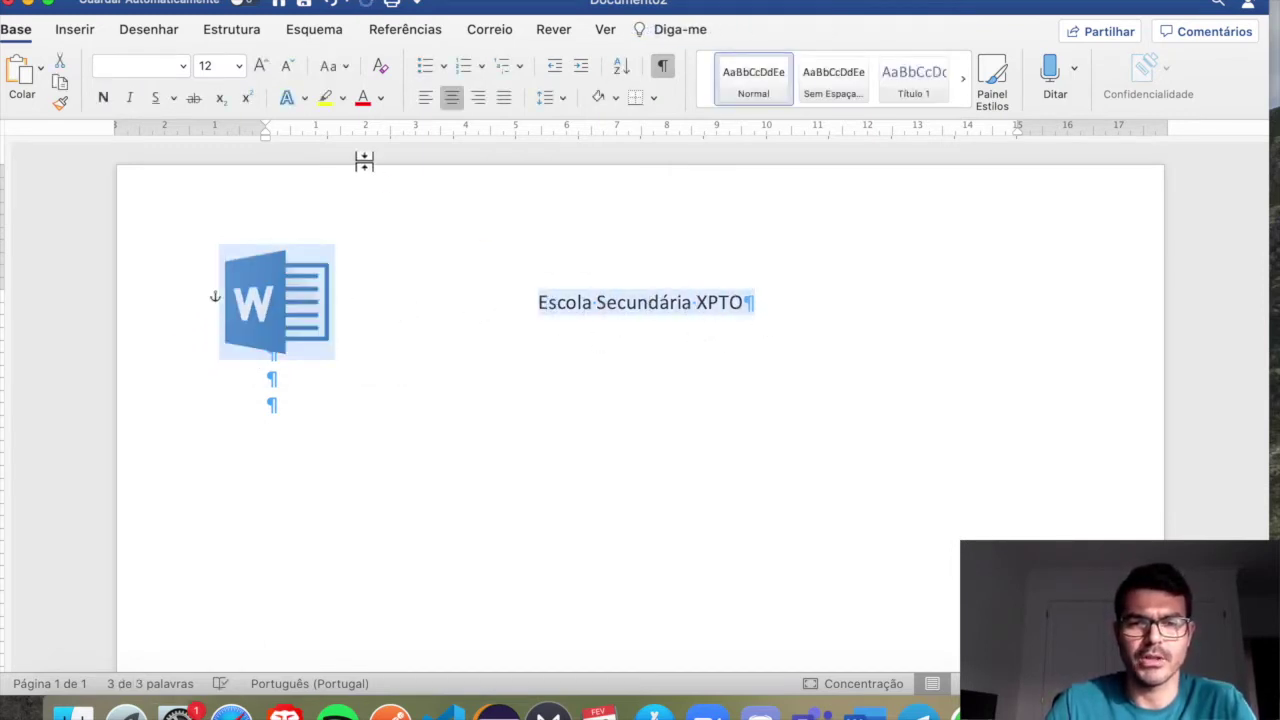
{"action": "left_click", "coordinate": [215, 64]}
{"action": "type", "text": "16"}
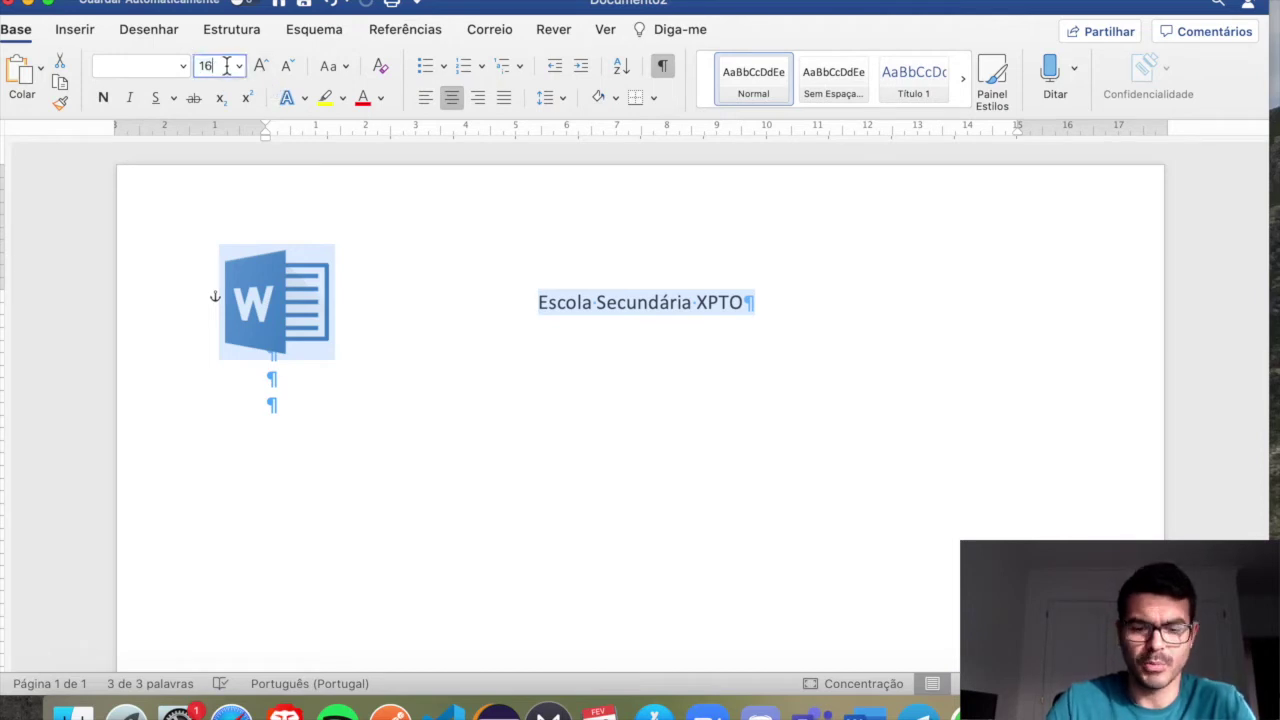
{"action": "key", "text": "Return"}
{"action": "left_click", "coordinate": [528, 386]}
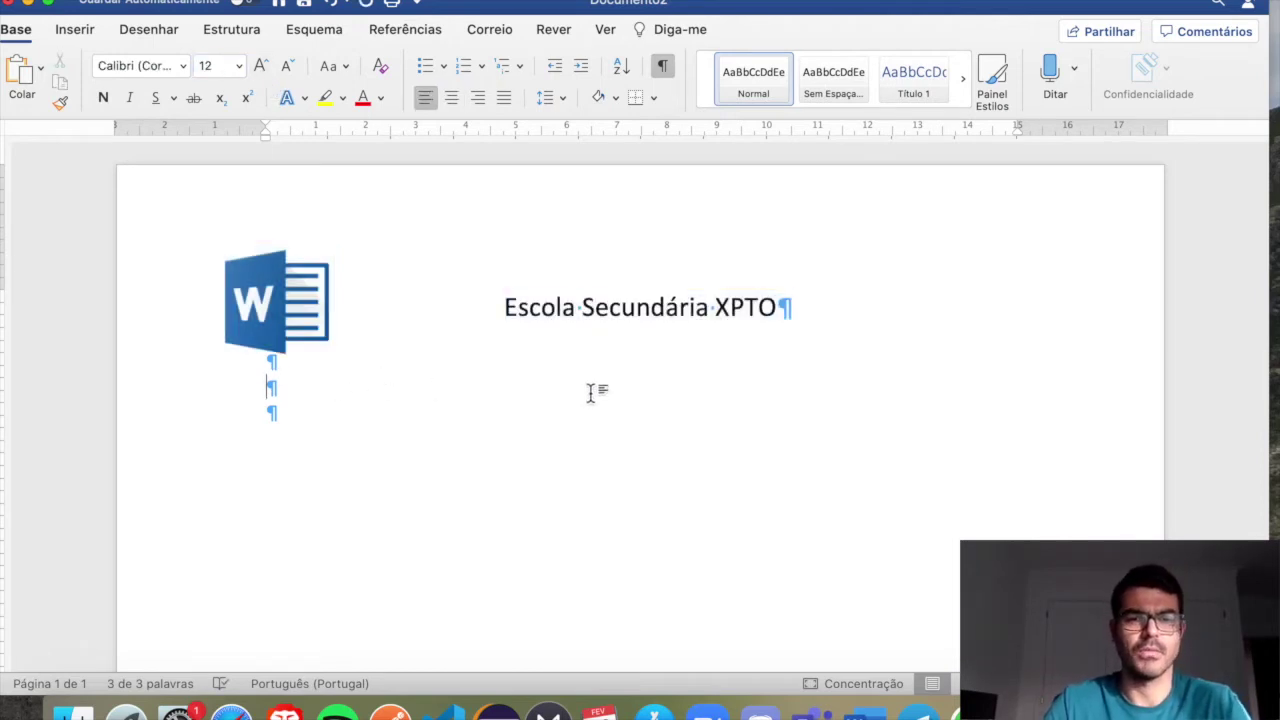
Add two empty paragraphs below the logo and write "Título do trabalho" in the third paragraph under the school name
{"action": "key", "text": "Return"}
{"action": "key", "text": "Return"}
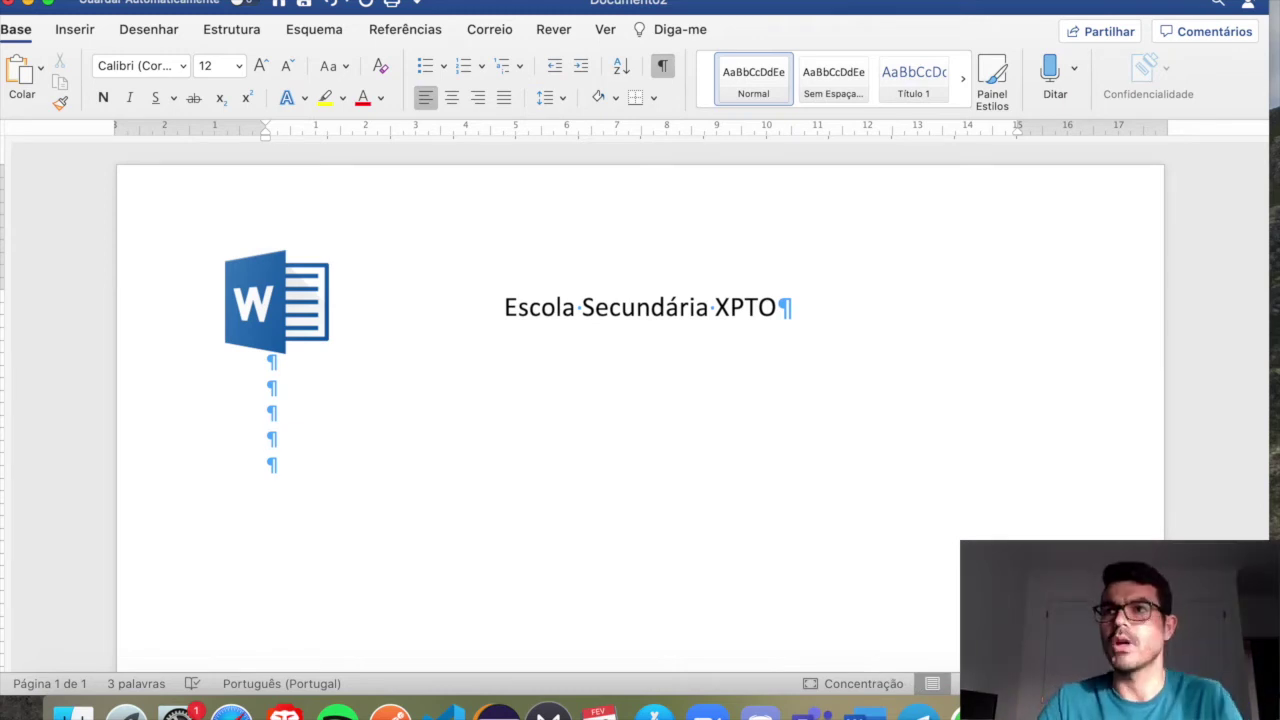
{"action": "left_click", "coordinate": [573, 421]}
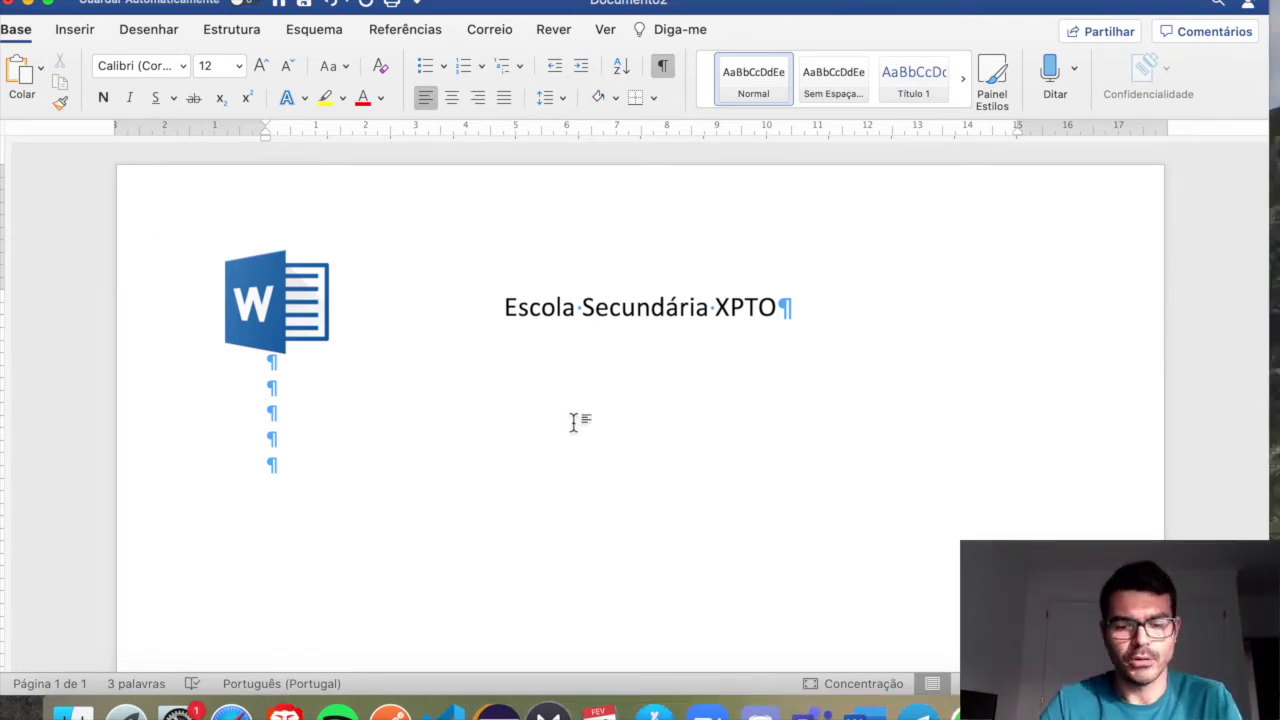
{"action": "type", "text": "Título do trra"}
{"action": "key", "text": "BackSpace"}
{"action": "key", "text": "BackSpace"}
{"action": "type", "text": "a"}
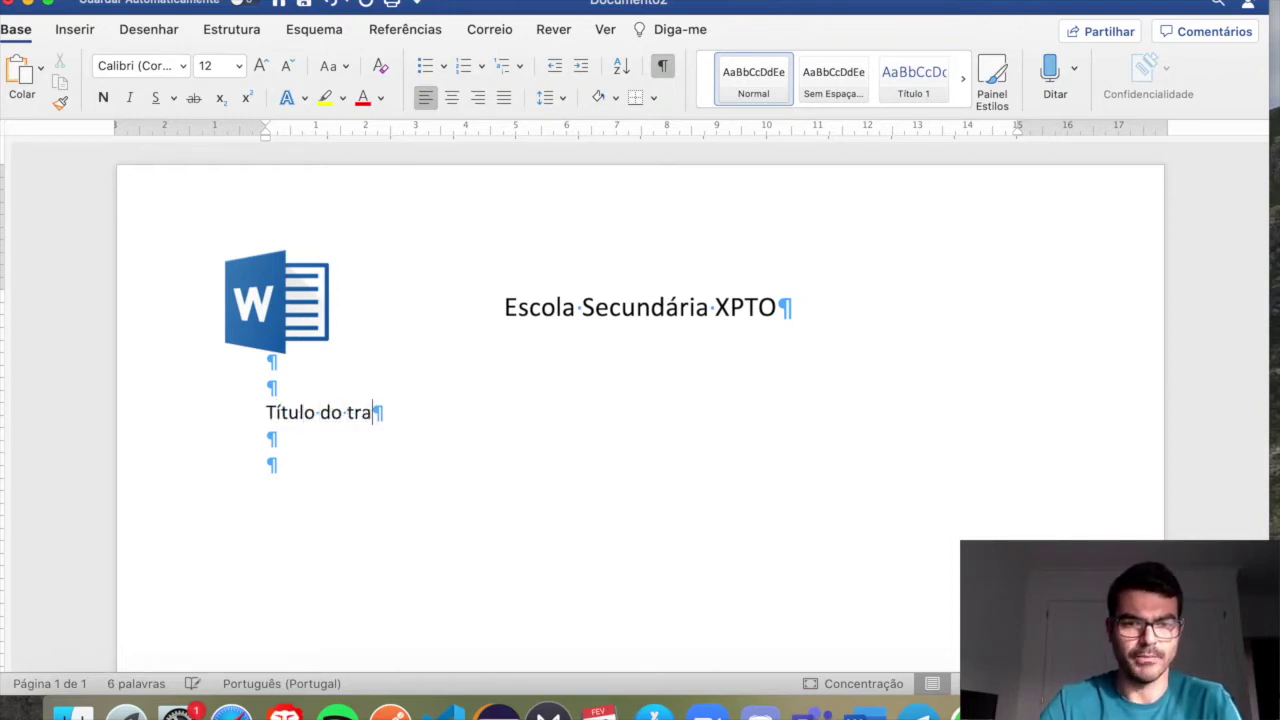
{"action": "type", "text": "balho"}
Centre the "Título do trabalho" line and set its font size to 15
{"action": "left_click", "coordinate": [206, 414]}
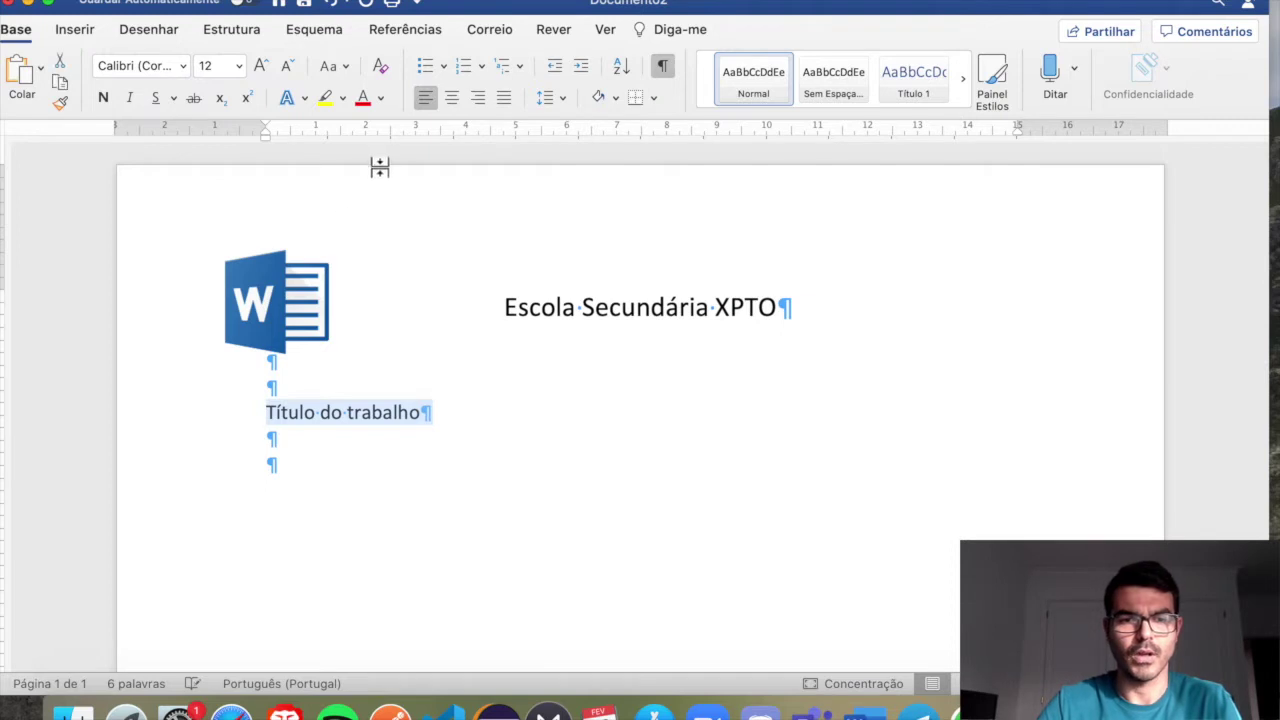
{"action": "left_click", "coordinate": [452, 97]}
{"action": "left_click", "coordinate": [224, 68]}
{"action": "type", "text": "15"}
{"action": "key", "text": "Return"}
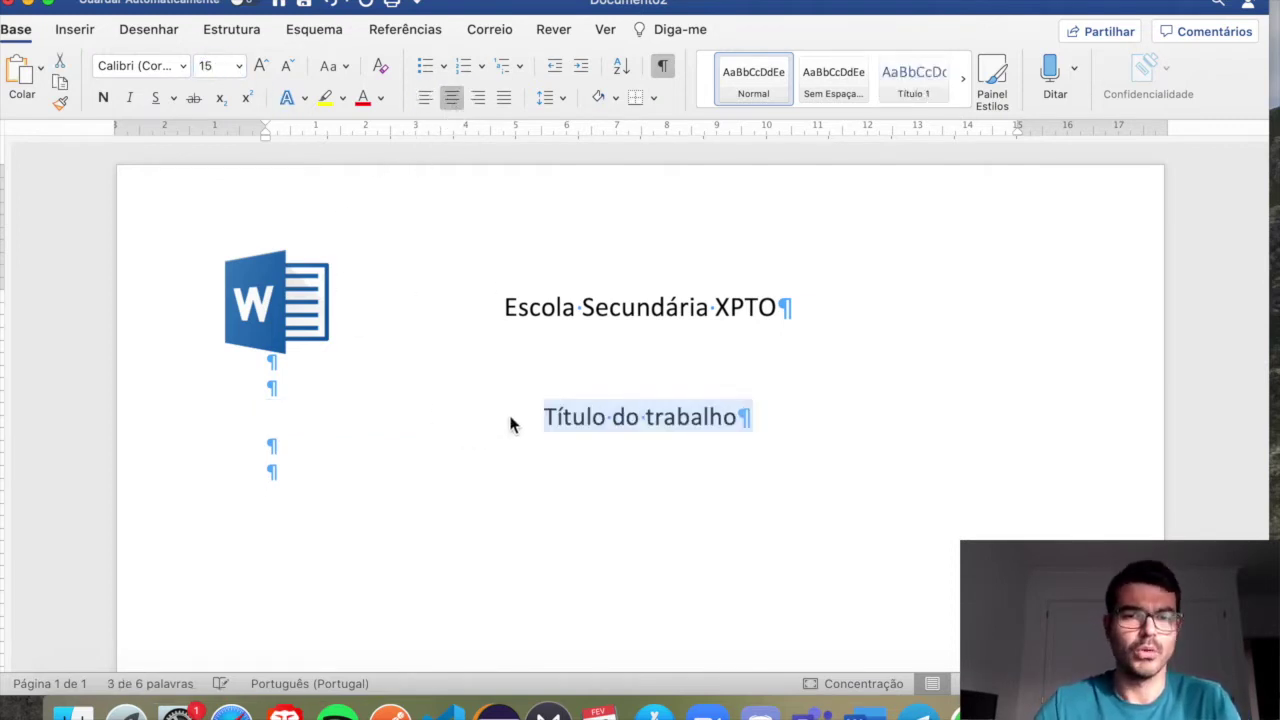
Insert three empty paragraphs between the school name and "Título do trabalho"
{"action": "left_click", "coordinate": [531, 383]}
{"action": "key", "text": "Return"}
{"action": "key", "text": "Return"}
{"action": "key", "text": "Return"}
Add empty paragraphs below the title and write "Nome da Disciplina" in the third one
{"action": "scroll", "coordinate": [540, 389], "scroll_direction": "down", "scroll_amount": 2}
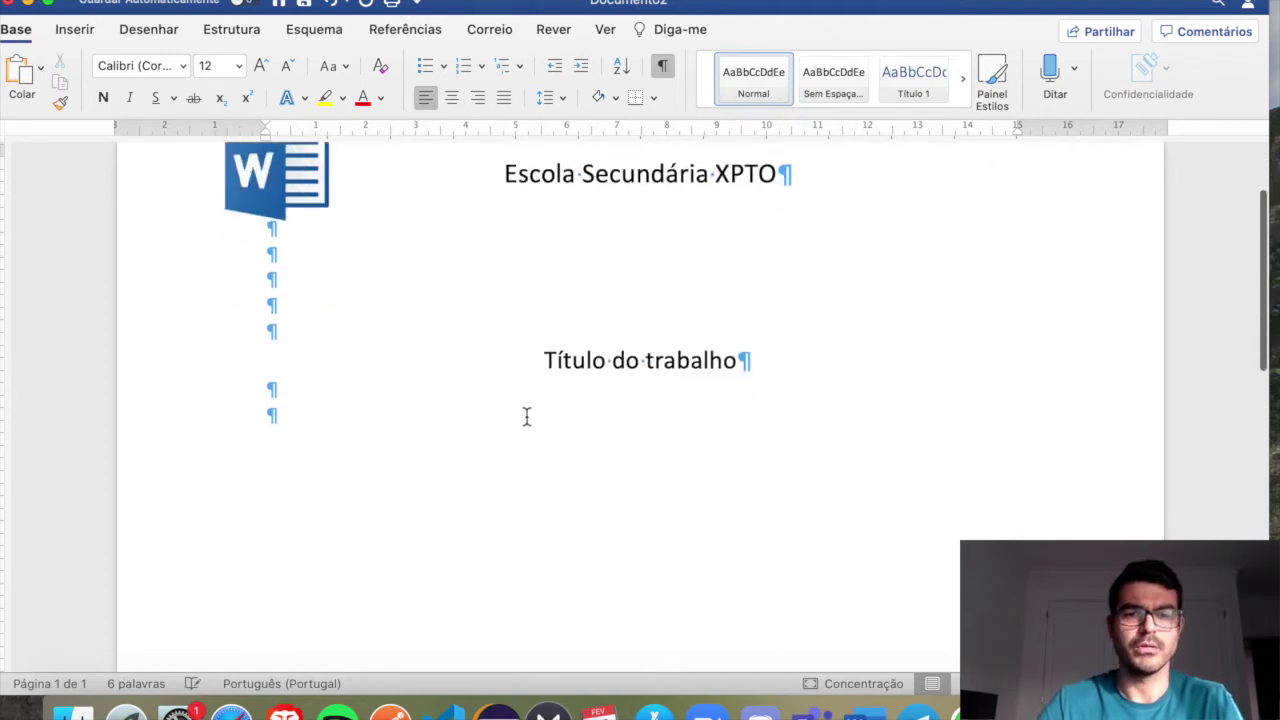
{"action": "scroll", "coordinate": [527, 416], "scroll_direction": "down", "scroll_amount": 1}
{"action": "key", "text": "Return"}
{"action": "key", "text": "Return"}
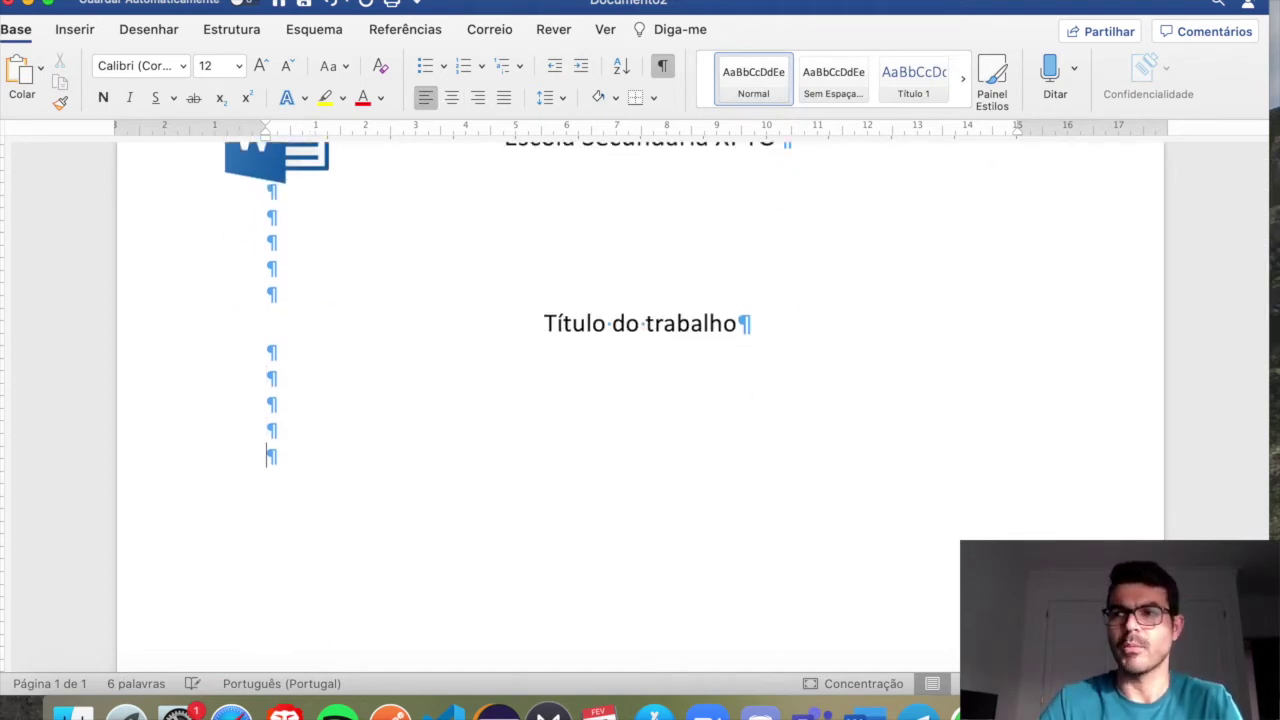
{"action": "type", "text": "Nome da Disciplina"}
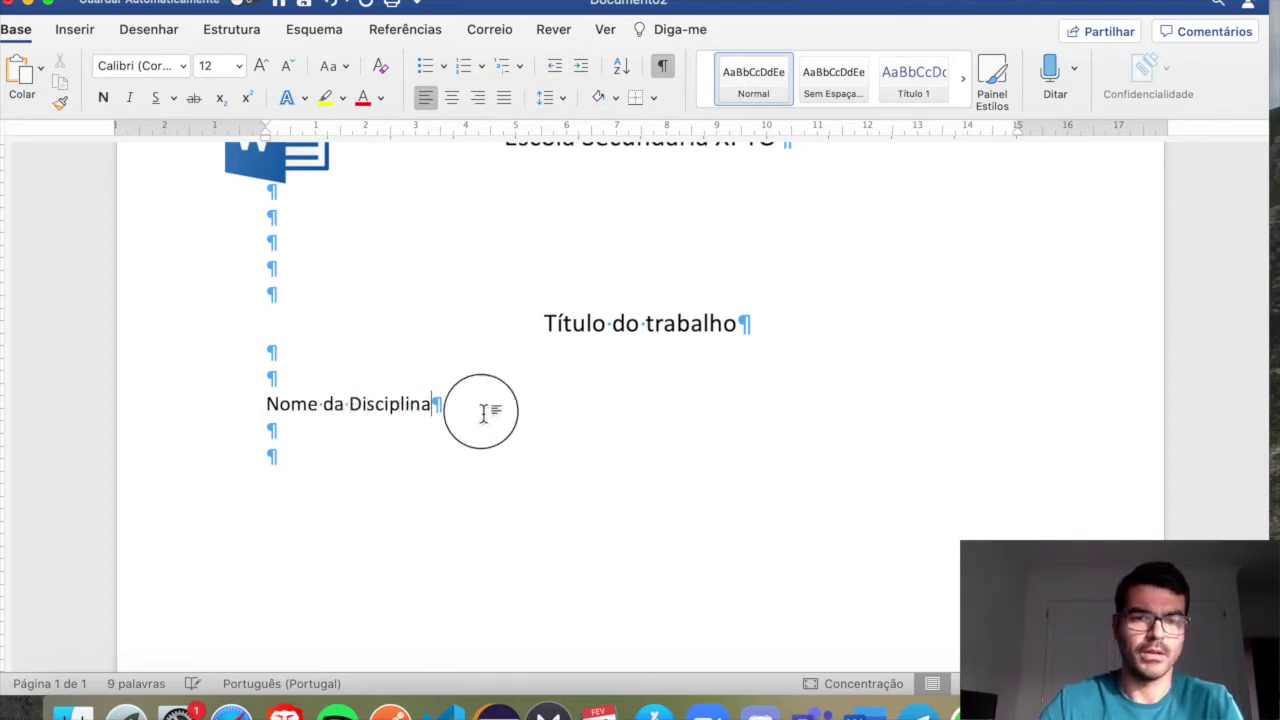
Set the "Nome da Disciplina" line to font size 16 and centre it
{"action": "left_click_drag", "start_coordinate": [483, 412], "coordinate": [101, 411]}
{"action": "left_click", "coordinate": [212, 65]}
{"action": "type", "text": "16"}
{"action": "key", "text": "Return"}
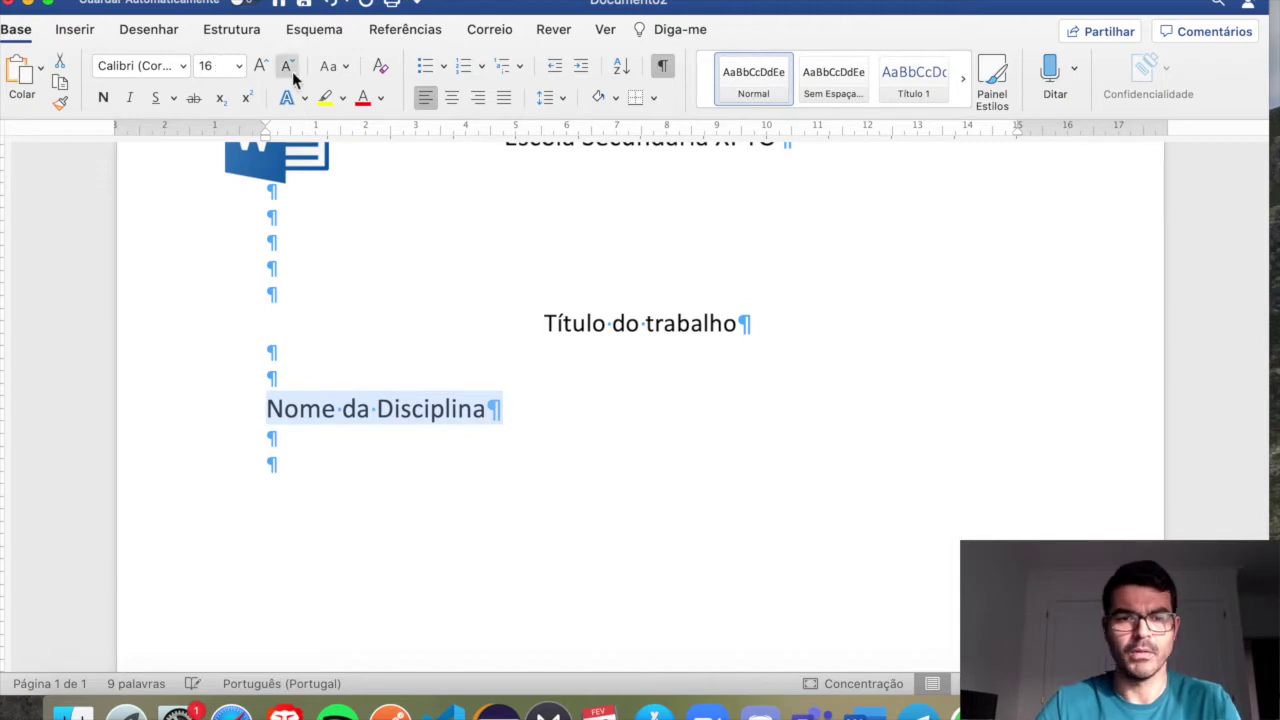
{"action": "left_click", "coordinate": [446, 98]}
Set the font size of "Título do trabalho" to 16
{"action": "left_click", "coordinate": [633, 318]}
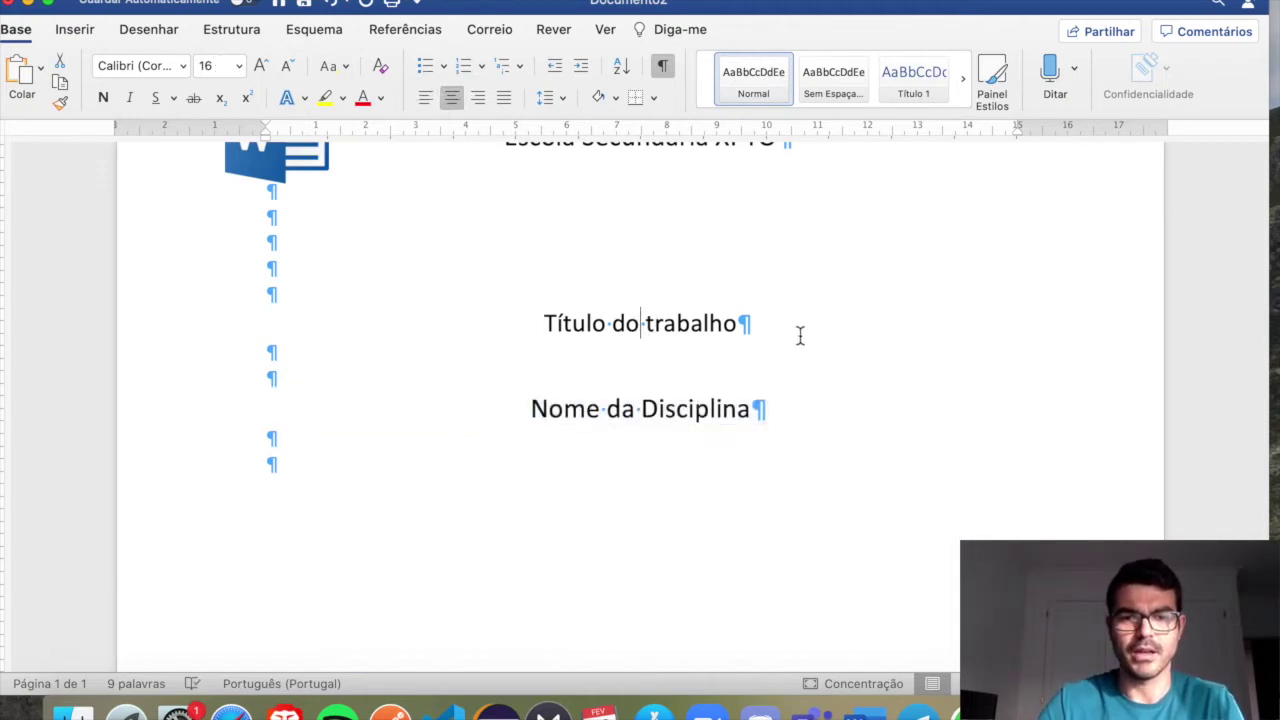
{"action": "left_click_drag", "start_coordinate": [757, 323], "coordinate": [515, 323]}
{"action": "left_click", "coordinate": [221, 66]}
{"action": "type", "text": "16"}
{"action": "key", "text": "Return"}
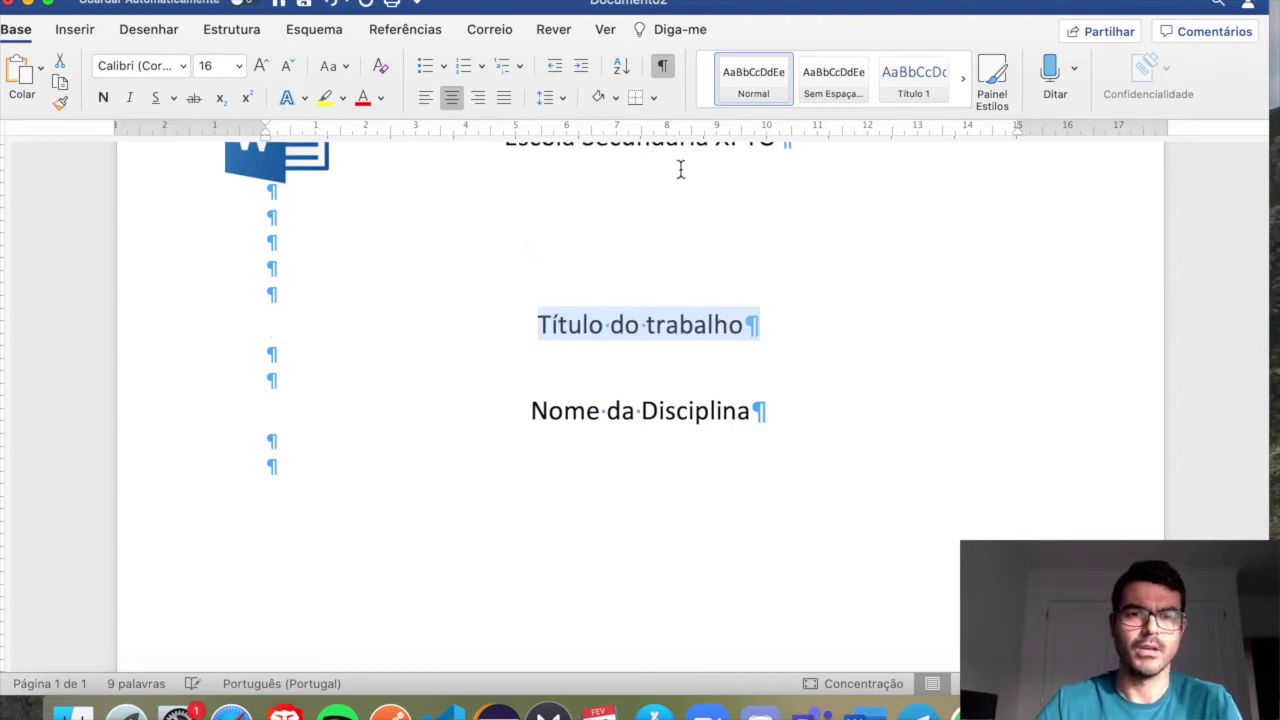
Insert two empty paragraphs between "Título do trabalho" and "Nome da Disciplina"
{"action": "scroll", "coordinate": [680, 169], "scroll_direction": "up", "scroll_amount": 2}
{"action": "left_click", "coordinate": [771, 402]}
{"action": "key", "text": "Return"}
{"action": "key", "text": "Return"}
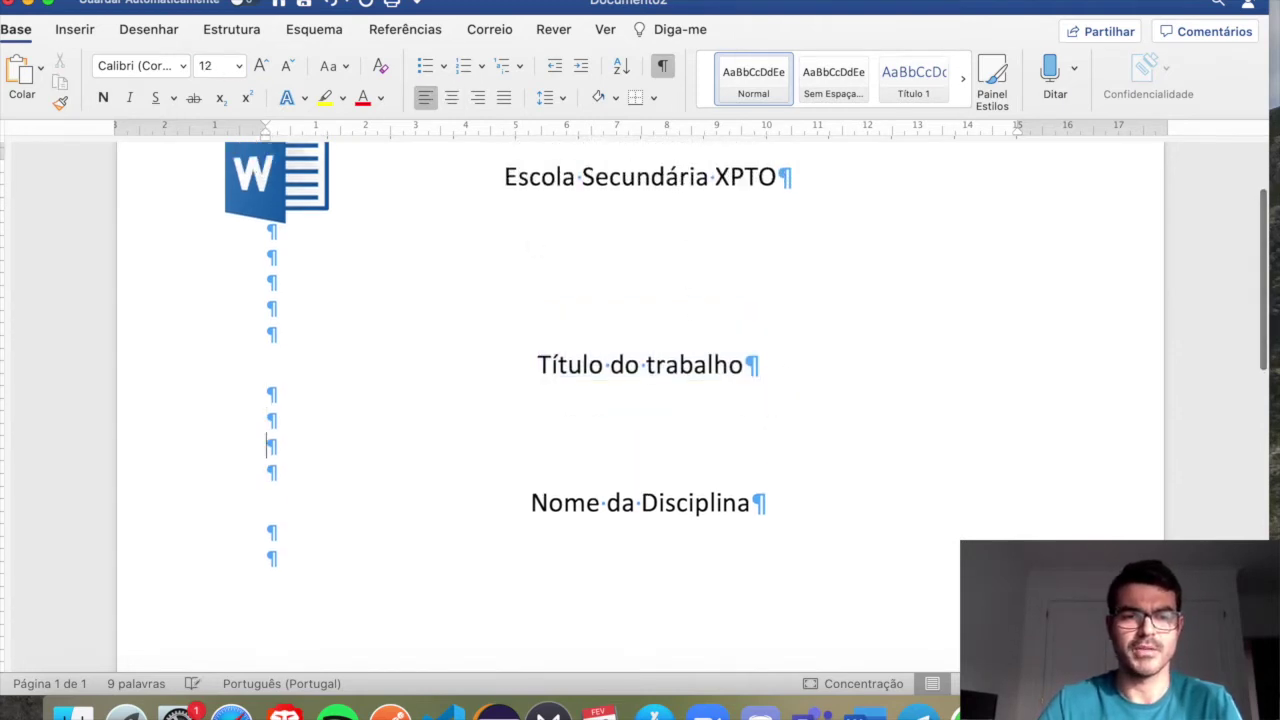
Add two empty paragraphs at the end of the document, right-align the last one and enter the author's full name there
{"action": "scroll", "coordinate": [743, 563], "scroll_direction": "down", "scroll_amount": 3}
{"action": "left_click", "coordinate": [760, 562]}
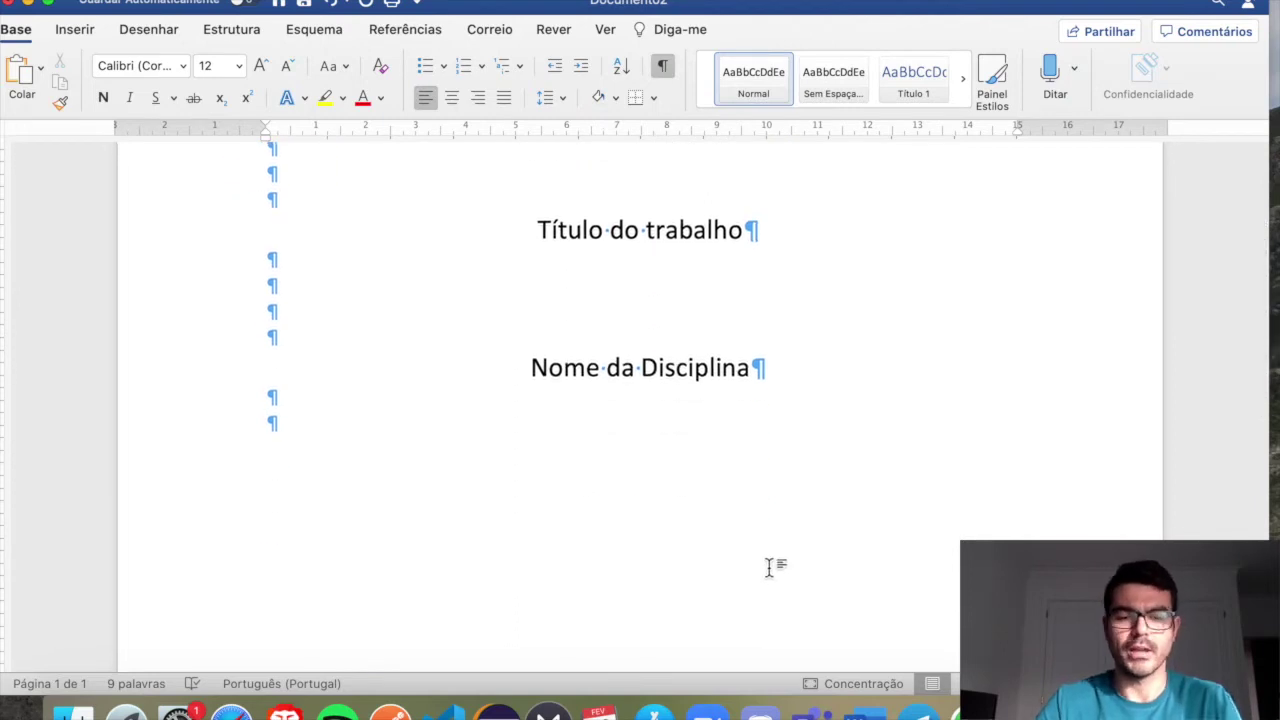
{"action": "scroll", "coordinate": [764, 564], "scroll_direction": "down", "scroll_amount": 3}
{"action": "key", "text": "Return"}
{"action": "key", "text": "Return"}
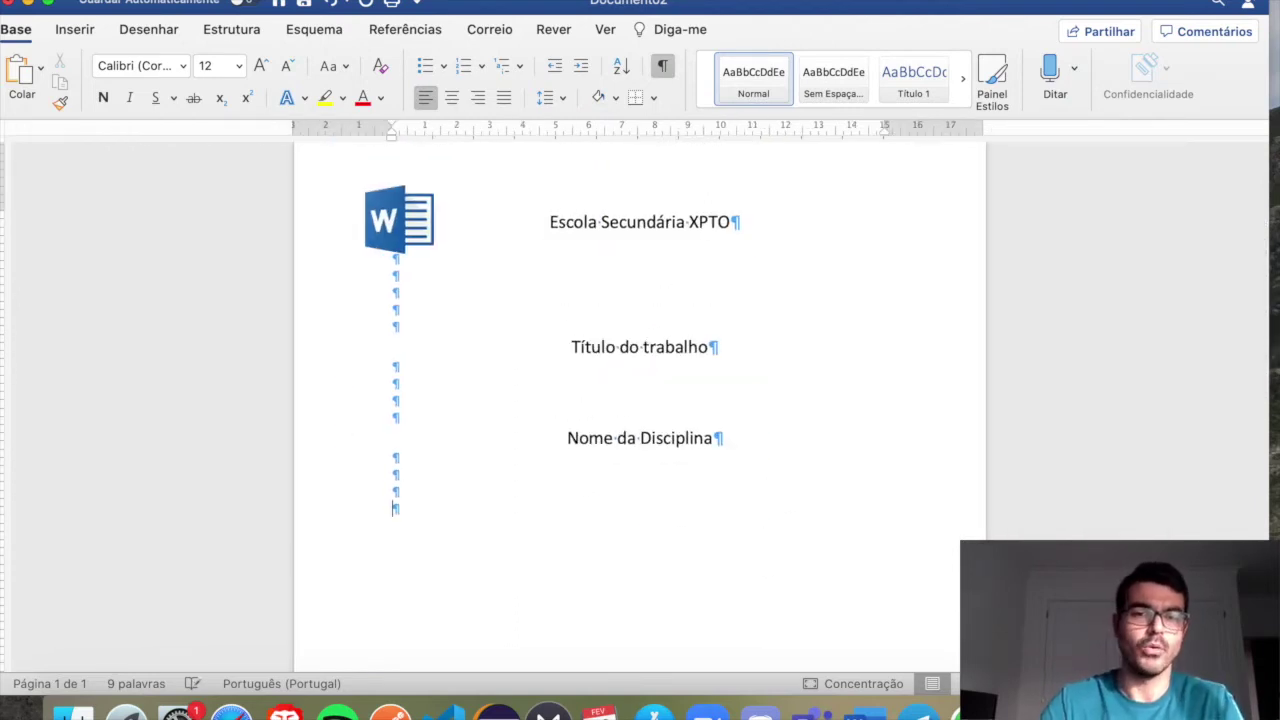
{"action": "left_click", "coordinate": [478, 97]}
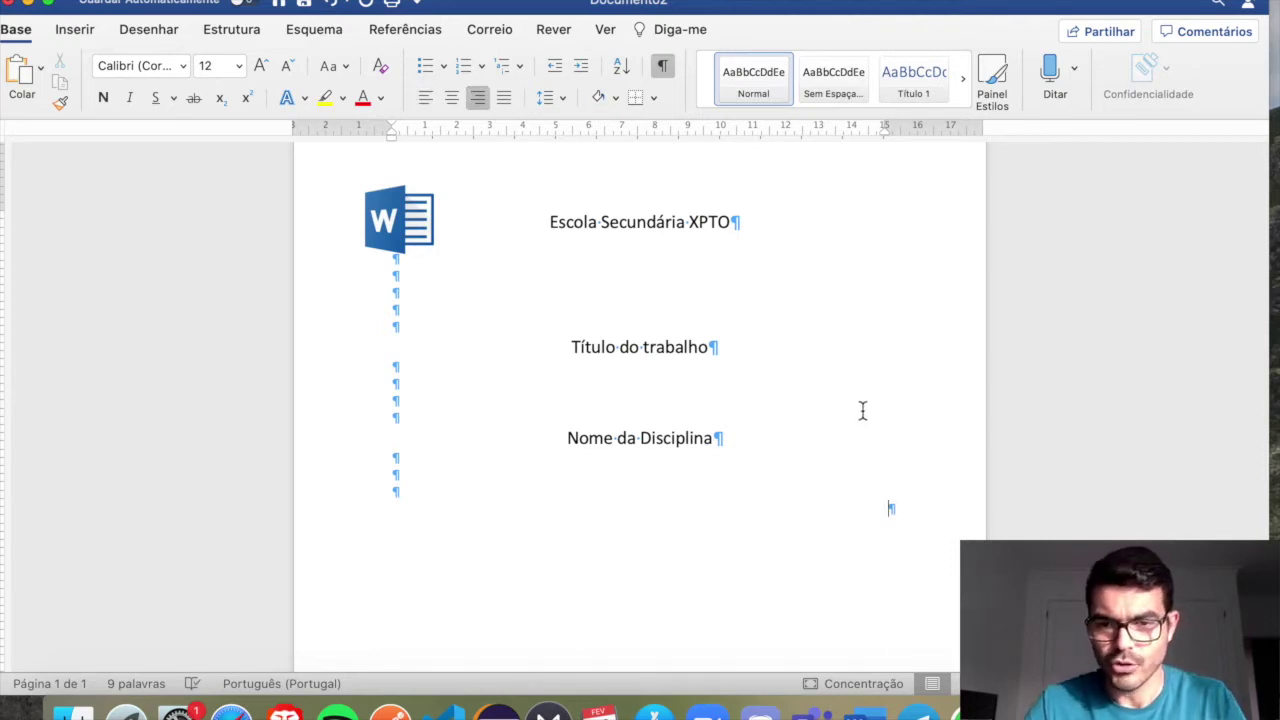
{"action": "type", "text": "Fábio Varanda"}
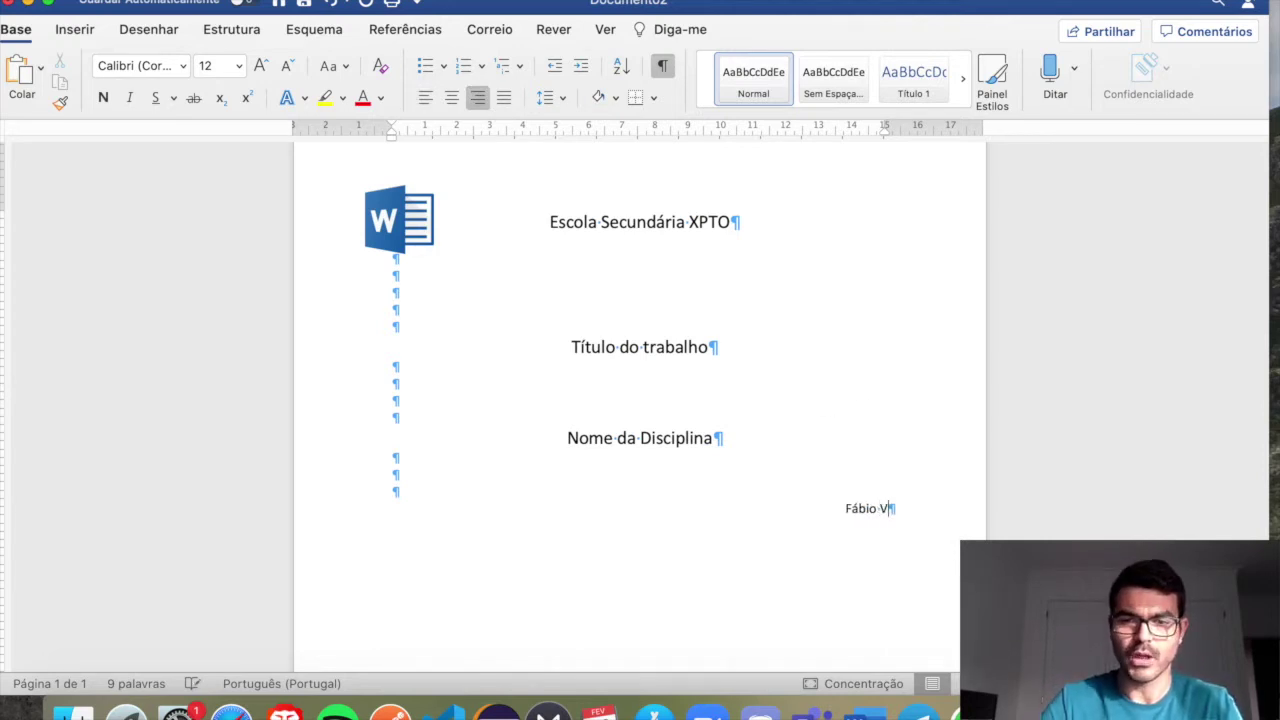
Insert five empty paragraphs above the author's name to push it further down the page
{"action": "key", "text": "Return"}
{"action": "key", "text": "Return"}
{"action": "key", "text": "Return"}
{"action": "key", "text": "Return"}
{"action": "key", "text": "Return"}
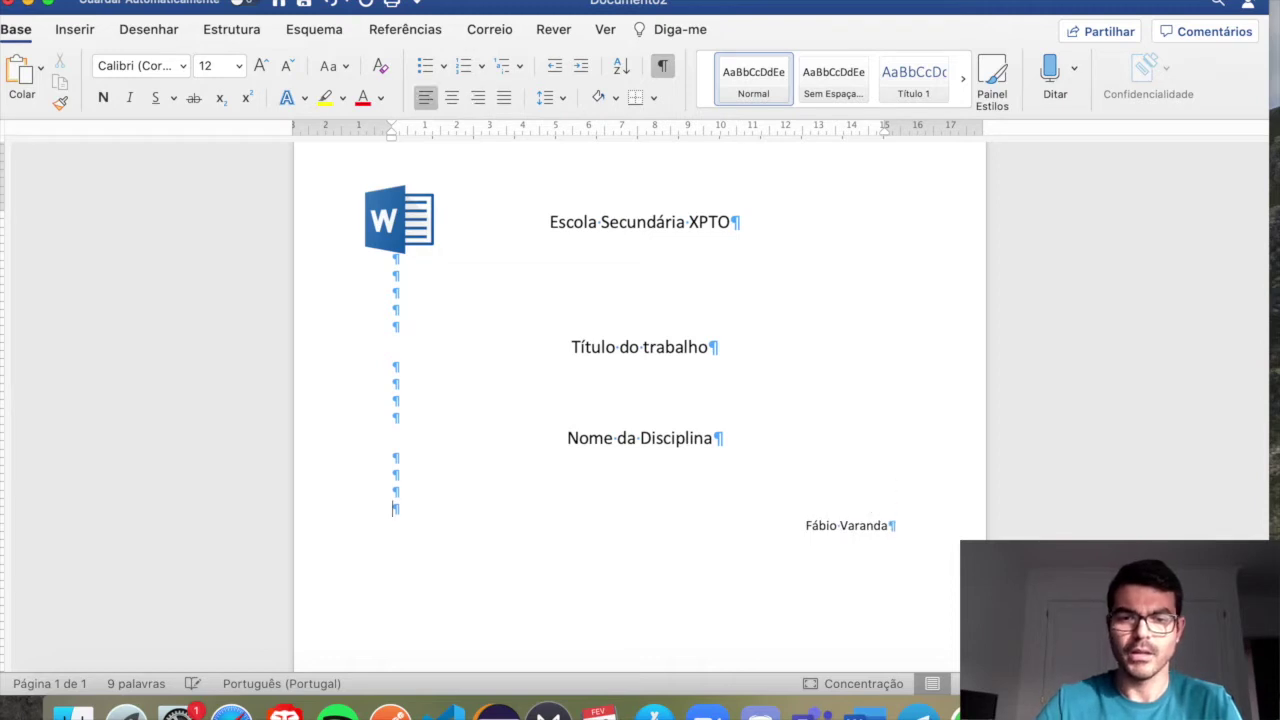
Insert six more empty paragraphs between "Título do trabalho" and "Nome da Disciplina"
{"action": "scroll", "coordinate": [860, 481], "scroll_direction": "down", "scroll_amount": 5}
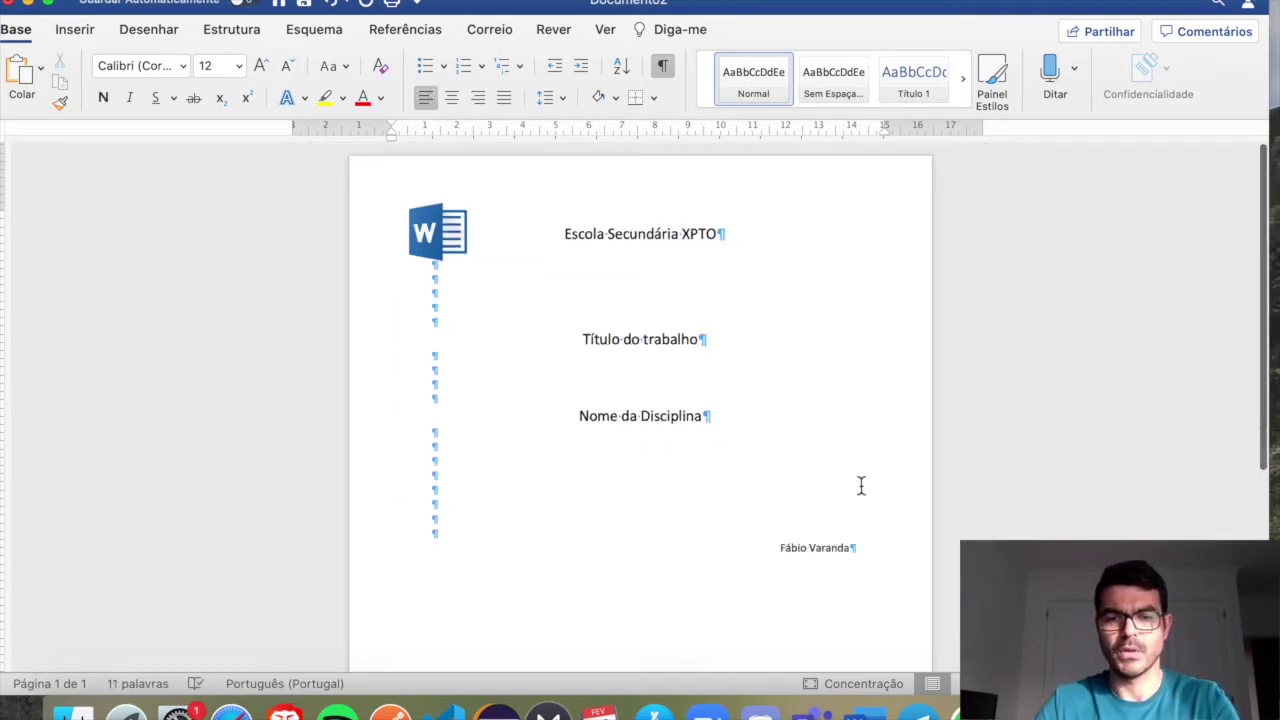
{"action": "scroll", "coordinate": [800, 420], "scroll_direction": "down", "scroll_amount": 1}
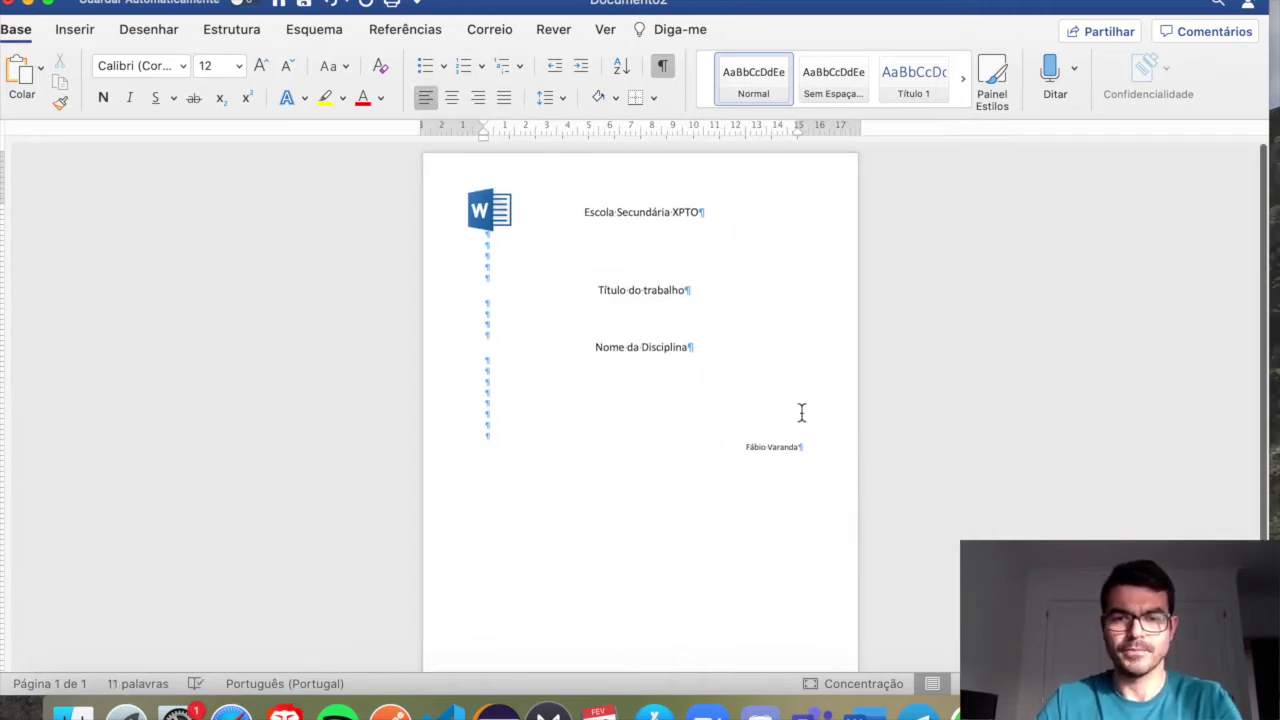
{"action": "left_click", "coordinate": [680, 313]}
{"action": "key", "text": "Return"}
{"action": "key", "text": "Return"}
{"action": "key", "text": "Return"}
{"action": "key", "text": "Return"}
{"action": "key", "text": "Return"}
{"action": "key", "text": "Return"}
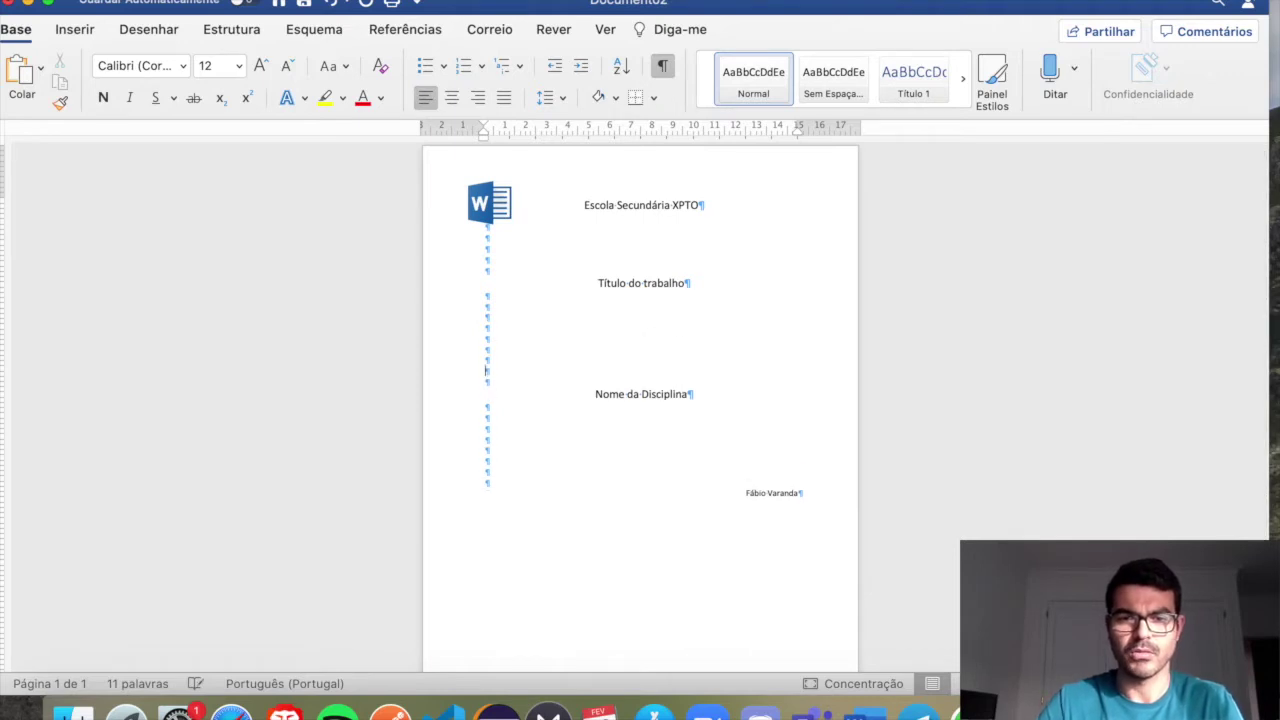
Insert three more empty paragraphs between the school name and "Título do trabalho"
{"action": "left_click", "coordinate": [680, 240]}
{"action": "key", "text": "Return"}
{"action": "key", "text": "Return"}
{"action": "key", "text": "Return"}
Move the logo slightly down and insert three empty paragraphs above the school name
{"action": "left_click_drag", "start_coordinate": [486, 202], "coordinate": [504, 233]}
{"action": "left_click", "coordinate": [580, 205]}
{"action": "key", "text": "Return"}
{"action": "key", "text": "Return"}
{"action": "key", "text": "Return"}
Write the date "fevereiro de 2021" on a new right-aligned line below the author's name
{"action": "left_click", "coordinate": [785, 405]}
{"action": "scroll", "coordinate": [826, 546], "scroll_direction": "down", "scroll_amount": 1}
{"action": "triple_click", "coordinate": [757, 558]}
{"action": "left_click", "coordinate": [829, 556]}
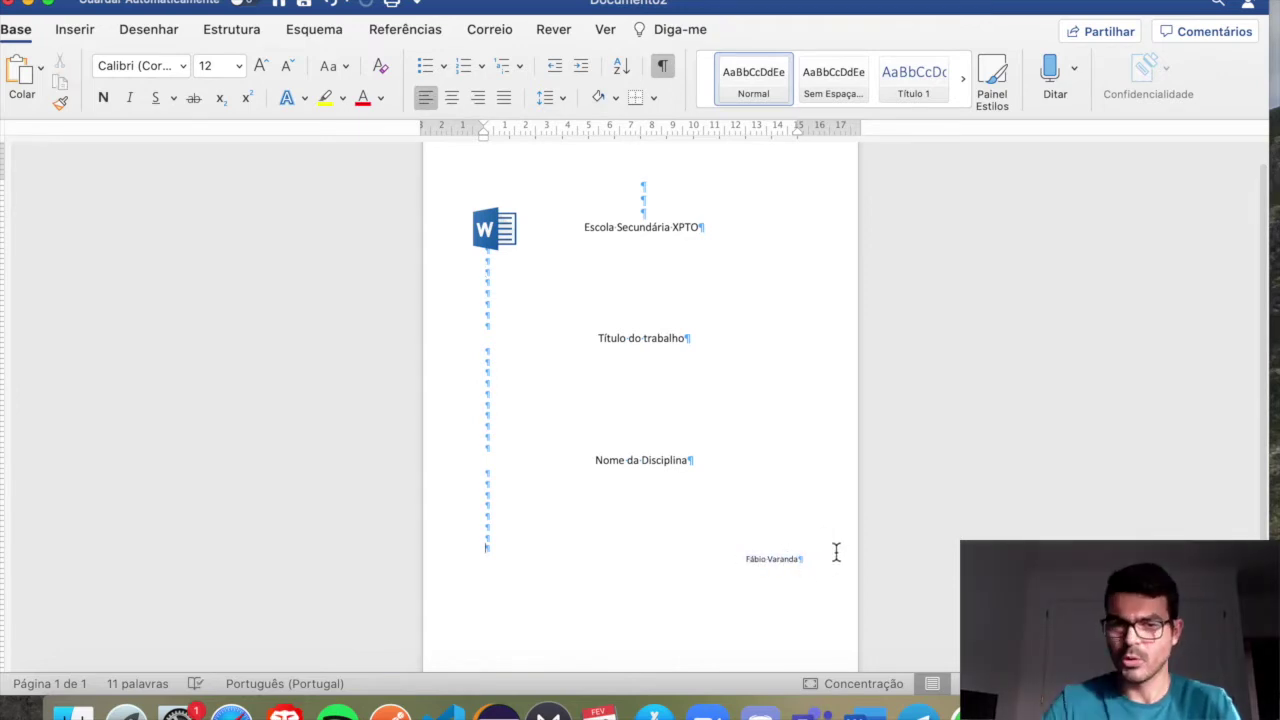
{"action": "left_click", "coordinate": [830, 561]}
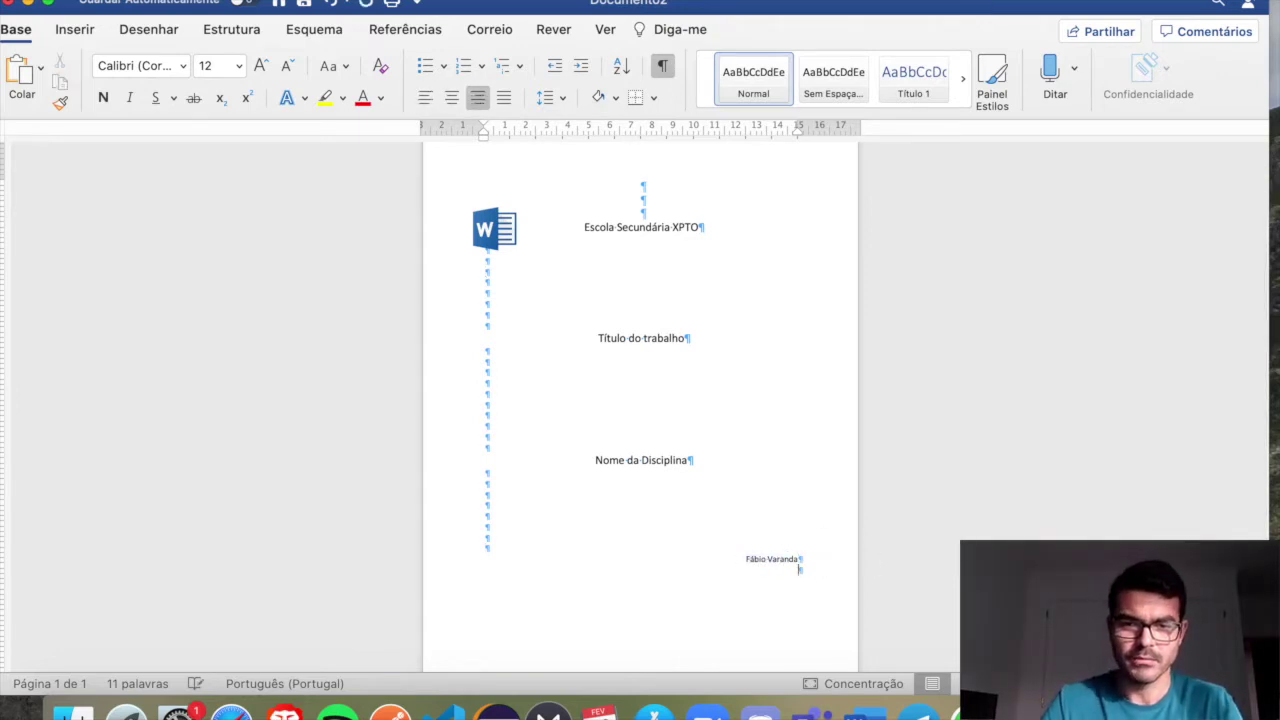
{"action": "type", "text": "Fevereiro "}
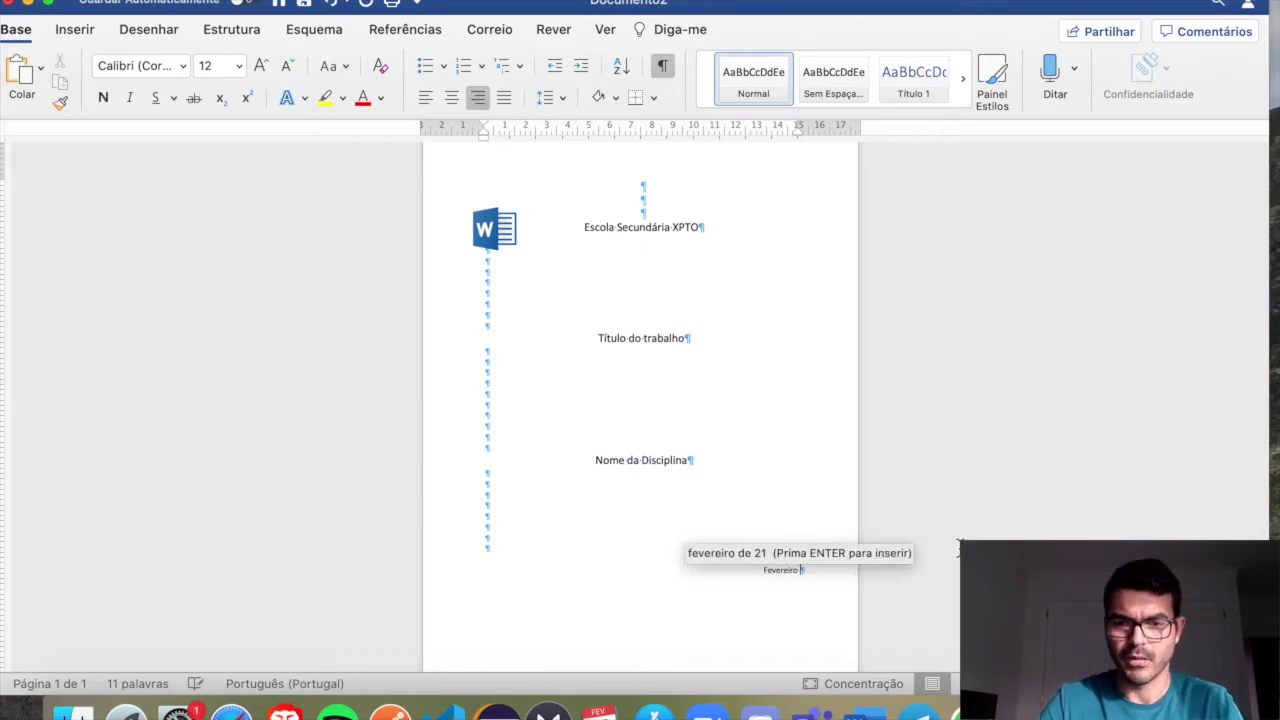
{"action": "type", "text": "de 2021"}
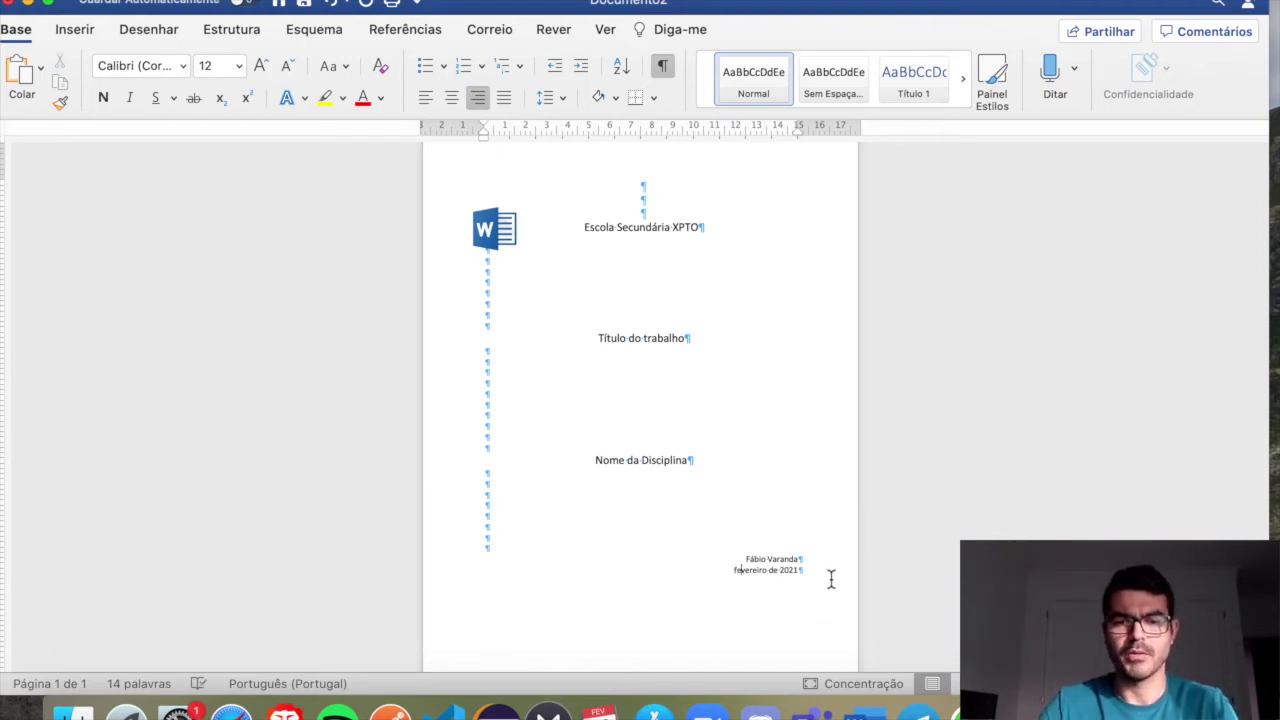
{"action": "left_click", "coordinate": [752, 527]}
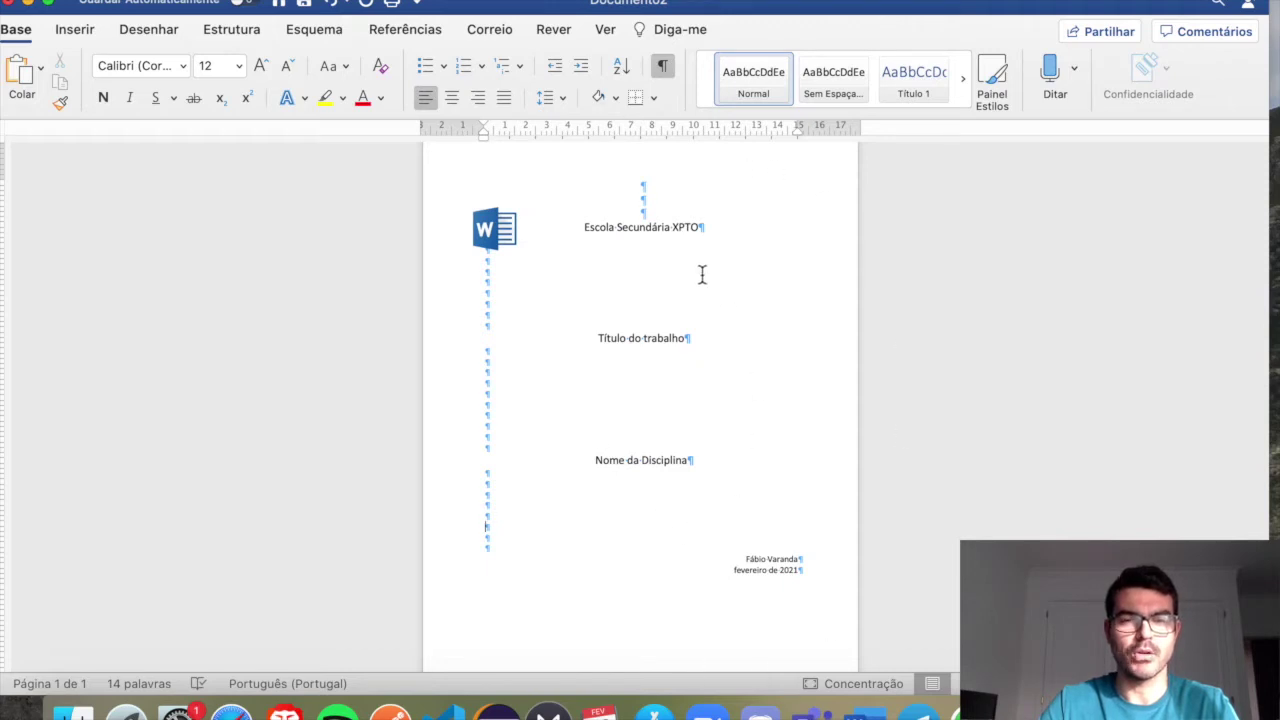
{"action": "scroll", "coordinate": [690, 538], "scroll_direction": "down", "scroll_amount": 1}
{"action": "scroll", "coordinate": [697, 546], "scroll_direction": "up", "scroll_amount": 1}
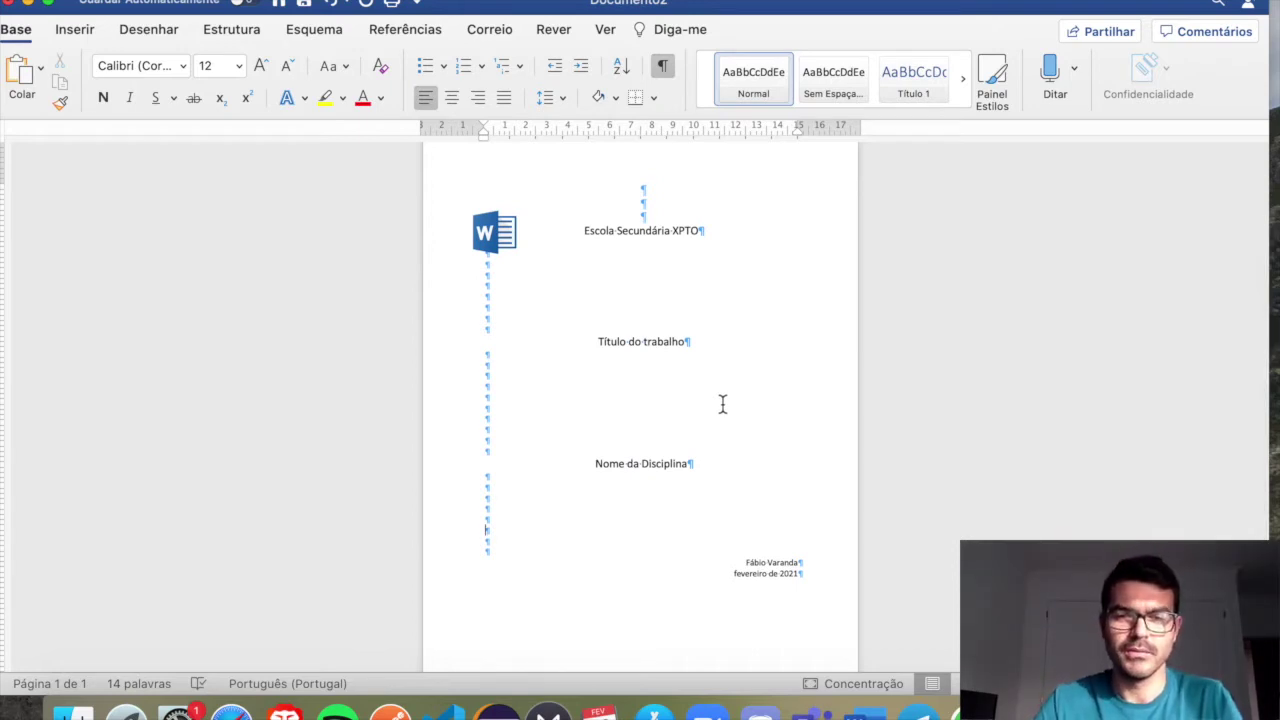
Add a left-aligned paragraph below the date and insert a page break there to start a second page
{"action": "left_click", "coordinate": [870, 583]}
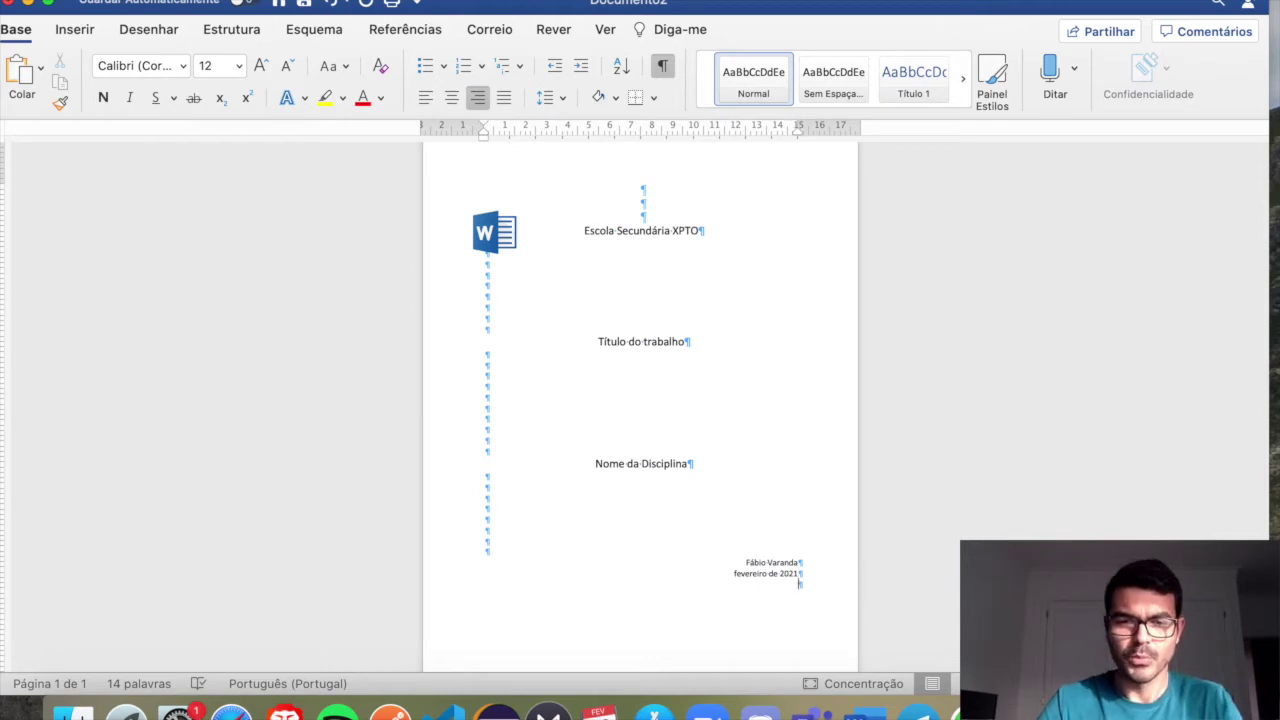
{"action": "left_click", "coordinate": [430, 97]}
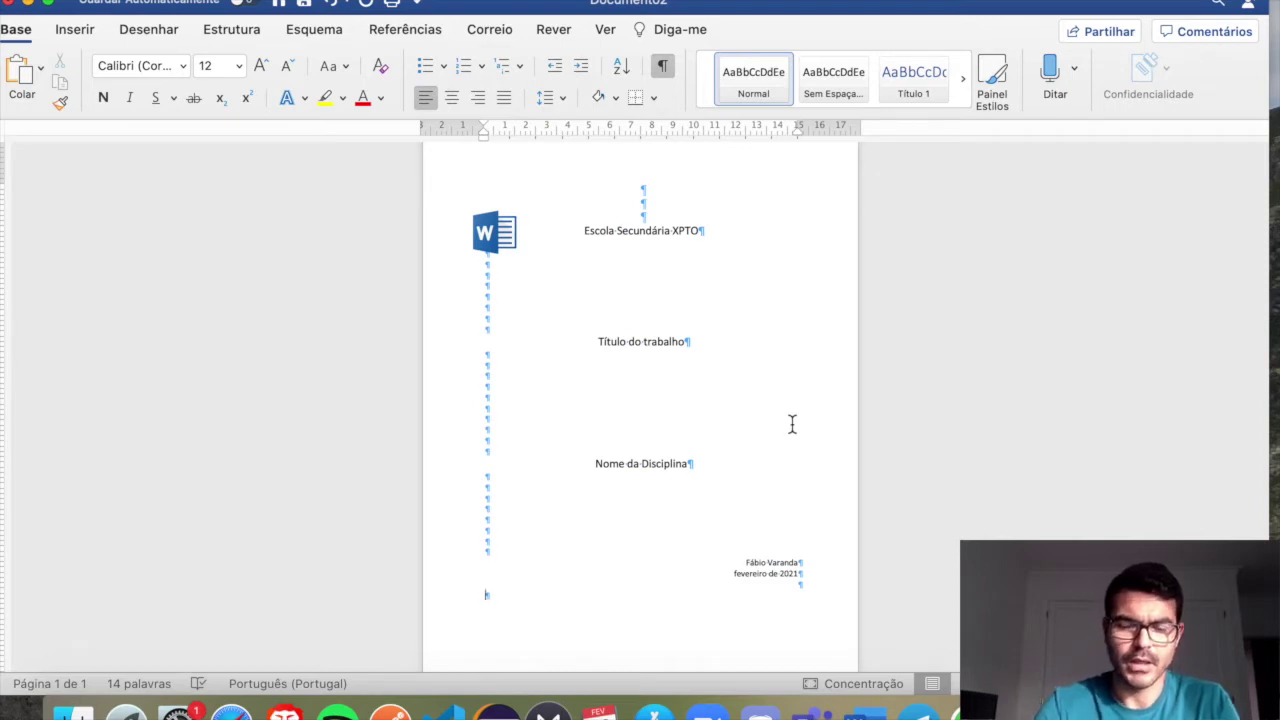
{"action": "key", "text": "super+Return"}
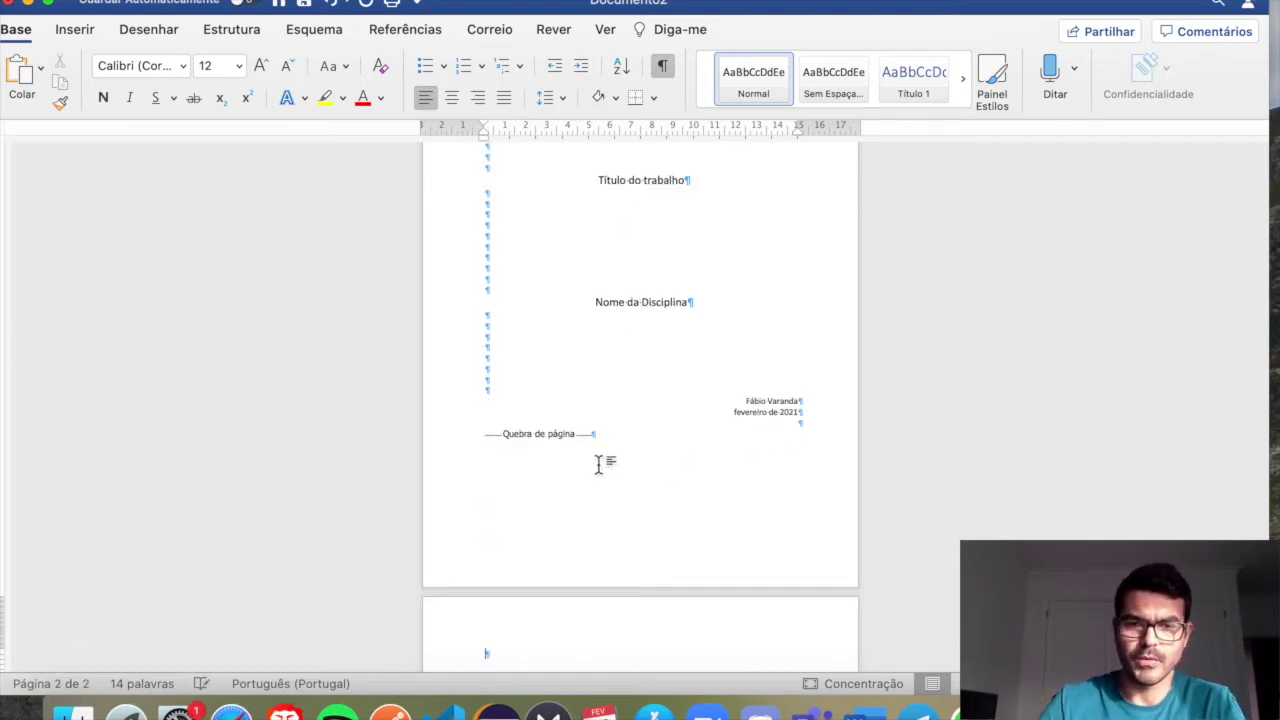
{"action": "scroll", "coordinate": [608, 612], "scroll_direction": "down", "scroll_amount": 5}
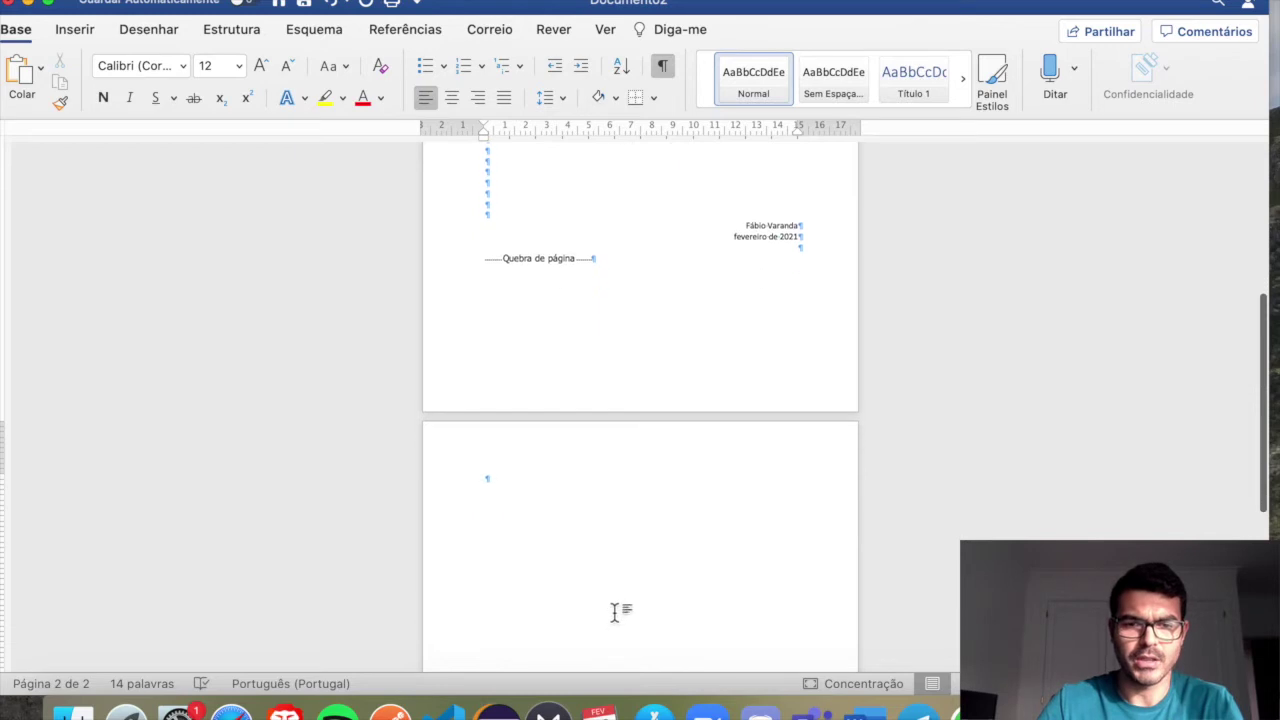
{"action": "scroll", "coordinate": [645, 571], "scroll_direction": "up", "scroll_amount": 8}
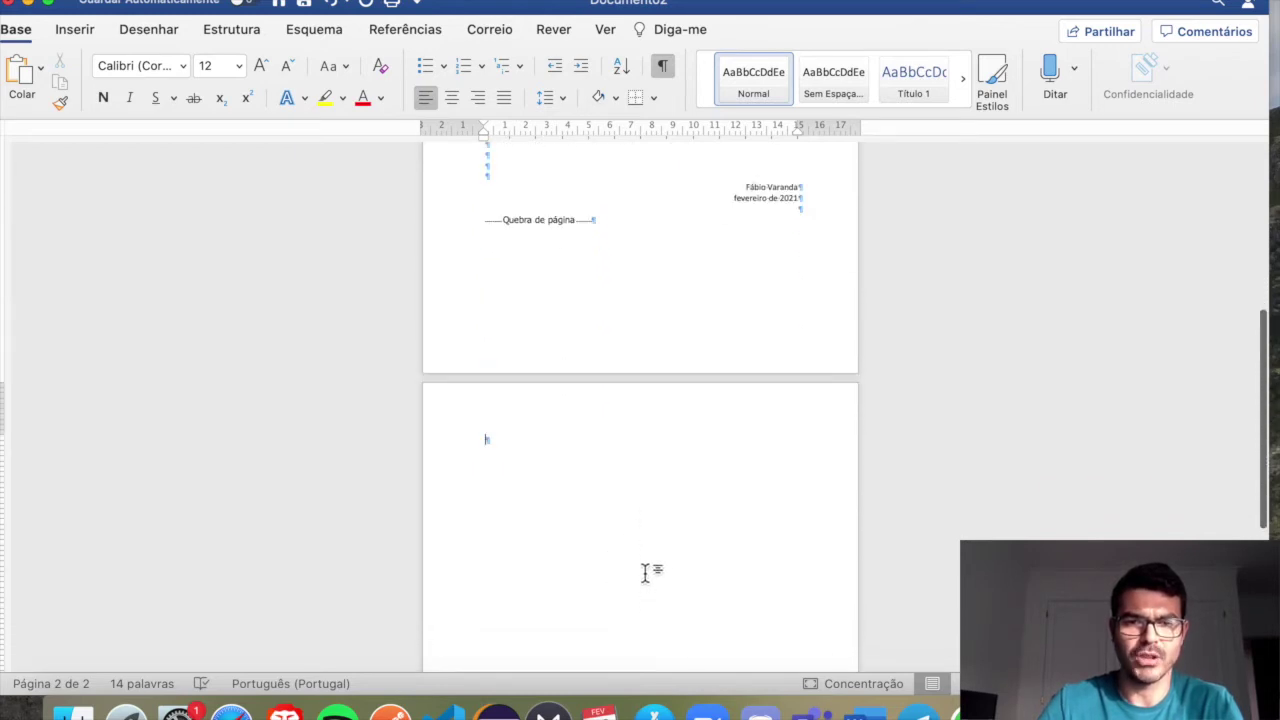
{"action": "scroll", "coordinate": [645, 571], "scroll_direction": "up", "scroll_amount": 3}
{"action": "scroll", "coordinate": [614, 474], "scroll_direction": "up", "scroll_amount": 3}
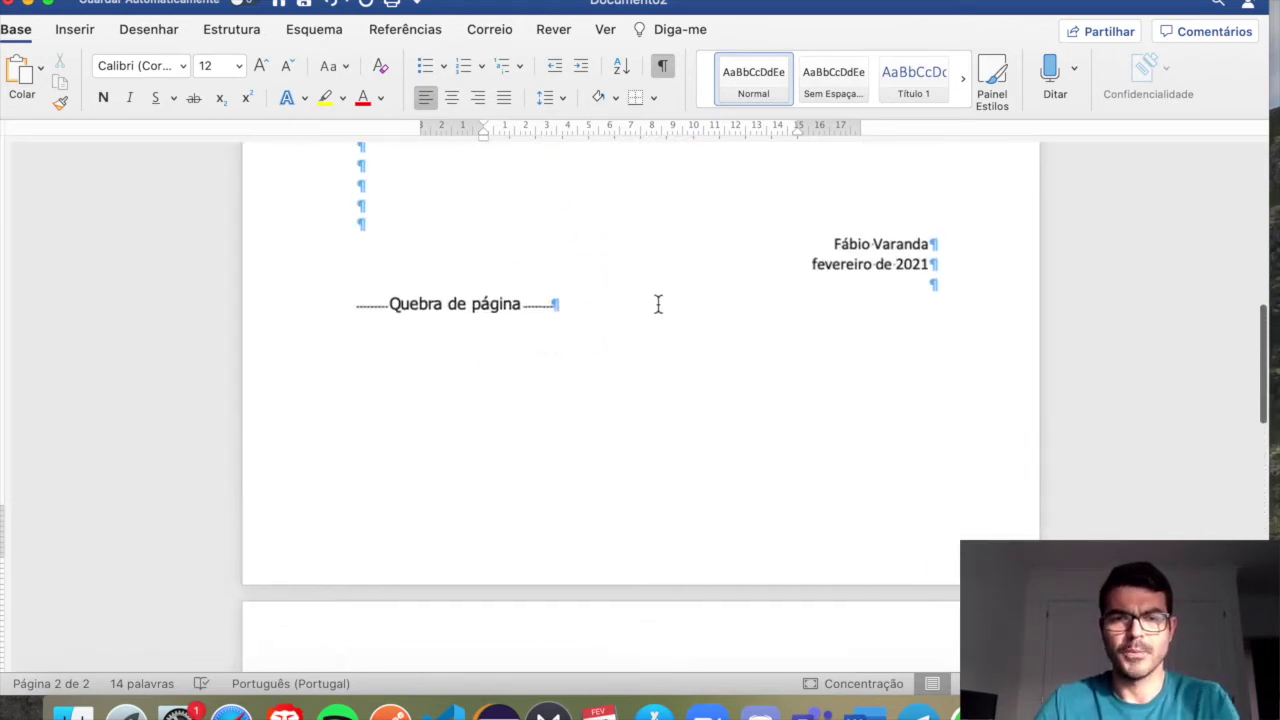
Insert ten empty right-aligned paragraphs below the date to push the page break onto the following page
{"action": "left_click", "coordinate": [1000, 292]}
{"action": "key", "text": "Return"}
{"action": "key", "text": "Return"}
{"action": "key", "text": "Return"}
{"action": "key", "text": "Return"}
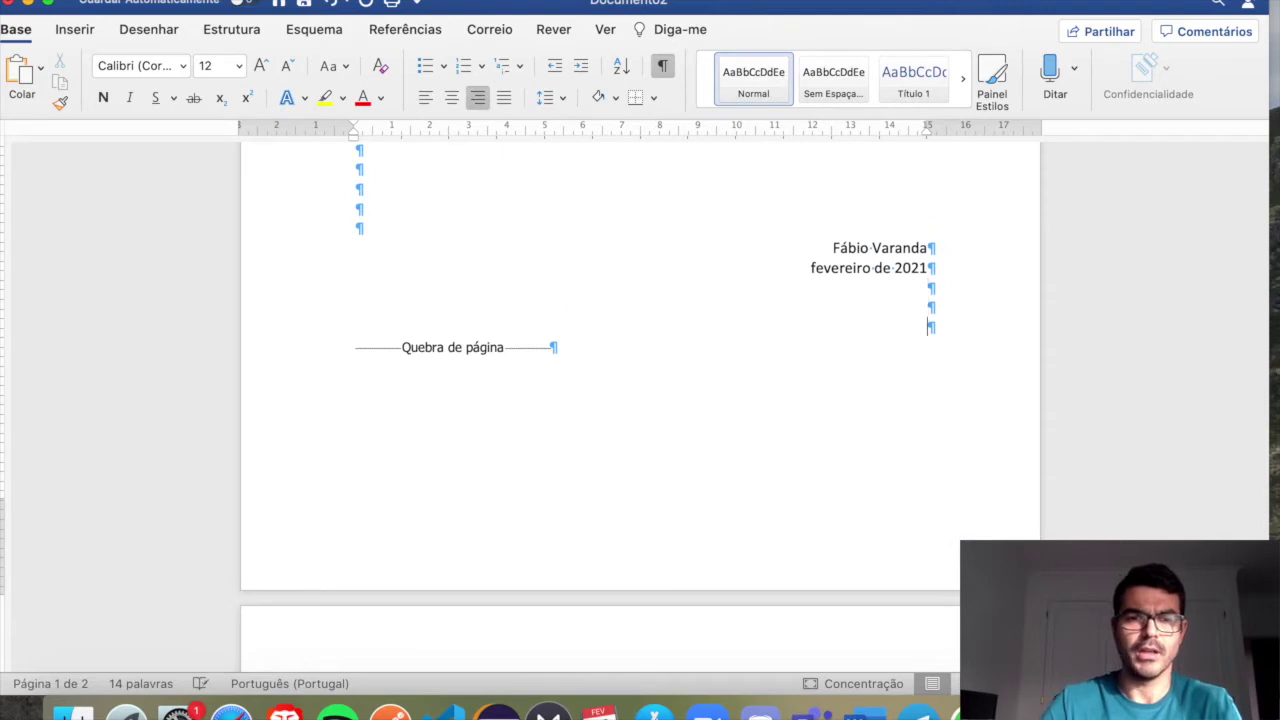
{"action": "key", "text": "Return"}
{"action": "key", "text": "Return"}
{"action": "key", "text": "Return"}
{"action": "key", "text": "Return"}
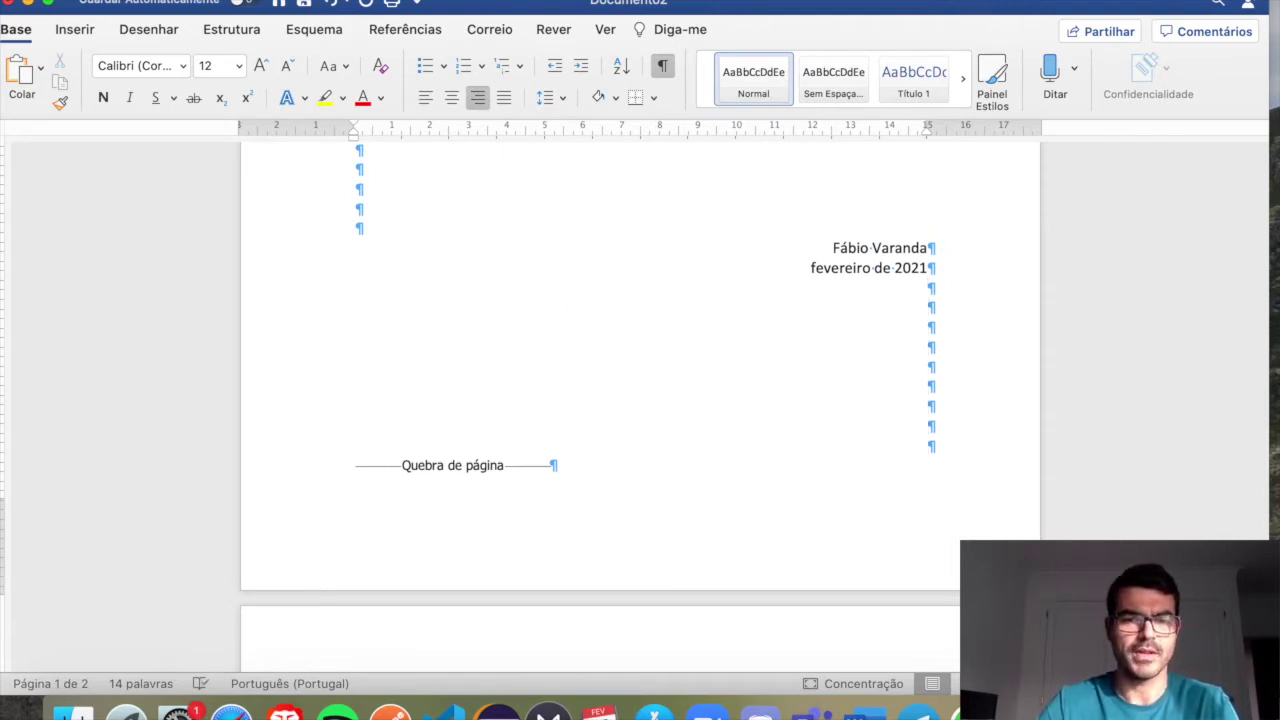
{"action": "key", "text": "Return"}
{"action": "key", "text": "Return"}
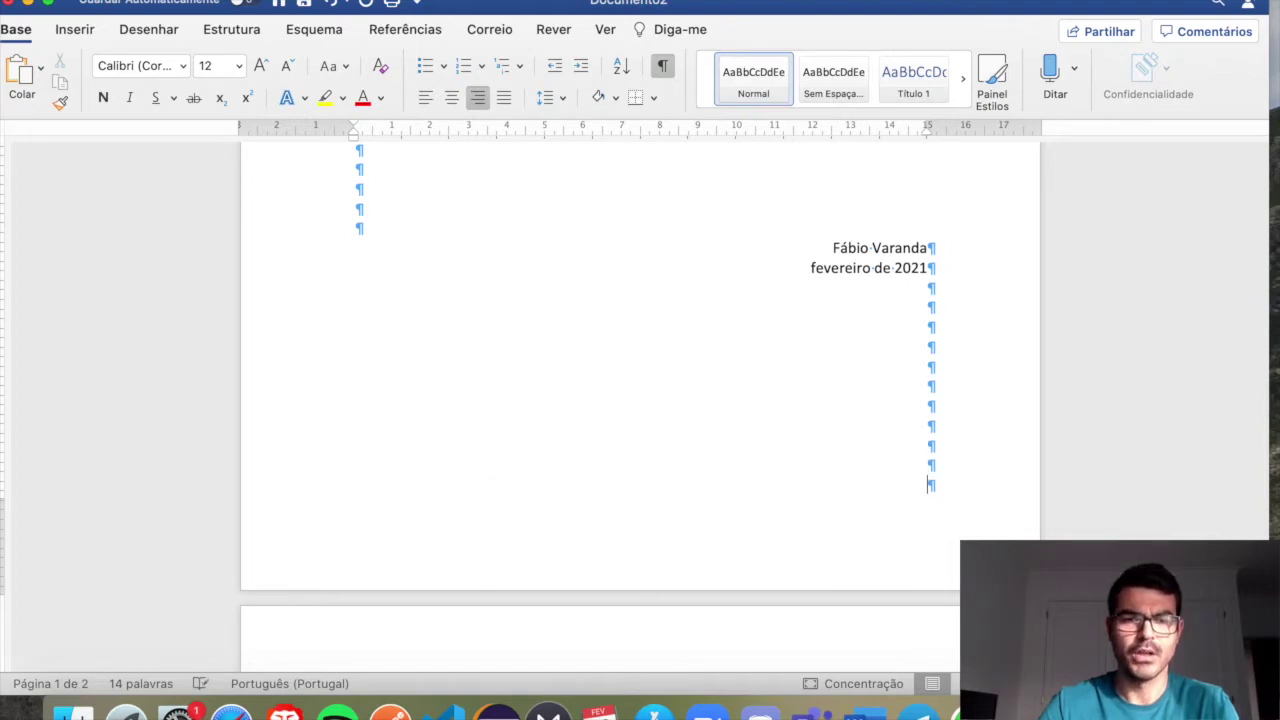
{"action": "scroll", "coordinate": [806, 329], "scroll_direction": "down", "scroll_amount": 8}
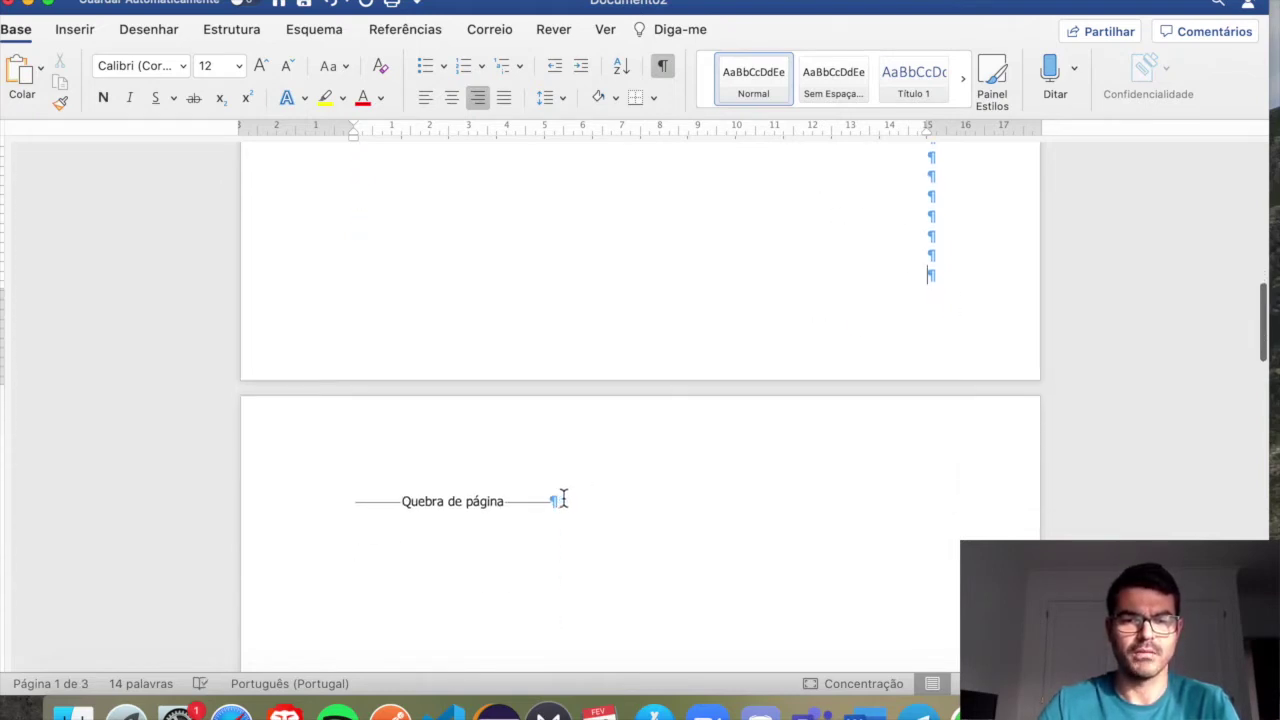
{"action": "scroll", "coordinate": [563, 498], "scroll_direction": "down", "scroll_amount": 3}
{"action": "scroll", "coordinate": [566, 496], "scroll_direction": "down", "scroll_amount": 5}
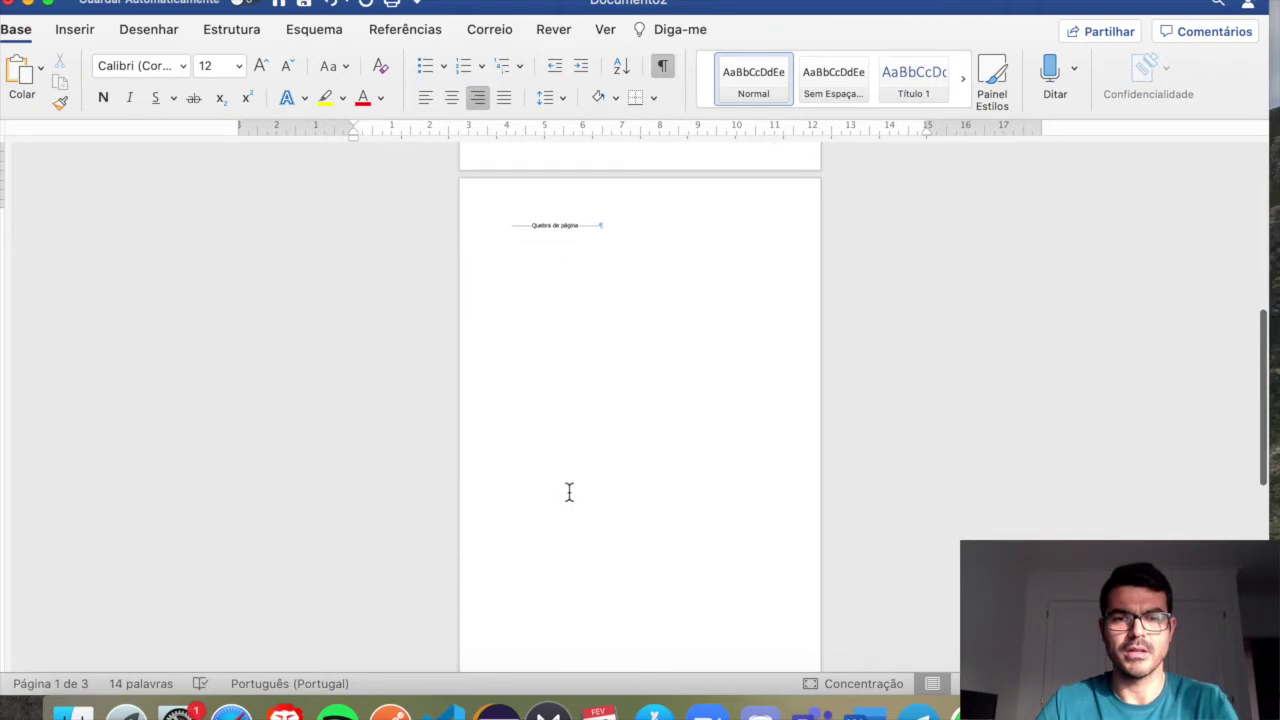
{"action": "scroll", "coordinate": [571, 489], "scroll_direction": "down", "scroll_amount": 3}
{"action": "scroll", "coordinate": [572, 486], "scroll_direction": "up", "scroll_amount": 5}
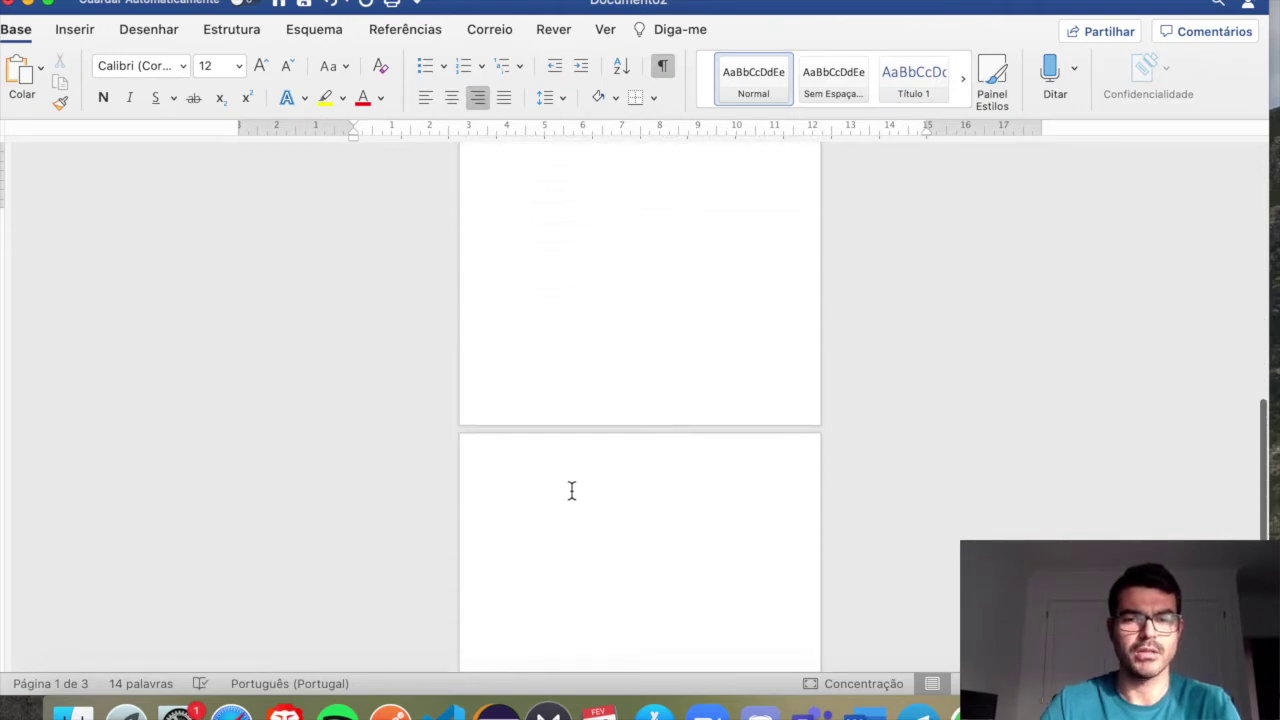
{"action": "scroll", "coordinate": [575, 482], "scroll_direction": "up", "scroll_amount": 3}
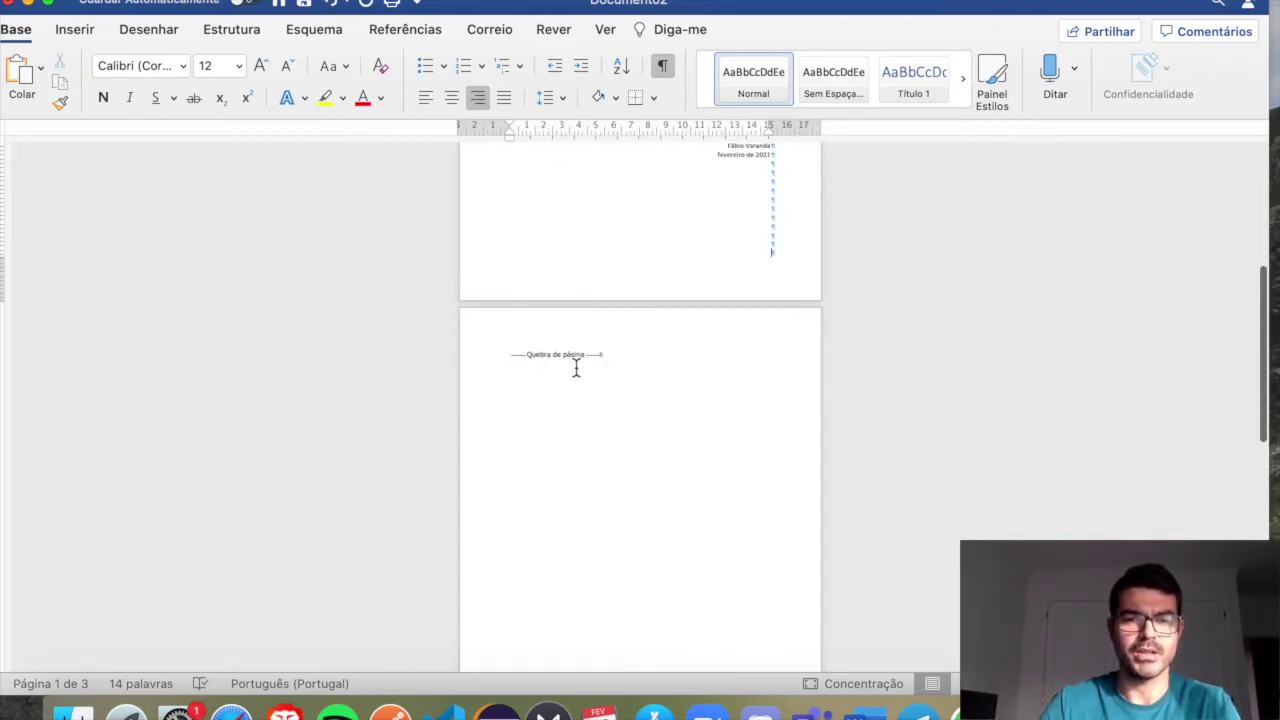
Delete seven of the empty paragraphs below the date to bring the page break back onto the cover page
{"action": "left_click", "coordinate": [786, 254]}
{"action": "key", "text": "BackSpace"}
{"action": "key", "text": "BackSpace"}
{"action": "key", "text": "BackSpace"}
{"action": "key", "text": "BackSpace"}
{"action": "key", "text": "BackSpace"}
{"action": "key", "text": "BackSpace"}
{"action": "key", "text": "BackSpace"}
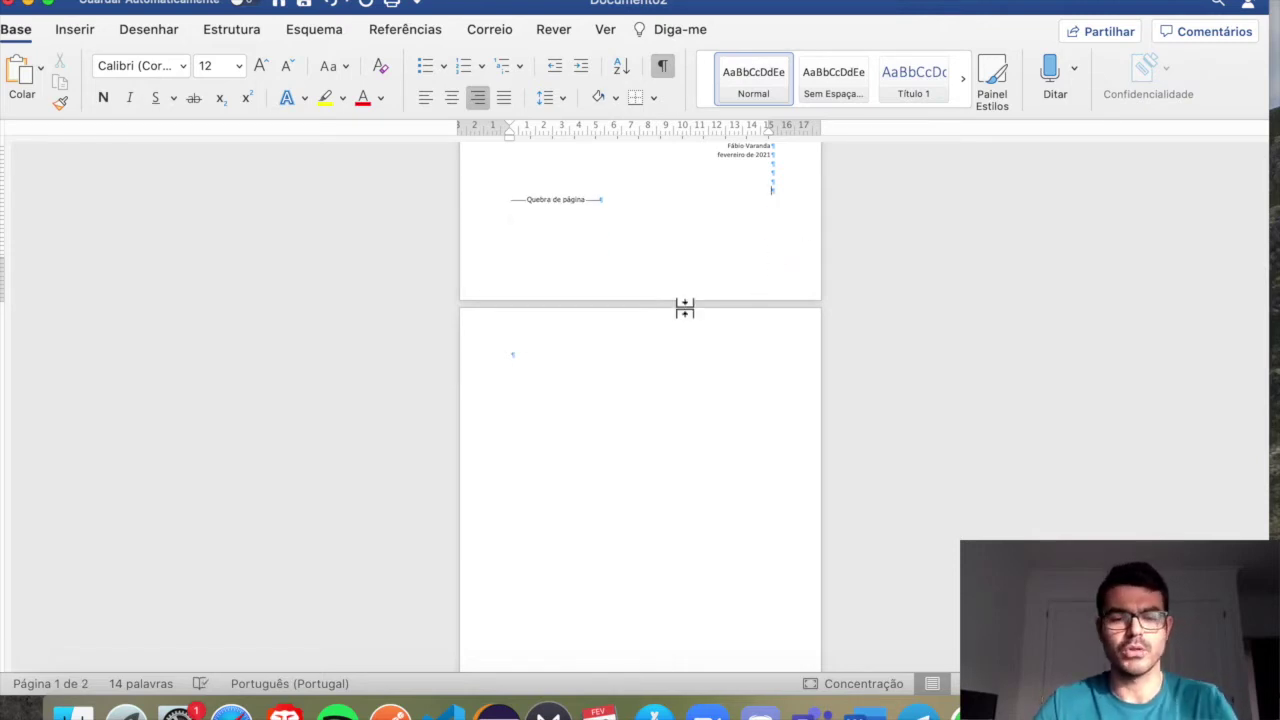
{"action": "scroll", "coordinate": [683, 306], "scroll_direction": "up", "scroll_amount": 5}
{"action": "scroll", "coordinate": [684, 306], "scroll_direction": "up", "scroll_amount": 5}
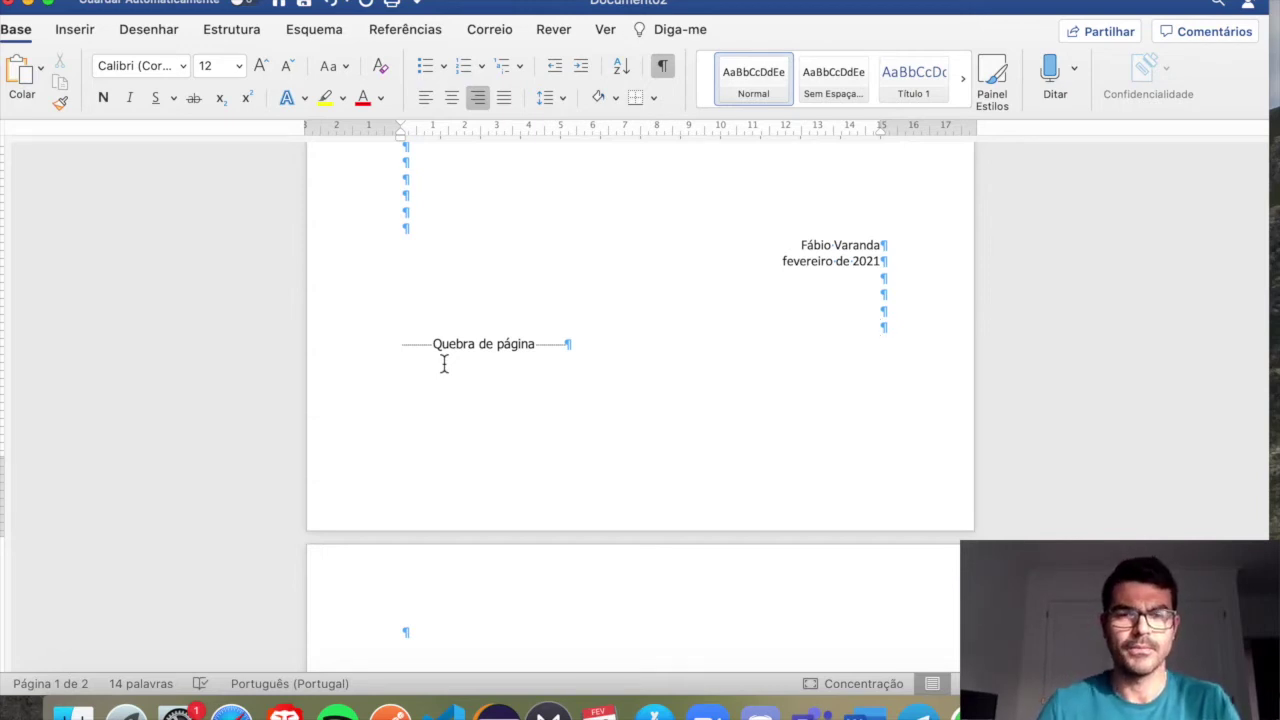
{"action": "scroll", "coordinate": [446, 366], "scroll_direction": "up", "scroll_amount": 3}
{"action": "scroll", "coordinate": [448, 362], "scroll_direction": "down", "scroll_amount": 4}
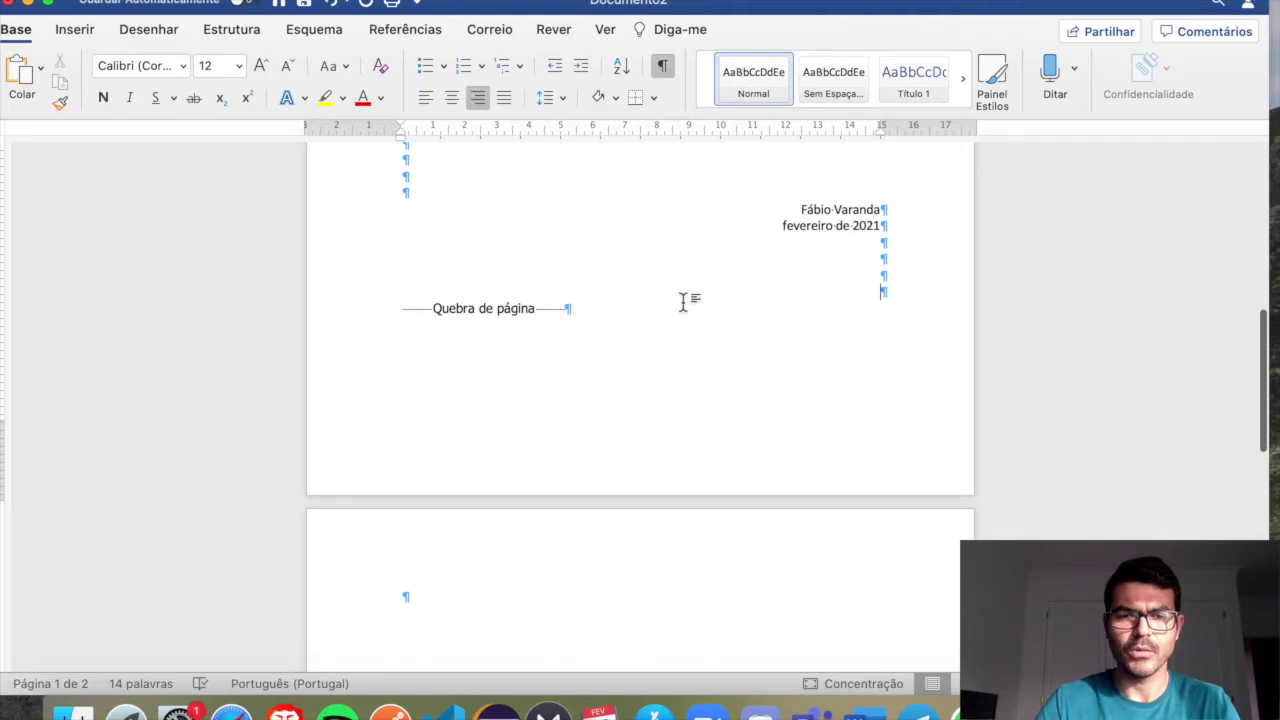
Write the heading "Índice" on the second page, followed by two empty paragraphs
{"action": "left_click", "coordinate": [574, 600]}
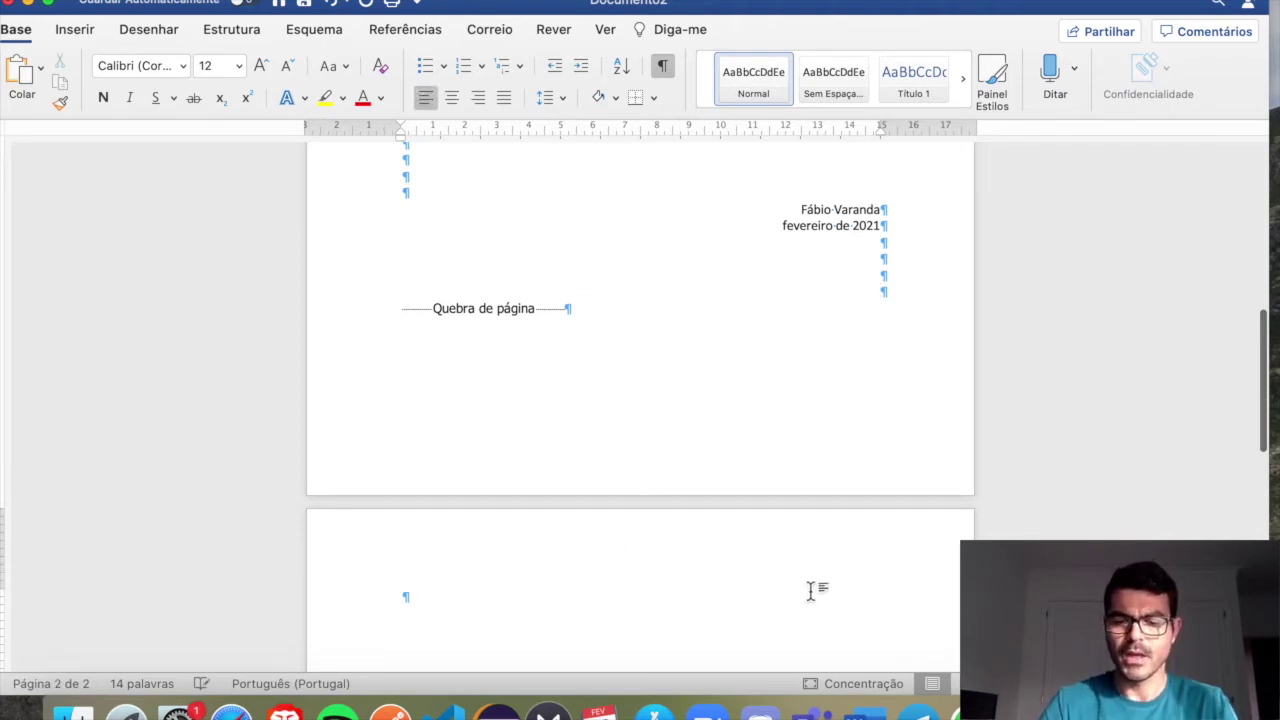
{"action": "type", "text": "Índice"}
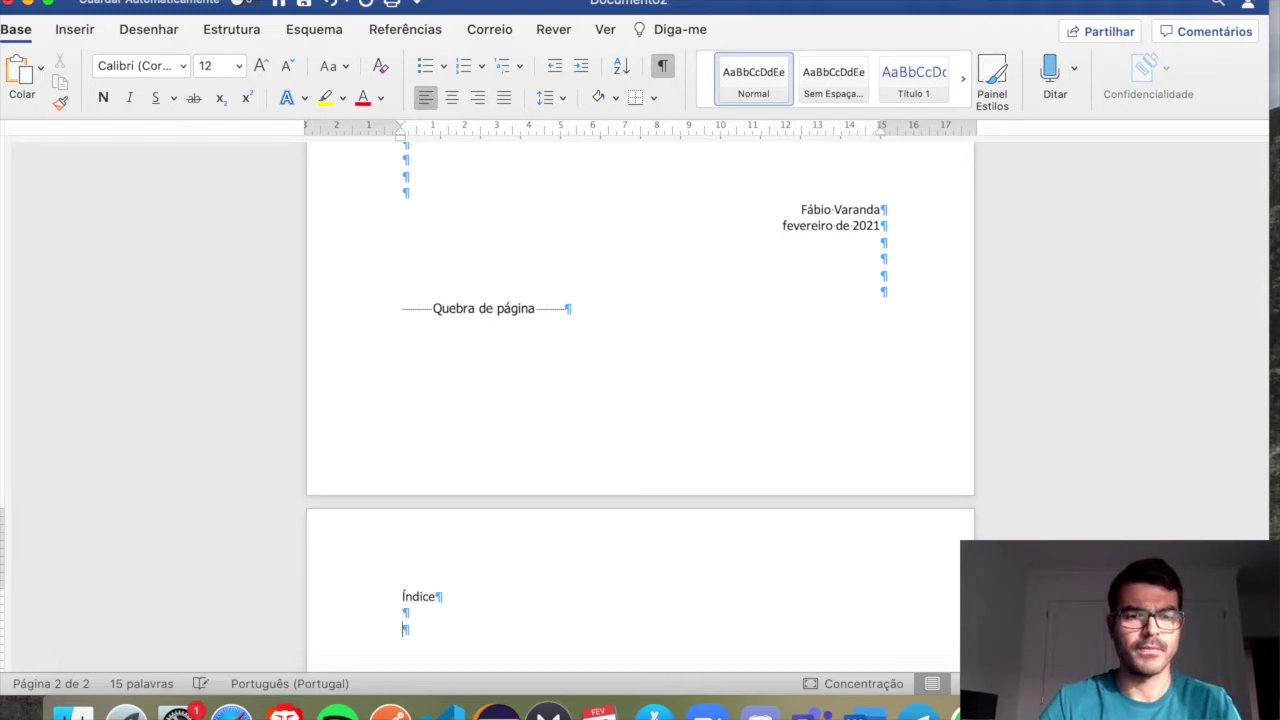
{"action": "scroll", "coordinate": [792, 524], "scroll_direction": "down", "scroll_amount": 4}
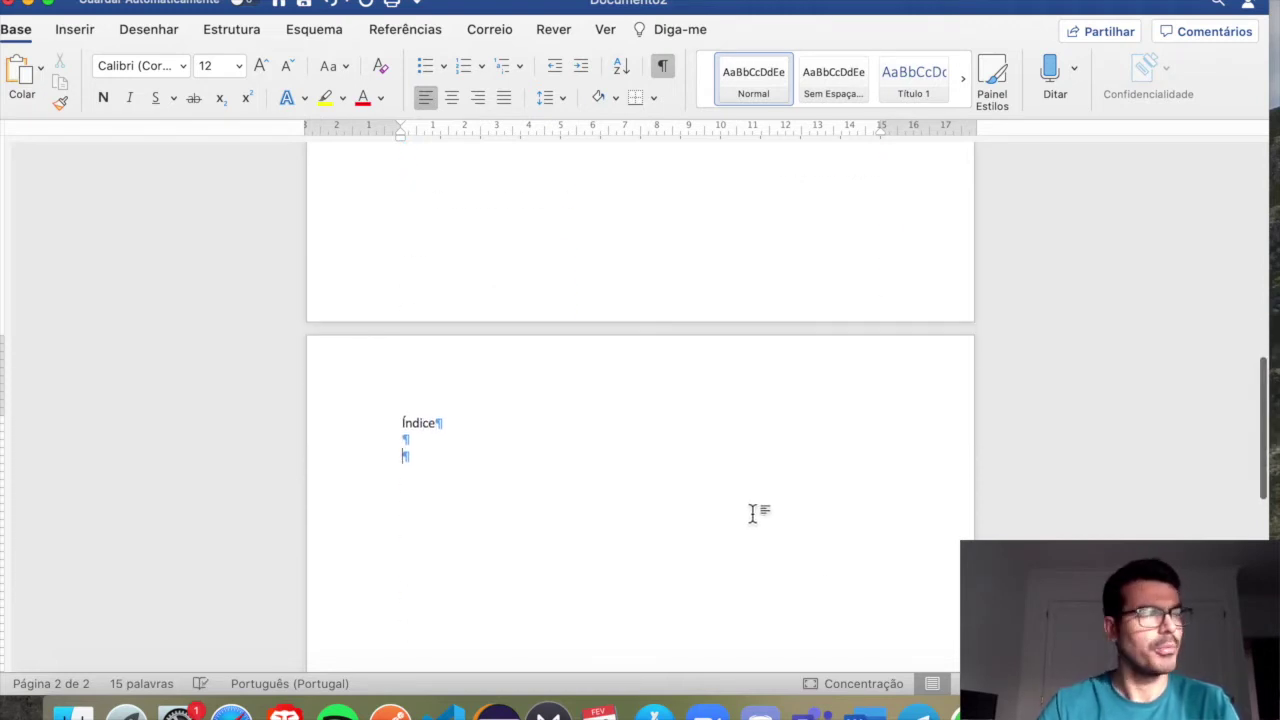
Start a third page with a page break and write "Índice de imagens" on it, followed by two empty paragraphs
{"action": "key", "text": "super+Return"}
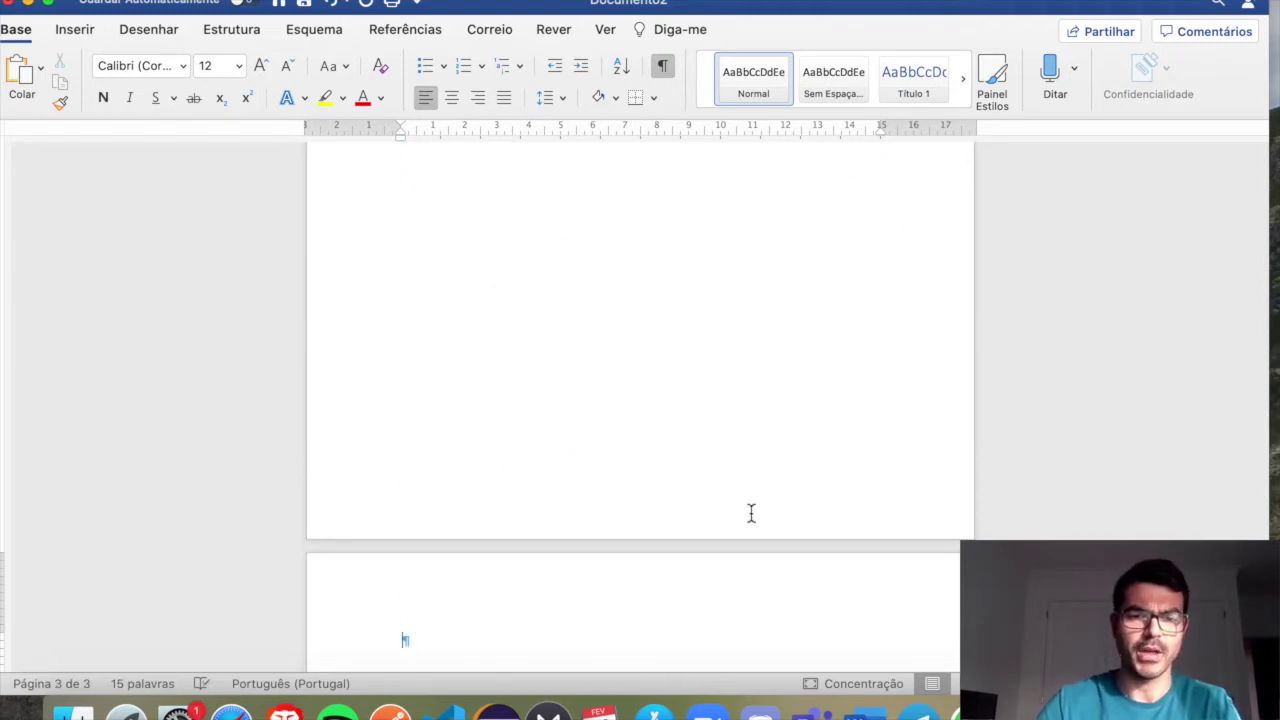
{"action": "type", "text": "Índice de imagem"}
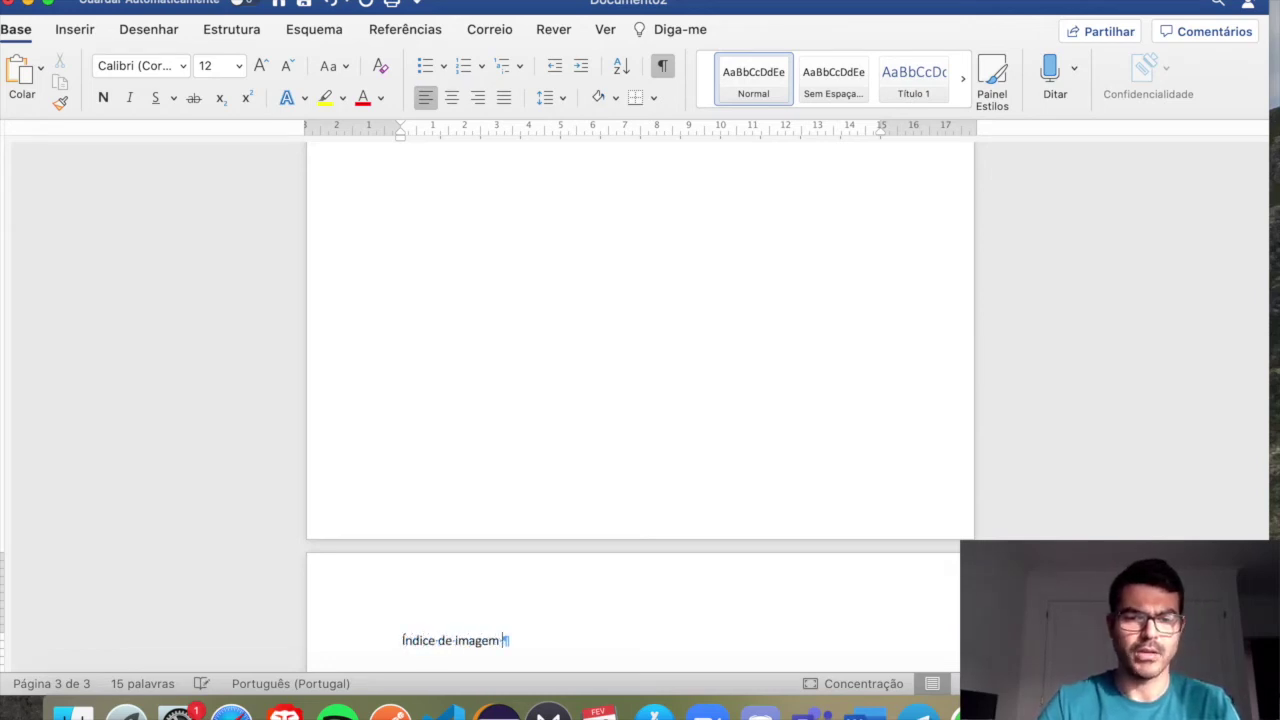
{"action": "key", "text": "BackSpace"}
{"action": "key", "text": "BackSpace"}
{"action": "type", "text": "ns"}
{"action": "scroll", "coordinate": [746, 494], "scroll_direction": "down", "scroll_amount": 4}
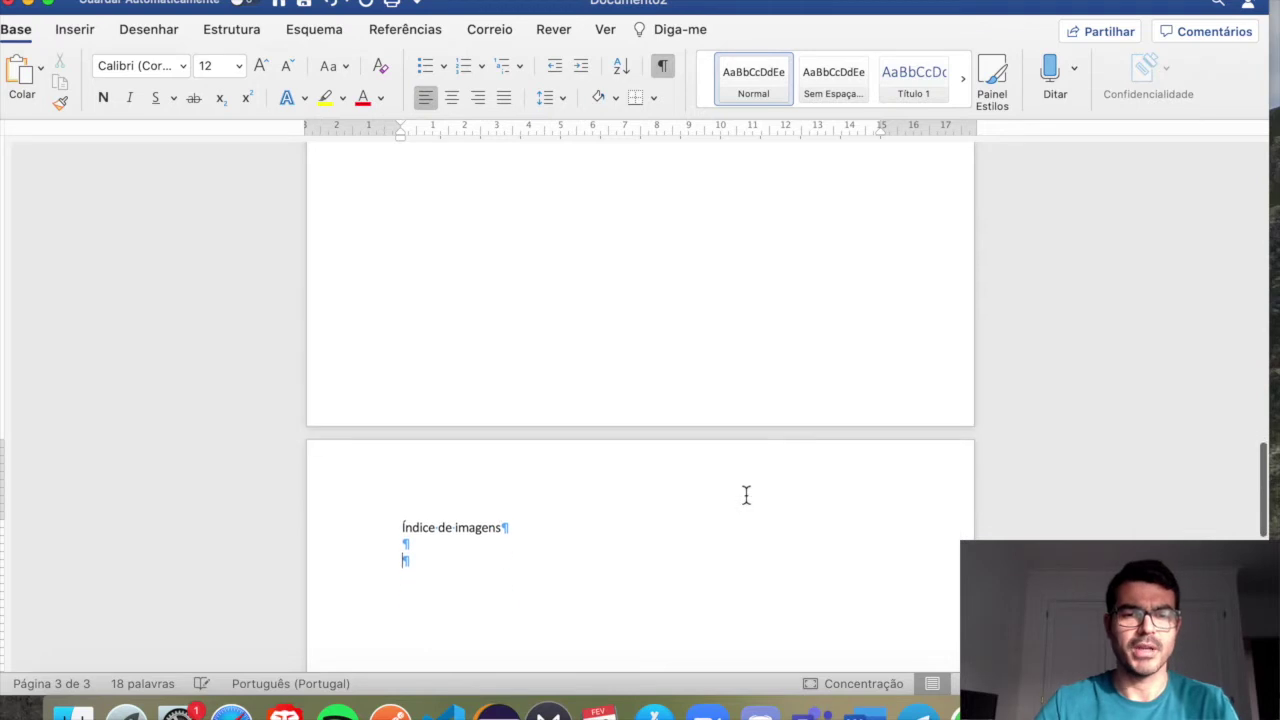
Start a fourth page with a page break and write "Introdução" on it, followed by two empty paragraphs
{"action": "key", "text": "super+Return"}
{"action": "scroll", "coordinate": [746, 495], "scroll_direction": "down", "scroll_amount": 2}
{"action": "type", "text": "Int"}
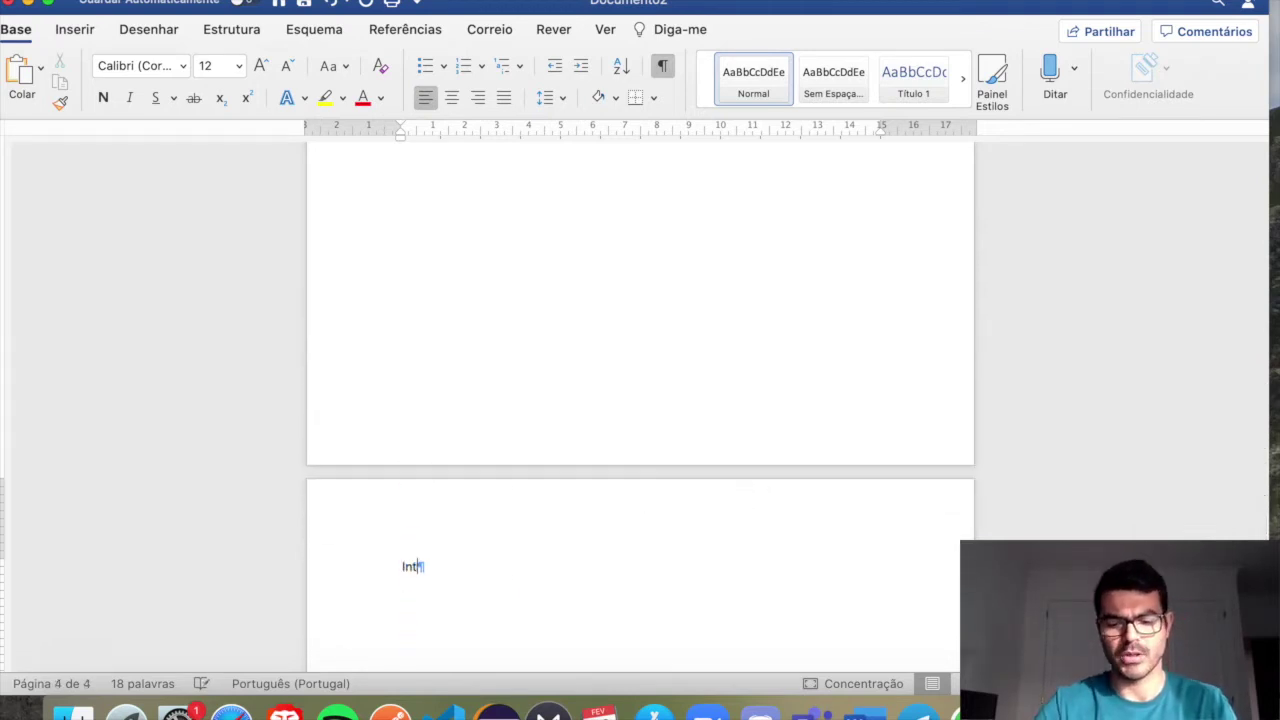
{"action": "type", "text": "rodução"}
{"action": "key", "text": "Return"}
{"action": "key", "text": "Return"}
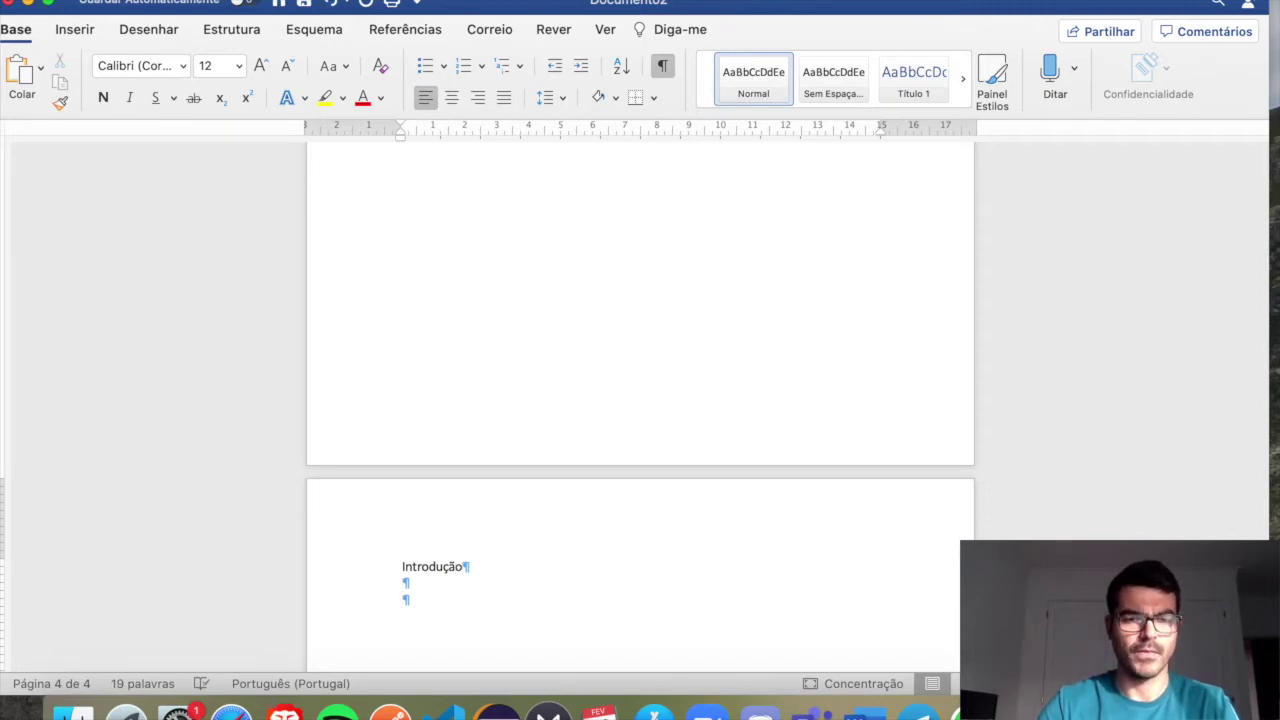
Start a fifth page with a page break and write "Desenvolvimento 1" on it, followed by two empty paragraphs
{"action": "key", "text": "super+Return"}
{"action": "scroll", "coordinate": [754, 494], "scroll_direction": "down", "scroll_amount": 2}
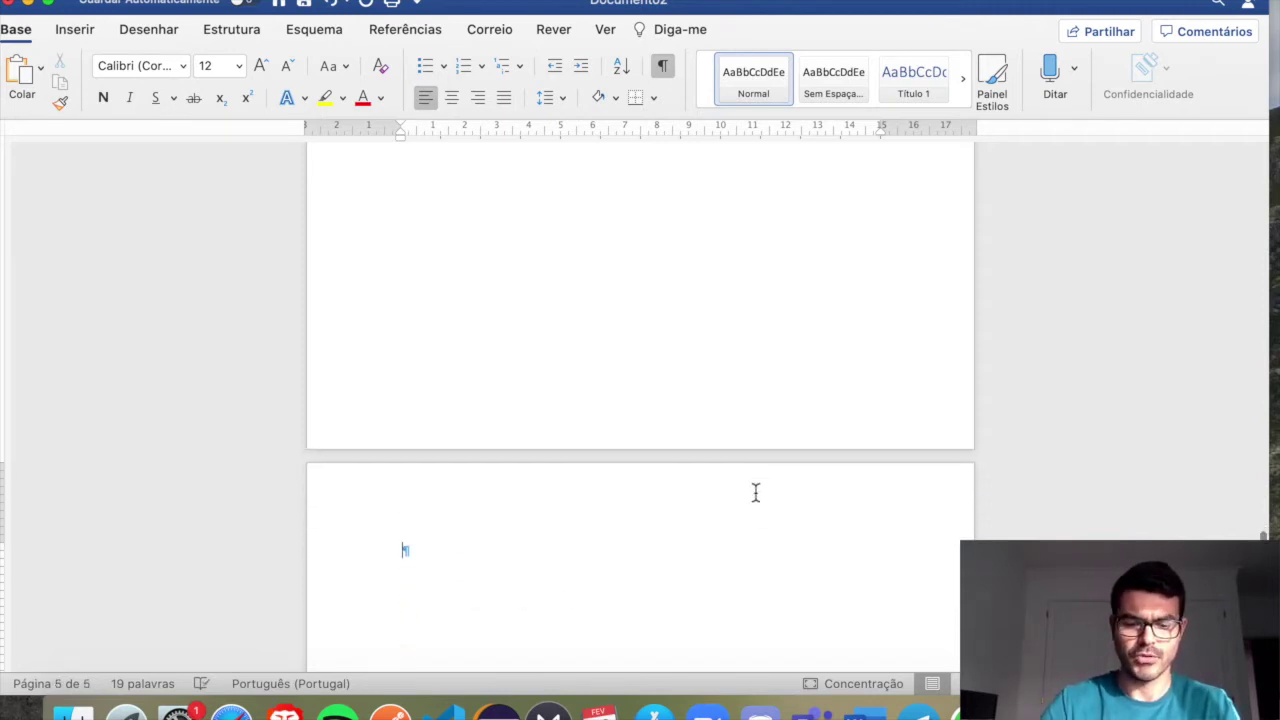
{"action": "type", "text": "Cap"}
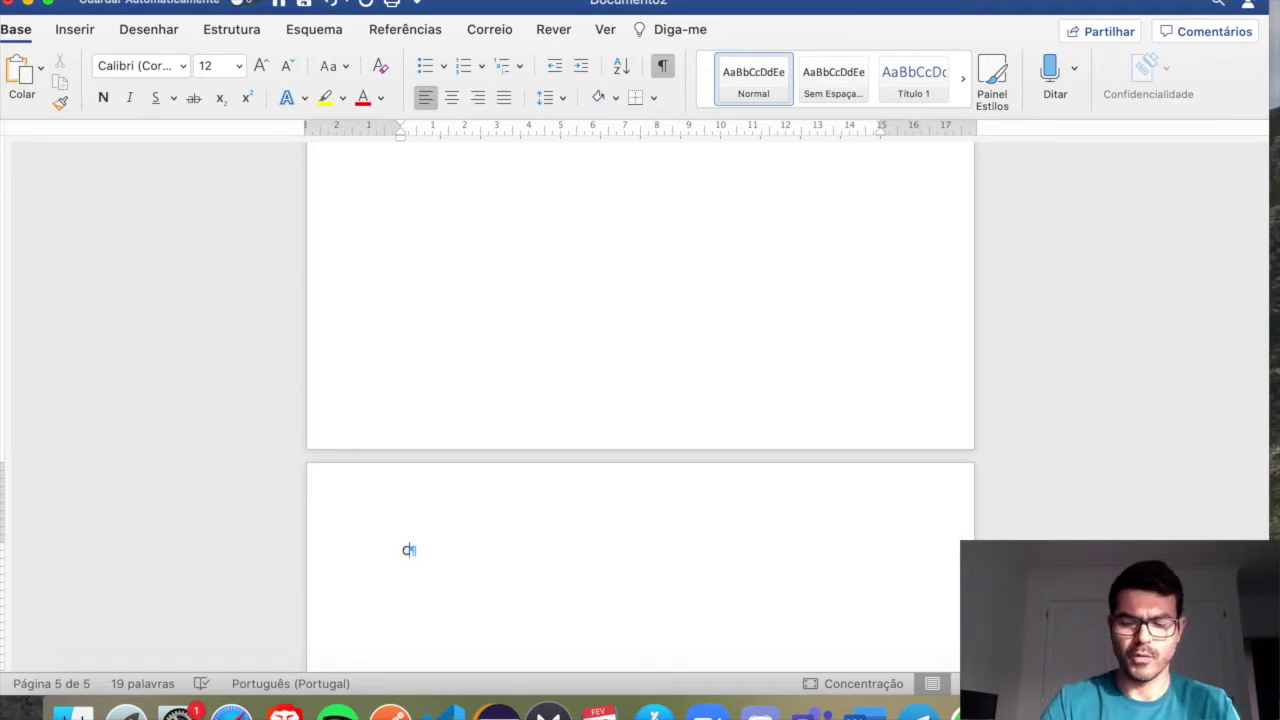
{"action": "key", "text": "BackSpace"}
{"action": "key", "text": "BackSpace"}
{"action": "key", "text": "BackSpace"}
{"action": "type", "text": "De"}
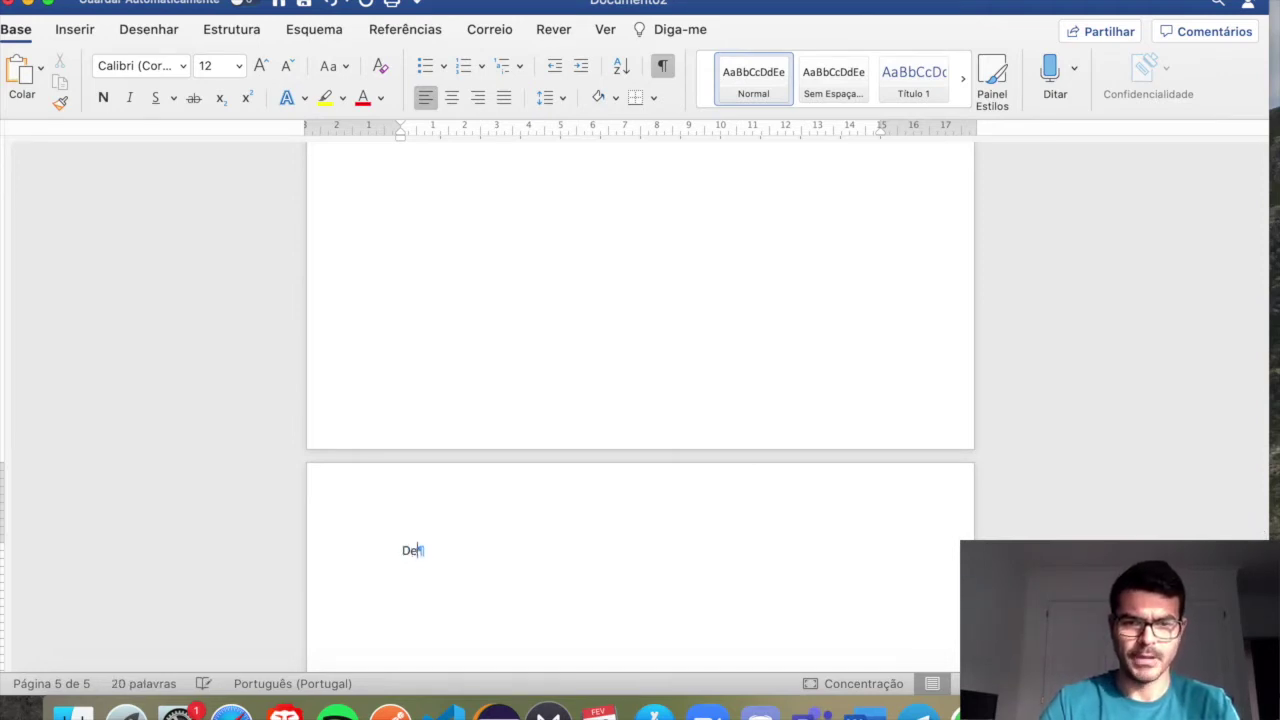
{"action": "type", "text": "senvolvimento "}
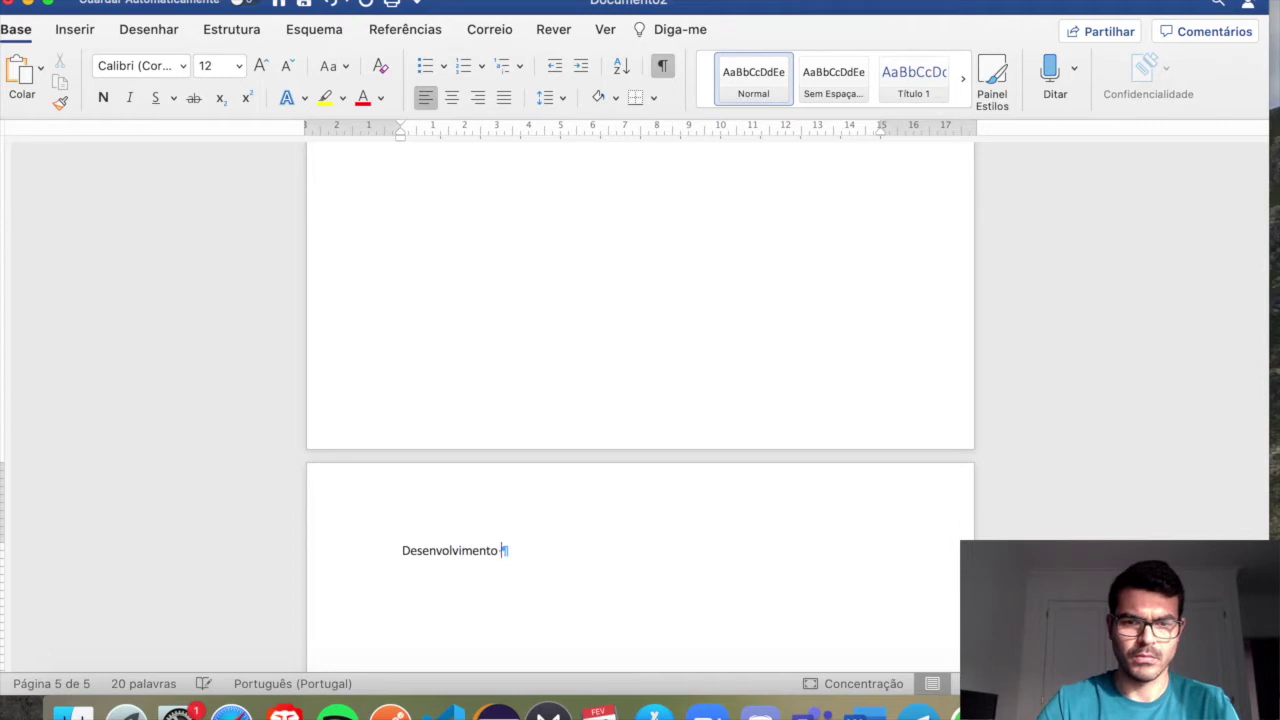
{"action": "type", "text": "1"}
{"action": "key", "text": "Return"}
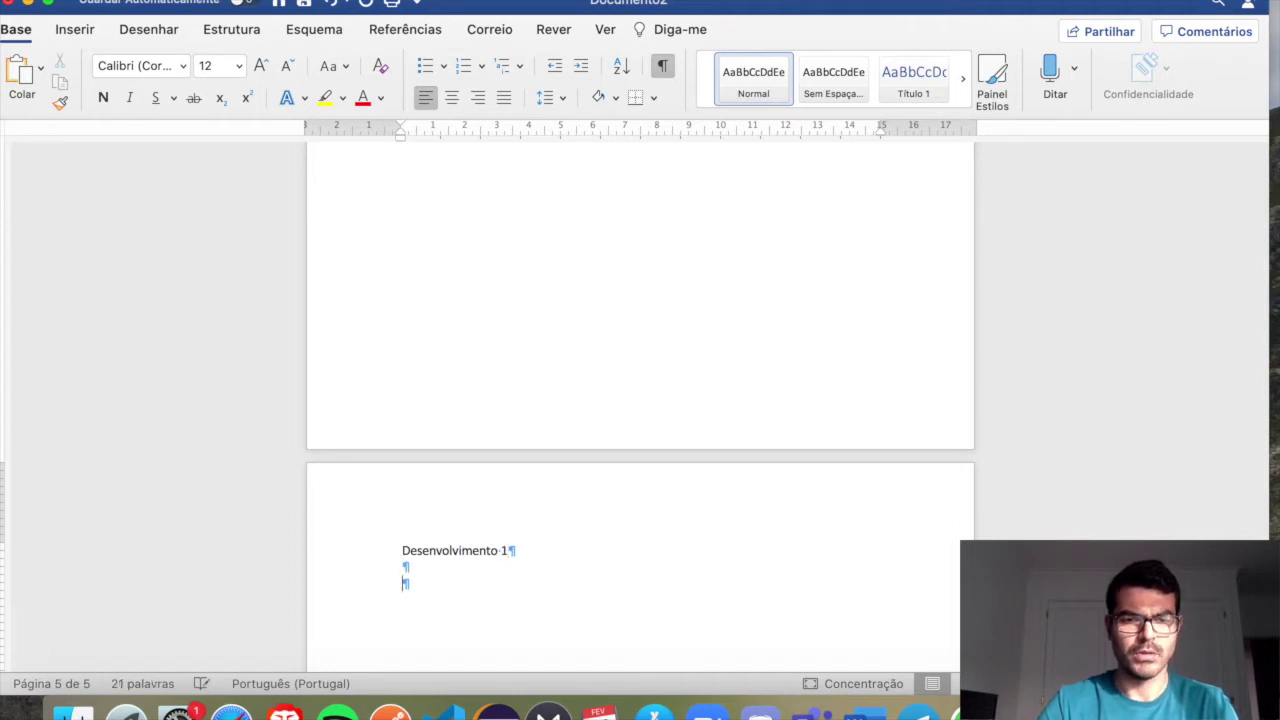
Start a sixth page with a page break and write the heading "Desenvolvimento 2" on it
{"action": "key", "text": "super+Return"}
{"action": "type", "text": "Desen"}
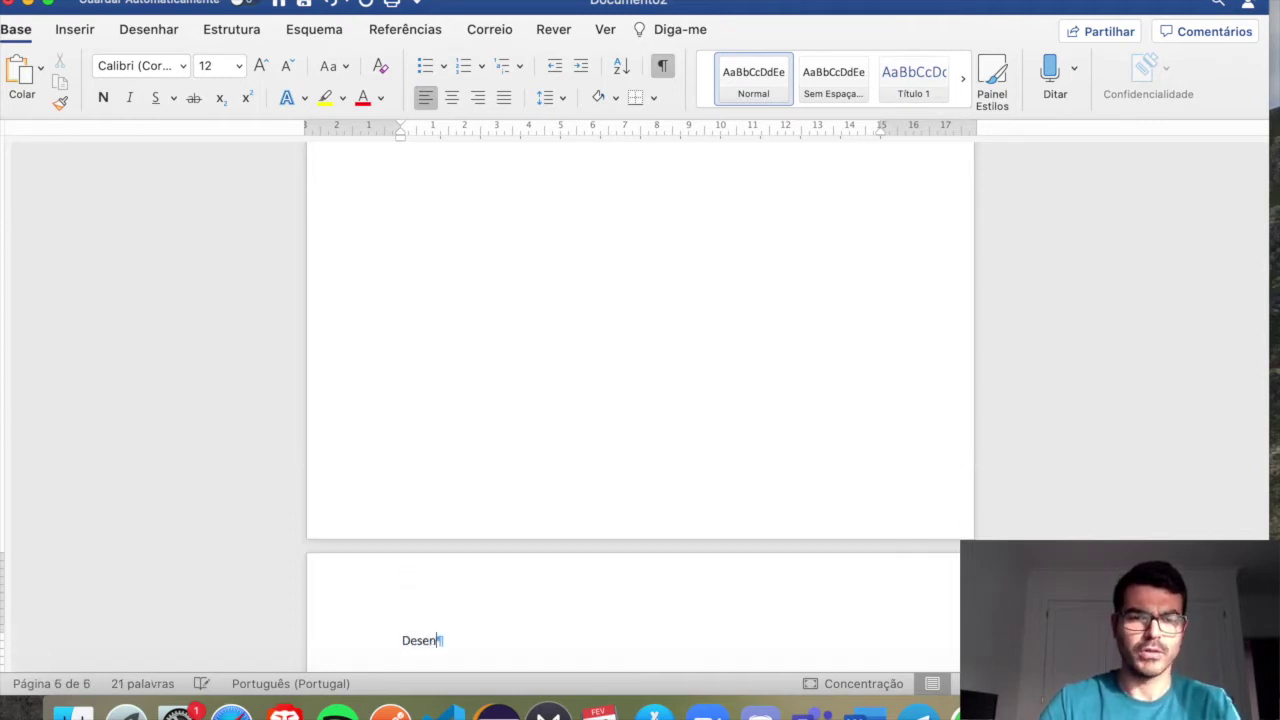
{"action": "type", "text": "volvimento 2"}
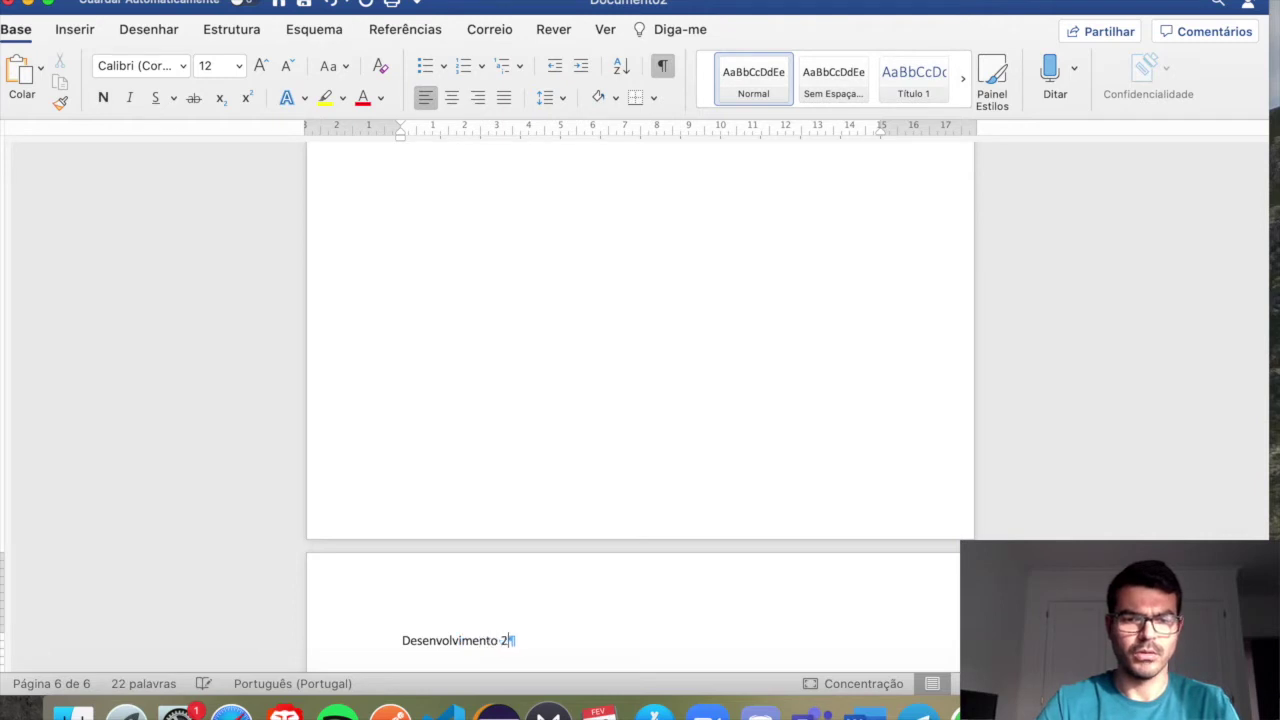
Write the subheading "Desenvolvimento 2.1" one empty line below "Desenvolvimento 2", followed by two empty paragraphs
{"action": "scroll", "coordinate": [654, 477], "scroll_direction": "up", "scroll_amount": 10}
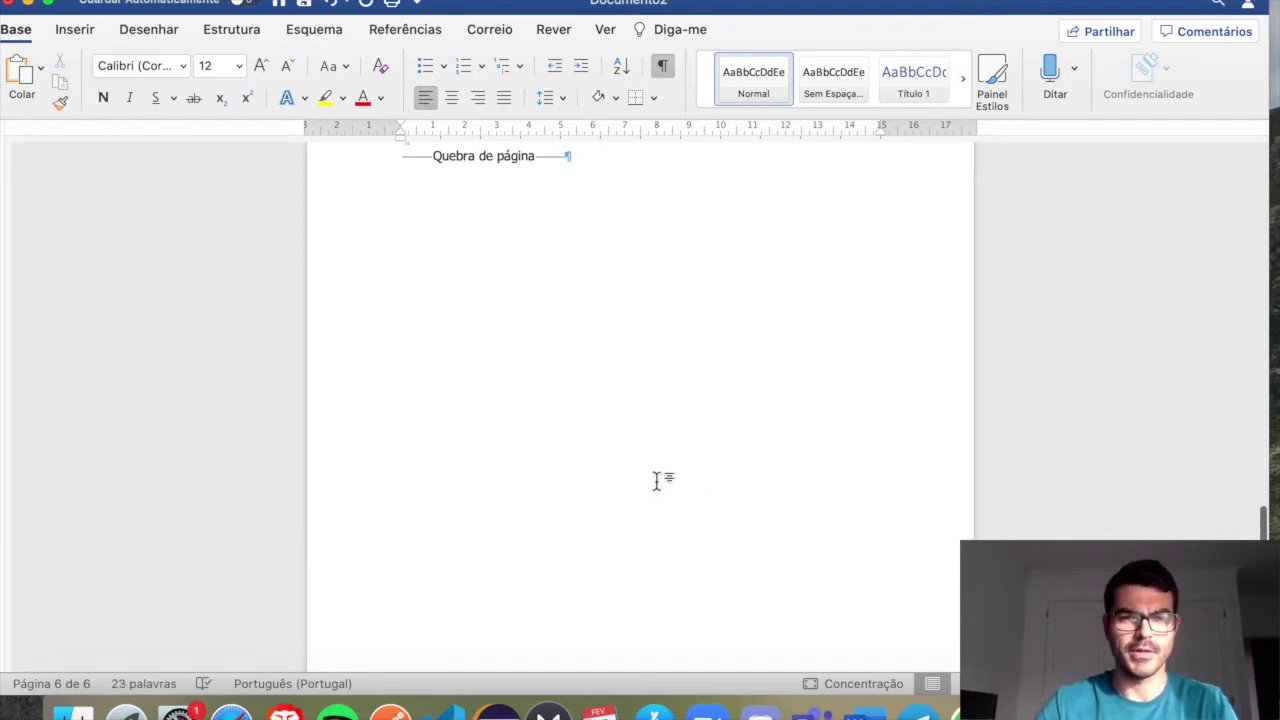
{"action": "left_click", "coordinate": [453, 432]}
{"action": "triple_click", "coordinate": [453, 432]}
{"action": "scroll", "coordinate": [743, 517], "scroll_direction": "down", "scroll_amount": 15}
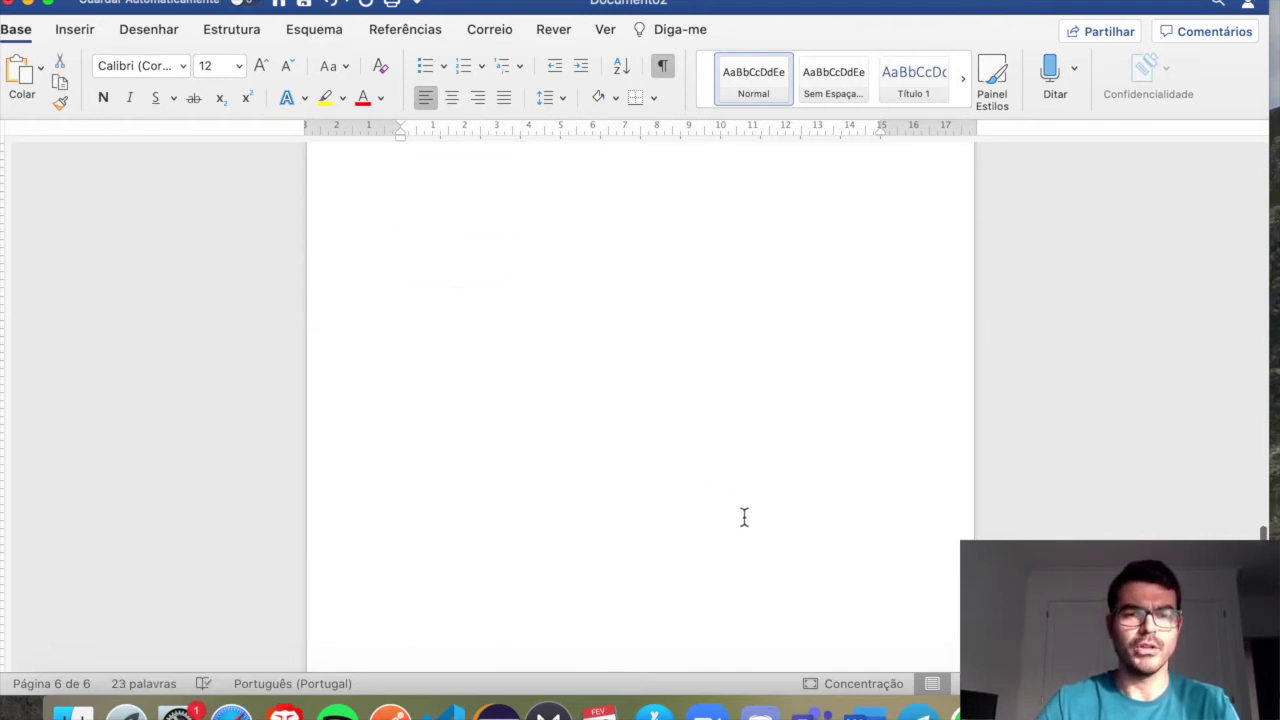
{"action": "left_click", "coordinate": [553, 627]}
{"action": "triple_click", "coordinate": [553, 627]}
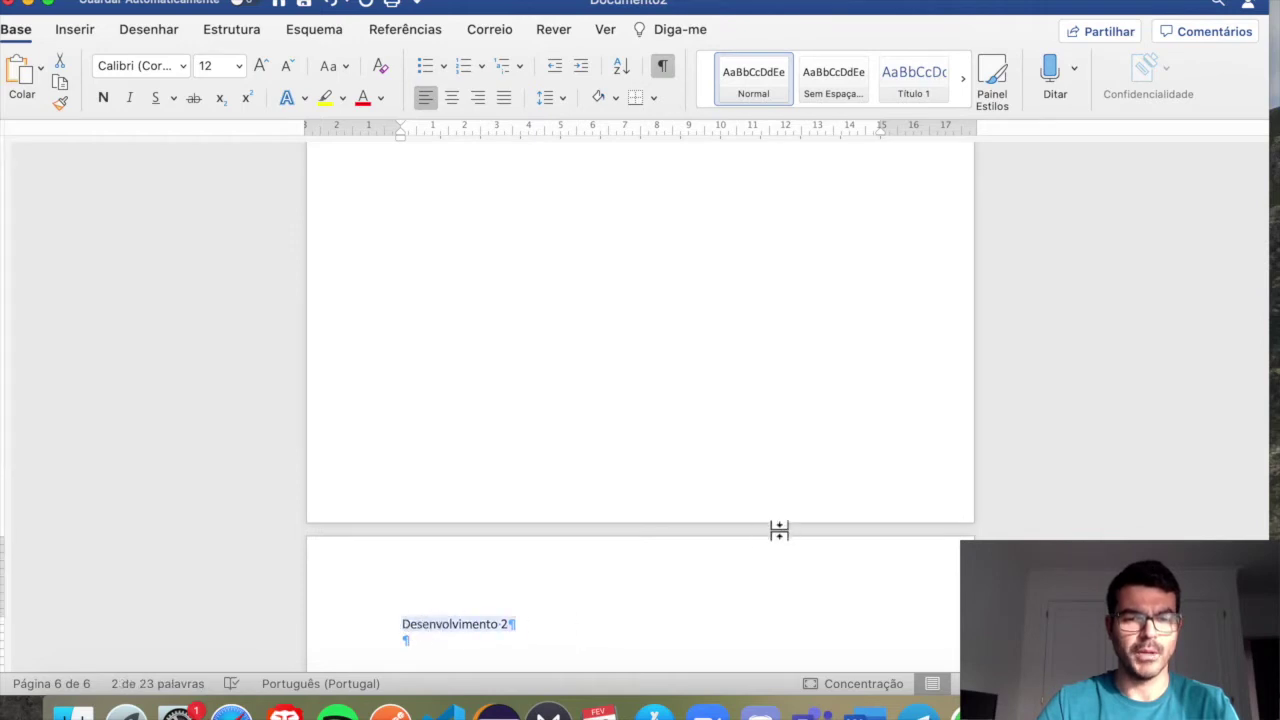
{"action": "scroll", "coordinate": [770, 530], "scroll_direction": "down", "scroll_amount": 2}
{"action": "key", "text": "Right"}
{"action": "key", "text": "Return"}
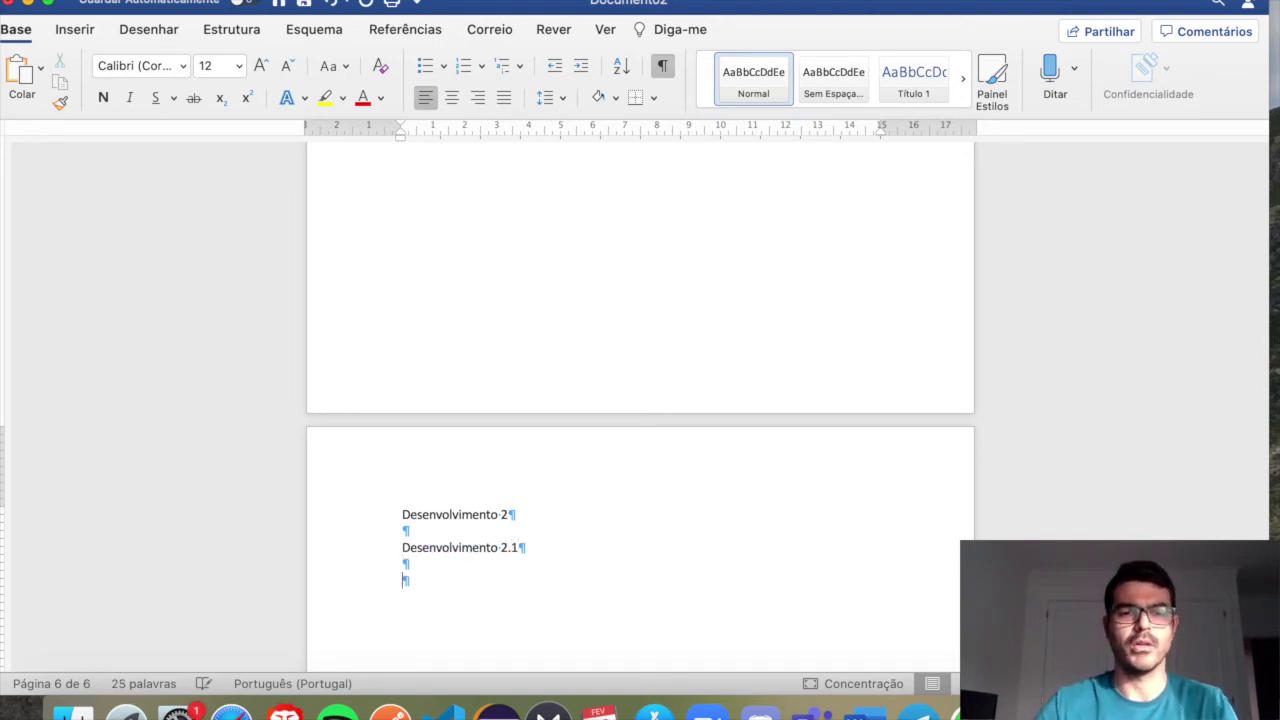
Insert one more empty paragraph between the "Desenvolvimento 2" and "Desenvolvimento 2.1" headings
{"action": "left_click_drag", "start_coordinate": [552, 549], "coordinate": [371, 543]}
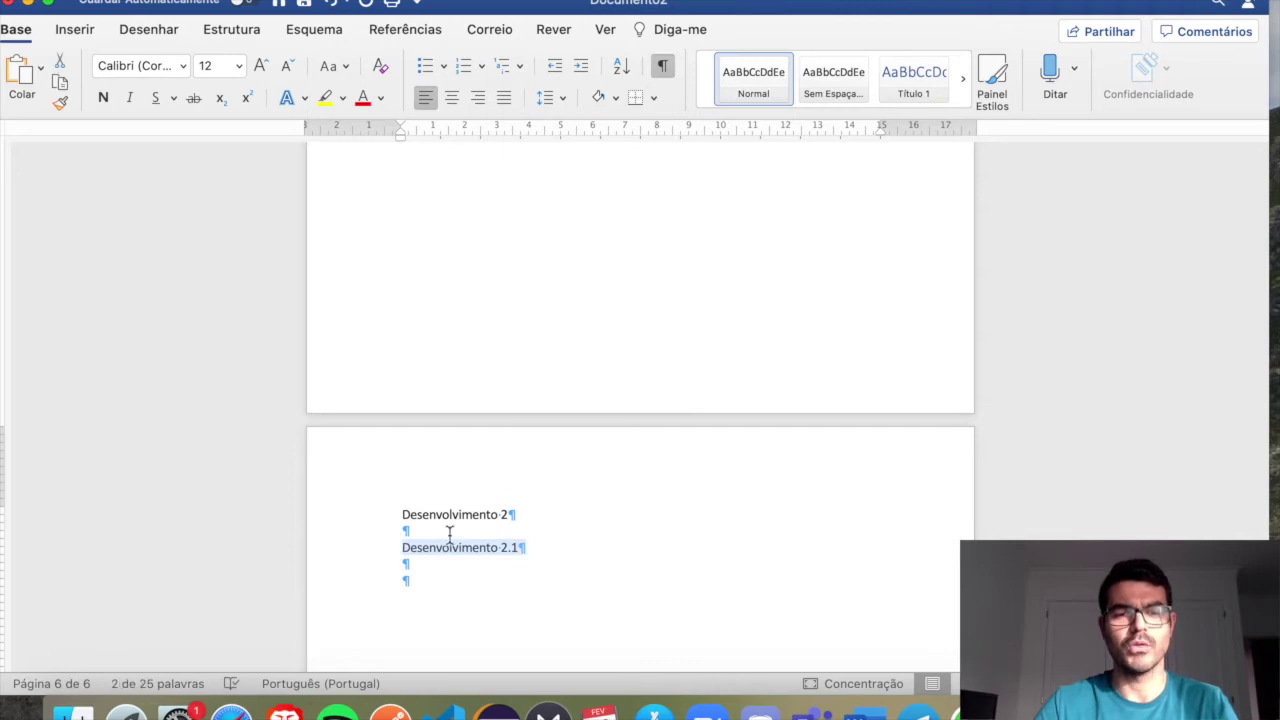
{"action": "left_click_drag", "start_coordinate": [534, 514], "coordinate": [368, 514]}
{"action": "left_click", "coordinate": [621, 528]}
{"action": "key", "text": "Return"}
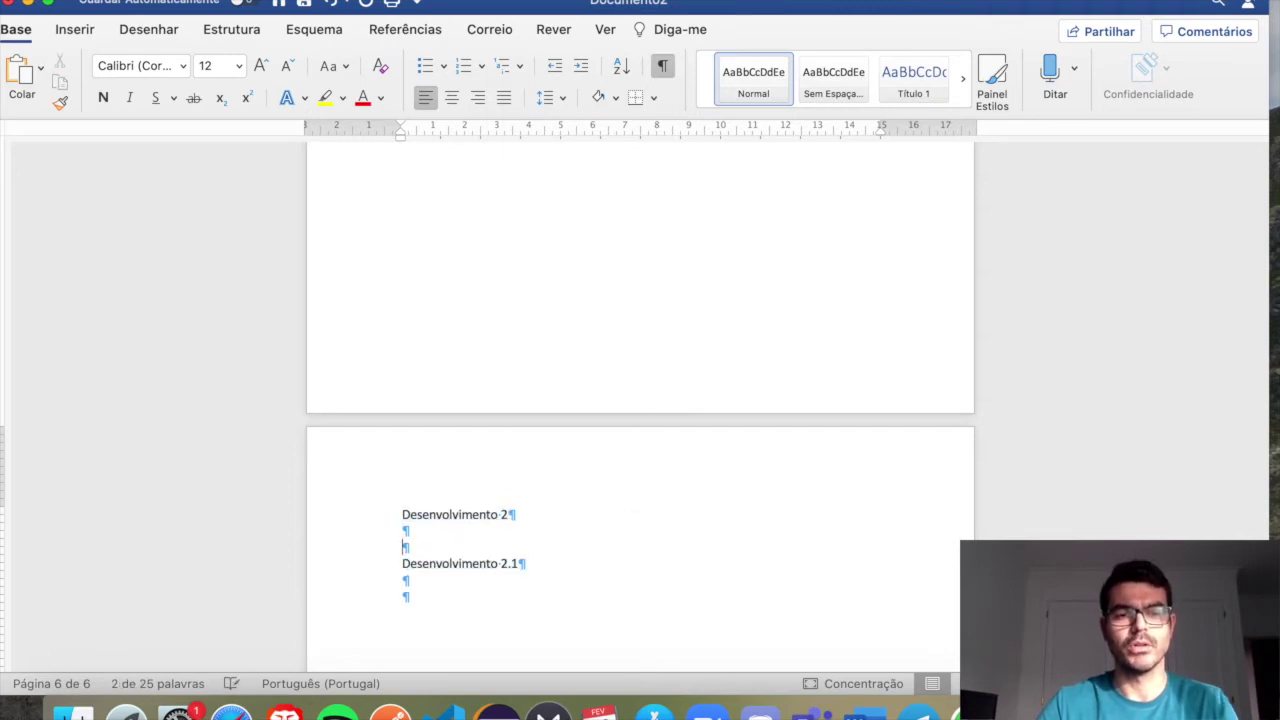
Insert a page break below "Desenvolvimento 2.1" and write "Conclusão" on the new page, followed by empty paragraphs
{"action": "left_click", "coordinate": [620, 581]}
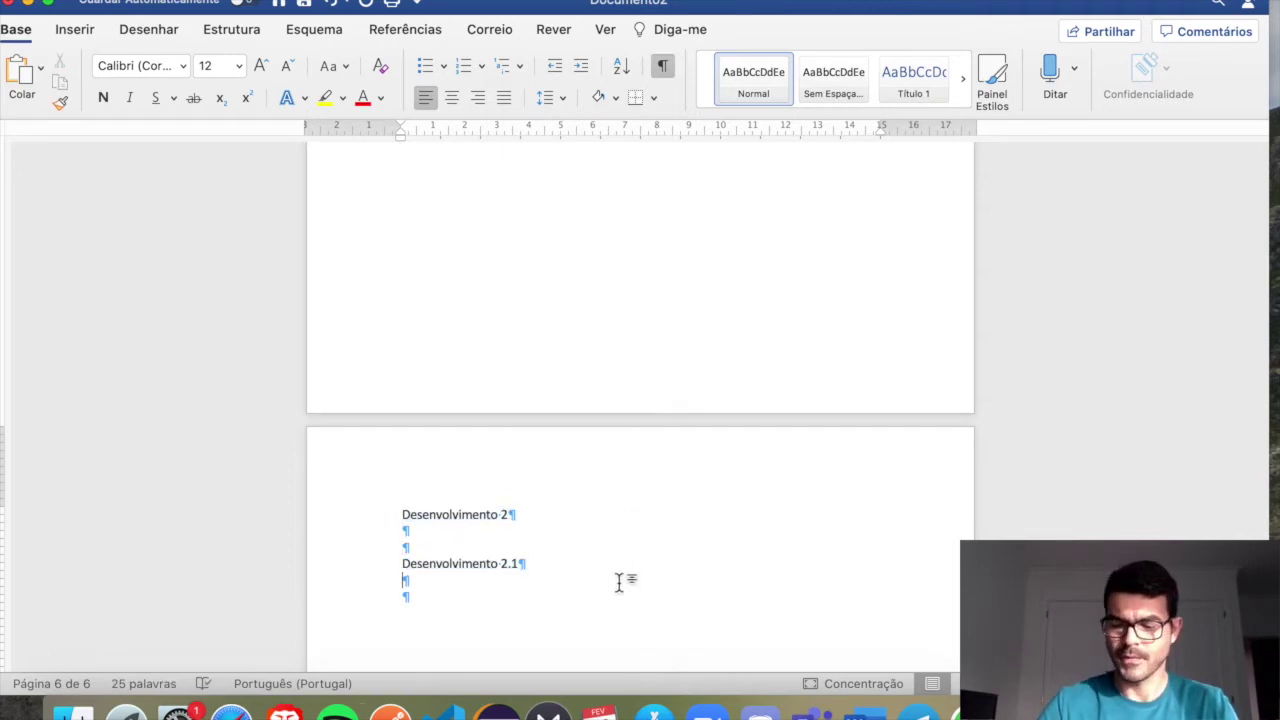
{"action": "key", "text": "super+Return"}
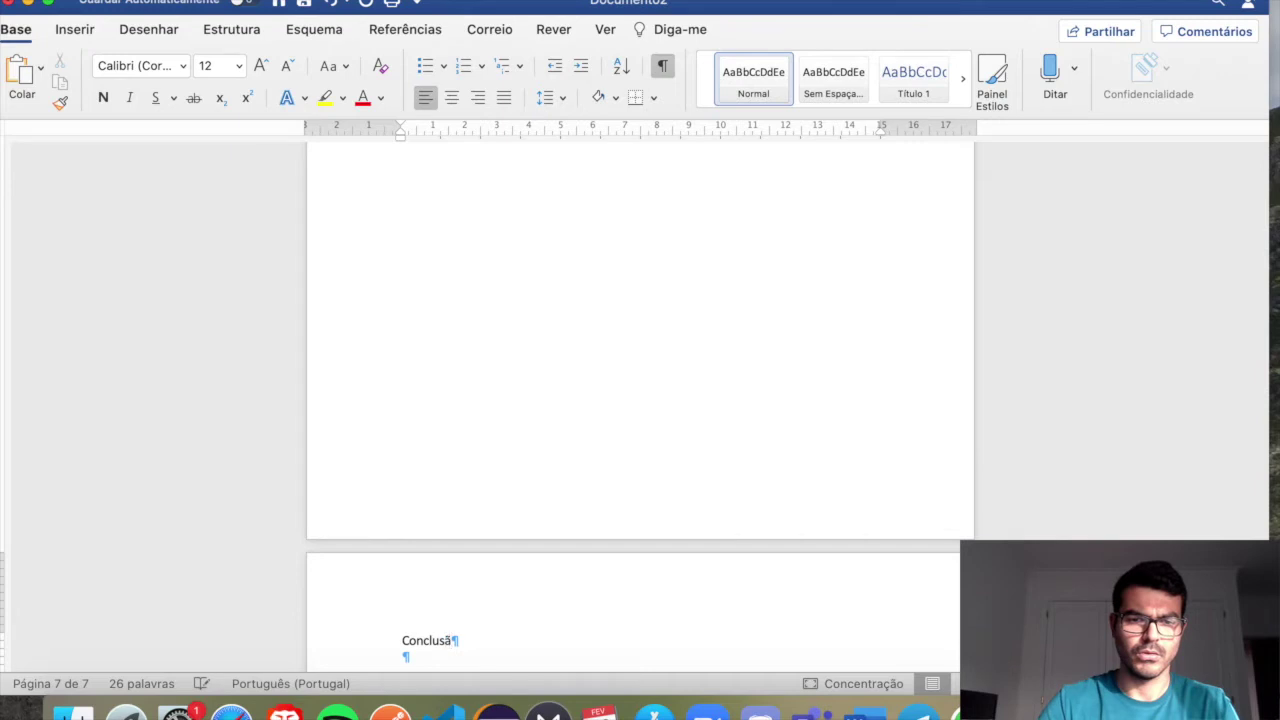
{"action": "key", "text": "Return"}
{"action": "key", "text": "Return"}
{"action": "scroll", "coordinate": [686, 511], "scroll_direction": "up", "scroll_amount": 2}
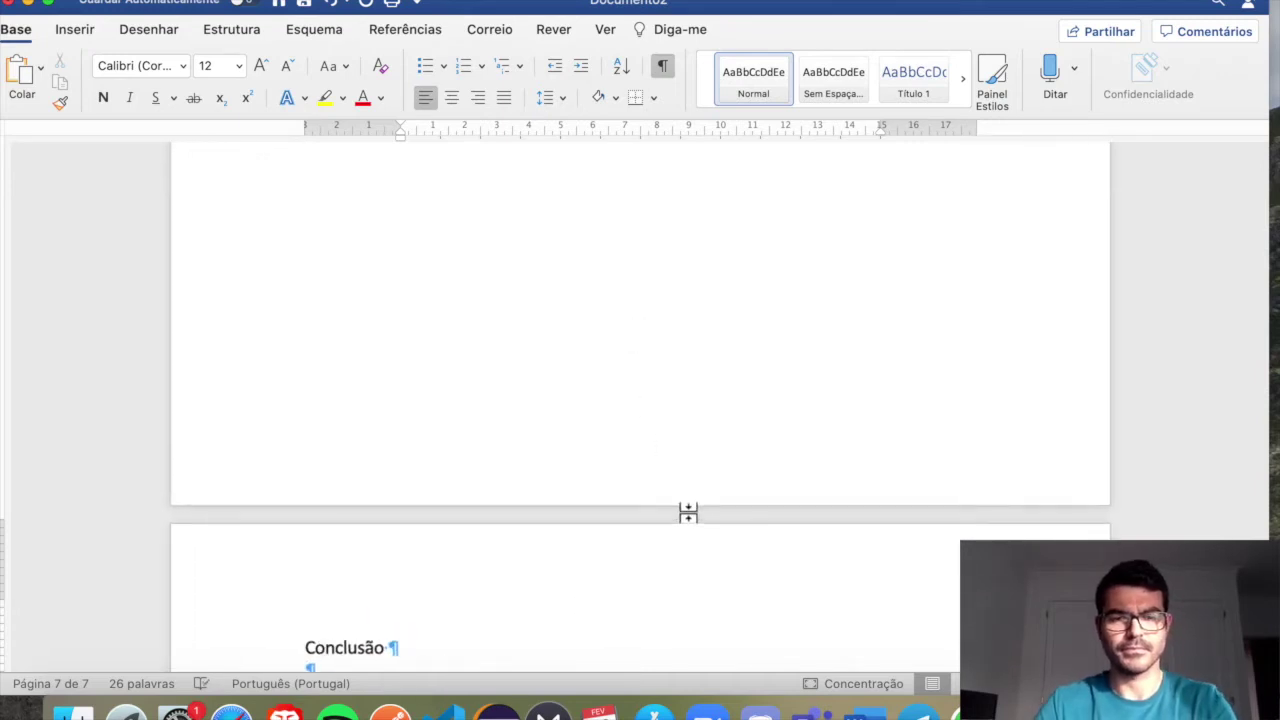
{"action": "scroll", "coordinate": [682, 433], "scroll_direction": "down", "scroll_amount": 5}
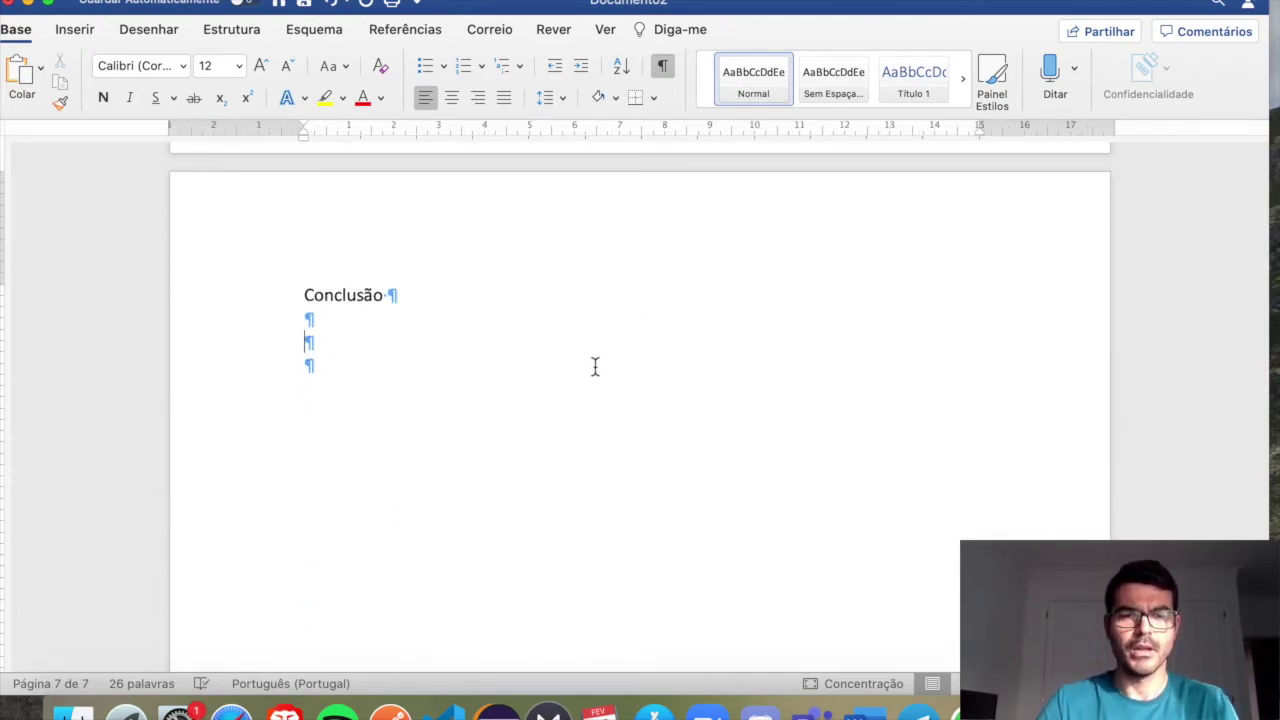
Insert a page break below "Conclusão" and write the heading "Referências Bibliográficas" on the new page
{"action": "key", "text": "super+Return"}
{"action": "type", "text": "Referêmc"}
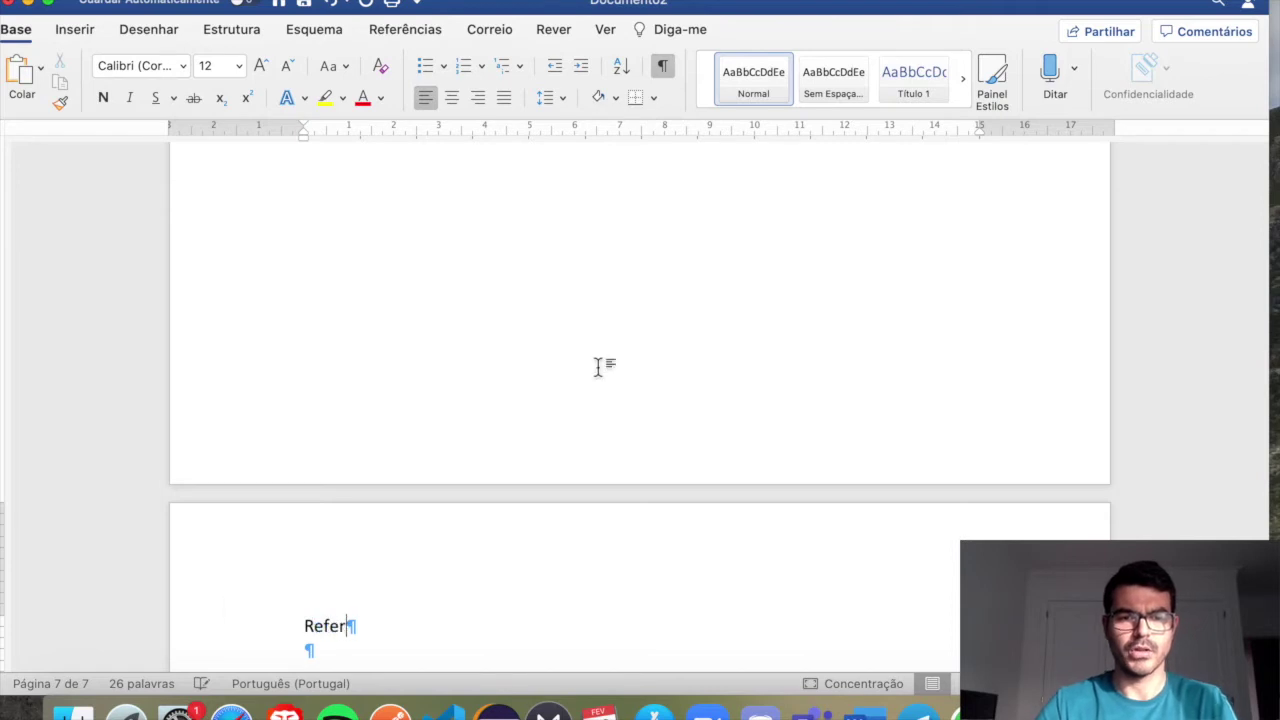
{"action": "key", "text": "BackSpace"}
{"action": "key", "text": "BackSpace"}
{"action": "type", "text": "ncias"}
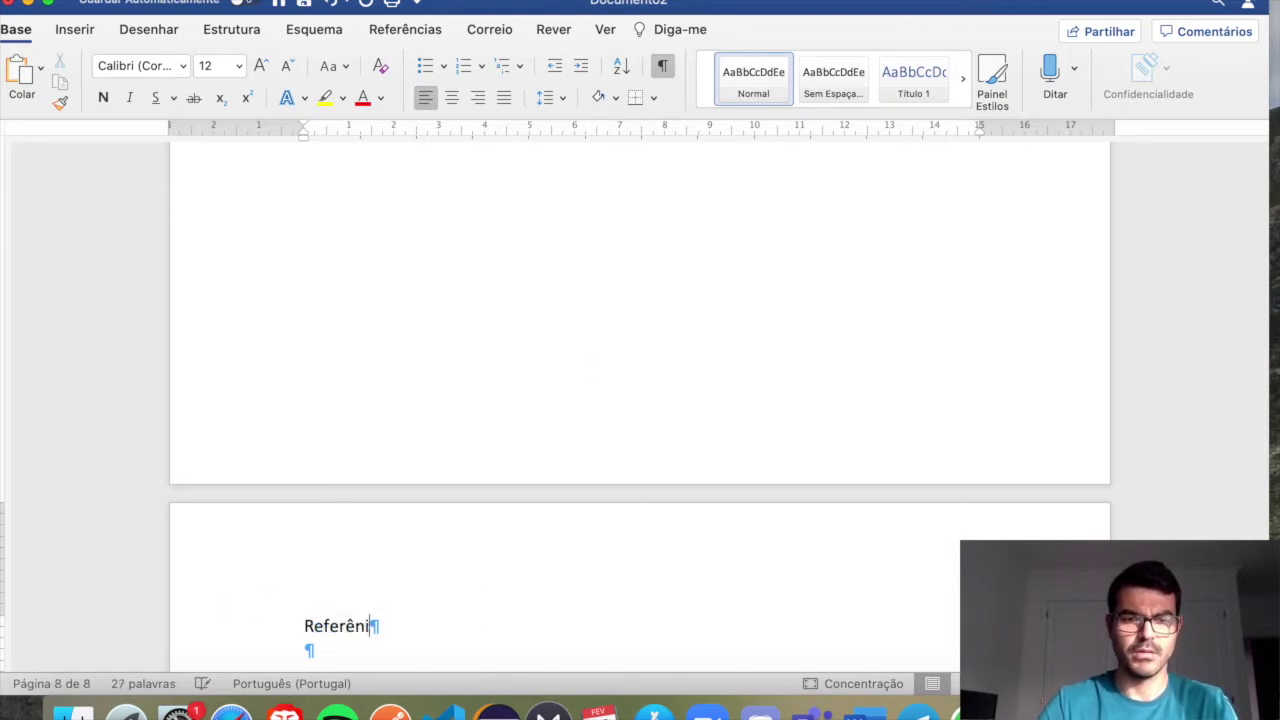
{"action": "type", "text": " Bibliog"}
{"action": "type", "text": "r"}
{"action": "key", "text": "BackSpace"}
{"action": "type", "text": "gráficas"}
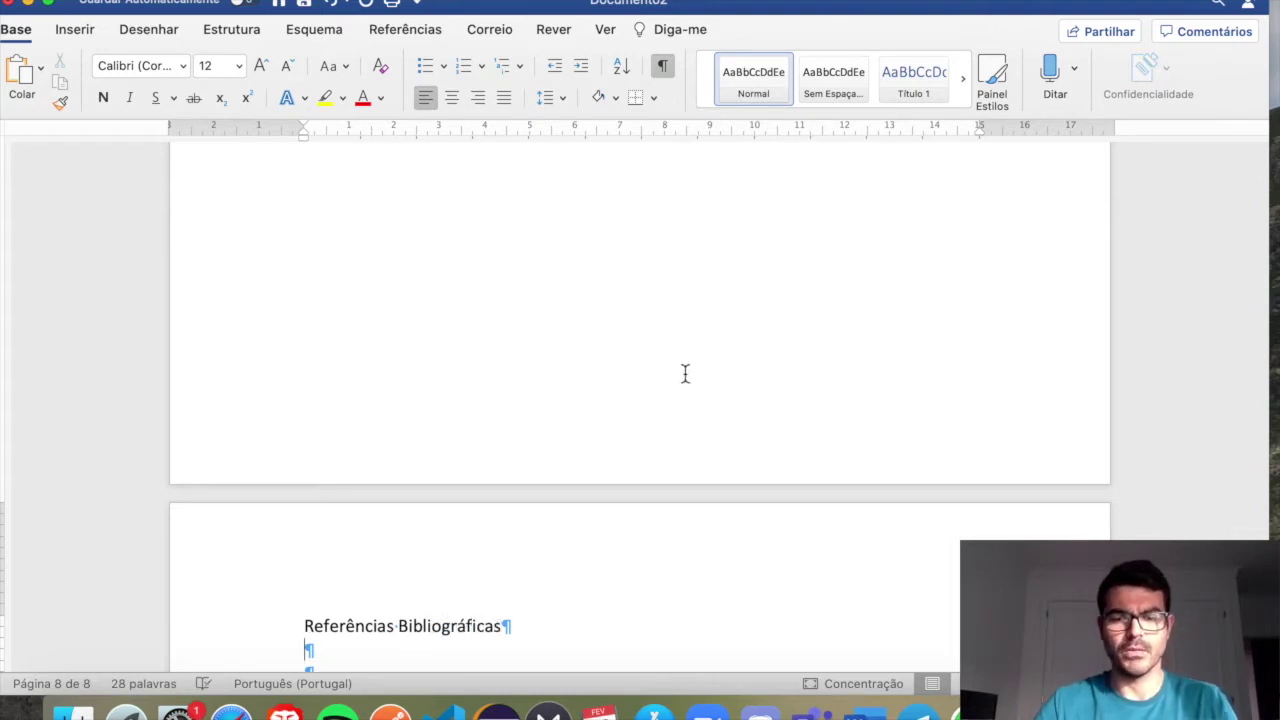
Review the headings page by page, from "Índice" through "Introdução" to "Desenvolvimento 2"
{"action": "scroll", "coordinate": [685, 374], "scroll_direction": "up", "scroll_amount": 10}
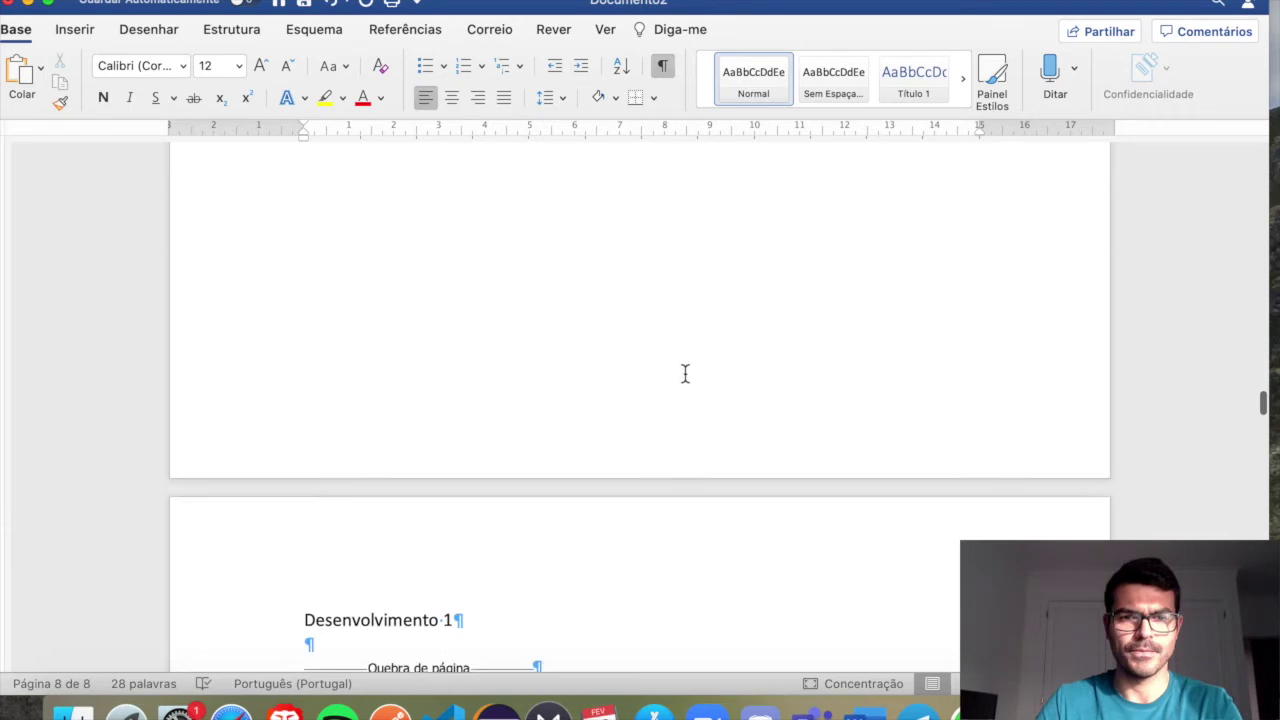
{"action": "scroll", "coordinate": [685, 374], "scroll_direction": "up", "scroll_amount": 10}
{"action": "scroll", "coordinate": [685, 374], "scroll_direction": "up", "scroll_amount": 3}
{"action": "scroll", "coordinate": [685, 374], "scroll_direction": "up", "scroll_amount": 8}
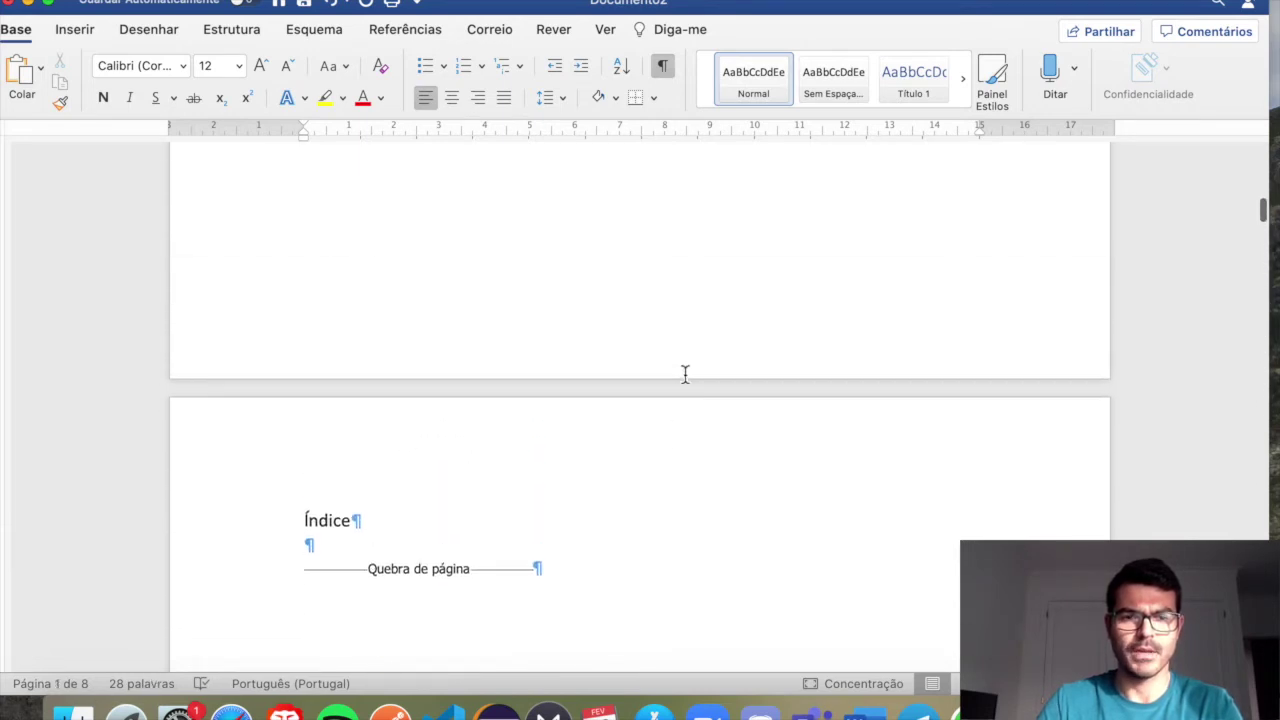
{"action": "scroll", "coordinate": [600, 420], "scroll_direction": "down", "scroll_amount": 4}
{"action": "left_click_drag", "start_coordinate": [289, 480], "coordinate": [414, 486]}
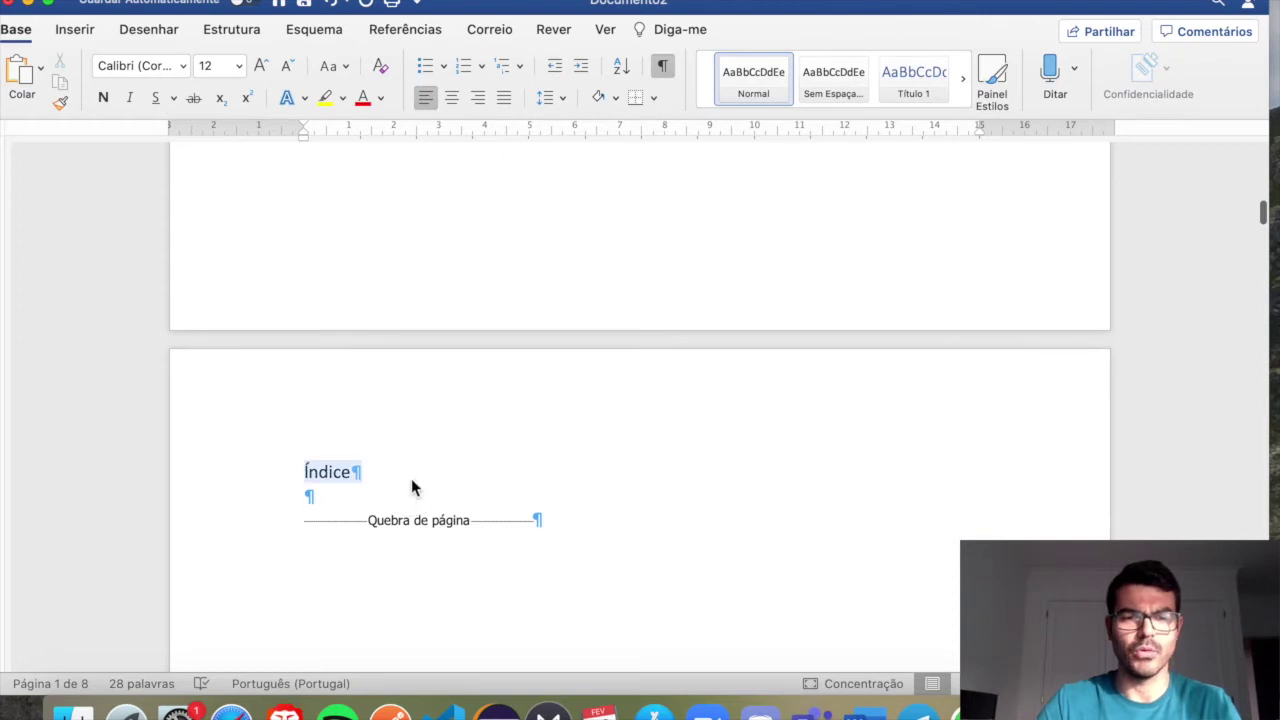
{"action": "scroll", "coordinate": [420, 480], "scroll_direction": "down", "scroll_amount": 5}
{"action": "scroll", "coordinate": [428, 477], "scroll_direction": "down", "scroll_amount": 5}
{"action": "left_click_drag", "start_coordinate": [293, 269], "coordinate": [556, 270]}
{"action": "scroll", "coordinate": [640, 440], "scroll_direction": "down", "scroll_amount": 10}
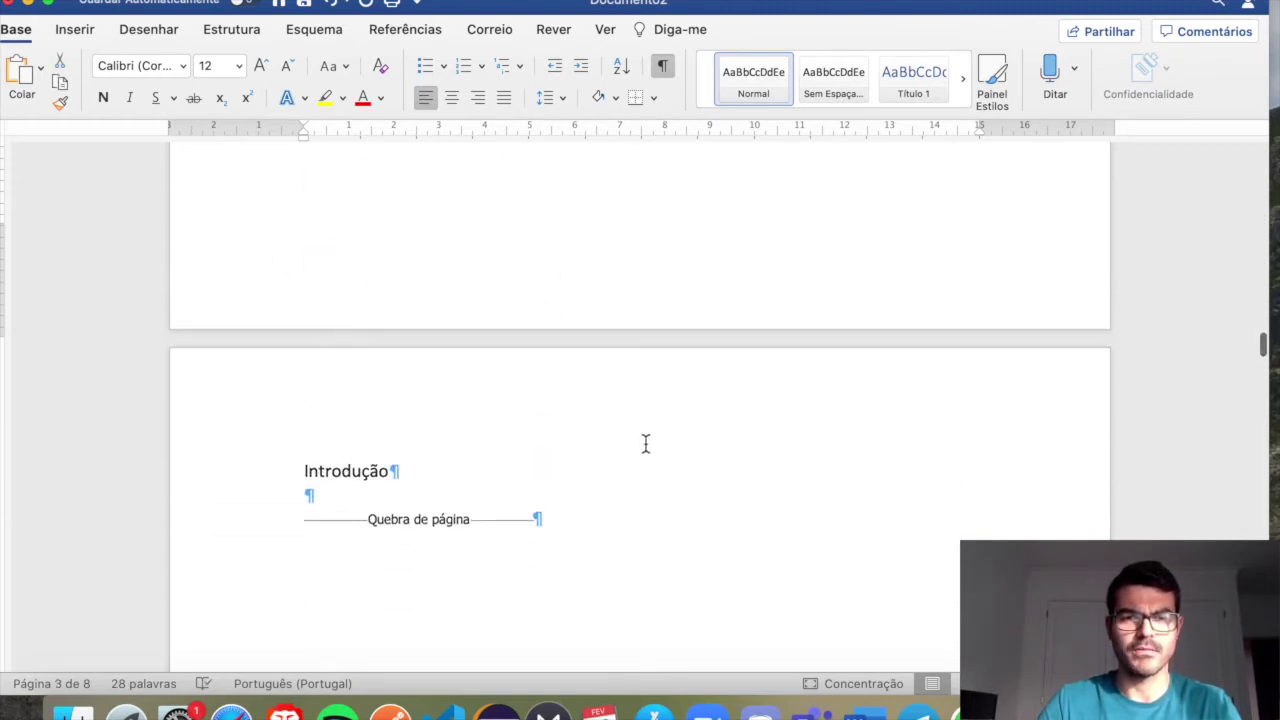
{"action": "scroll", "coordinate": [530, 350], "scroll_direction": "down", "scroll_amount": 5}
{"action": "scroll", "coordinate": [550, 376], "scroll_direction": "down", "scroll_amount": 5}
{"action": "scroll", "coordinate": [548, 400], "scroll_direction": "down", "scroll_amount": 5}
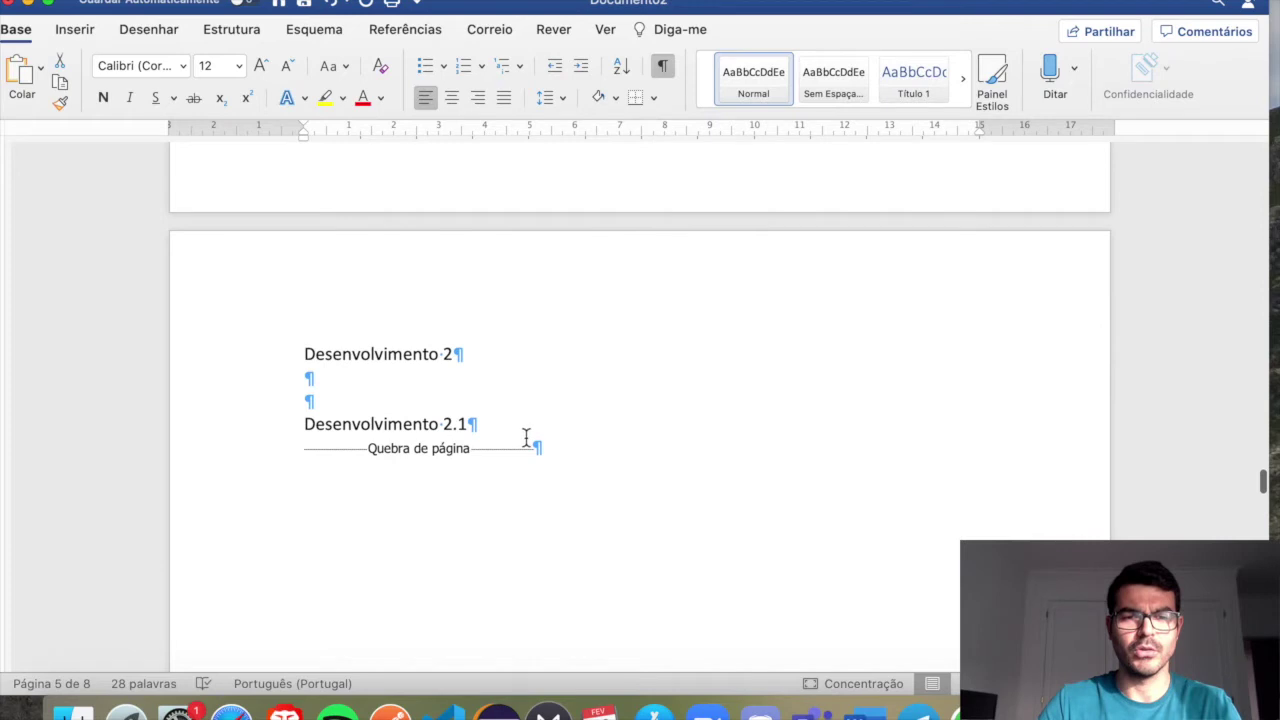
Insert two empty paragraphs between "Desenvolvimento 2.1" and the page break below it
{"action": "left_click", "coordinate": [525, 438]}
{"action": "key", "text": "Return"}
{"action": "key", "text": "Return"}
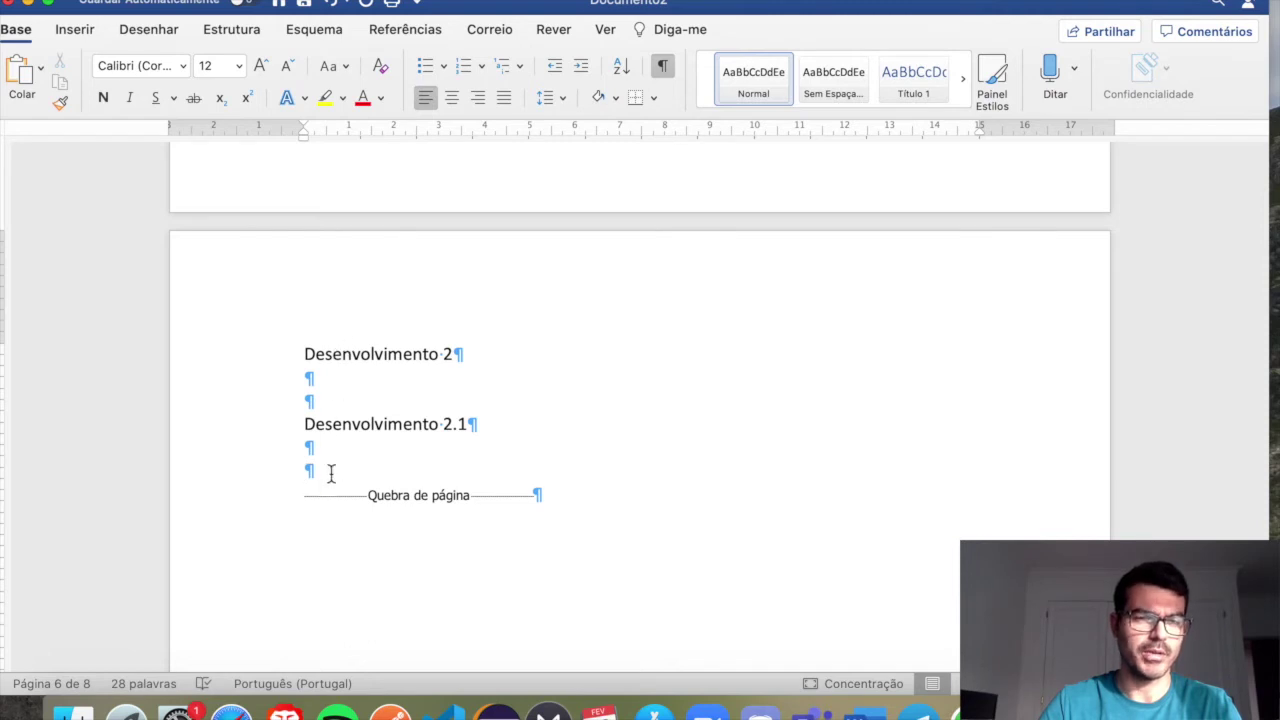
Add page numbers to the footer with right alignment (Direita), including the first page, and return to the document body
{"action": "scroll", "coordinate": [333, 444], "scroll_direction": "down", "scroll_amount": 10}
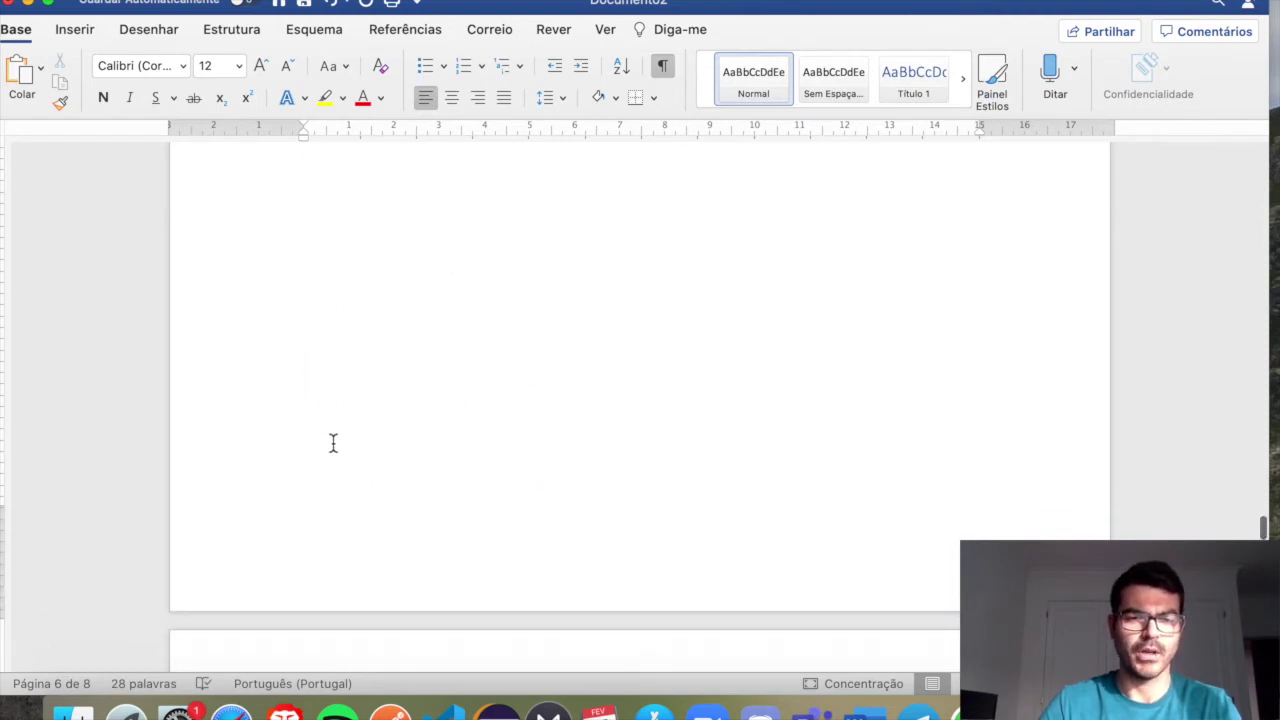
{"action": "scroll", "coordinate": [472, 474], "scroll_direction": "down", "scroll_amount": 15}
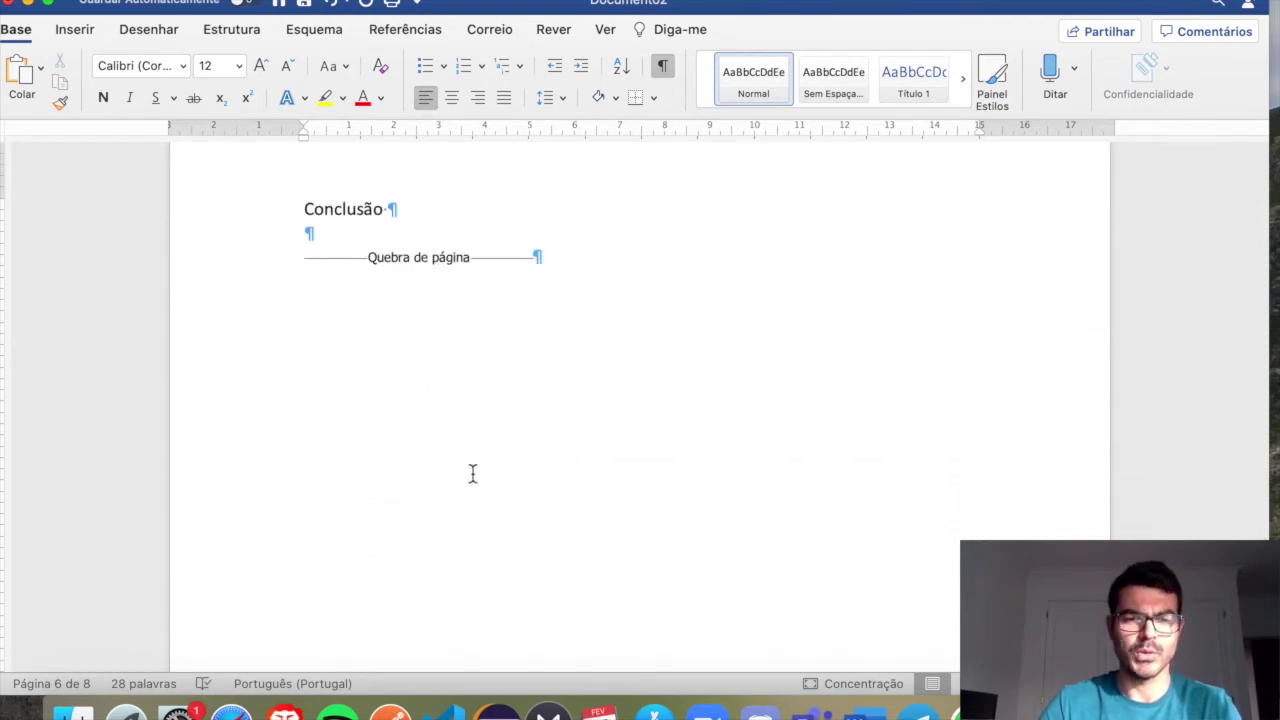
{"action": "left_click", "coordinate": [395, 310]}
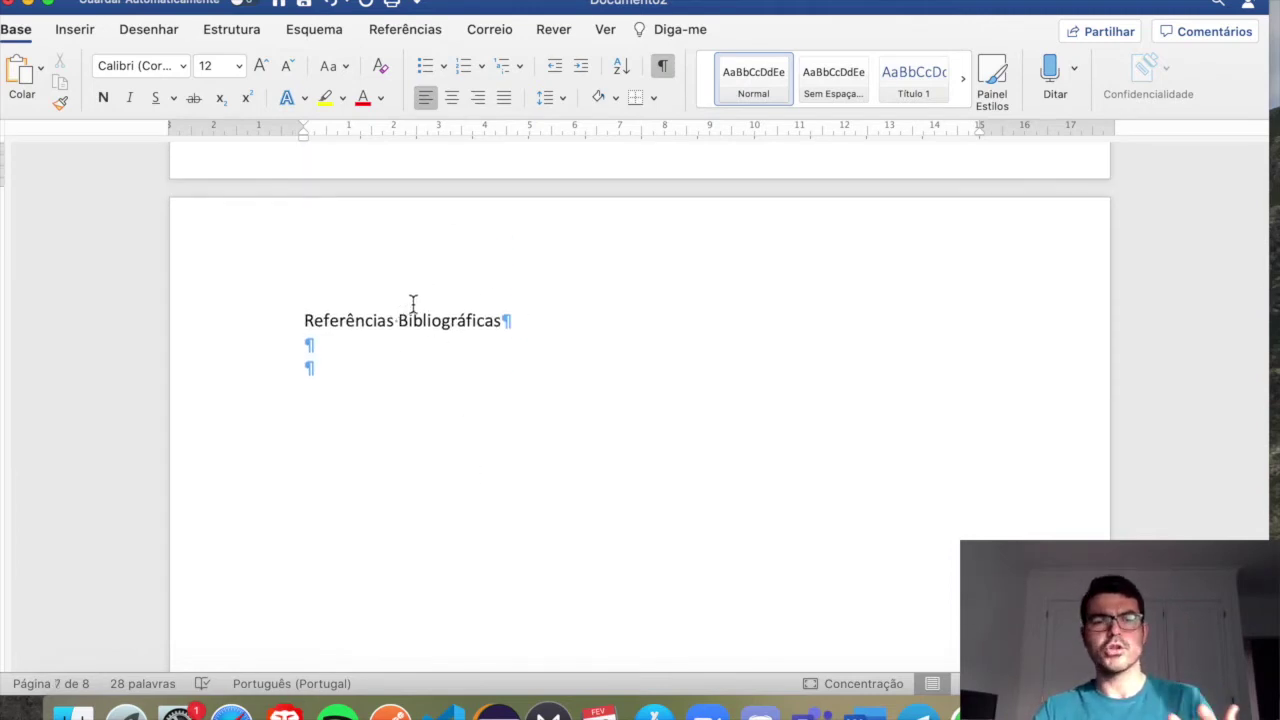
{"action": "scroll", "coordinate": [908, 208], "scroll_direction": "up", "scroll_amount": 4}
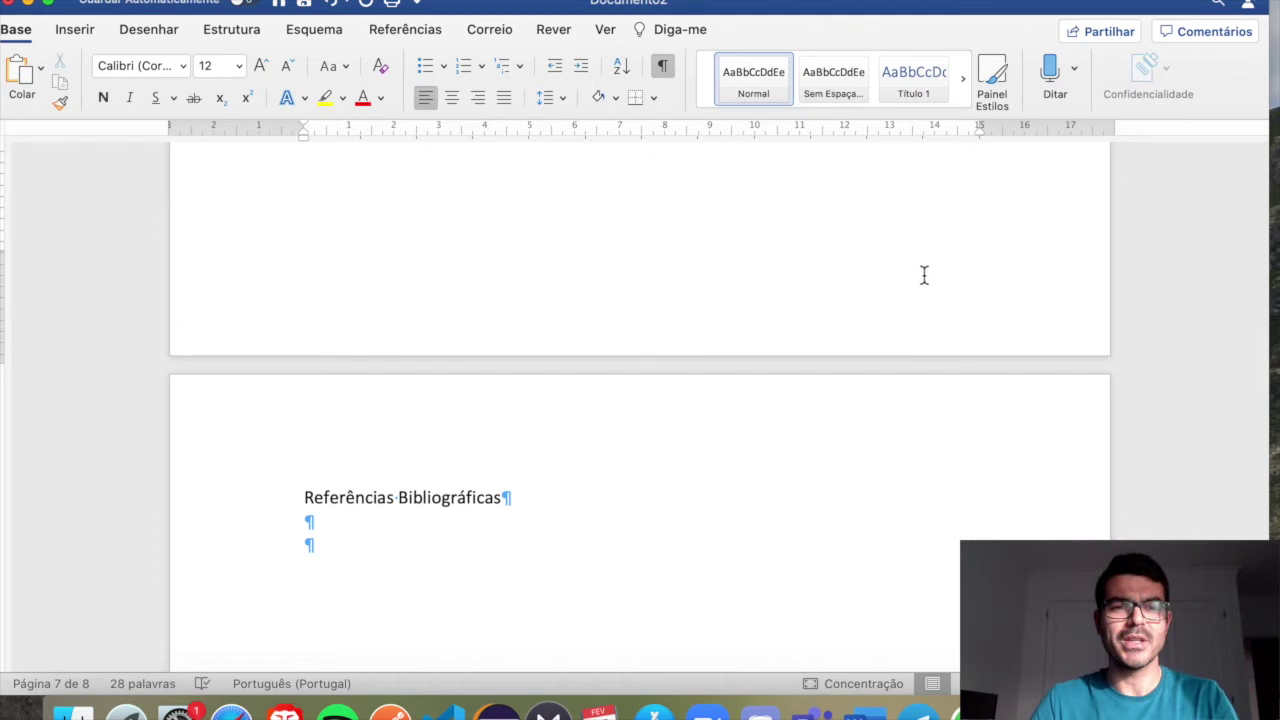
{"action": "scroll", "coordinate": [910, 305], "scroll_direction": "up", "scroll_amount": 1}
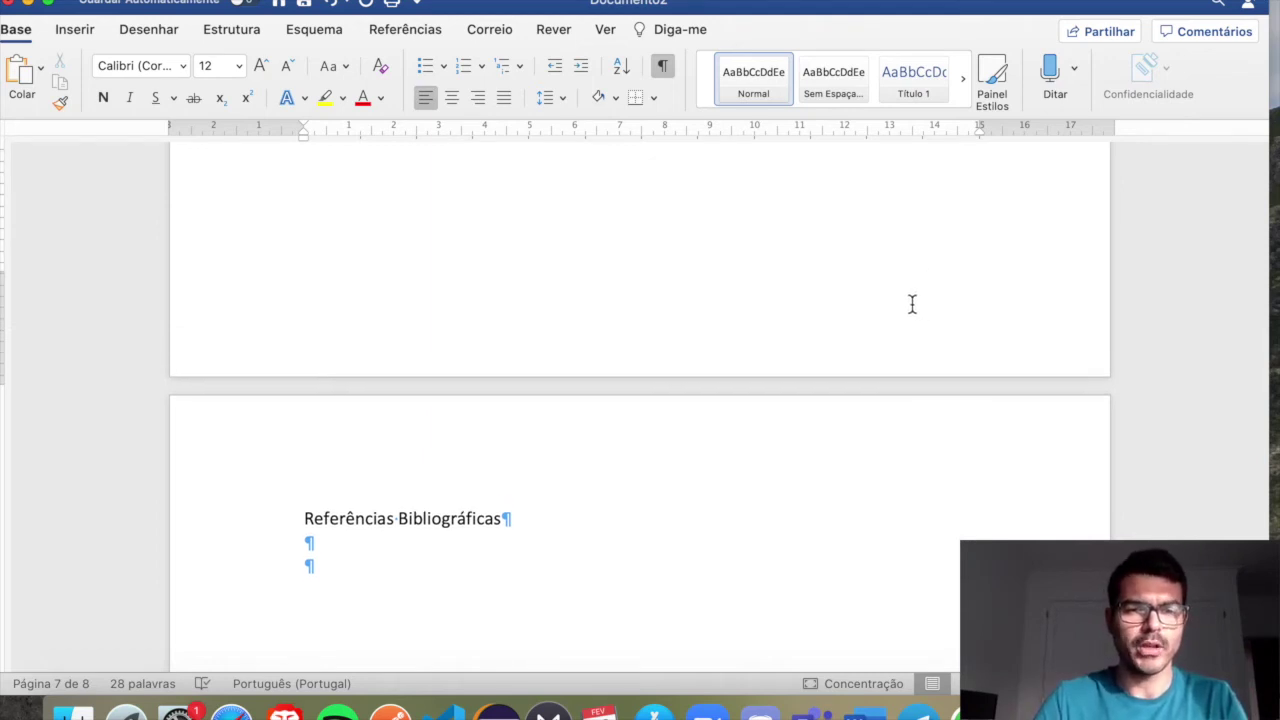
{"action": "scroll", "coordinate": [912, 304], "scroll_direction": "up", "scroll_amount": 1}
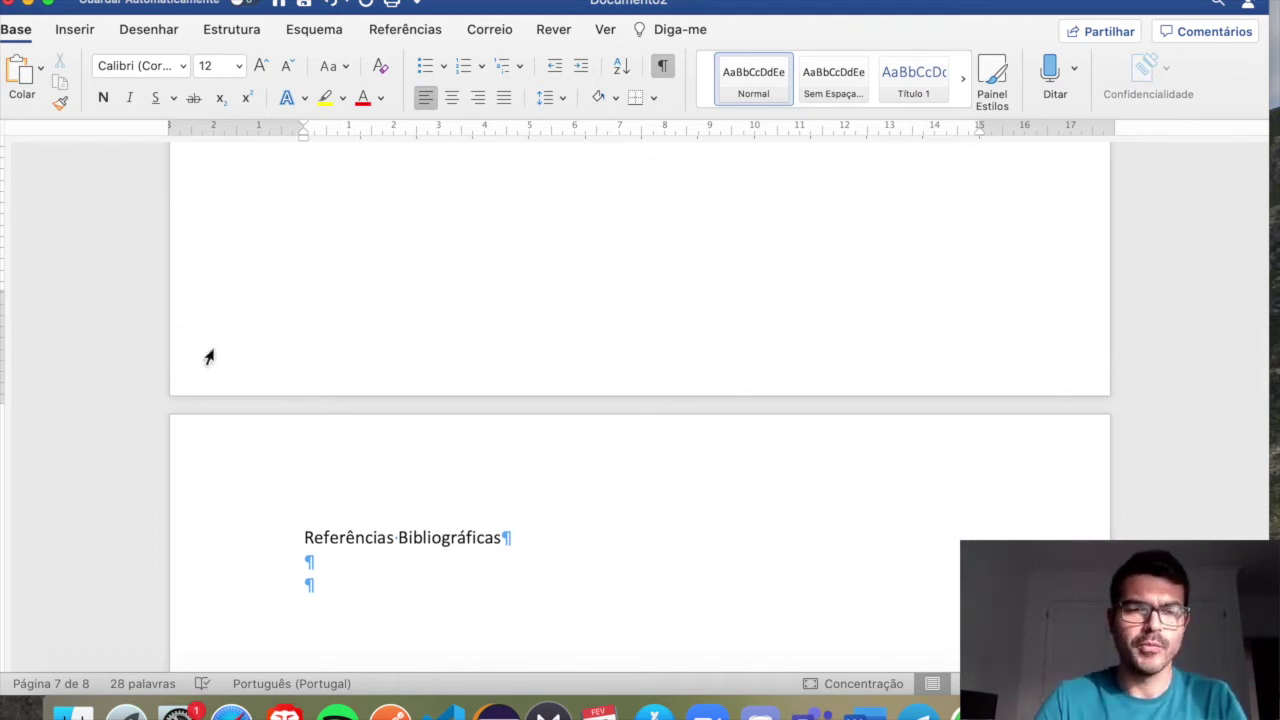
{"action": "double_click", "coordinate": [1011, 359]}
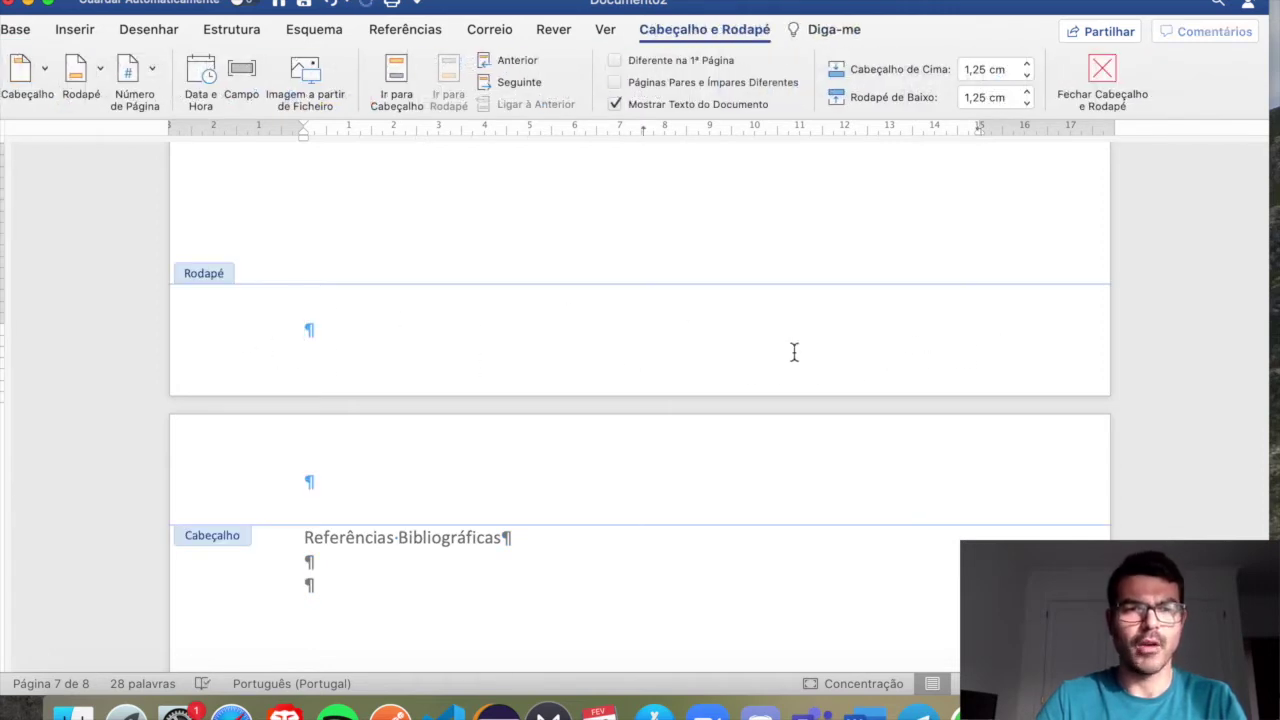
{"action": "left_click", "coordinate": [151, 70]}
{"action": "left_click", "coordinate": [170, 100]}
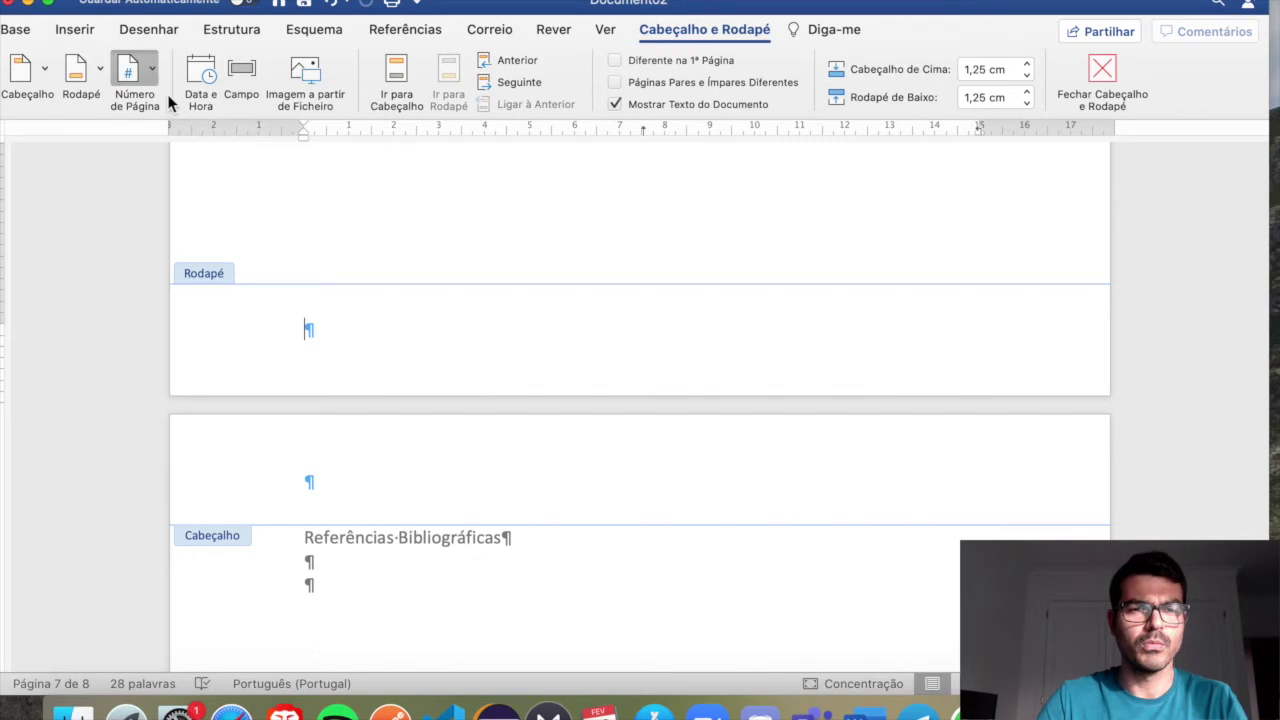
{"action": "left_click", "coordinate": [658, 239]}
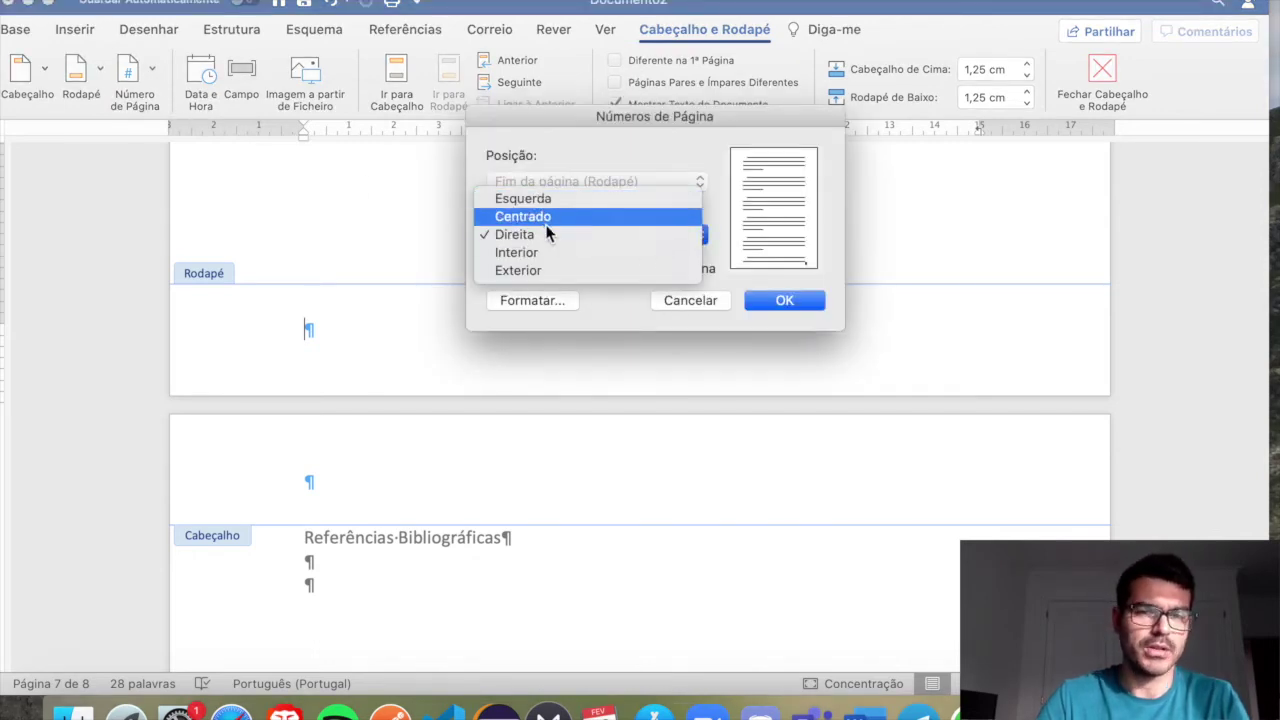
{"action": "left_click", "coordinate": [815, 305]}
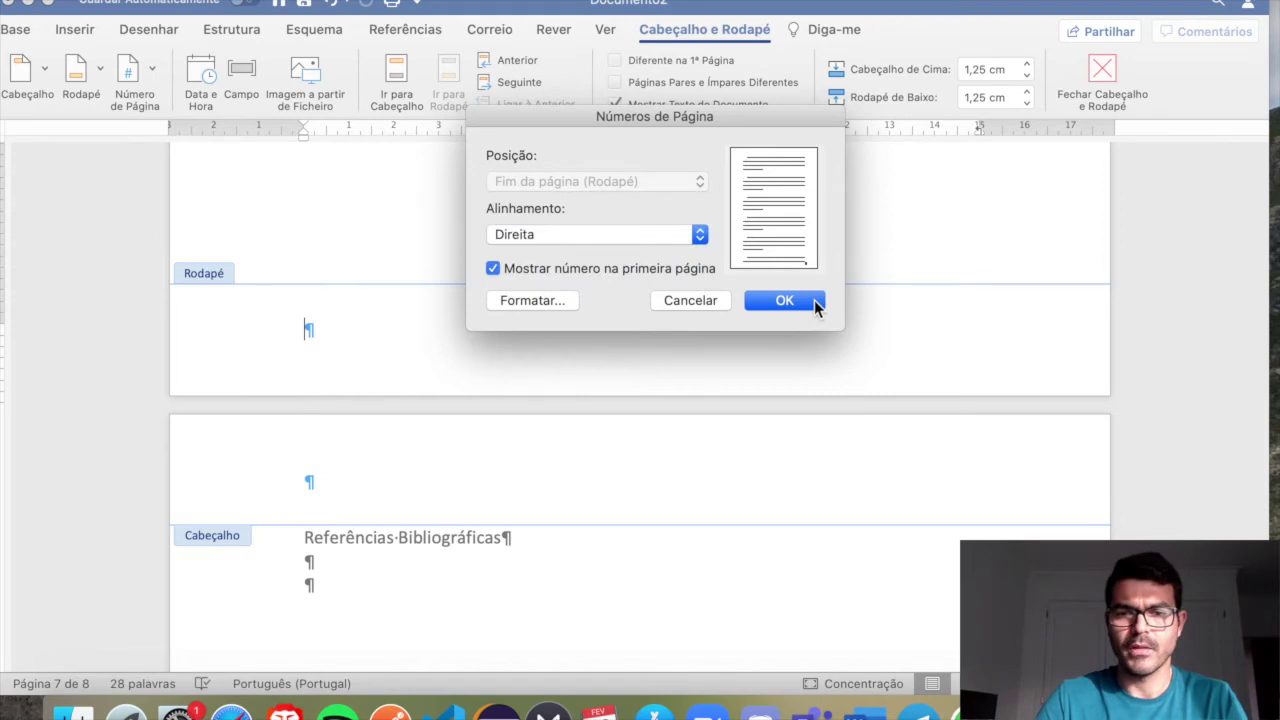
{"action": "left_click", "coordinate": [784, 301]}
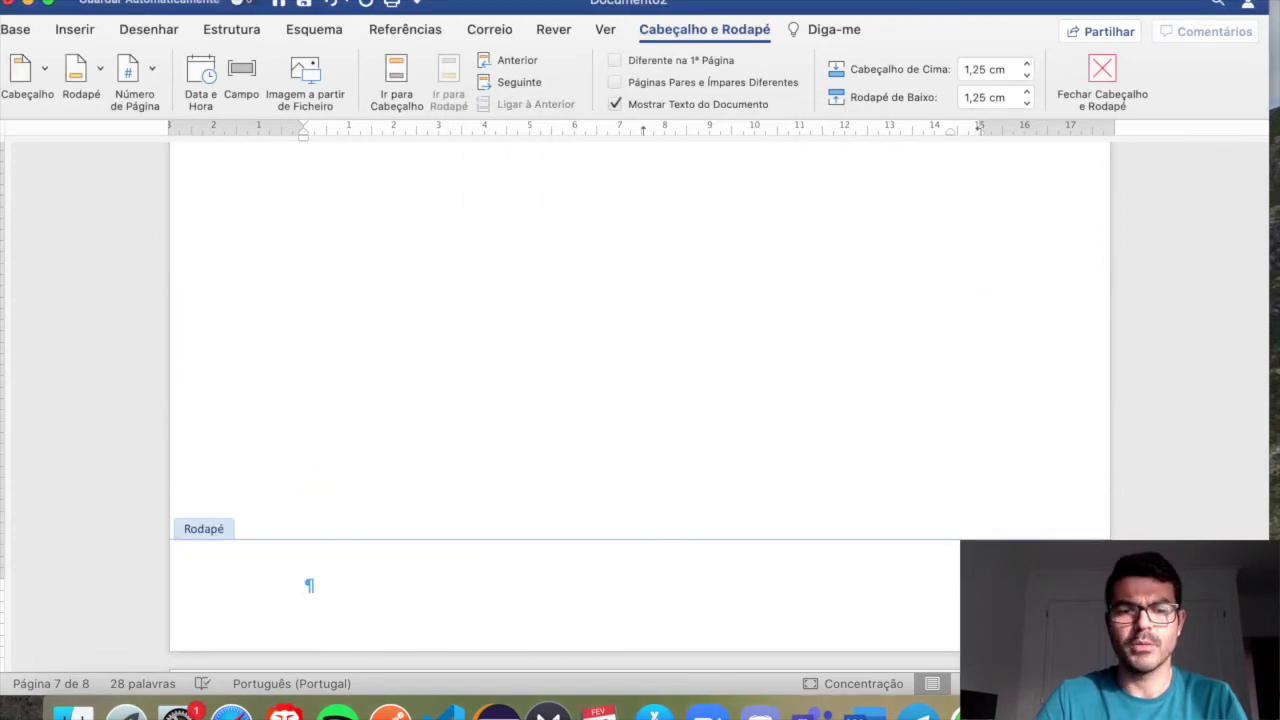
{"action": "double_click", "coordinate": [914, 411]}
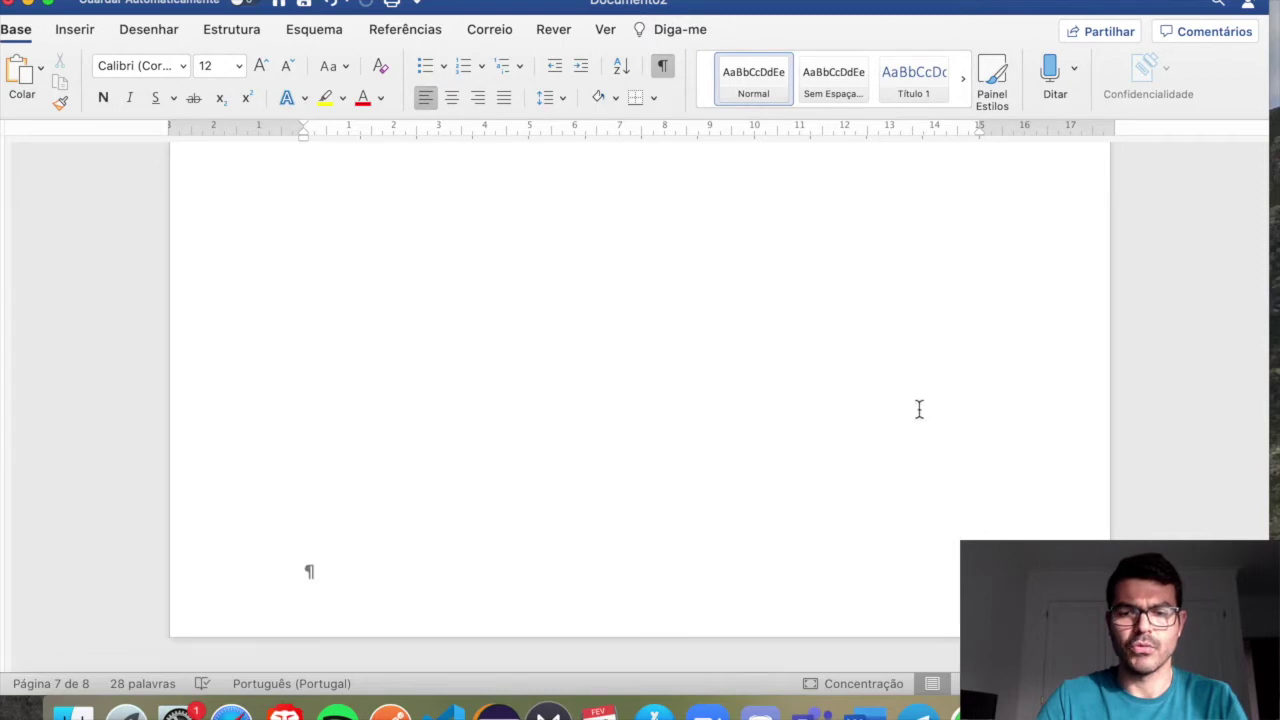
Check the footer page numbers from the last page back to the cover page
{"action": "scroll", "coordinate": [640, 406], "scroll_direction": "up", "scroll_amount": 12}
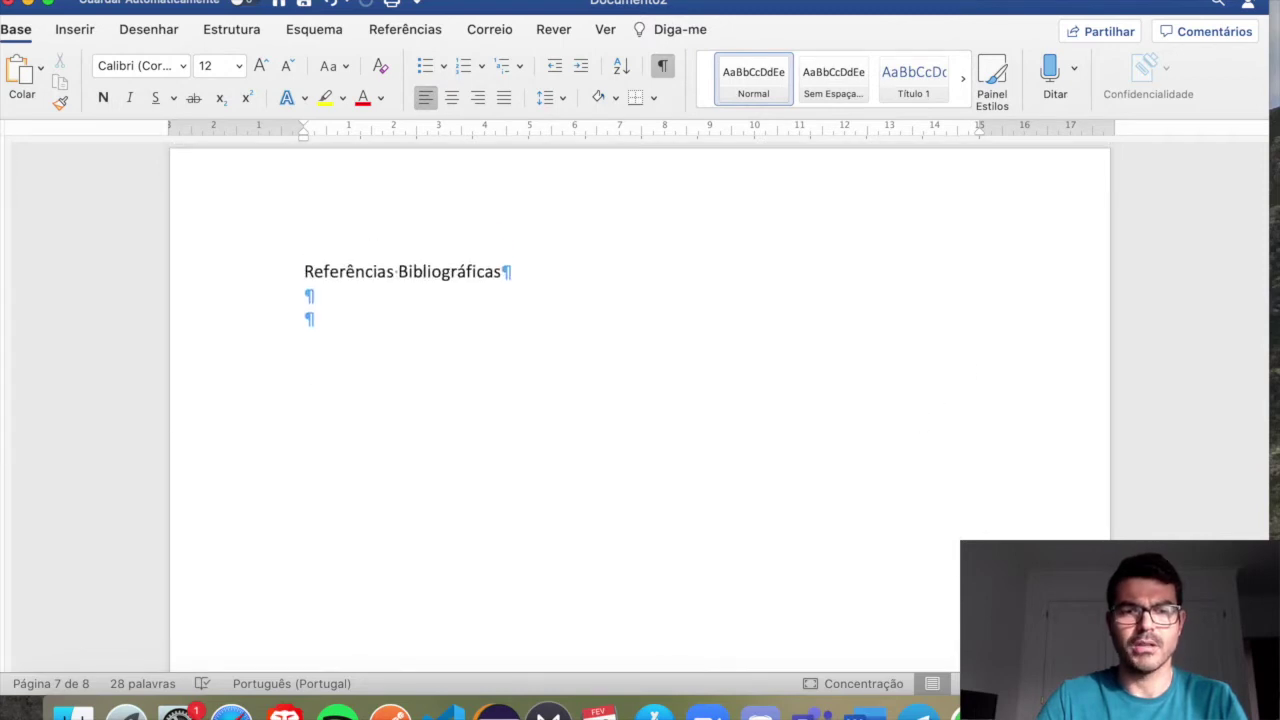
{"action": "scroll", "coordinate": [640, 406], "scroll_direction": "up", "scroll_amount": 10}
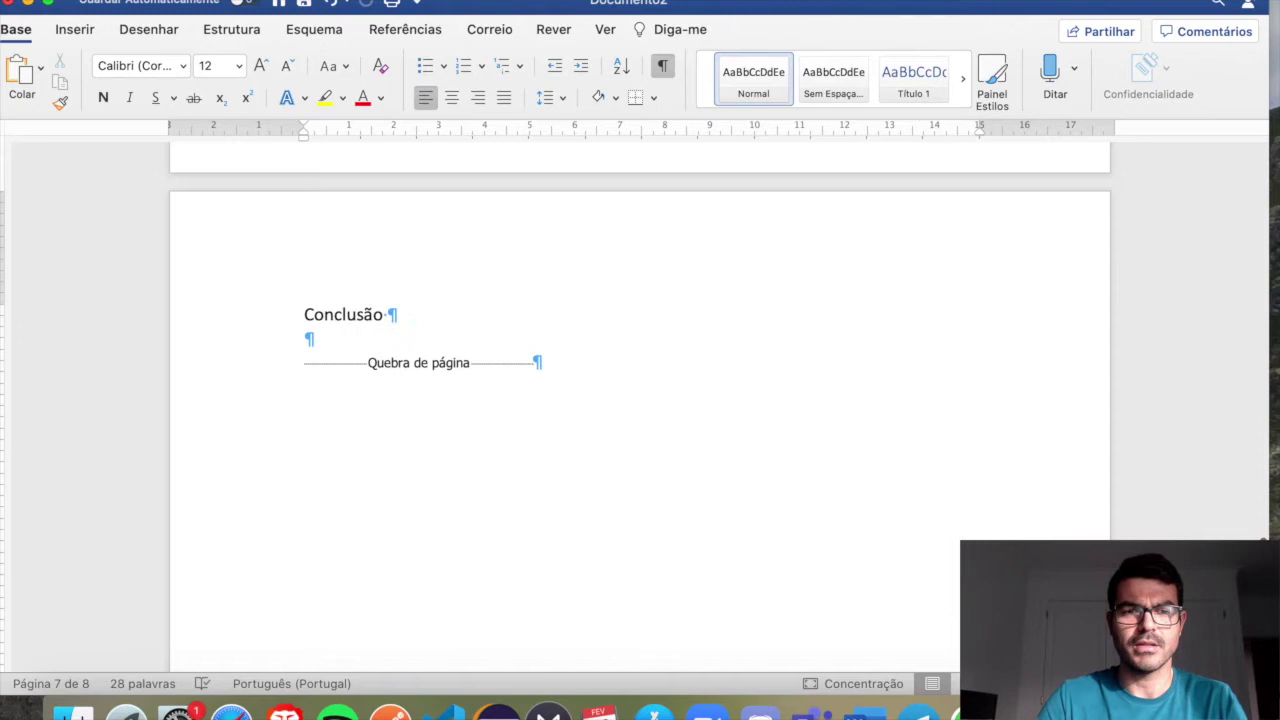
{"action": "scroll", "coordinate": [640, 406], "scroll_direction": "up", "scroll_amount": 8}
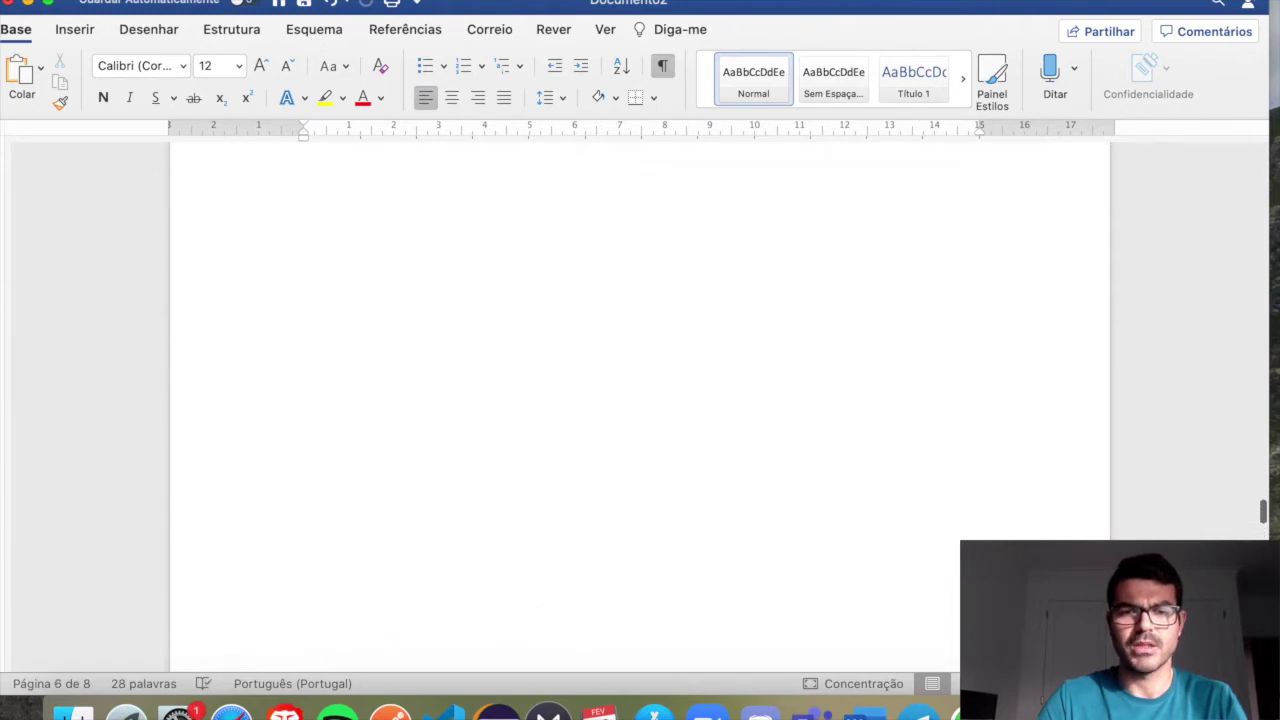
{"action": "scroll", "coordinate": [640, 406], "scroll_direction": "up", "scroll_amount": 15}
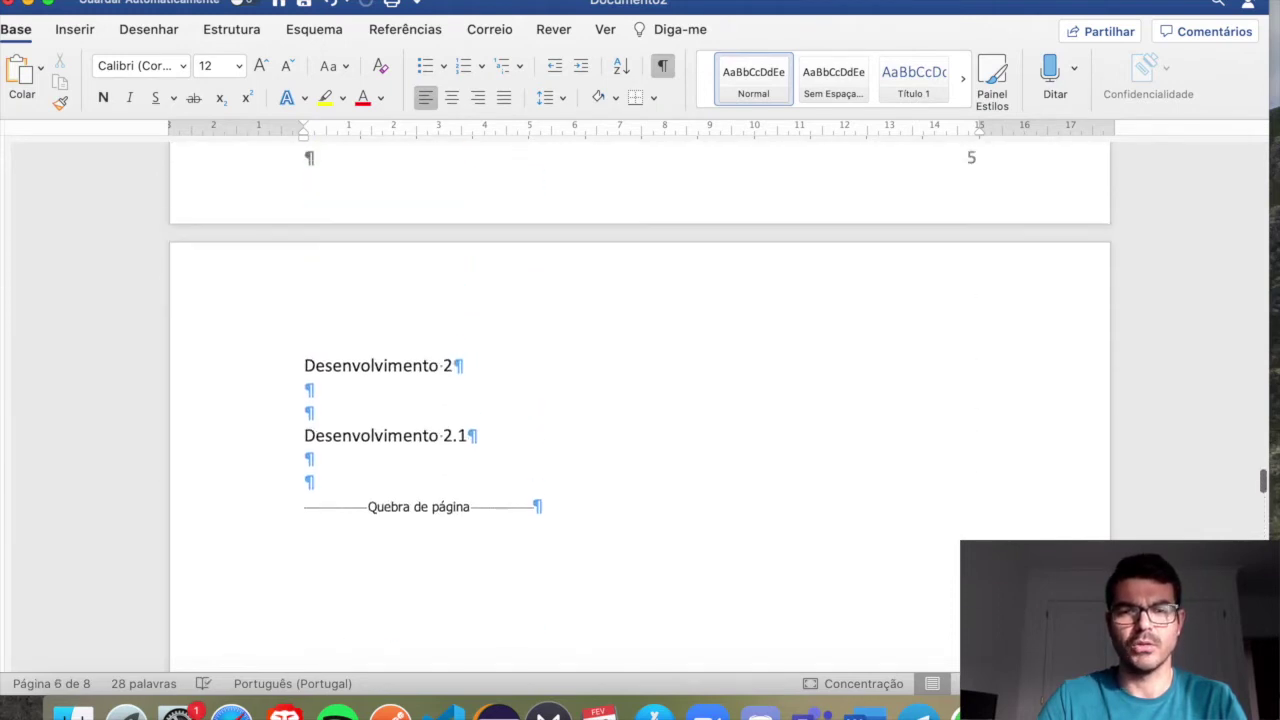
{"action": "scroll", "coordinate": [640, 406], "scroll_direction": "up", "scroll_amount": 20}
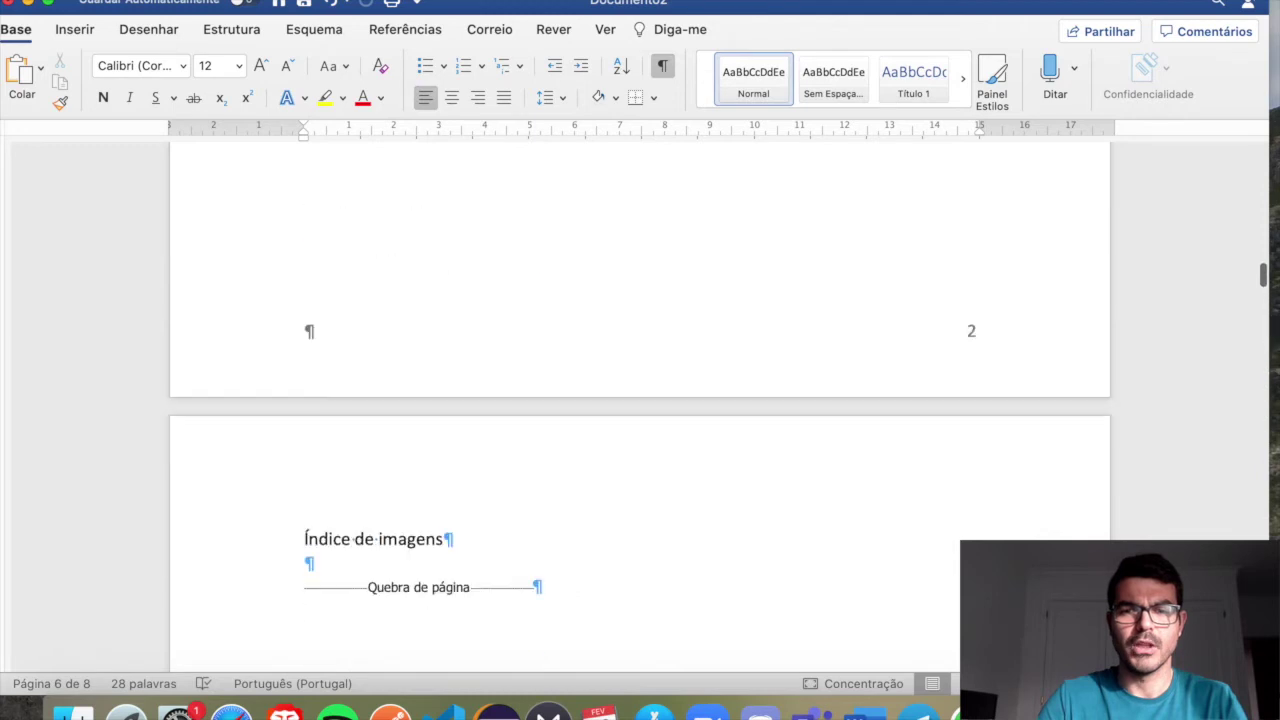
{"action": "scroll", "coordinate": [640, 406], "scroll_direction": "down", "scroll_amount": 4}
{"action": "scroll", "coordinate": [891, 528], "scroll_direction": "down", "scroll_amount": 10}
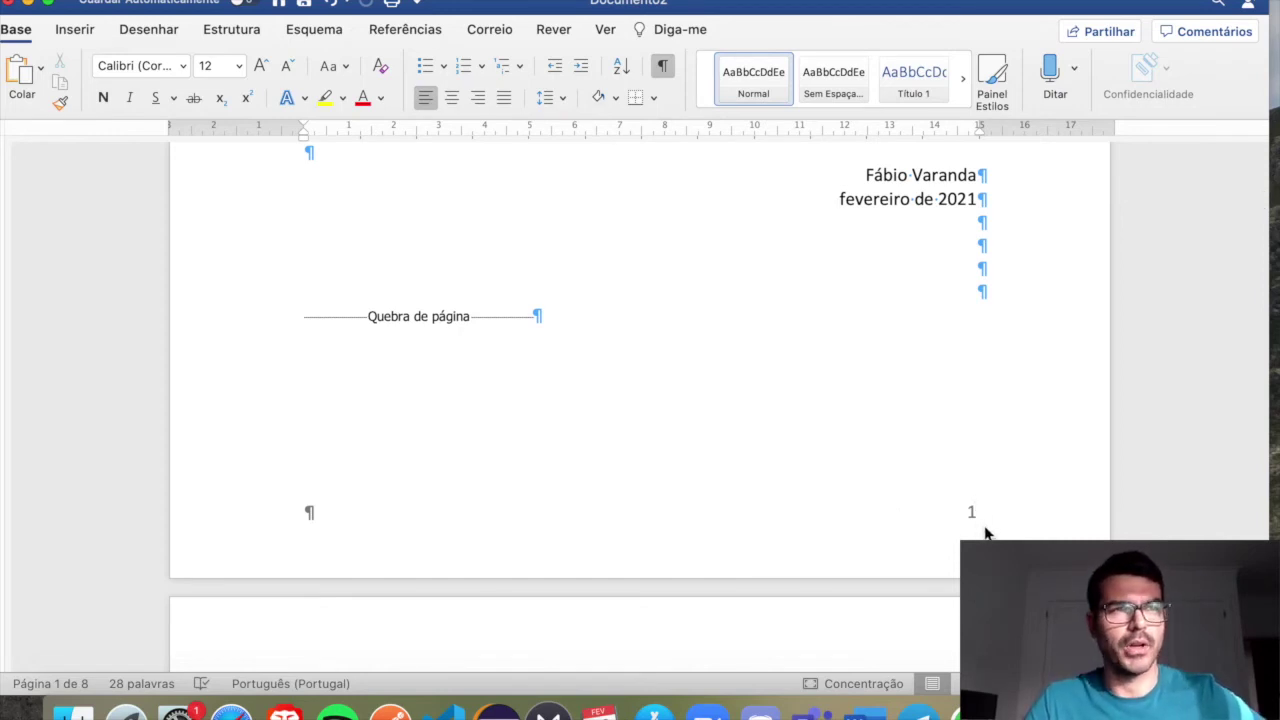
{"action": "scroll", "coordinate": [984, 529], "scroll_direction": "down", "scroll_amount": 5}
{"action": "scroll", "coordinate": [987, 528], "scroll_direction": "down", "scroll_amount": 5}
{"action": "scroll", "coordinate": [982, 528], "scroll_direction": "up", "scroll_amount": 5}
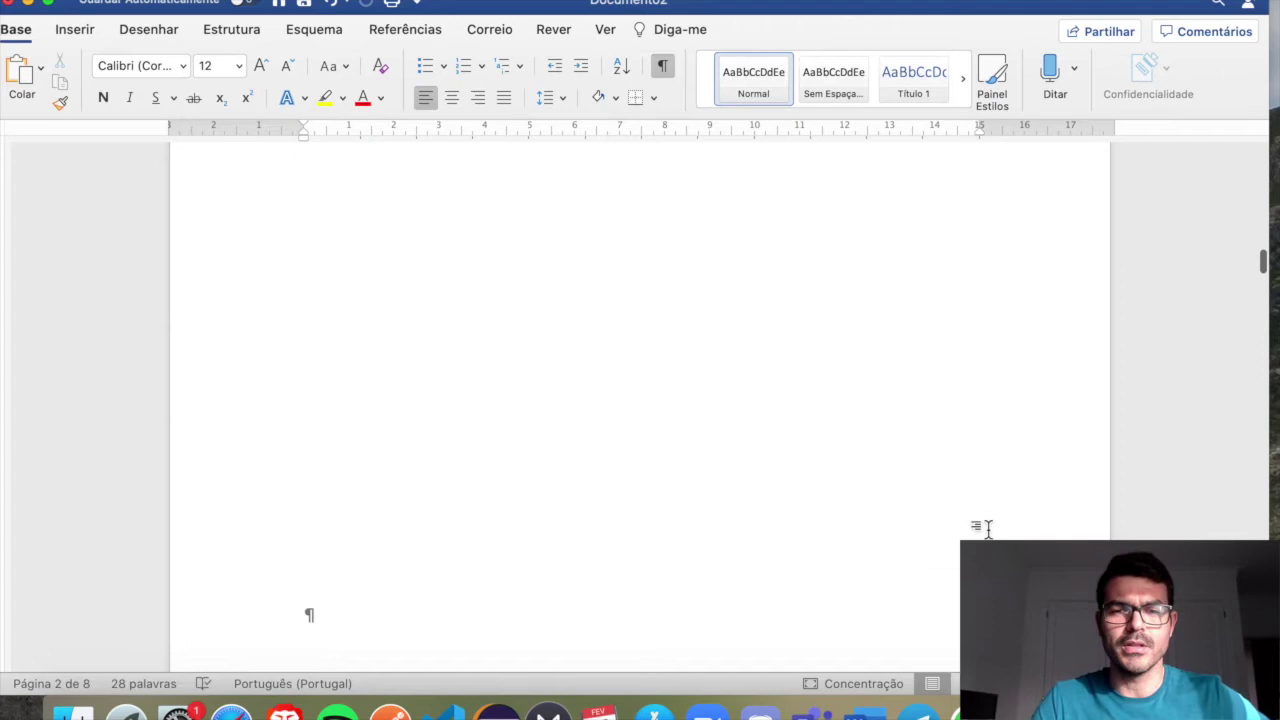
{"action": "scroll", "coordinate": [982, 520], "scroll_direction": "up", "scroll_amount": 5}
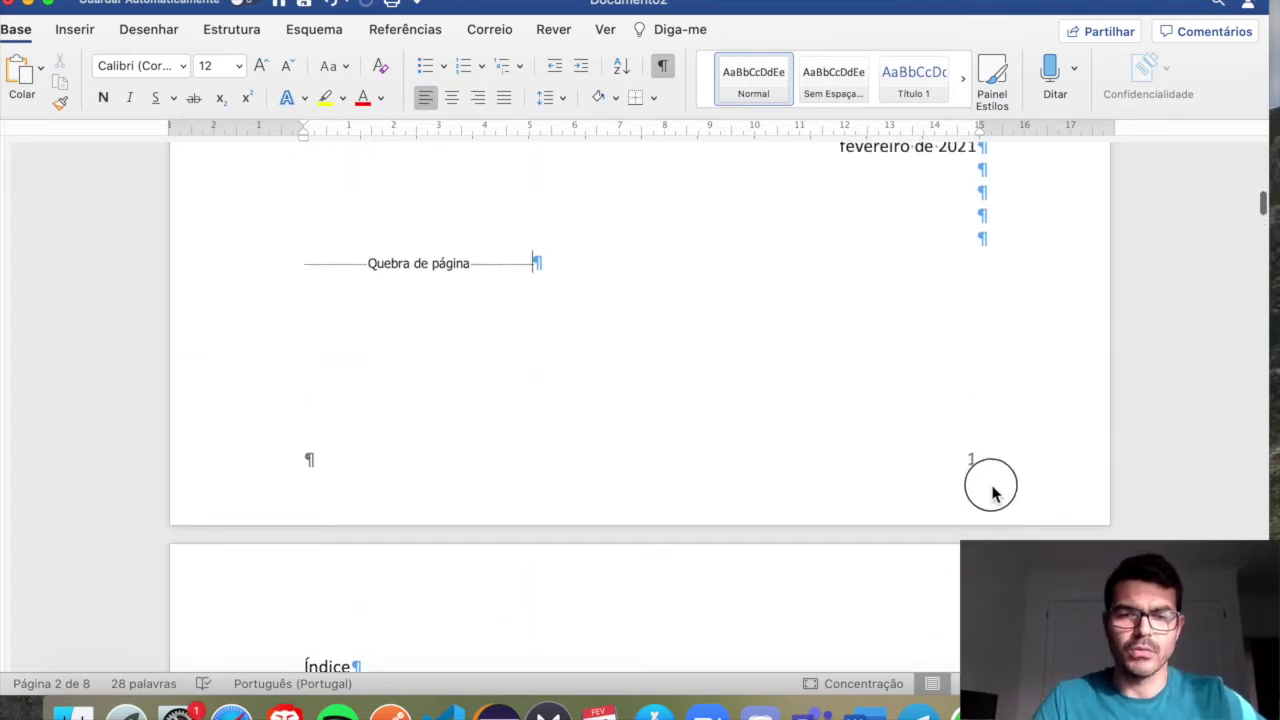
Make the first page's header and footer different so the cover page carries no page number, and return to the body
{"action": "double_click", "coordinate": [991, 490]}
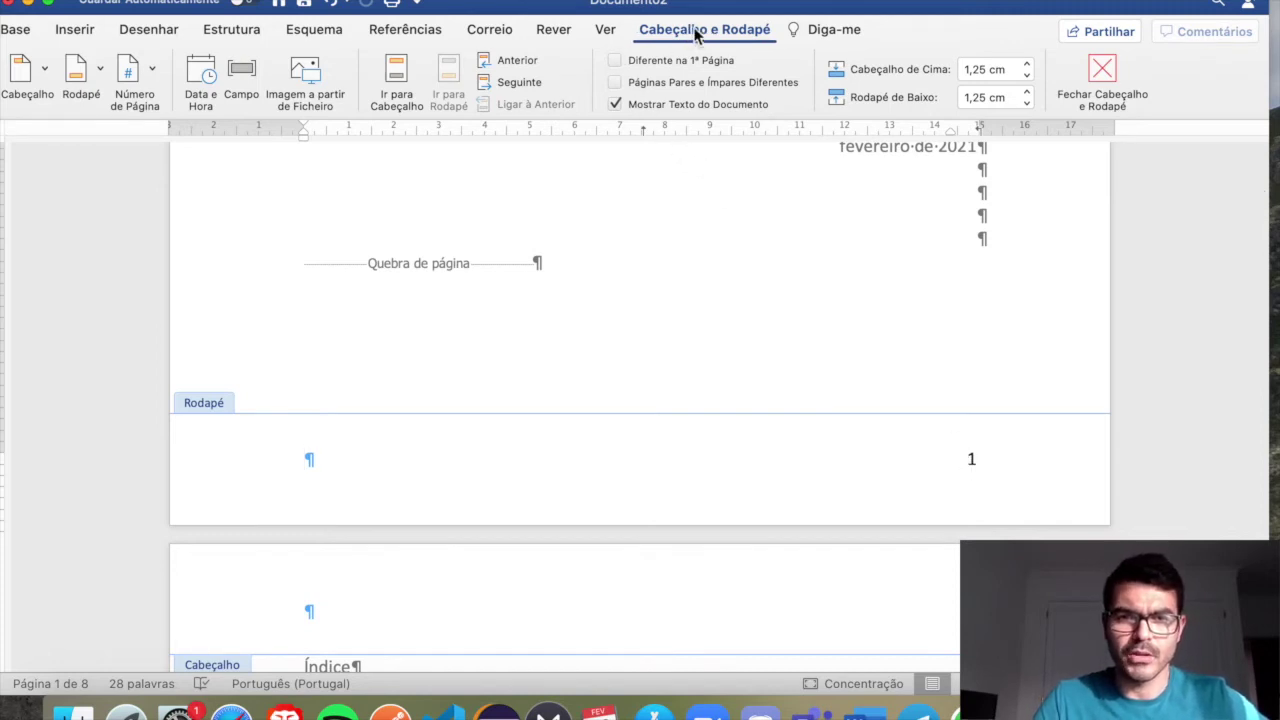
{"action": "left_click", "coordinate": [636, 61]}
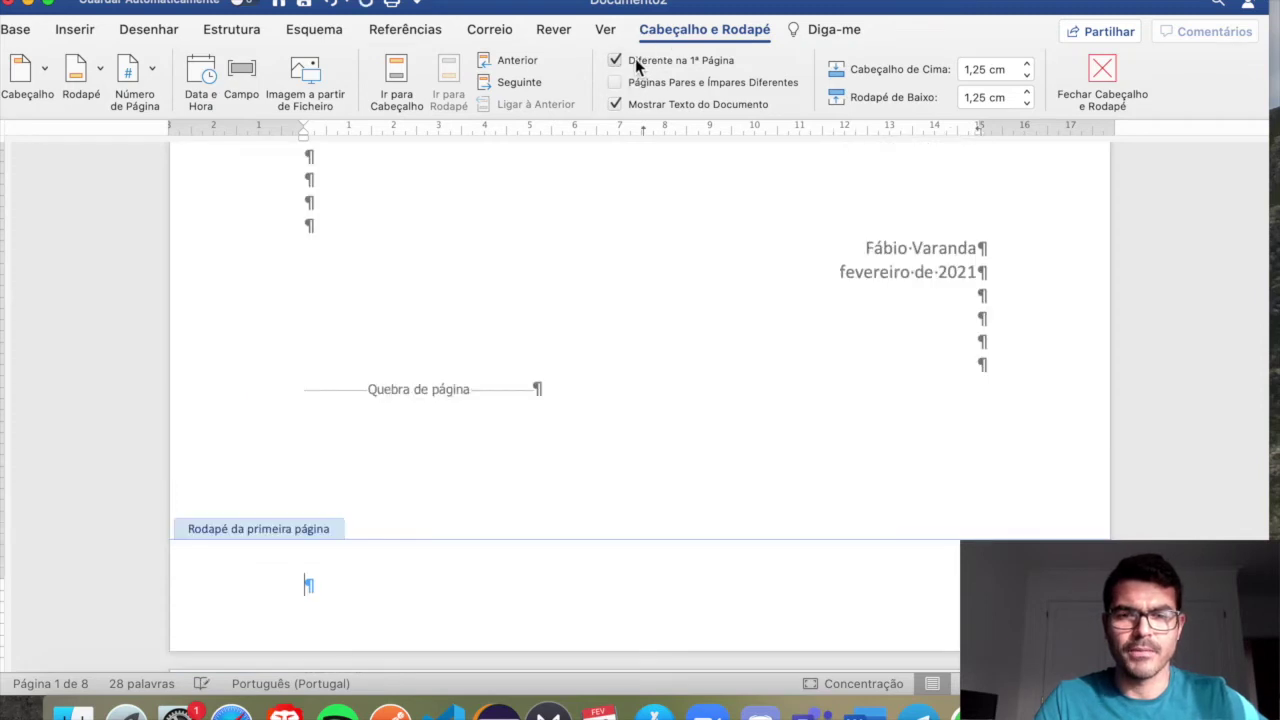
{"action": "double_click", "coordinate": [1009, 457]}
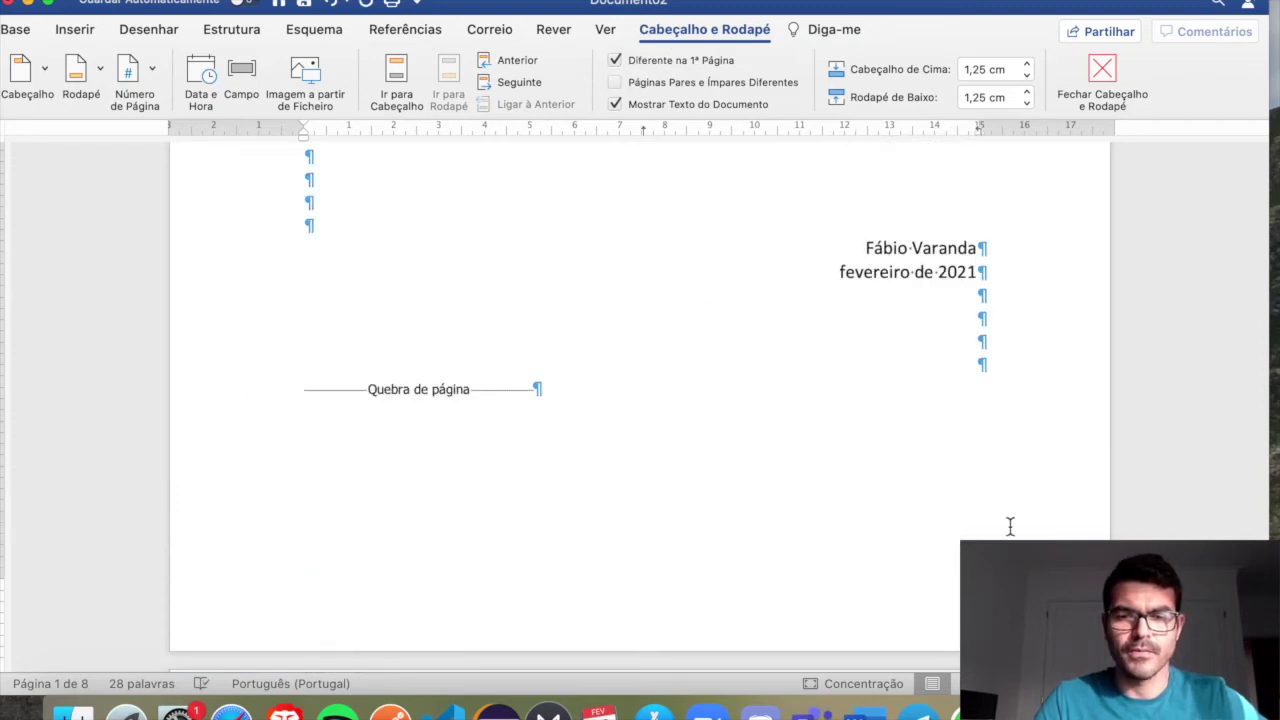
Compare the footers of the cover page and the "Índice" page to check the page numbering
{"action": "scroll", "coordinate": [1010, 526], "scroll_direction": "down", "scroll_amount": 2}
{"action": "scroll", "coordinate": [983, 490], "scroll_direction": "down", "scroll_amount": 10}
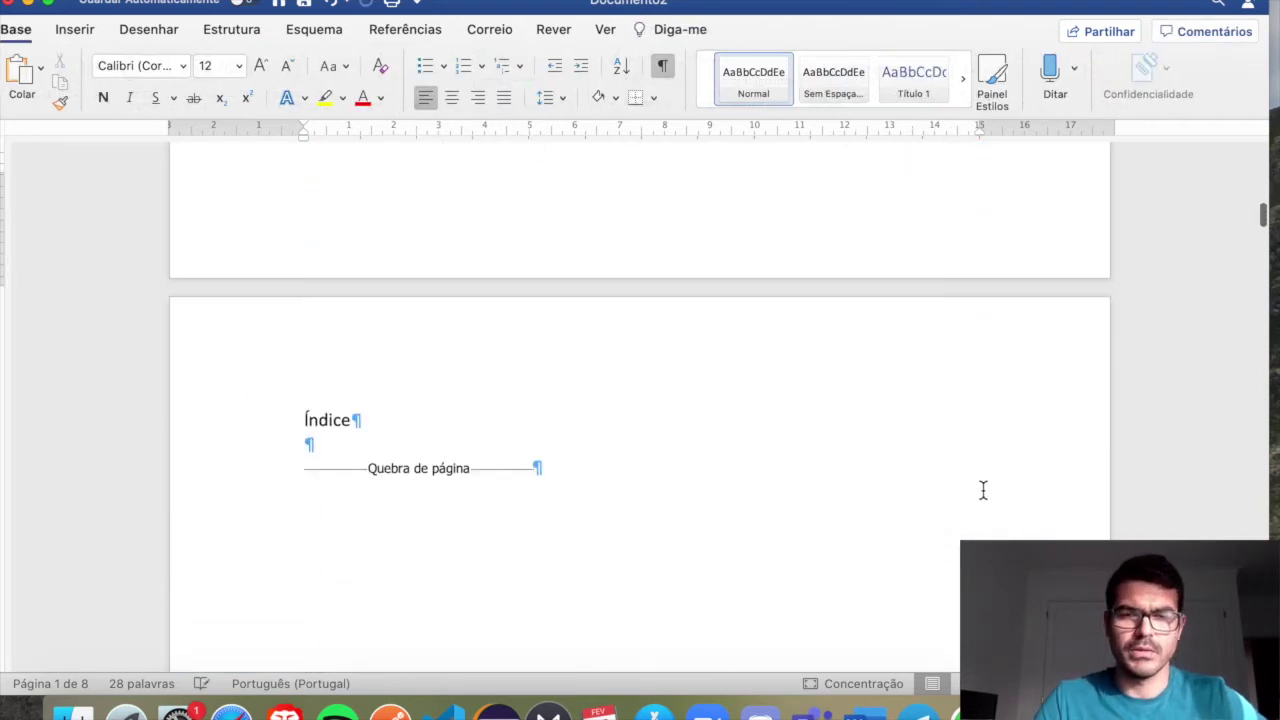
{"action": "scroll", "coordinate": [981, 500], "scroll_direction": "down", "scroll_amount": 3}
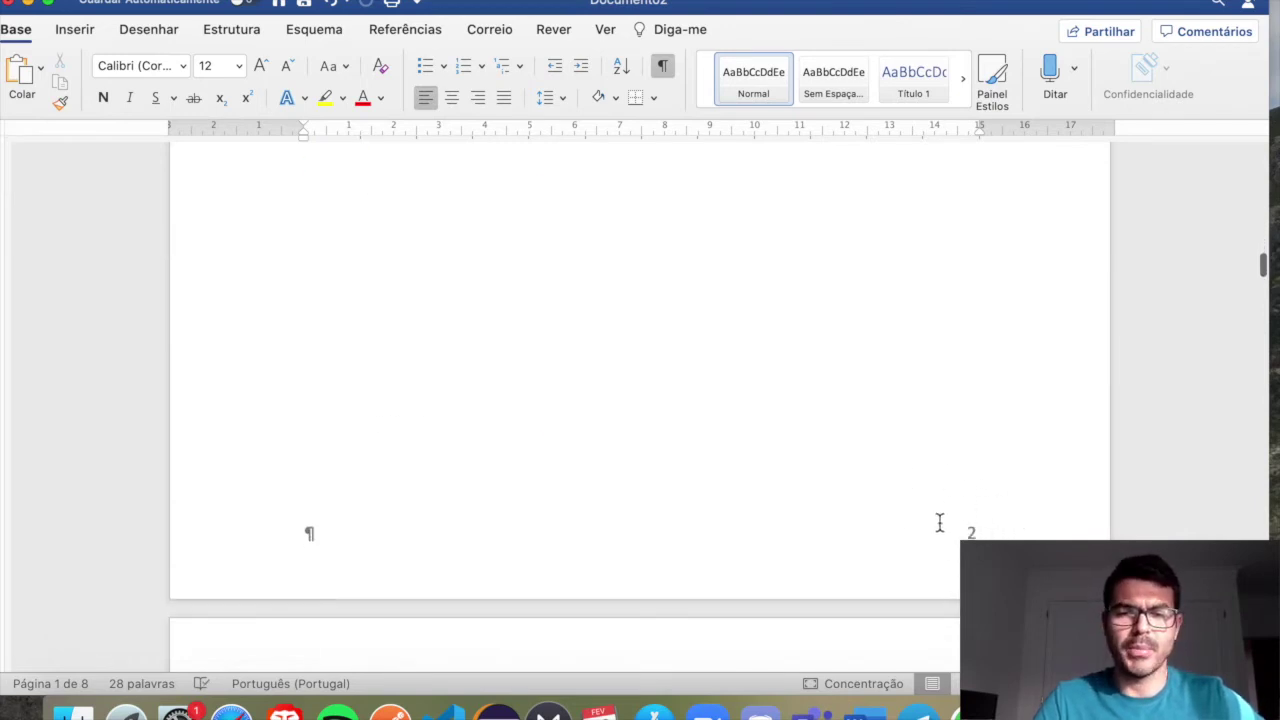
{"action": "scroll", "coordinate": [934, 528], "scroll_direction": "up", "scroll_amount": 10}
{"action": "scroll", "coordinate": [932, 532], "scroll_direction": "up", "scroll_amount": 5}
{"action": "scroll", "coordinate": [940, 540], "scroll_direction": "down", "scroll_amount": 10}
{"action": "scroll", "coordinate": [941, 543], "scroll_direction": "up", "scroll_amount": 2}
{"action": "scroll", "coordinate": [936, 540], "scroll_direction": "down", "scroll_amount": 15}
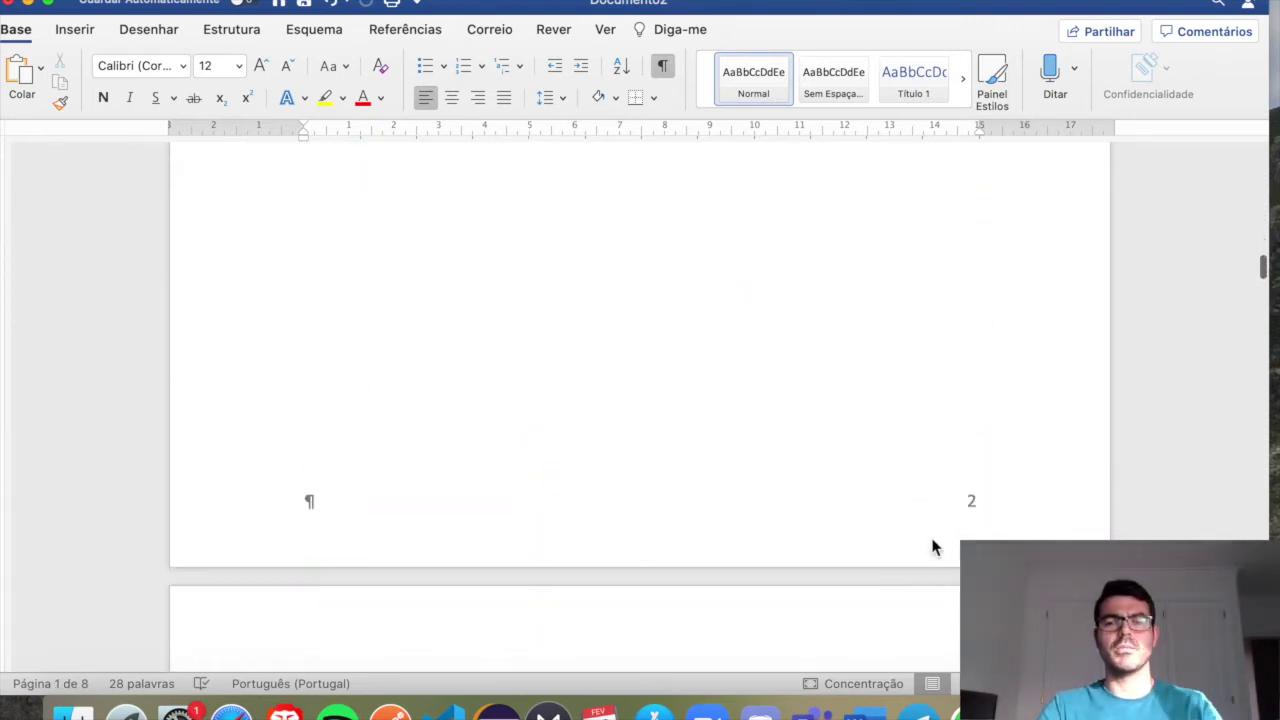
Add two more blank lines between the "Índice" heading and its page break
{"action": "scroll", "coordinate": [932, 543], "scroll_direction": "down", "scroll_amount": 3}
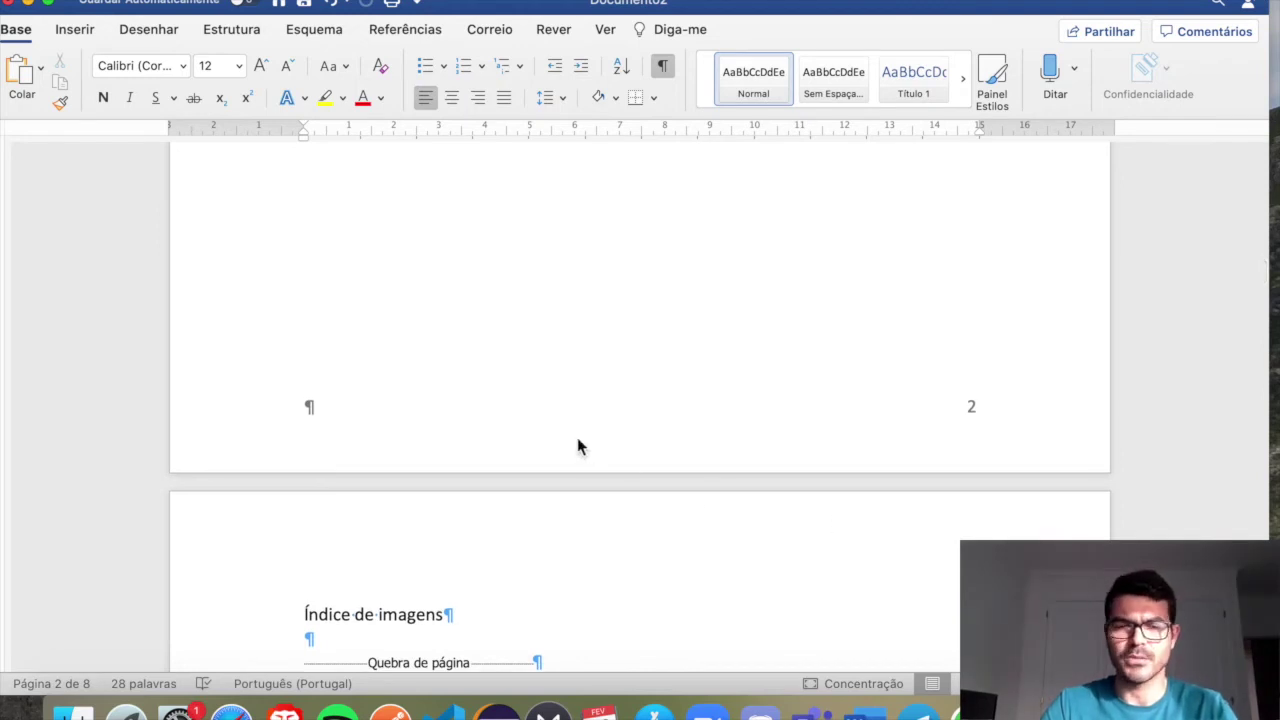
{"action": "scroll", "coordinate": [578, 447], "scroll_direction": "down", "scroll_amount": 10}
{"action": "scroll", "coordinate": [578, 447], "scroll_direction": "up", "scroll_amount": 10}
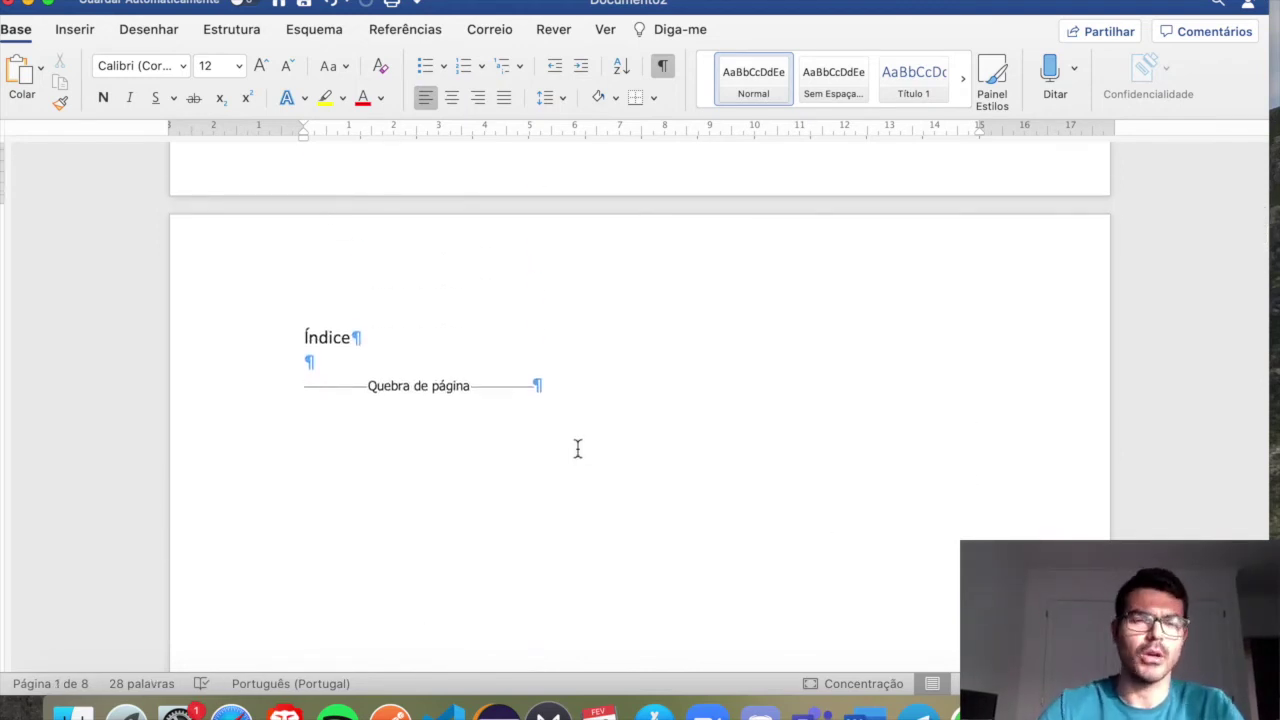
{"action": "left_click", "coordinate": [394, 351]}
{"action": "key", "text": "Return"}
{"action": "key", "text": "Return"}
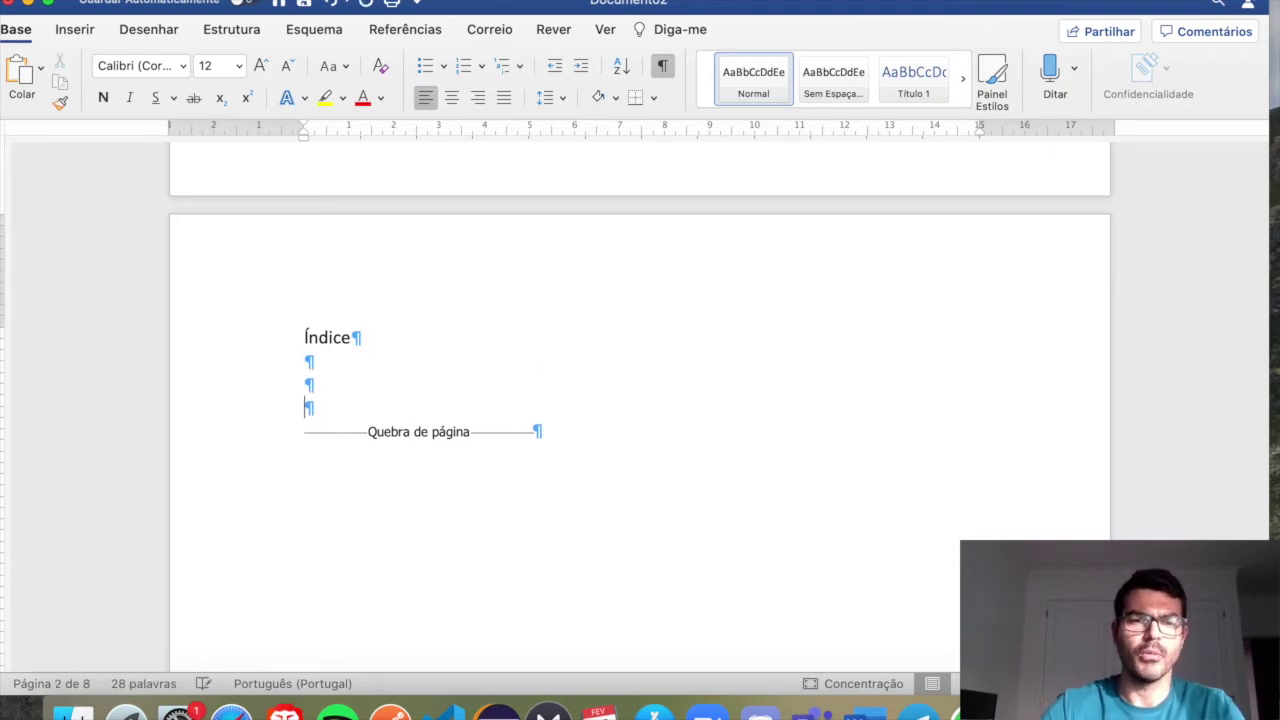
Add two more blank lines between the "Introdução" heading and its page break
{"action": "scroll", "coordinate": [544, 360], "scroll_direction": "down", "scroll_amount": 5}
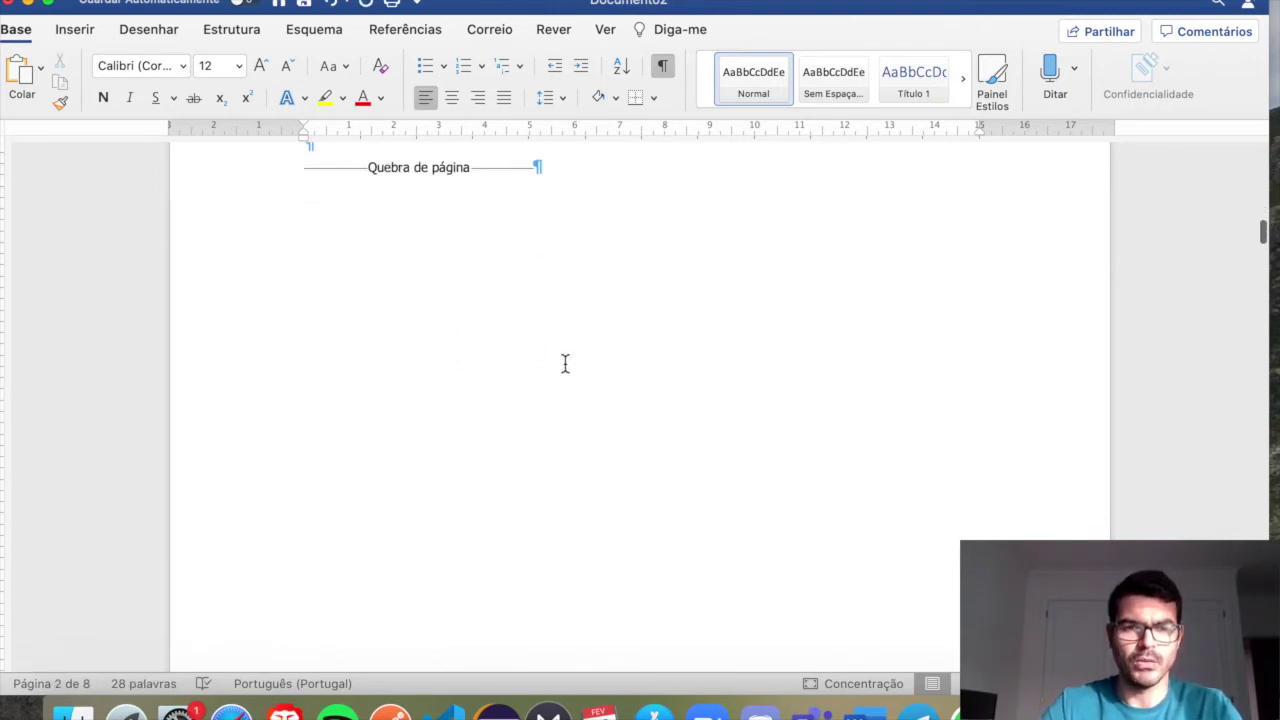
{"action": "scroll", "coordinate": [566, 360], "scroll_direction": "down", "scroll_amount": 5}
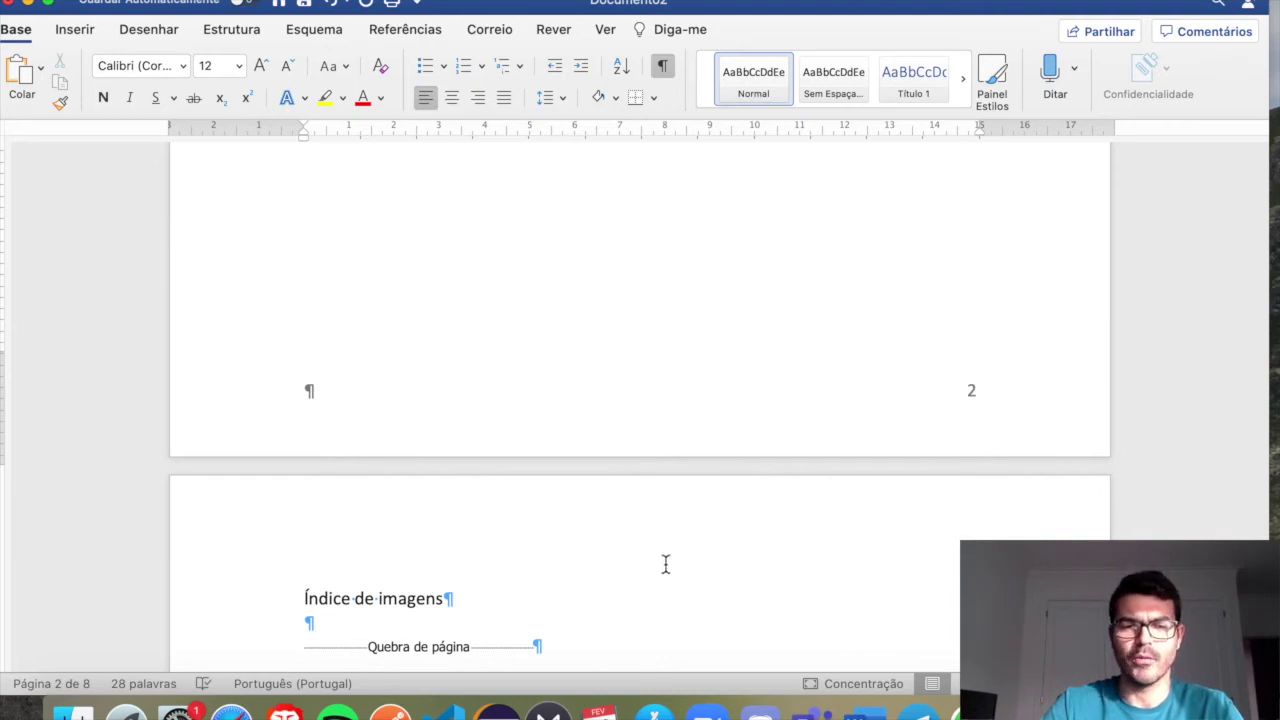
{"action": "scroll", "coordinate": [657, 563], "scroll_direction": "down", "scroll_amount": 8}
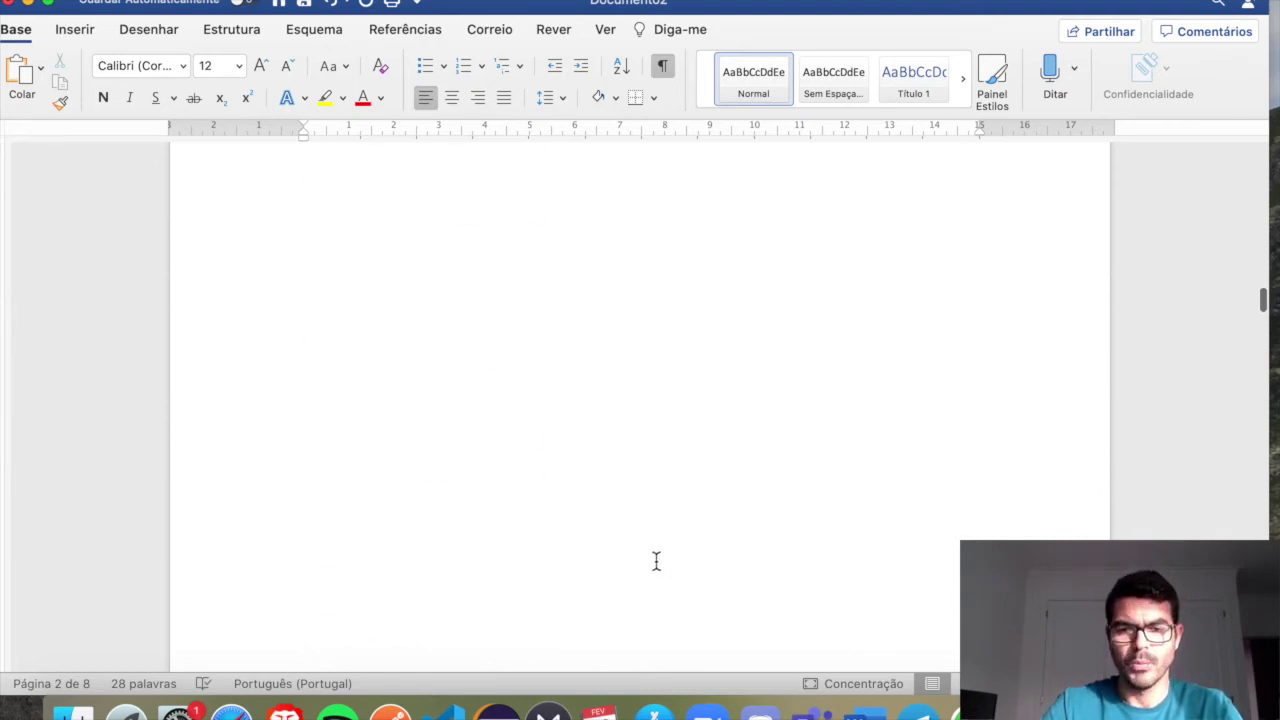
{"action": "scroll", "coordinate": [655, 566], "scroll_direction": "down", "scroll_amount": 7}
{"action": "triple_click", "coordinate": [465, 476]}
{"action": "scroll", "coordinate": [700, 470], "scroll_direction": "down", "scroll_amount": 3}
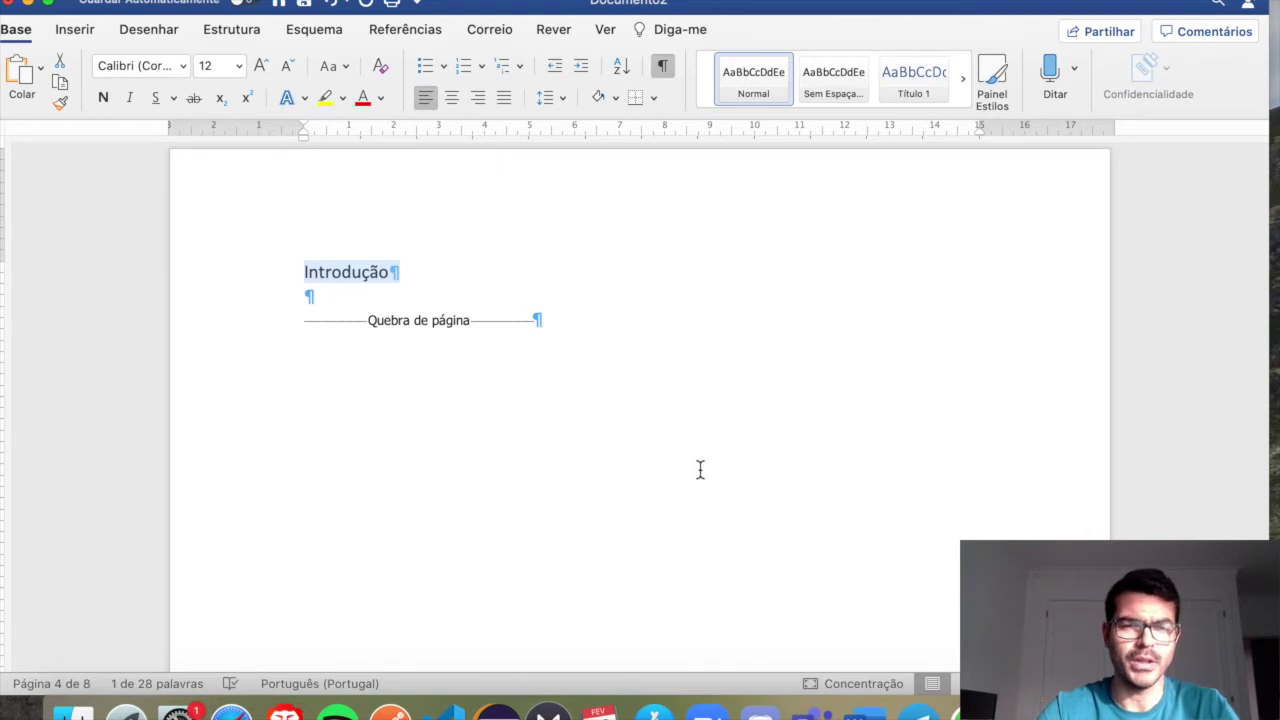
{"action": "key", "text": "Down"}
{"action": "key", "text": "Return"}
{"action": "key", "text": "Return"}
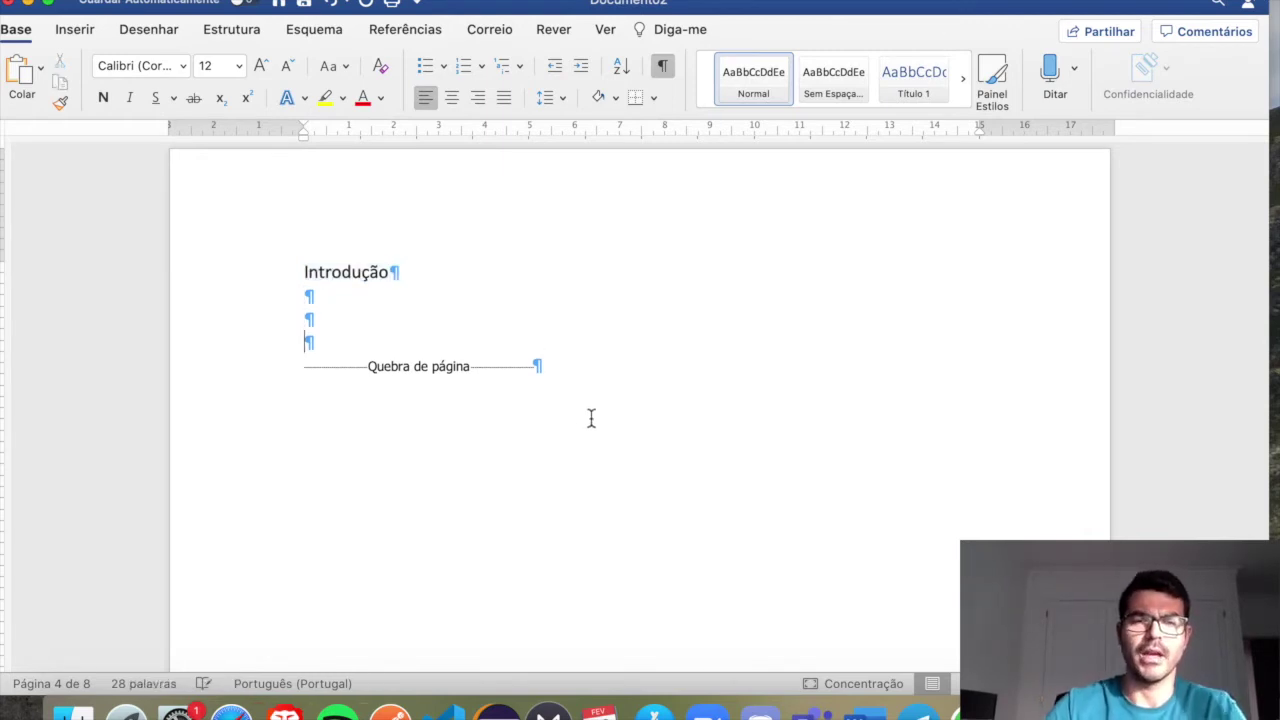
Apply the Título 1 style to the "Introdução" heading
{"action": "left_click_drag", "start_coordinate": [391, 268], "coordinate": [288, 267]}
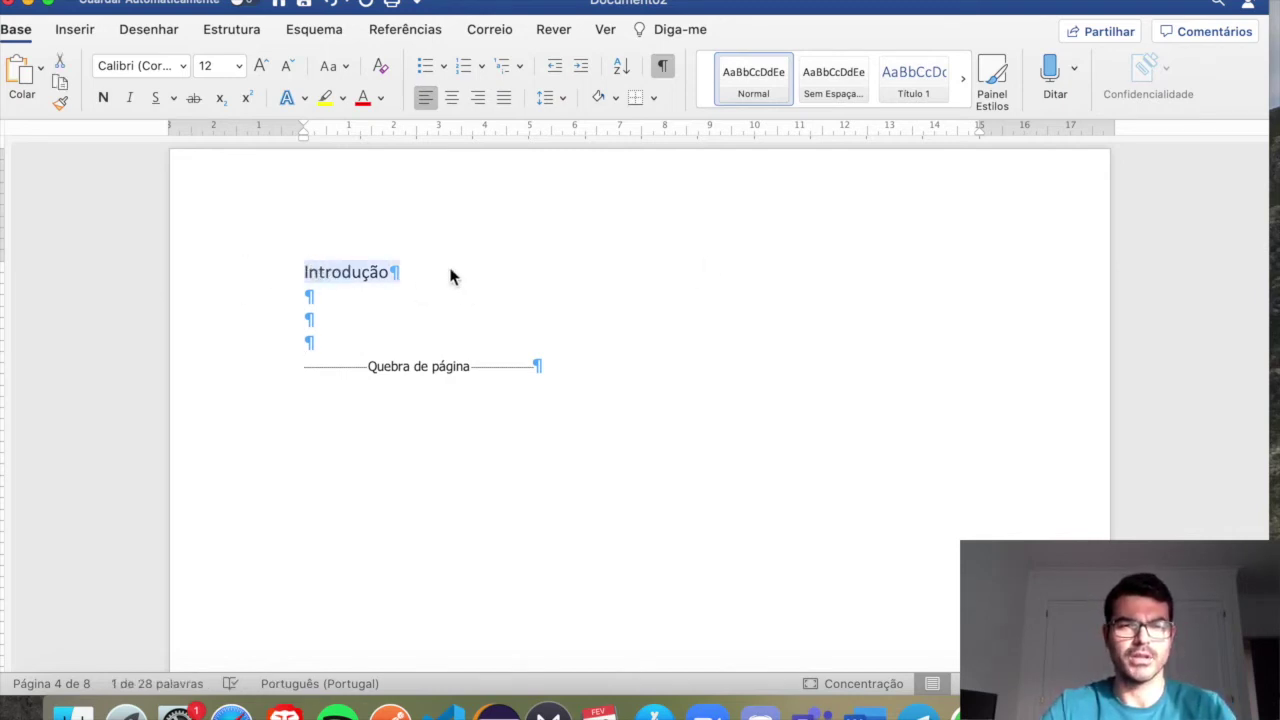
{"action": "left_click", "coordinate": [968, 76]}
{"action": "left_click", "coordinate": [834, 112]}
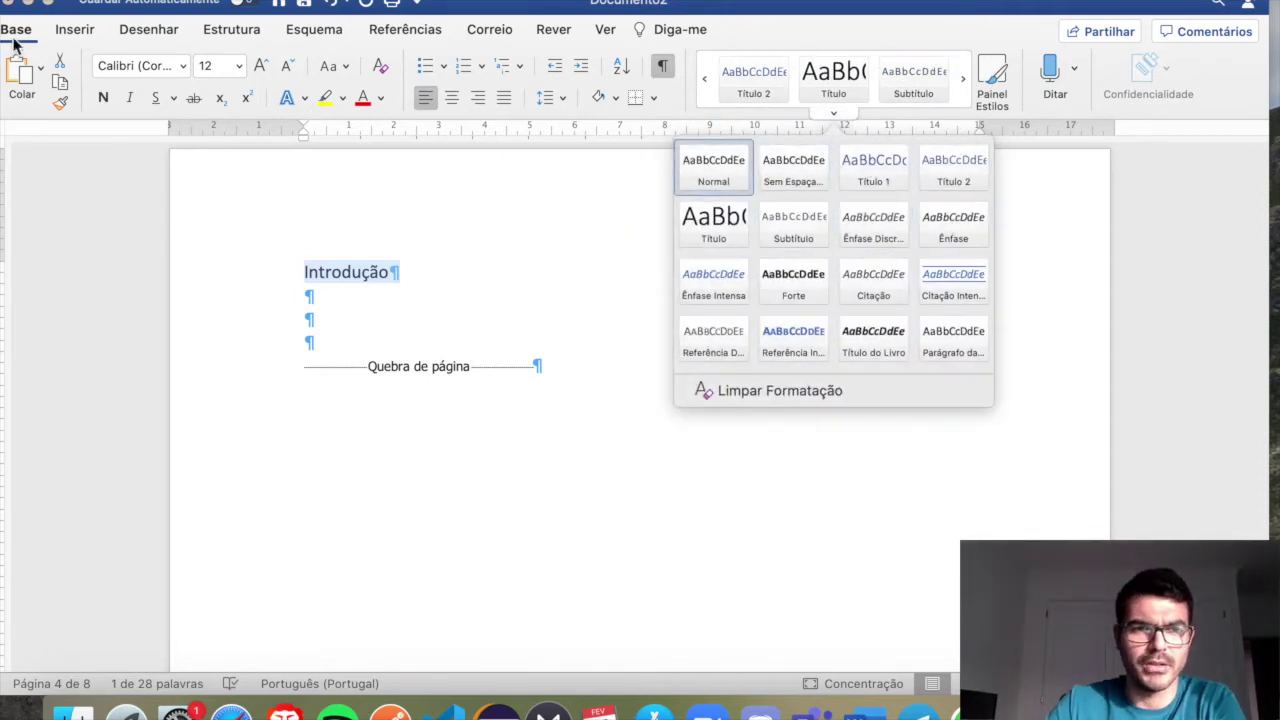
{"action": "left_click", "coordinate": [874, 180]}
{"action": "left_click", "coordinate": [515, 283]}
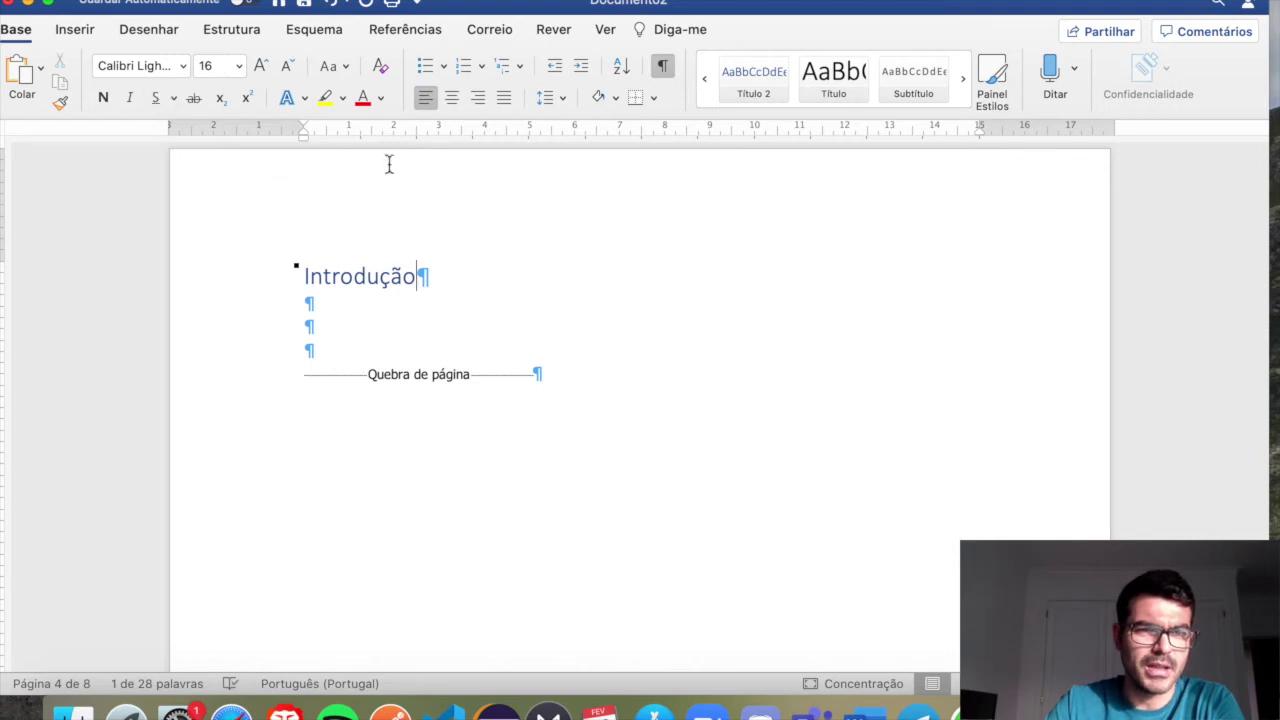
Format the "Introdução" heading as bold, with the Calibri (Corpo) font and black text
{"action": "triple_click", "coordinate": [467, 275]}
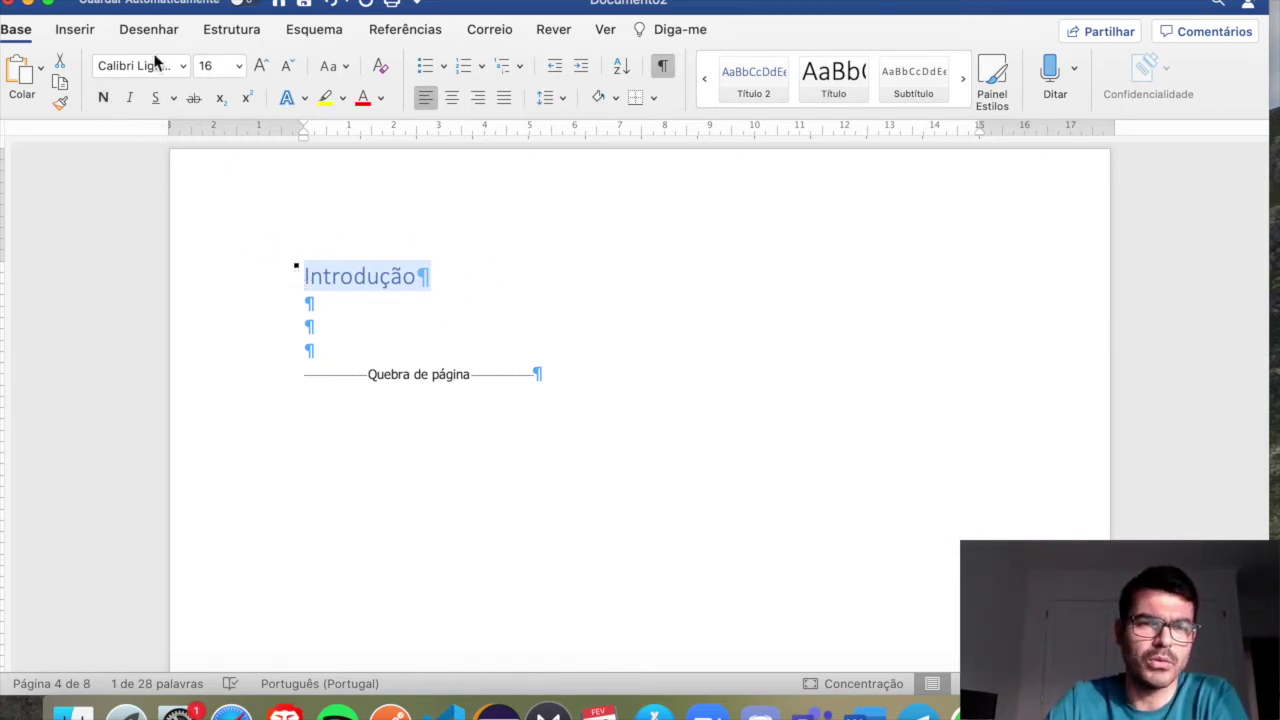
{"action": "left_click", "coordinate": [105, 97]}
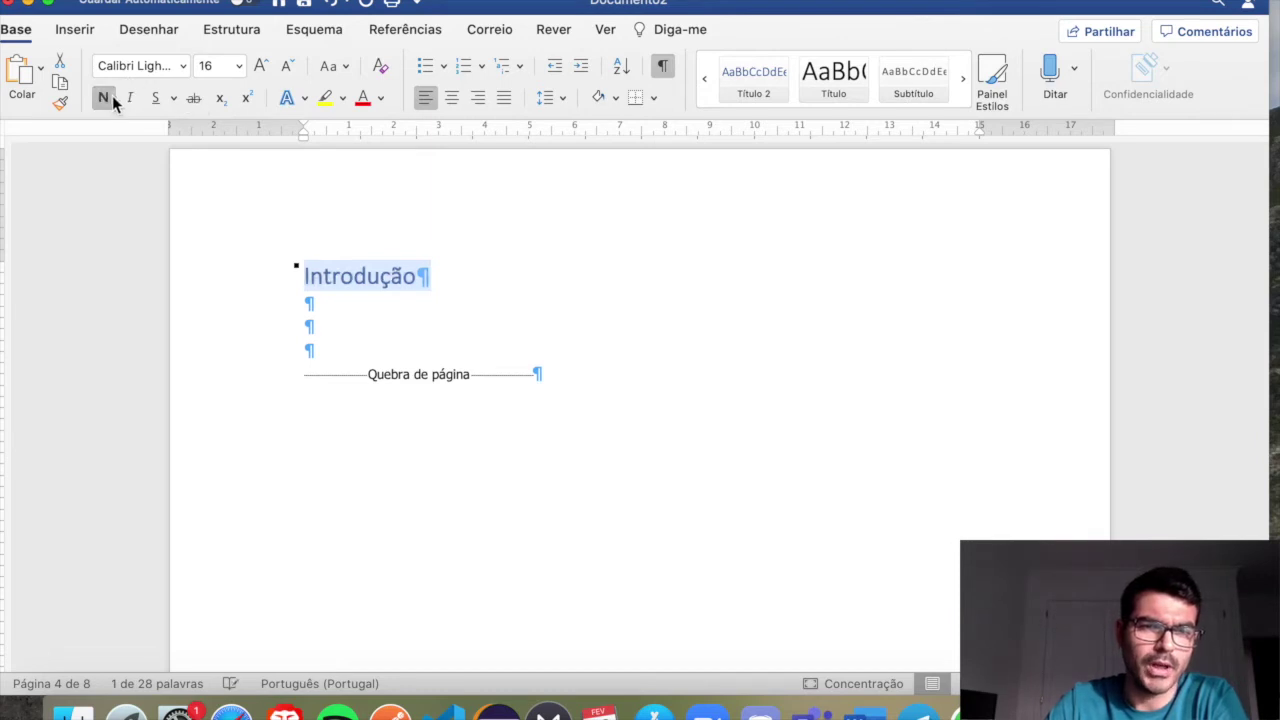
{"action": "left_click", "coordinate": [184, 65]}
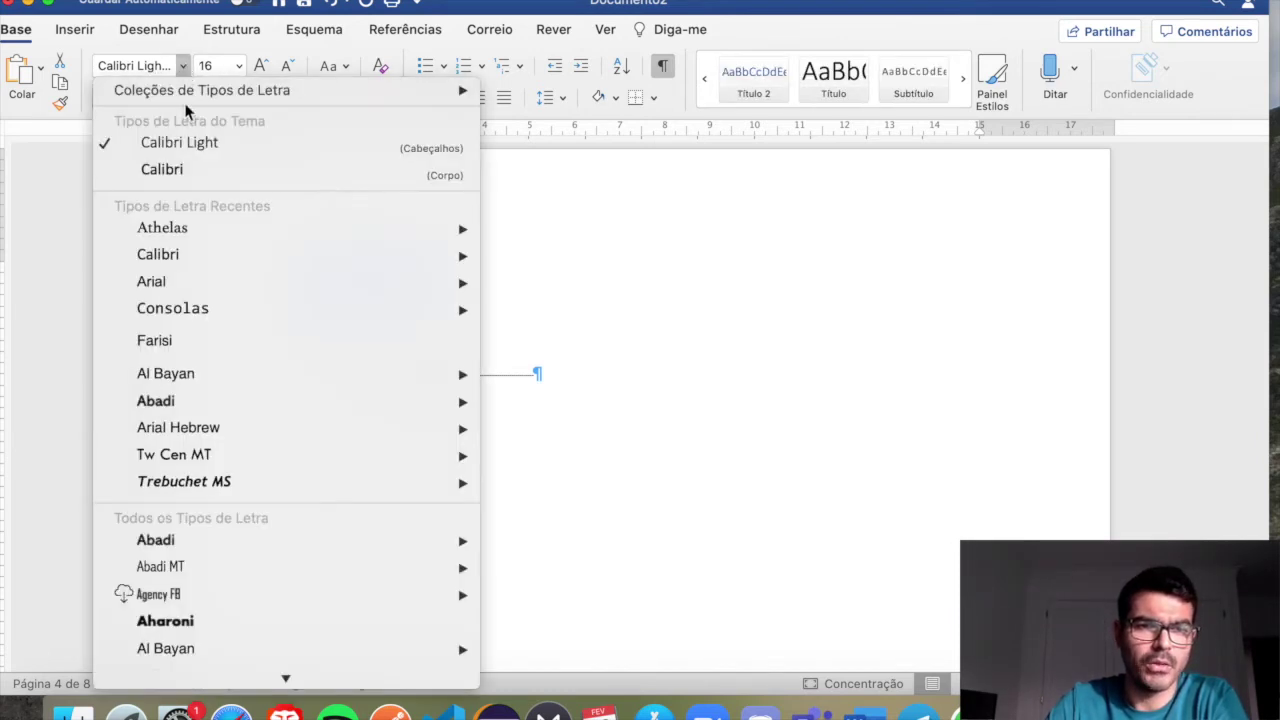
{"action": "left_click", "coordinate": [174, 176]}
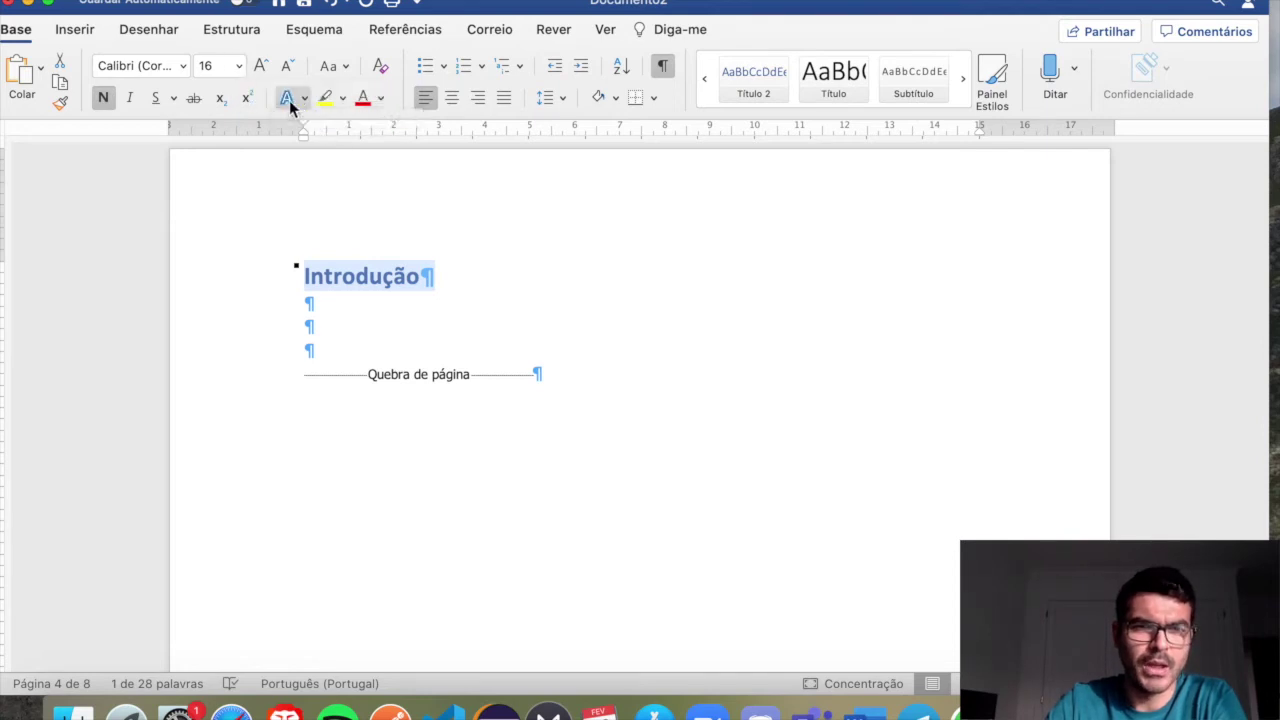
{"action": "left_click", "coordinate": [380, 97]}
{"action": "left_click", "coordinate": [387, 187]}
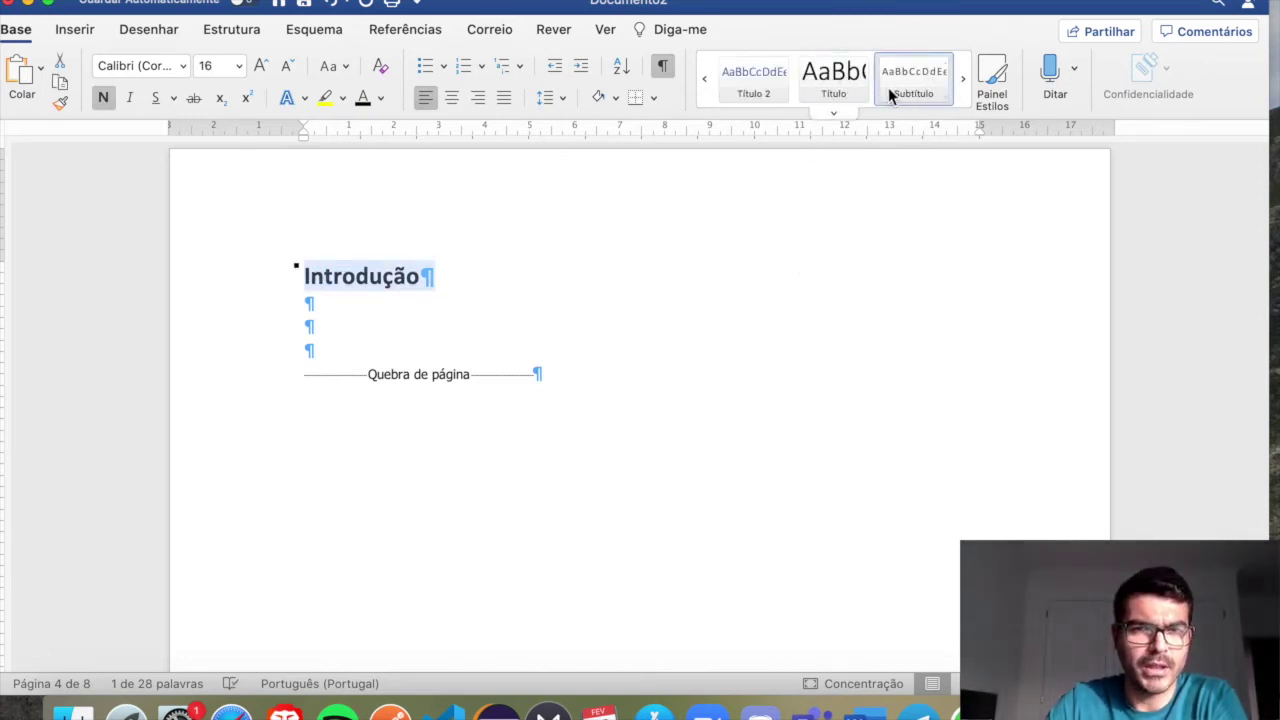
{"action": "left_click", "coordinate": [580, 306]}
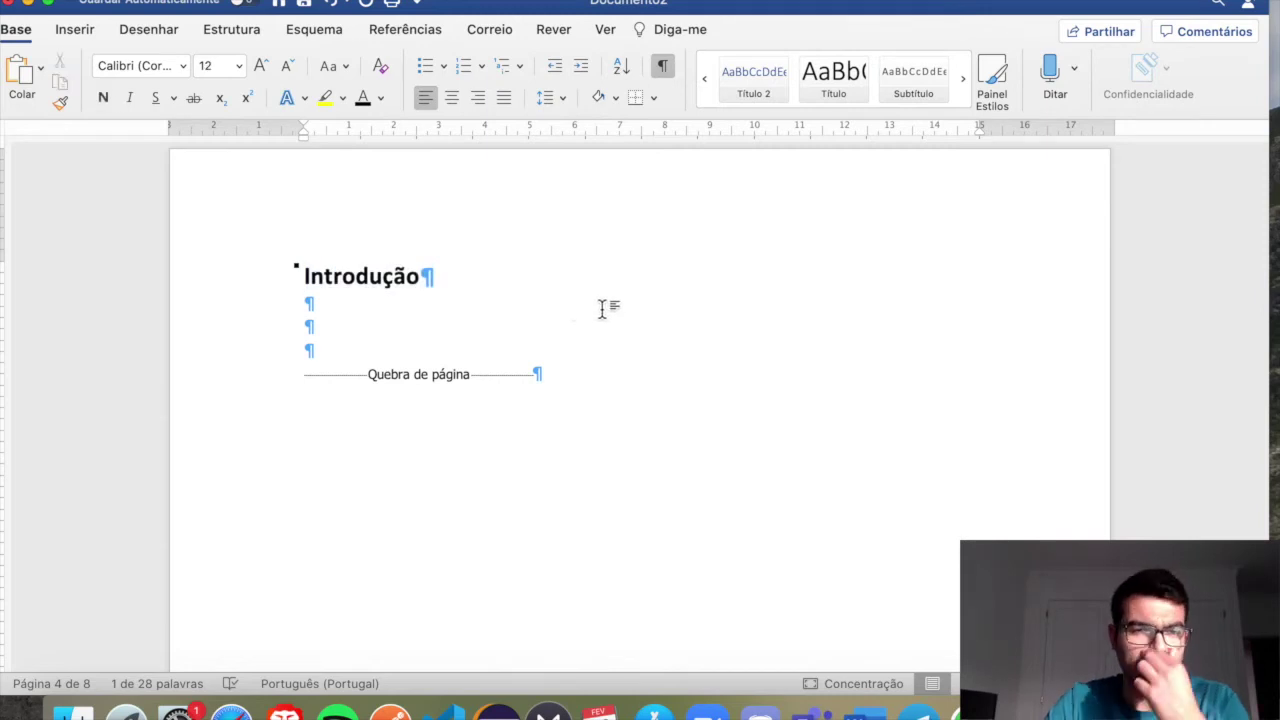
{"action": "left_click_drag", "start_coordinate": [439, 283], "coordinate": [254, 280]}
{"action": "left_click", "coordinate": [457, 303]}
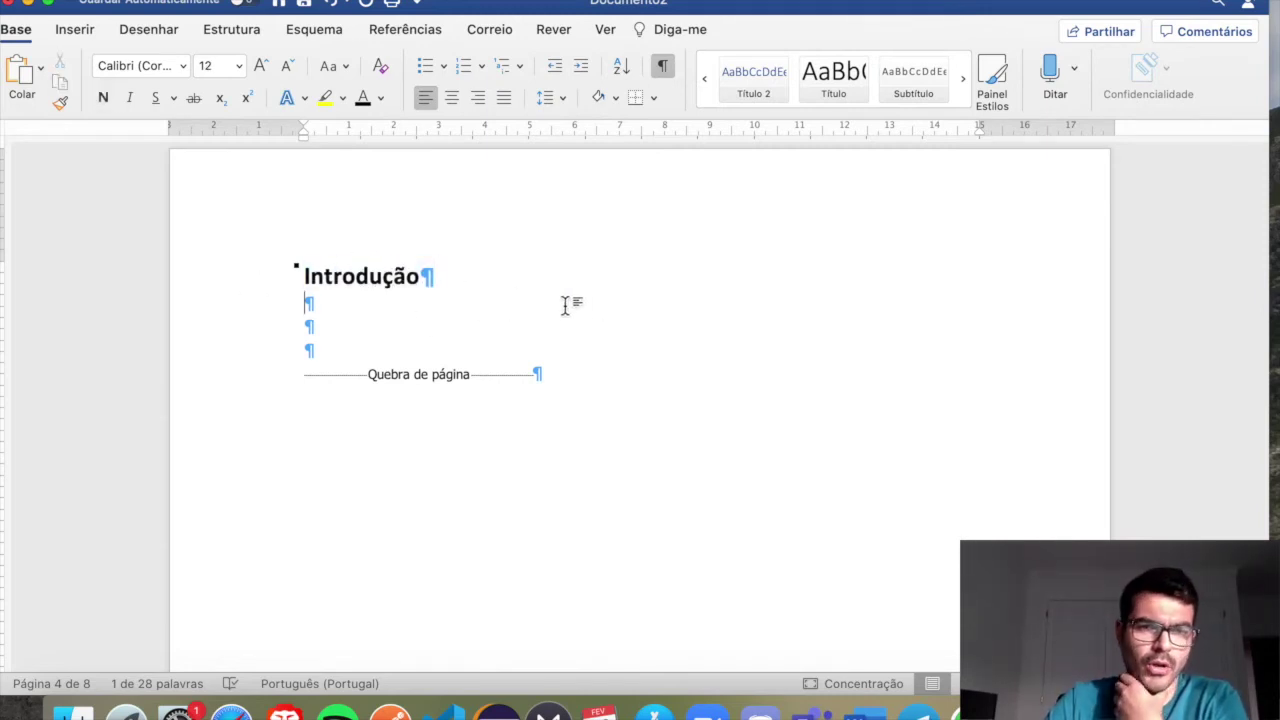
Insert an automatic table of contents in the Clássico format below the "Índice" line
{"action": "scroll", "coordinate": [564, 305], "scroll_direction": "up", "scroll_amount": 15}
{"action": "scroll", "coordinate": [557, 297], "scroll_direction": "up", "scroll_amount": 5}
{"action": "scroll", "coordinate": [557, 297], "scroll_direction": "up", "scroll_amount": 5}
{"action": "left_click", "coordinate": [417, 316]}
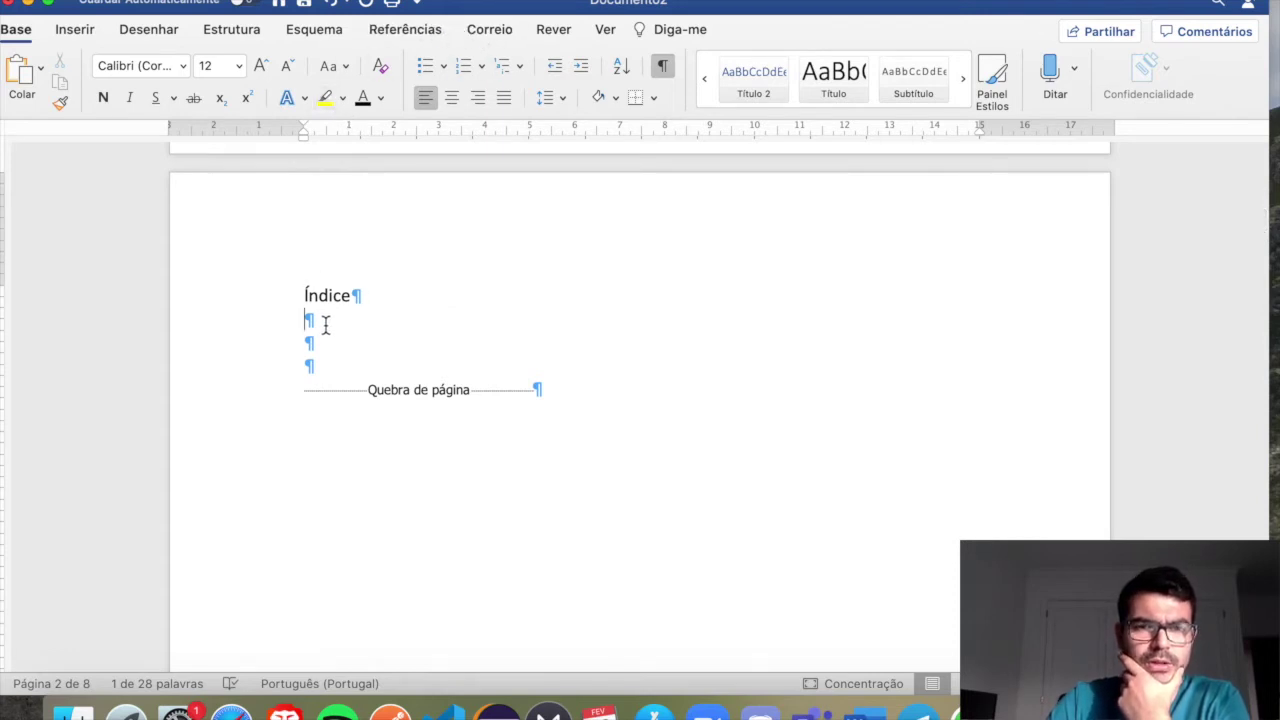
{"action": "left_click", "coordinate": [405, 30]}
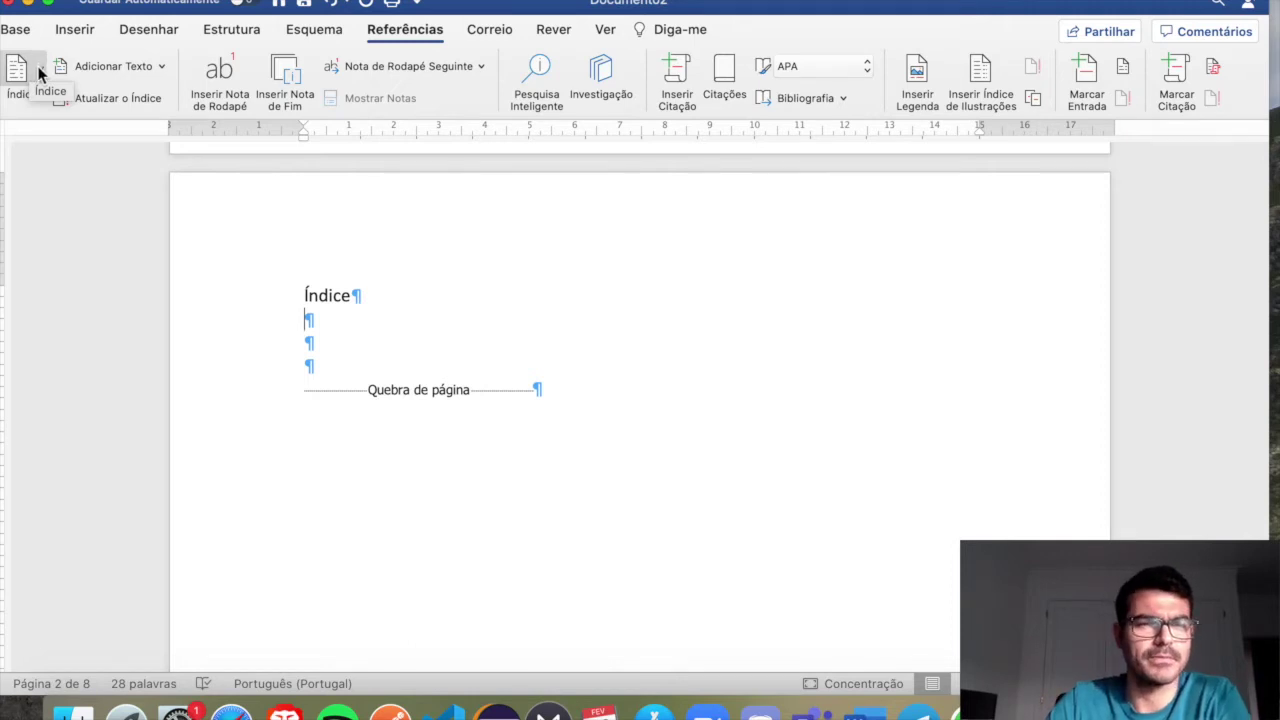
{"action": "left_click", "coordinate": [40, 70]}
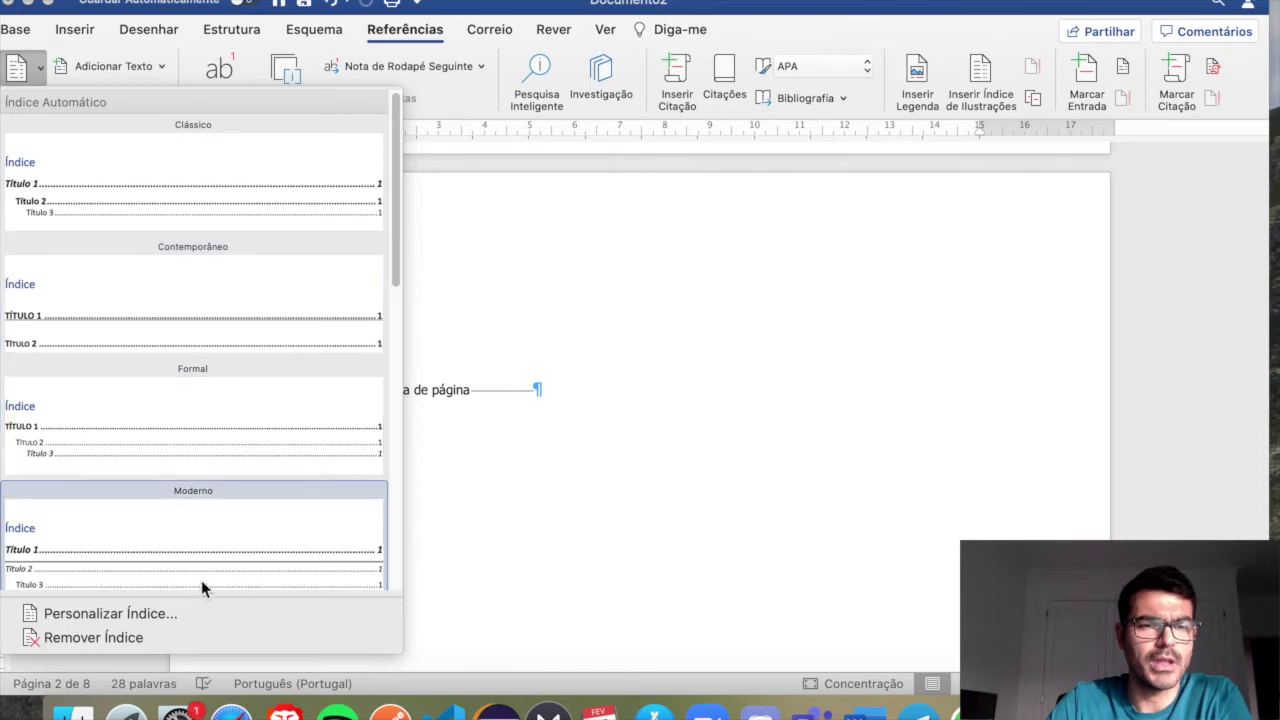
{"action": "left_click", "coordinate": [207, 200]}
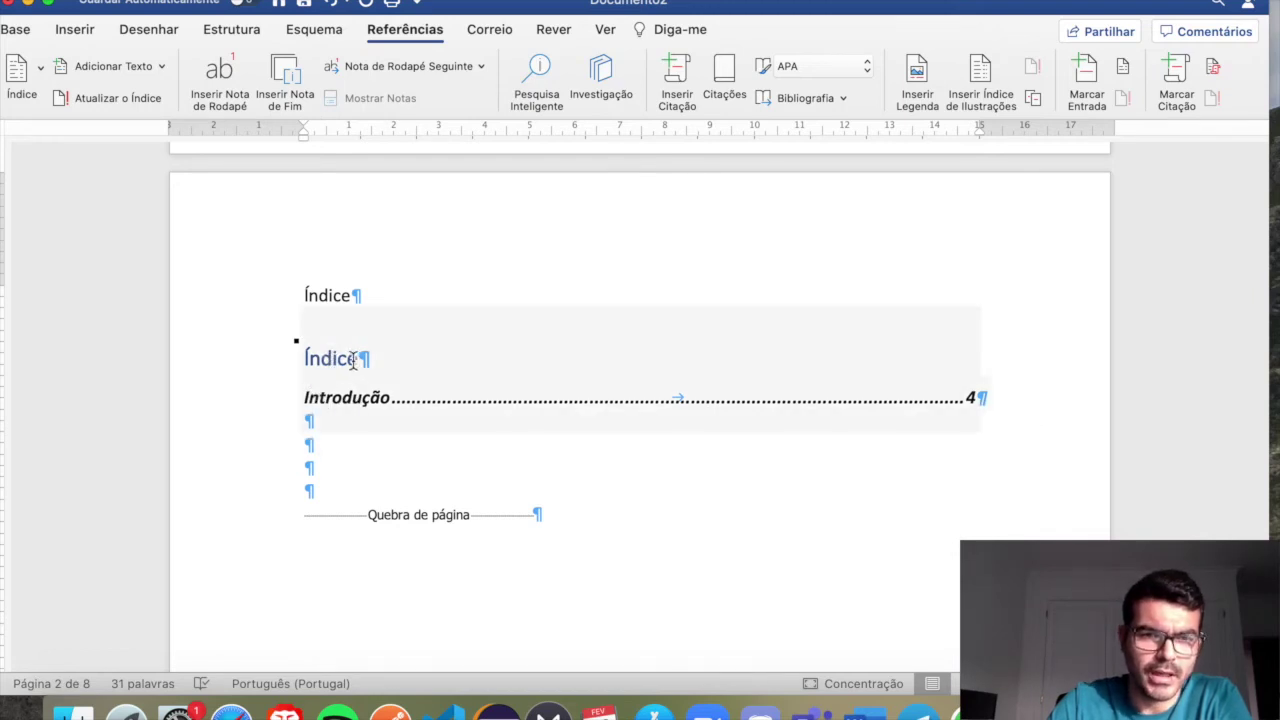
Delete the plain "Índice" line above the inserted table of contents and follow its "Introdução" entry to that section
{"action": "triple_click", "coordinate": [329, 295]}
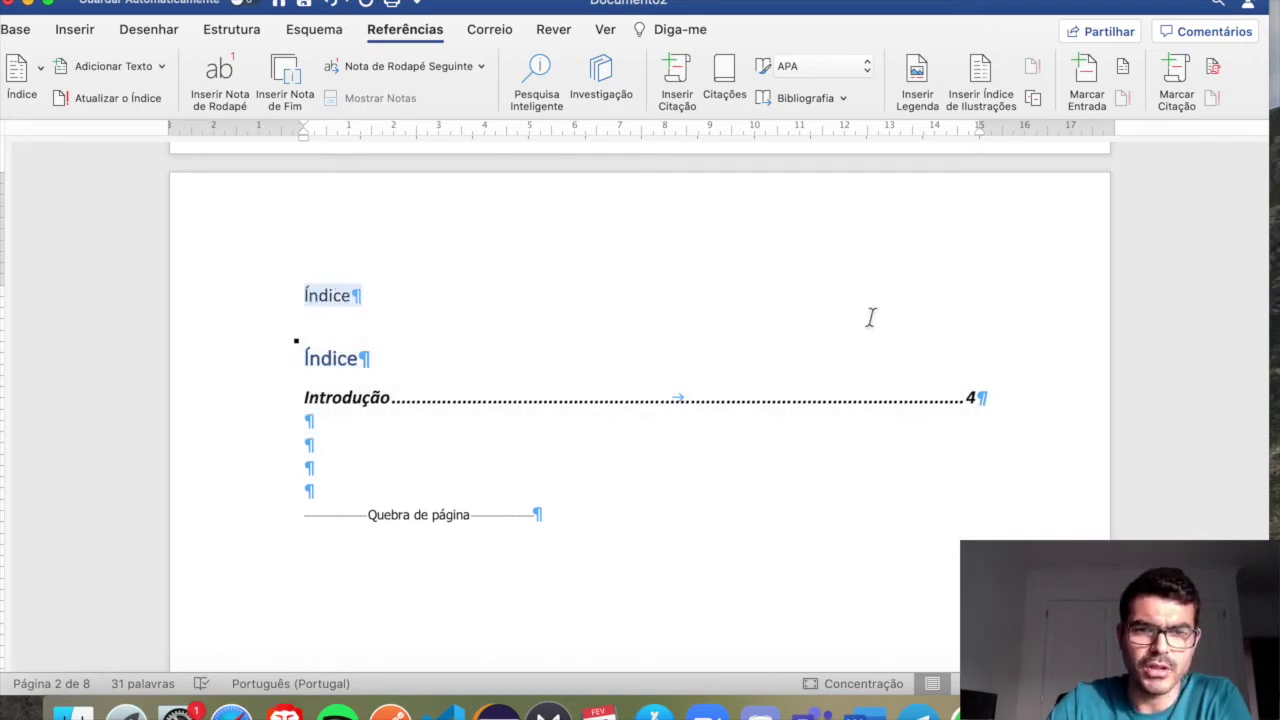
{"action": "key", "text": "BackSpace"}
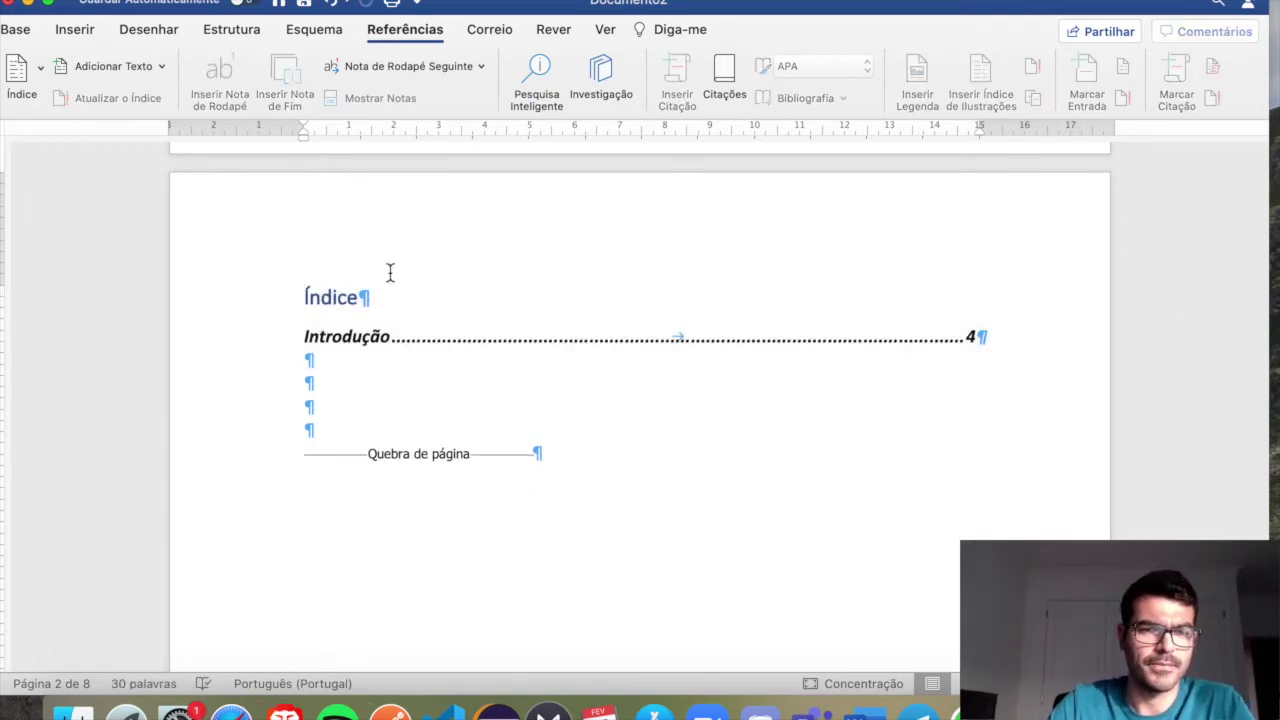
{"action": "scroll", "coordinate": [400, 275], "scroll_direction": "down", "scroll_amount": 1}
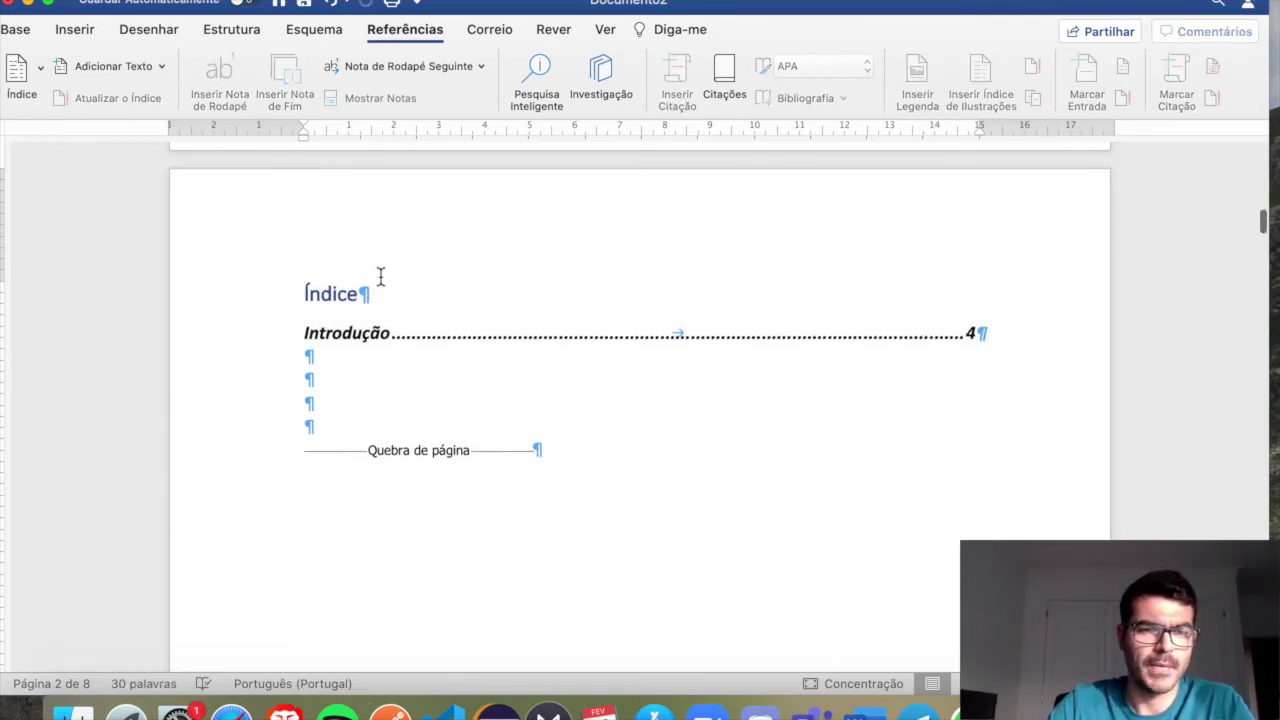
{"action": "left_click", "coordinate": [345, 337]}
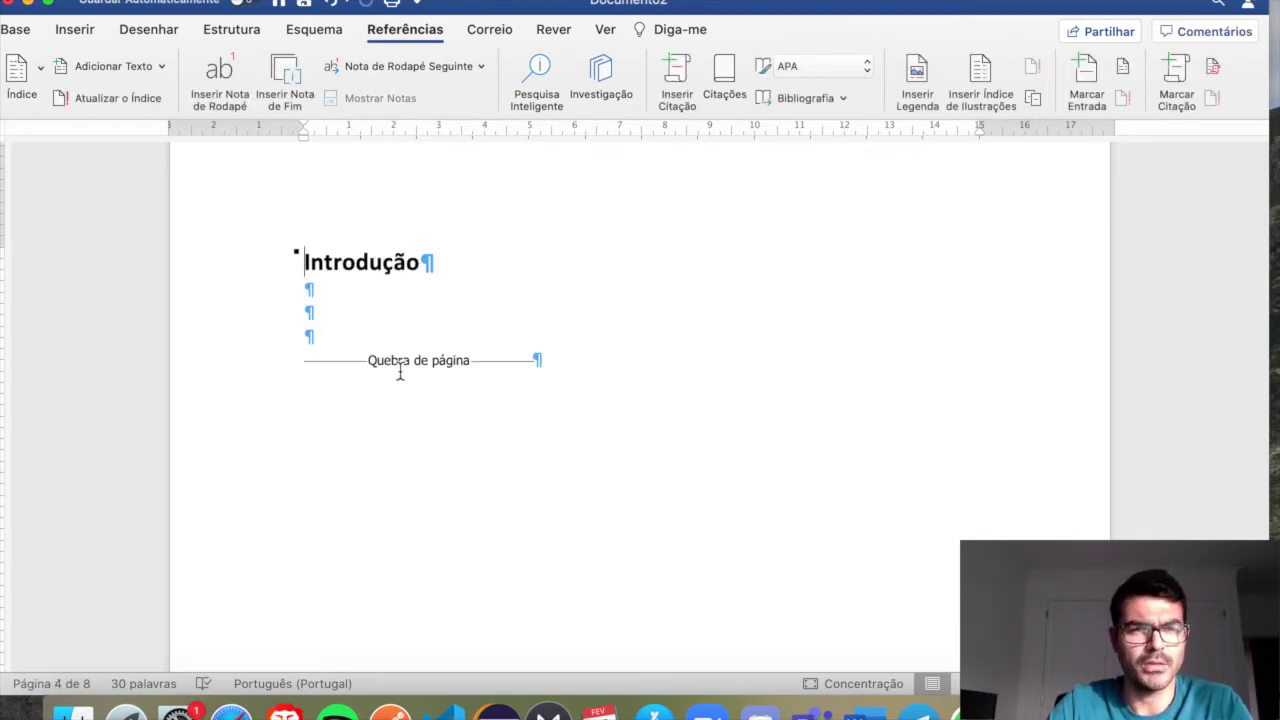
{"action": "scroll", "coordinate": [400, 372], "scroll_direction": "down", "scroll_amount": 1}
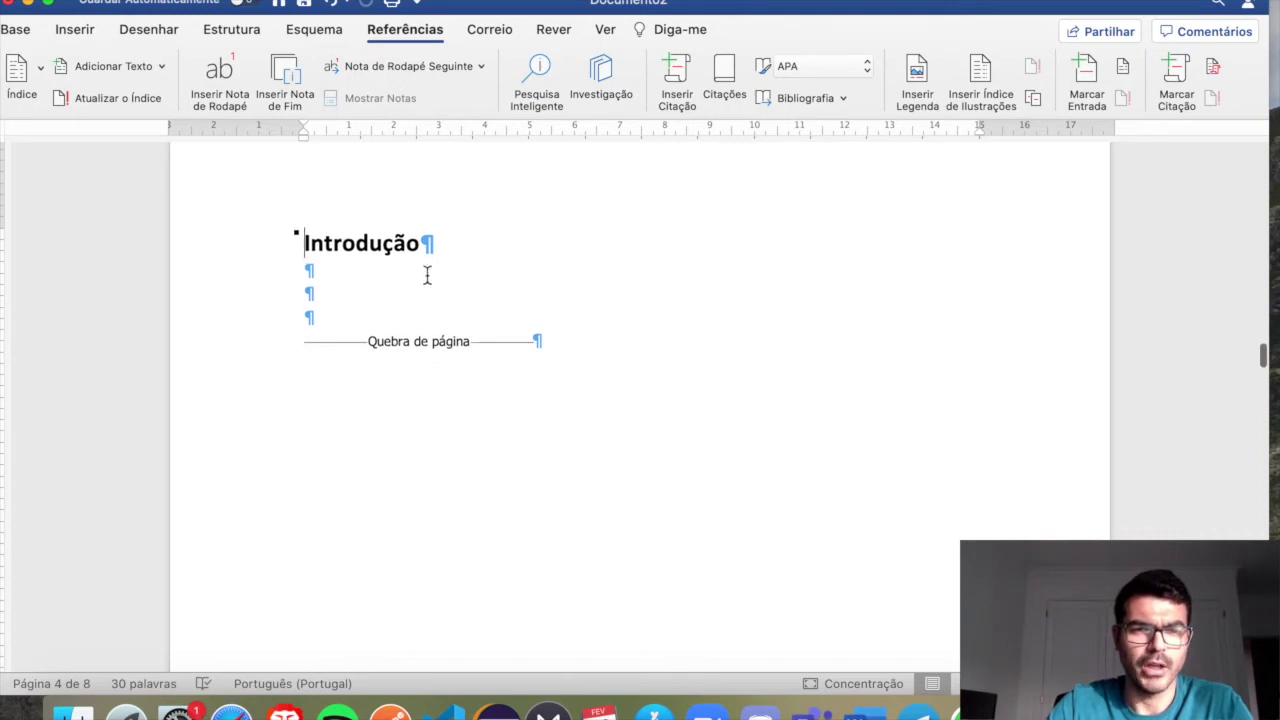
Apply the Título 1 style to the "Desenvolvimento 1" heading and make it bold, Calibri (Corpo) and black
{"action": "scroll", "coordinate": [497, 411], "scroll_direction": "down", "scroll_amount": 15}
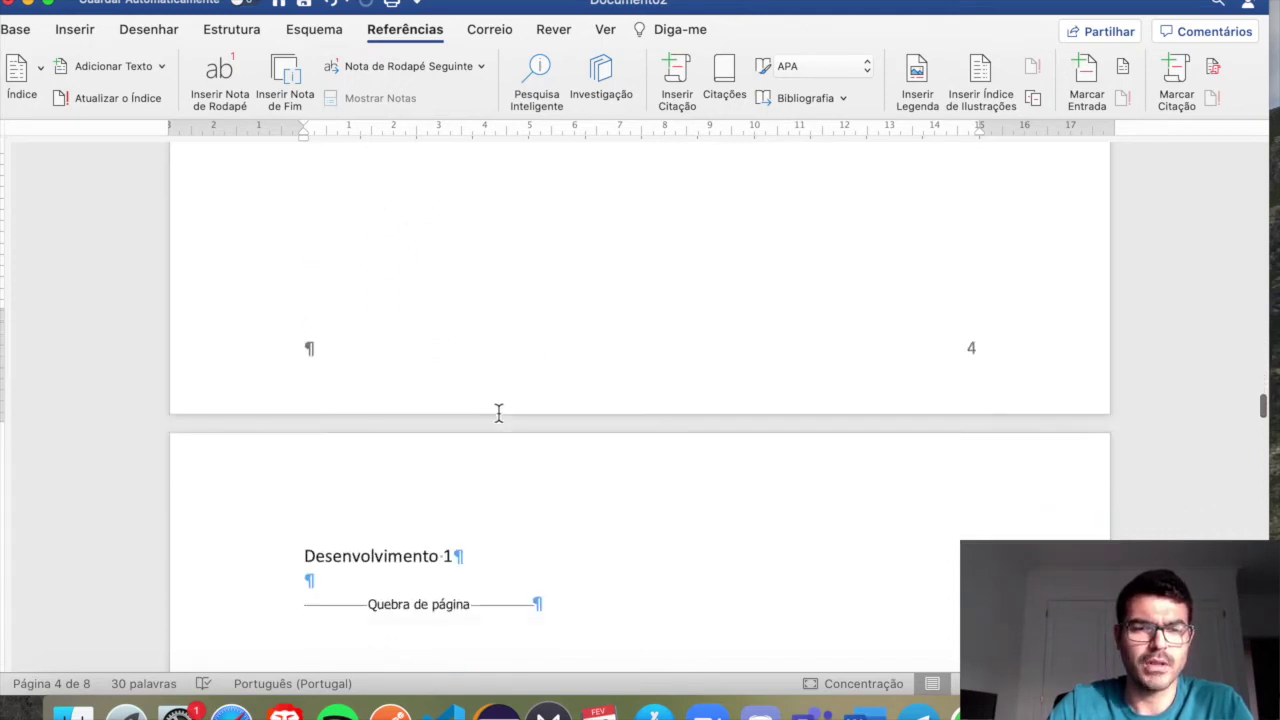
{"action": "left_click_drag", "start_coordinate": [486, 457], "coordinate": [343, 454]}
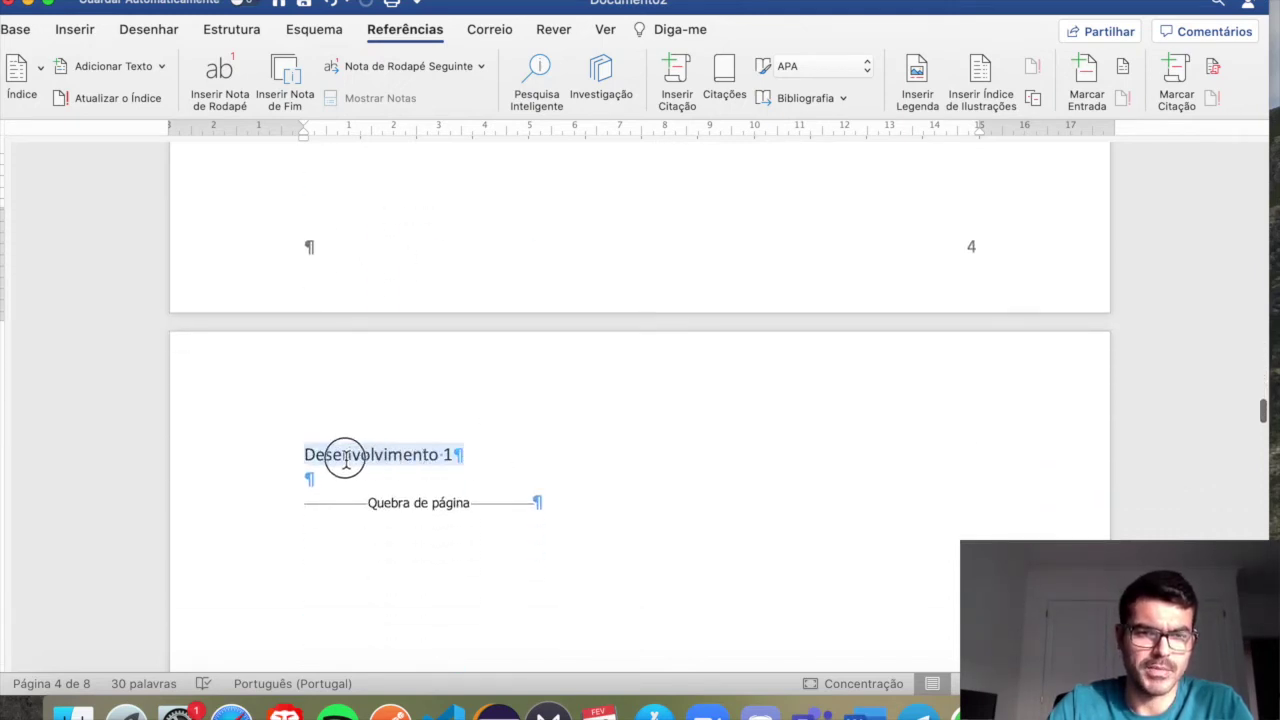
{"action": "left_click", "coordinate": [15, 31]}
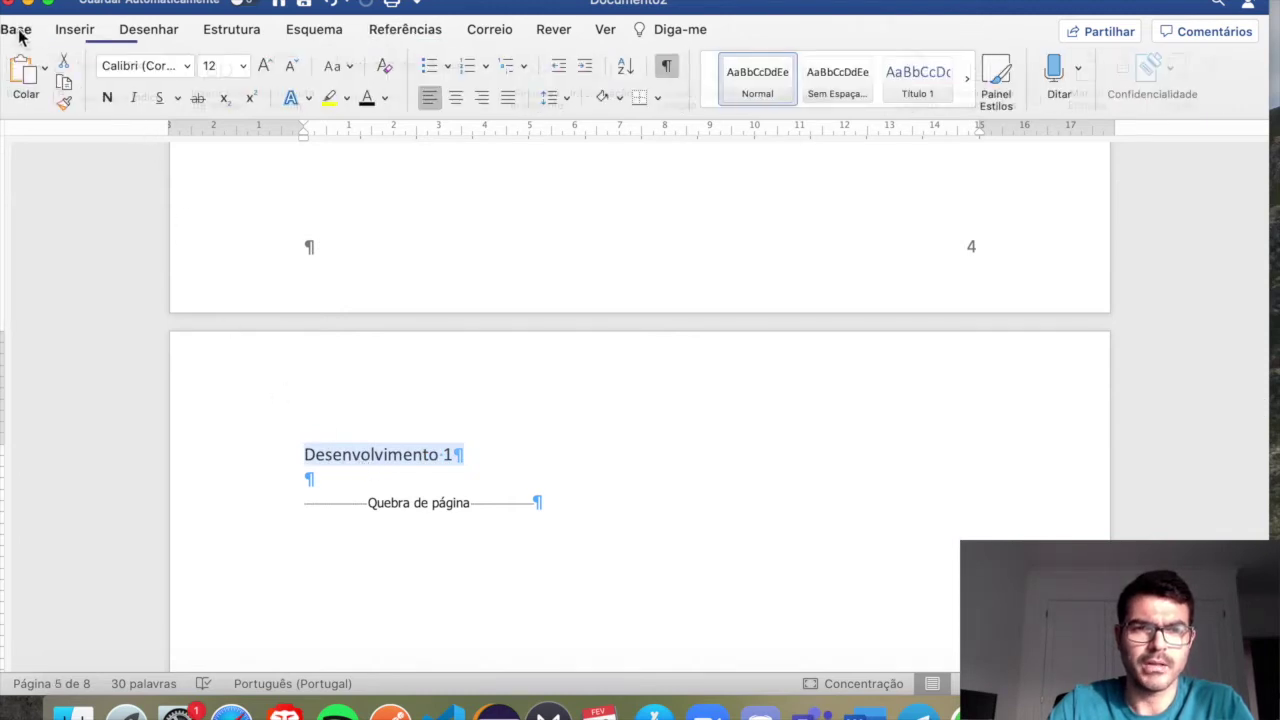
{"action": "left_click", "coordinate": [907, 82]}
{"action": "left_click", "coordinate": [103, 97]}
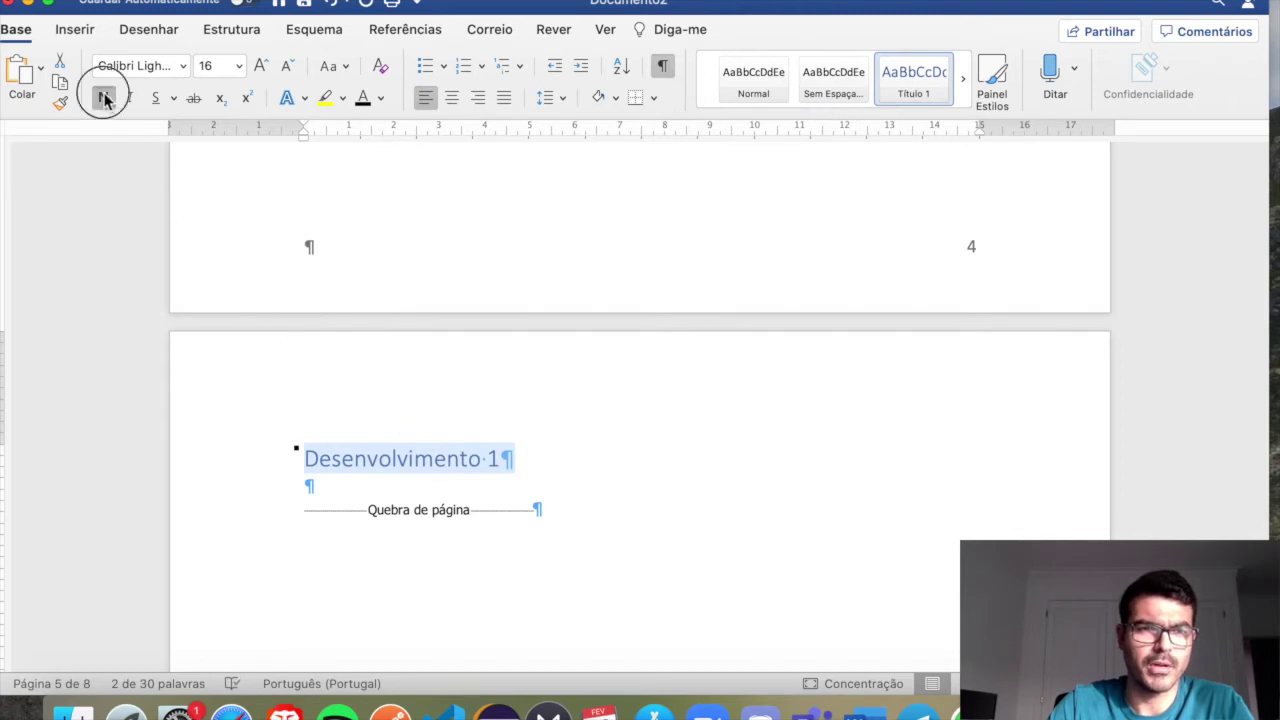
{"action": "left_click", "coordinate": [183, 70]}
{"action": "left_click", "coordinate": [166, 170]}
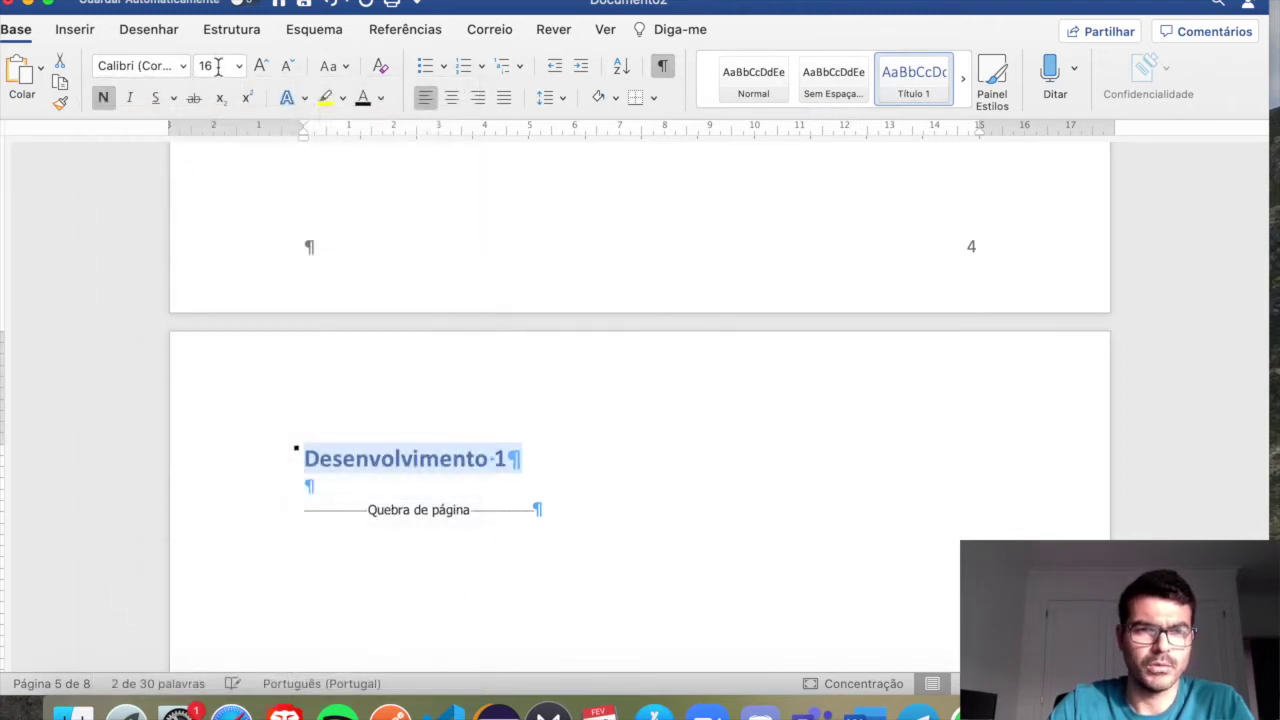
{"action": "left_click", "coordinate": [364, 98]}
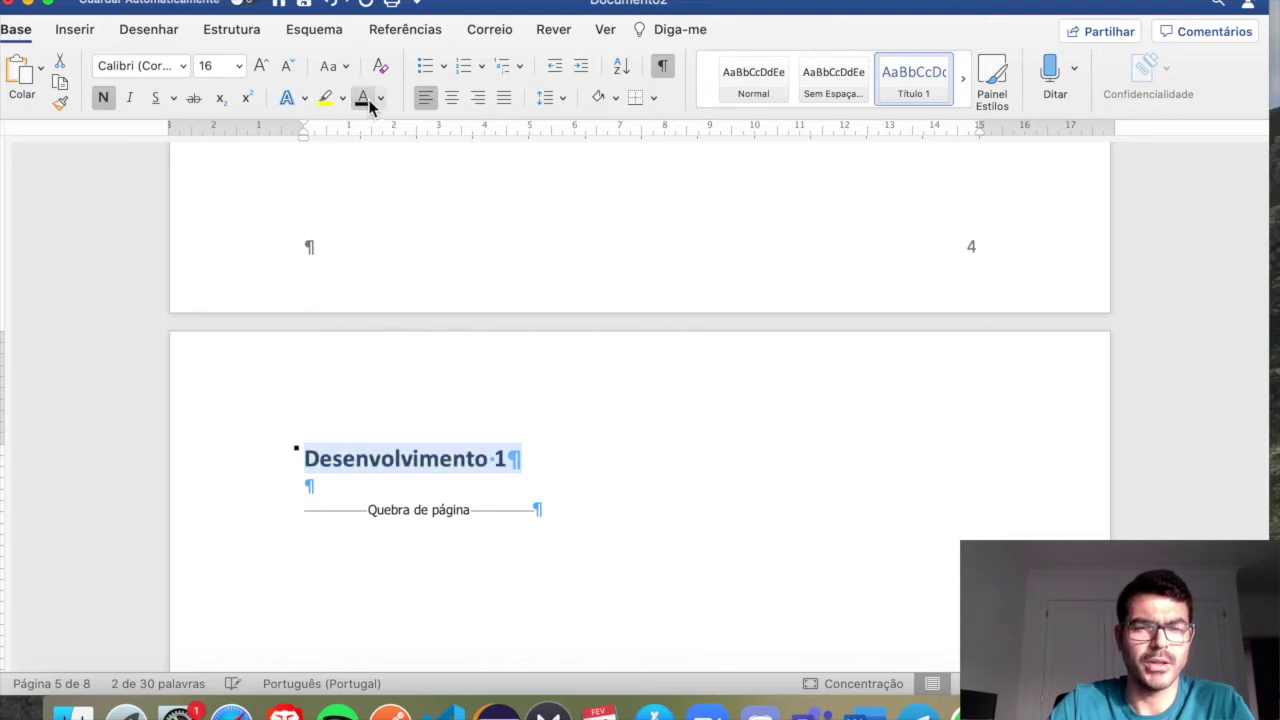
Update the entire table of contents so it picks up the "Desenvolvimento 1" heading
{"action": "scroll", "coordinate": [798, 338], "scroll_direction": "up", "scroll_amount": 15}
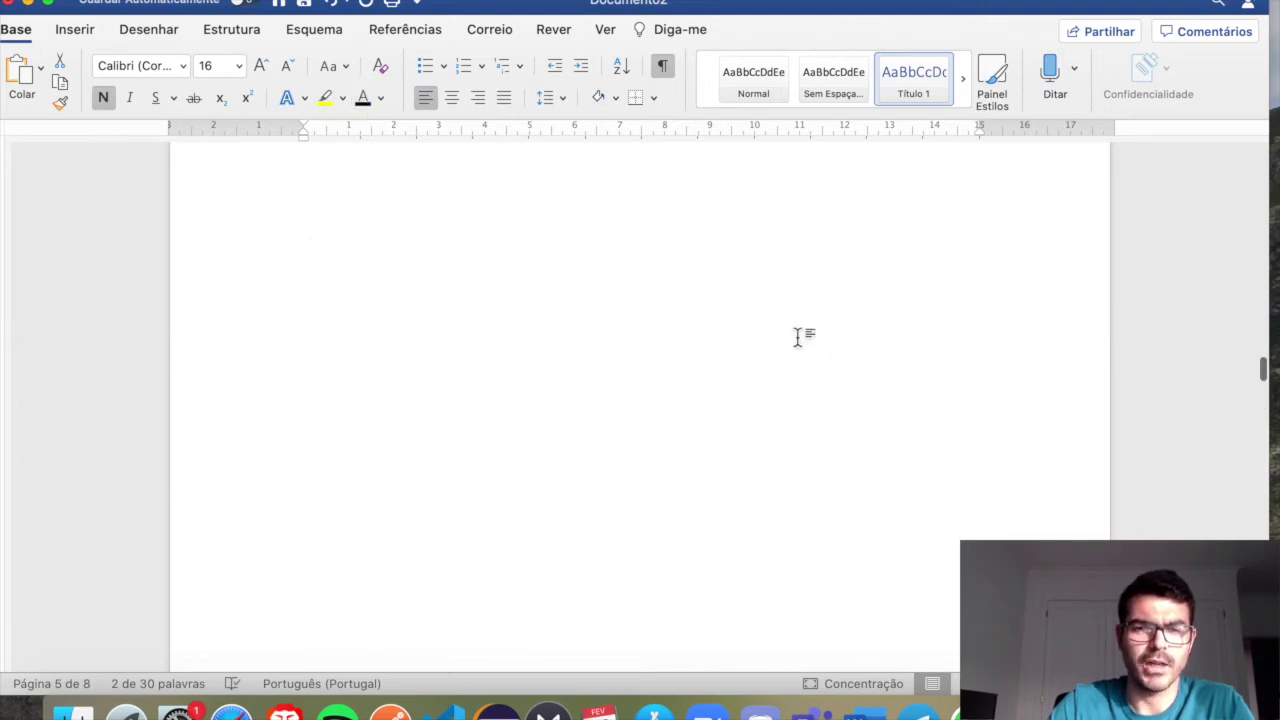
{"action": "scroll", "coordinate": [798, 343], "scroll_direction": "up", "scroll_amount": 20}
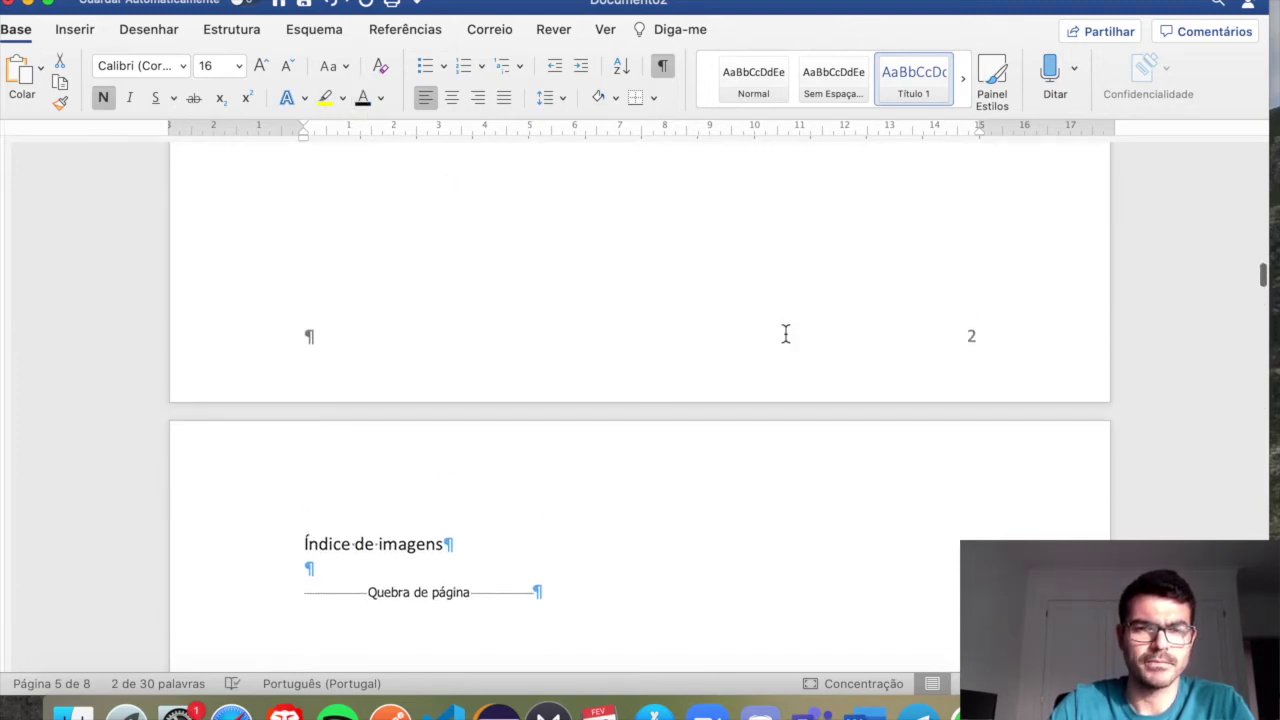
{"action": "scroll", "coordinate": [787, 333], "scroll_direction": "up", "scroll_amount": 10}
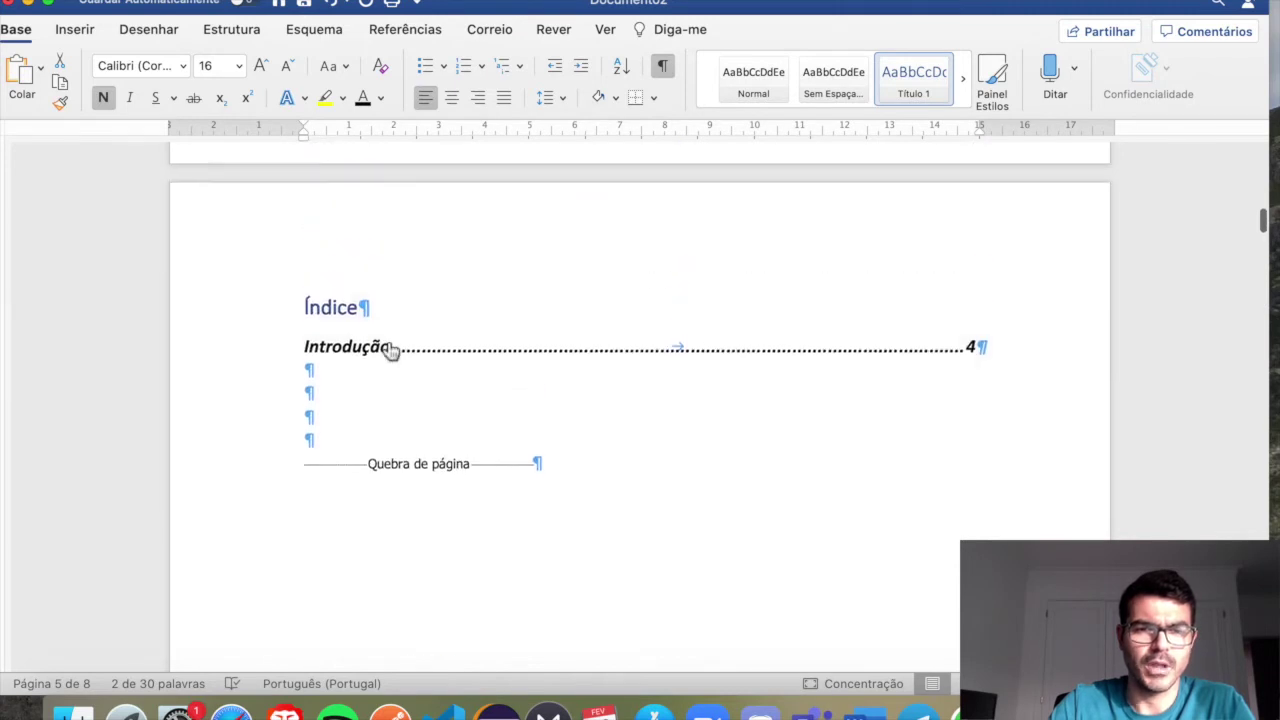
{"action": "right_click", "coordinate": [386, 345]}
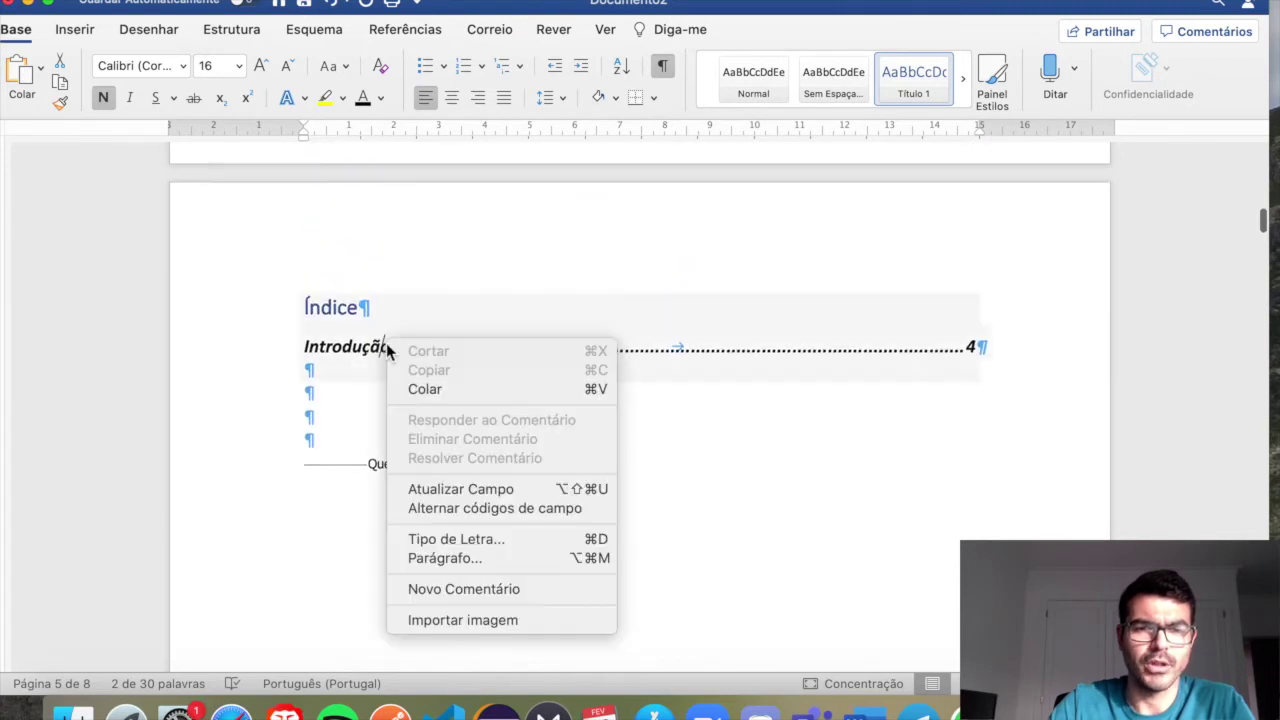
{"action": "left_click", "coordinate": [505, 489]}
{"action": "left_click", "coordinate": [545, 237]}
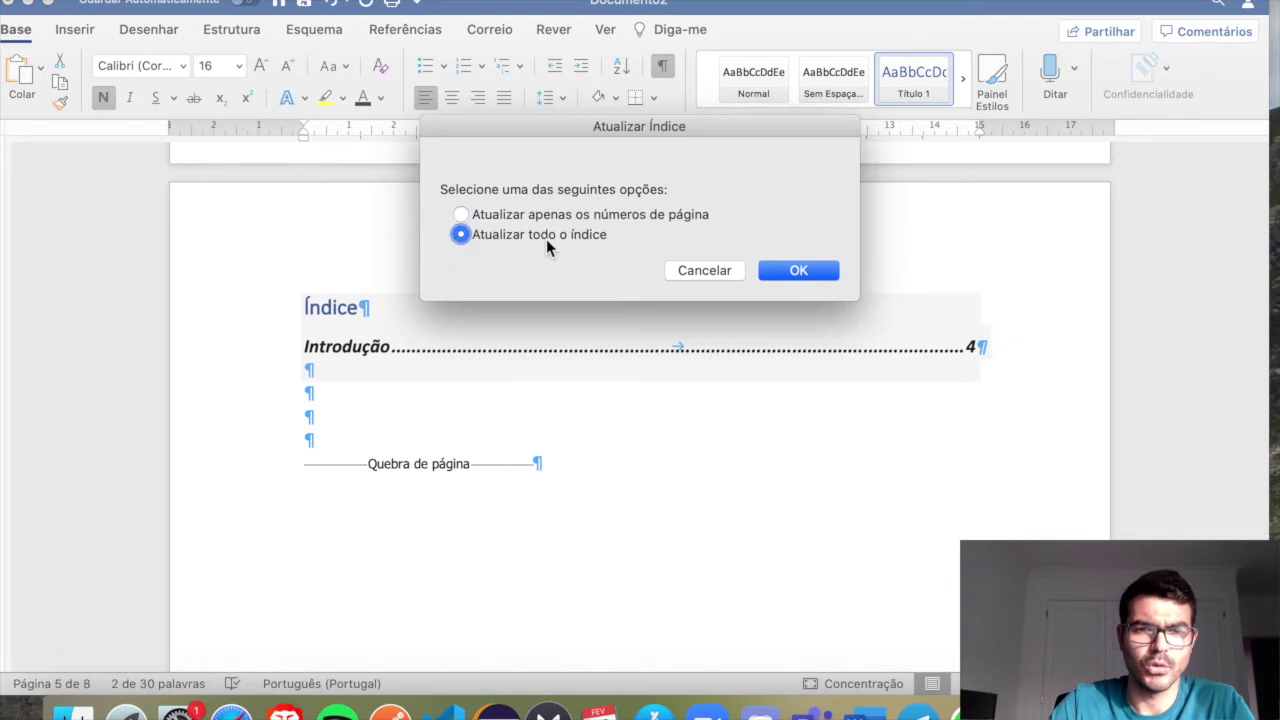
{"action": "left_click", "coordinate": [775, 273]}
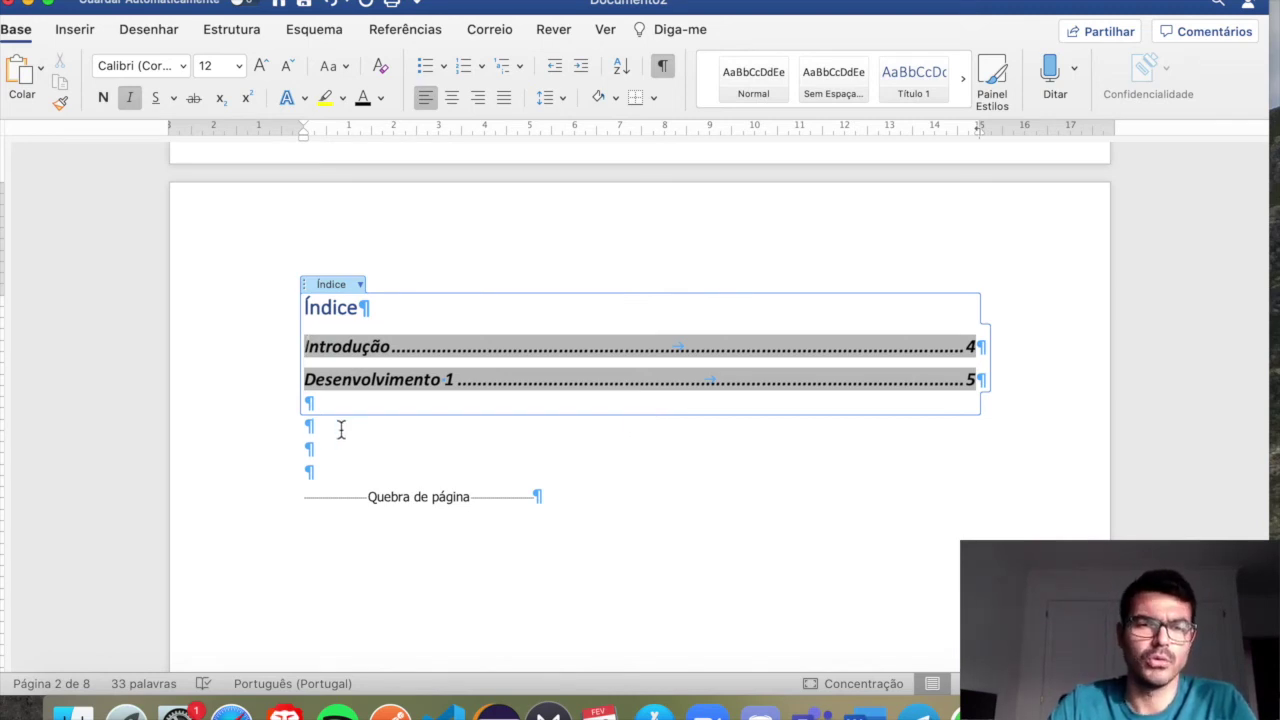
{"action": "left_click", "coordinate": [449, 431]}
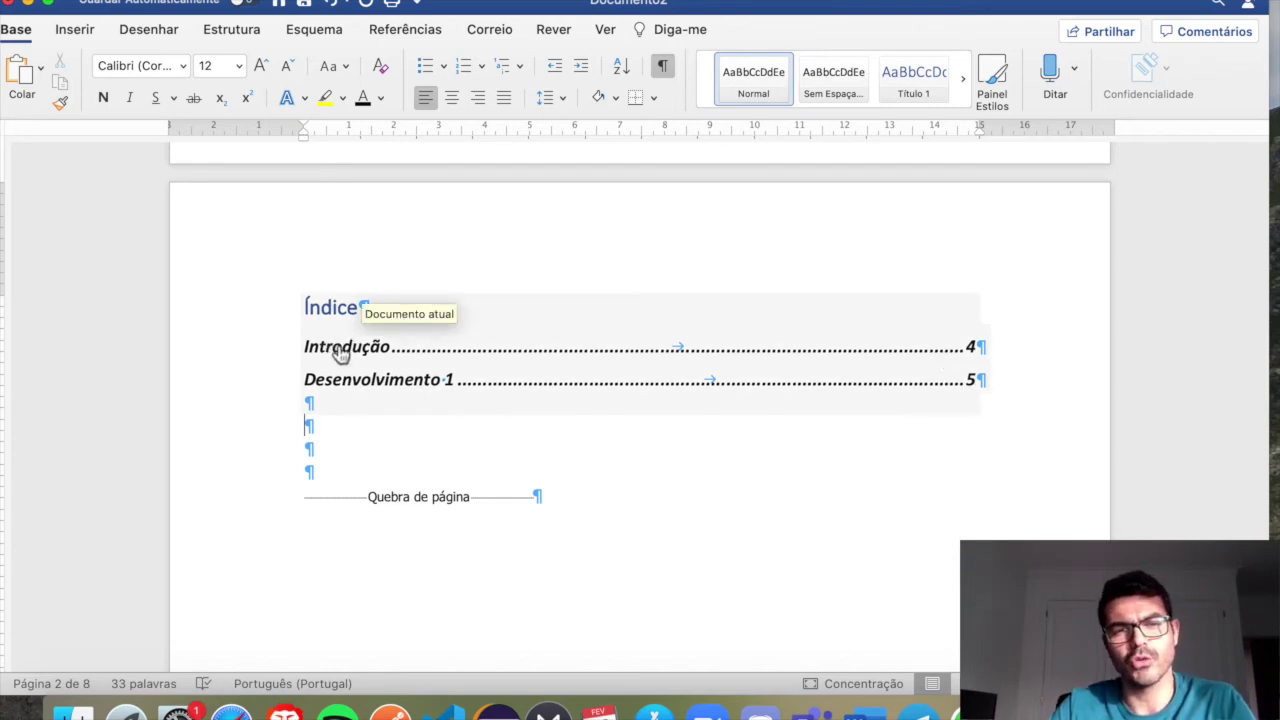
Format the "Índice" title of the table of contents in Calibri (Corpo), size 16, with black text
{"action": "left_click", "coordinate": [391, 310]}
{"action": "double_click", "coordinate": [302, 309]}
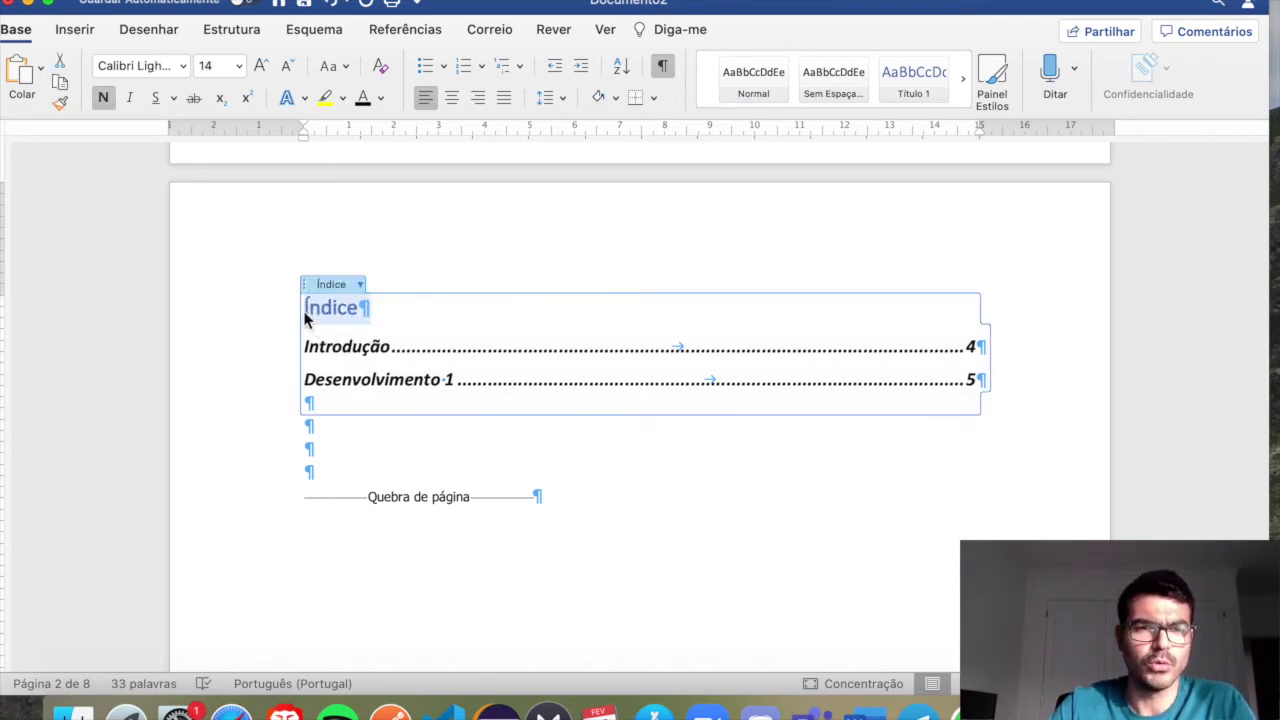
{"action": "left_click", "coordinate": [182, 68]}
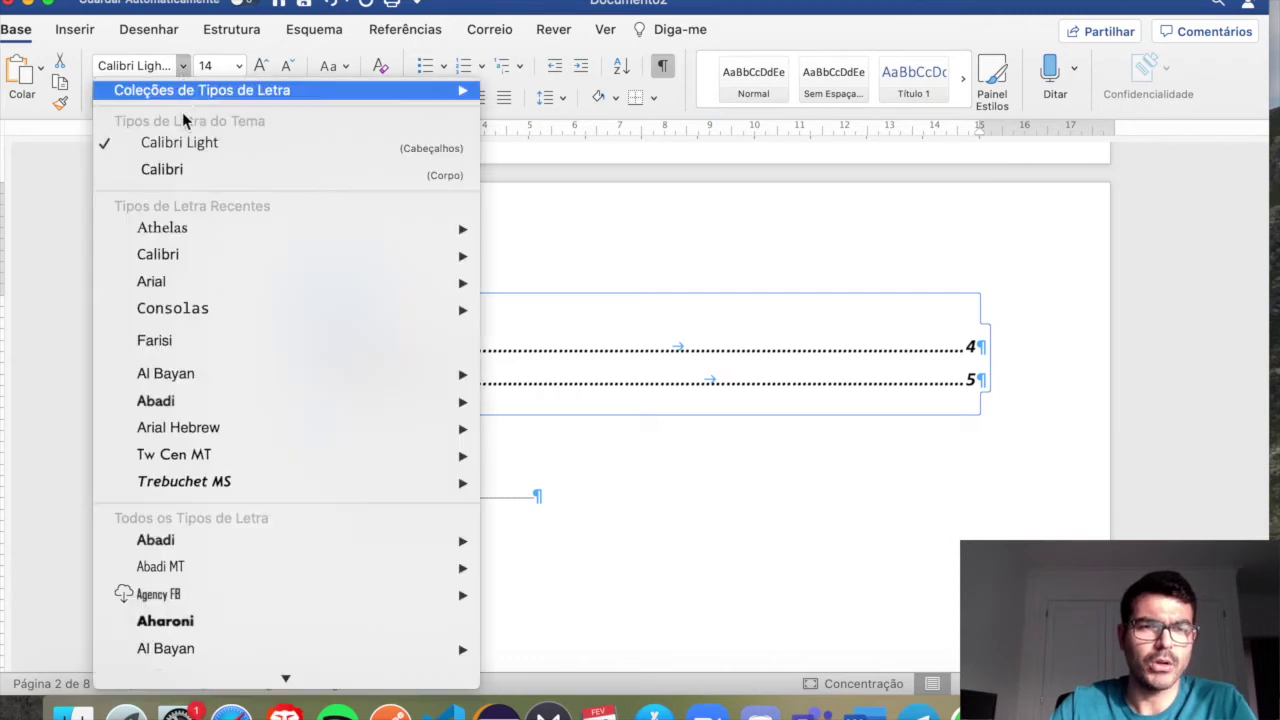
{"action": "left_click", "coordinate": [202, 177]}
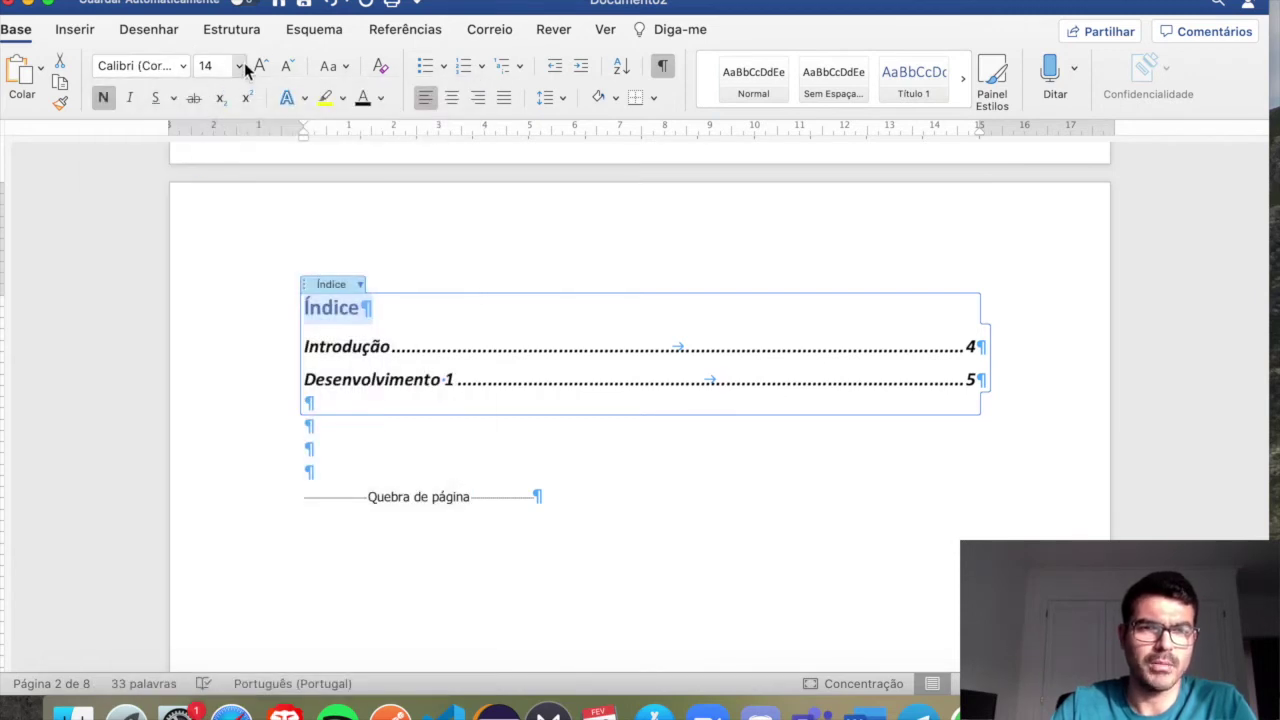
{"action": "left_click", "coordinate": [239, 66]}
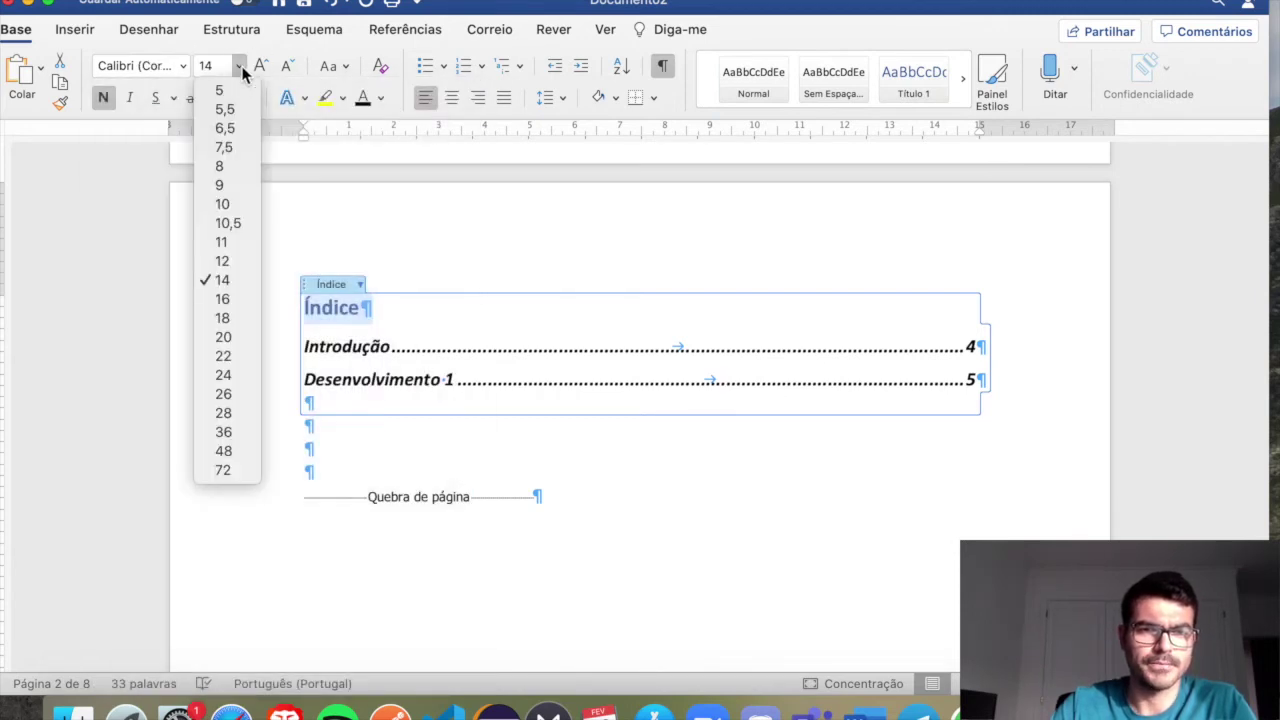
{"action": "left_click", "coordinate": [234, 305]}
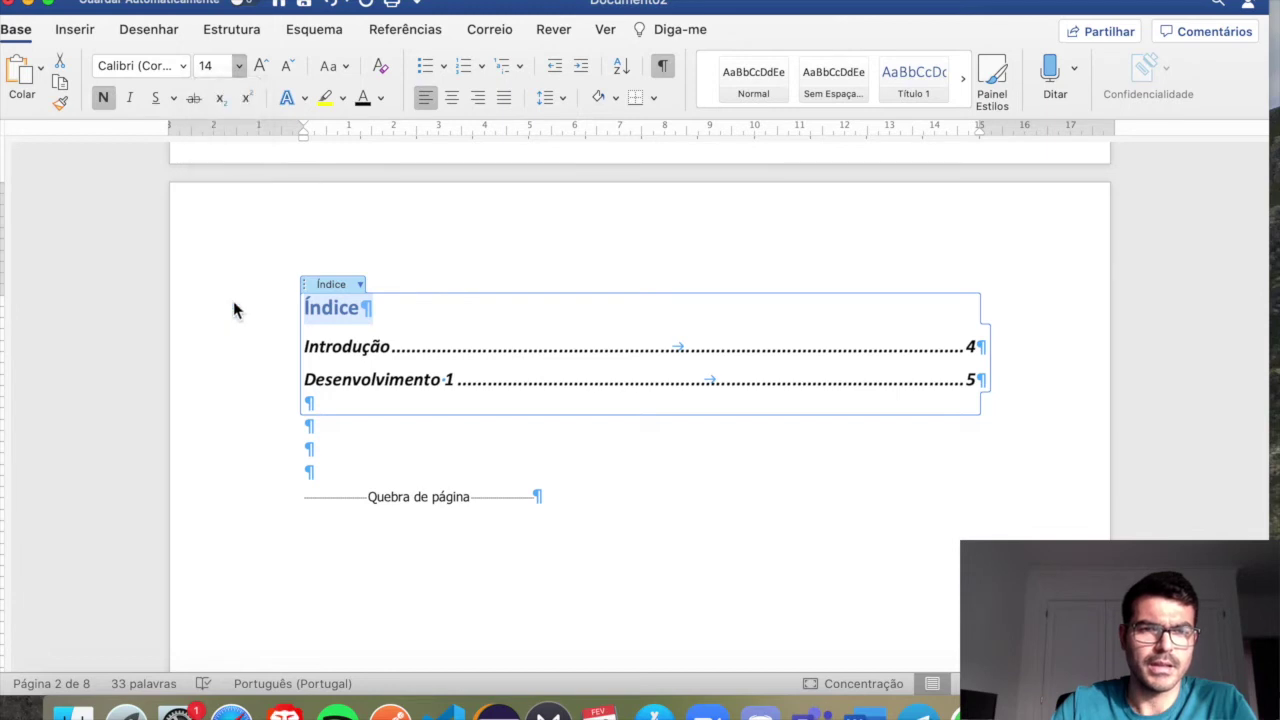
{"action": "left_click", "coordinate": [370, 100]}
{"action": "left_click", "coordinate": [692, 527]}
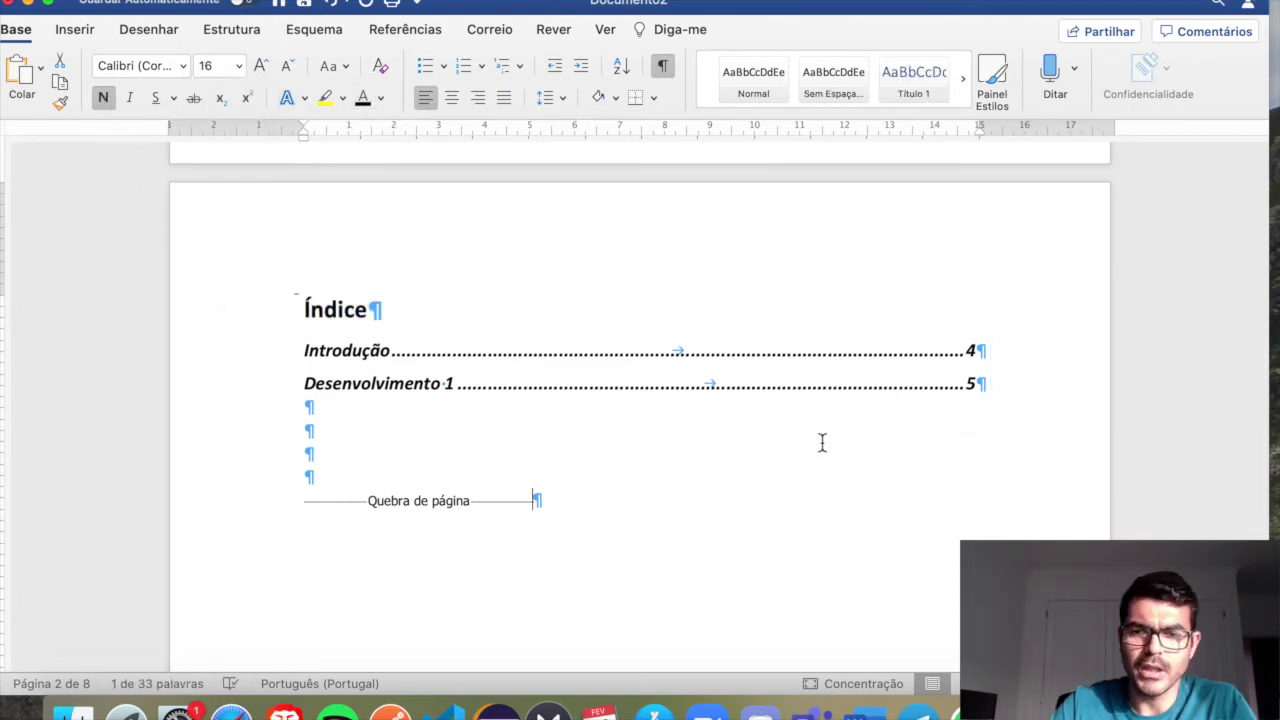
Remove the bold and italic formatting from the "Introdução" and "Desenvolvimento 1" entries in the table of contents
{"action": "left_click_drag", "start_coordinate": [972, 382], "coordinate": [306, 358]}
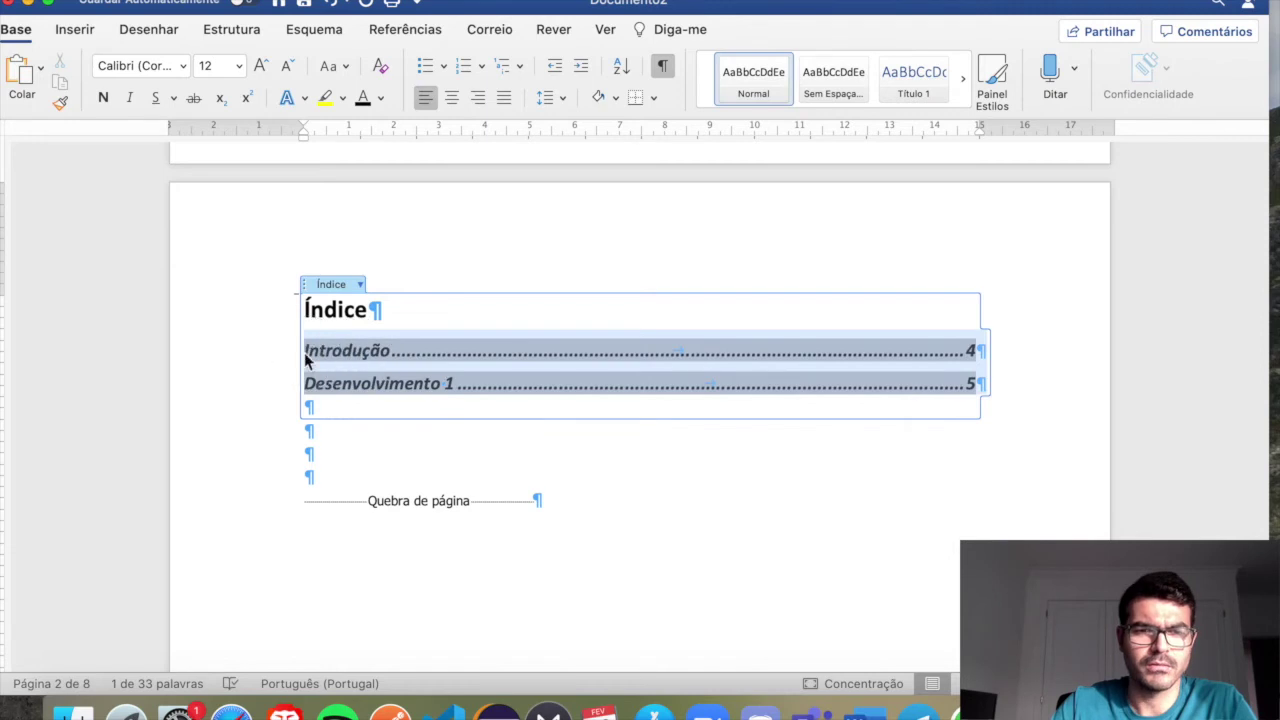
{"action": "left_click", "coordinate": [184, 66]}
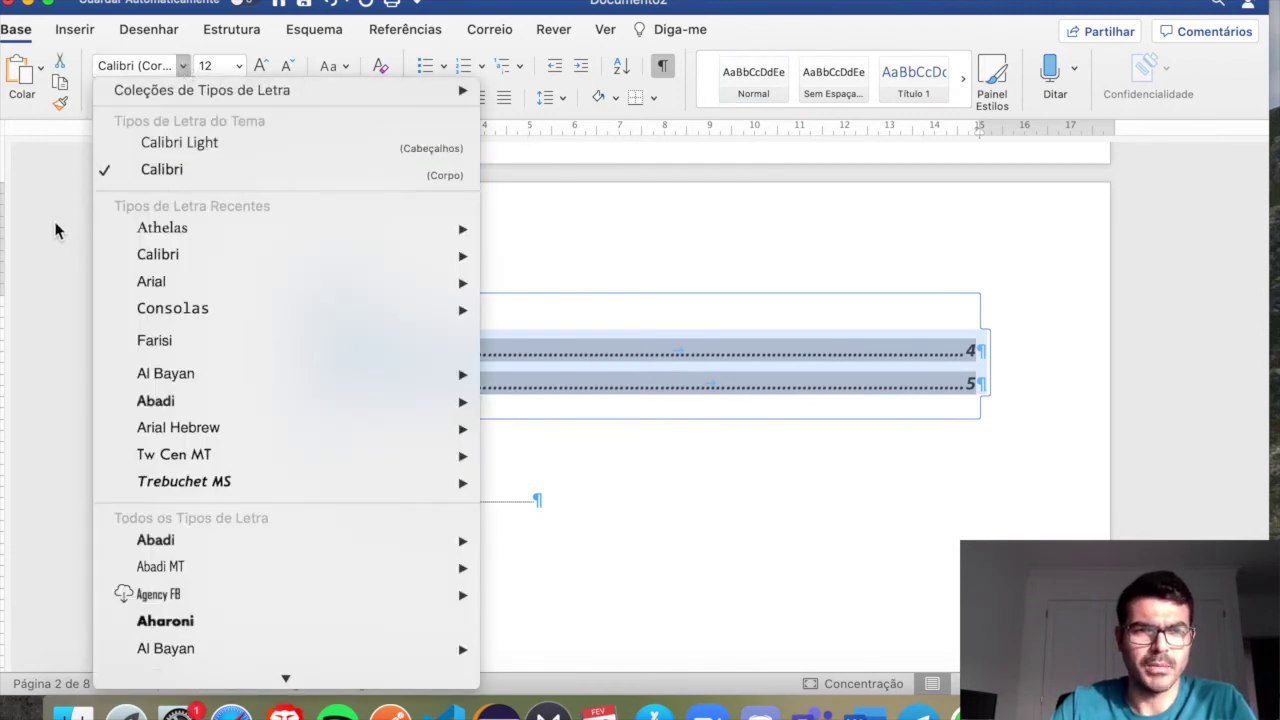
{"action": "left_click", "coordinate": [190, 68]}
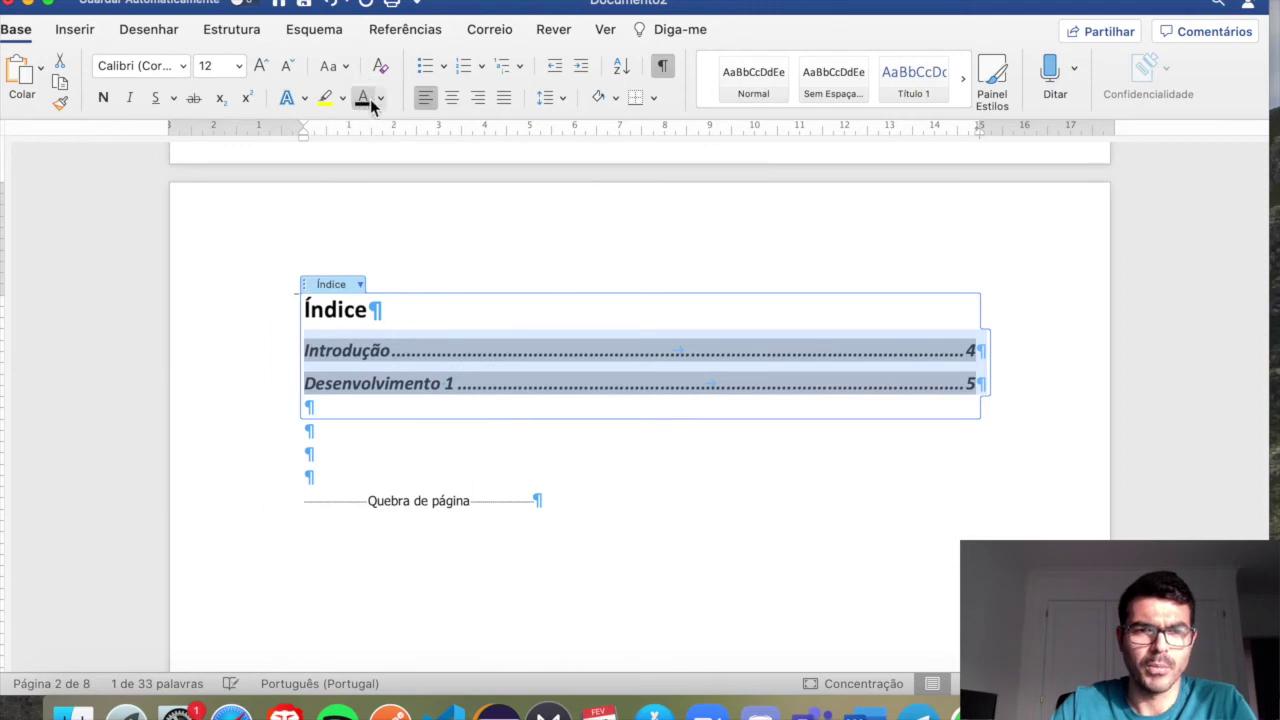
{"action": "left_click", "coordinate": [104, 98]}
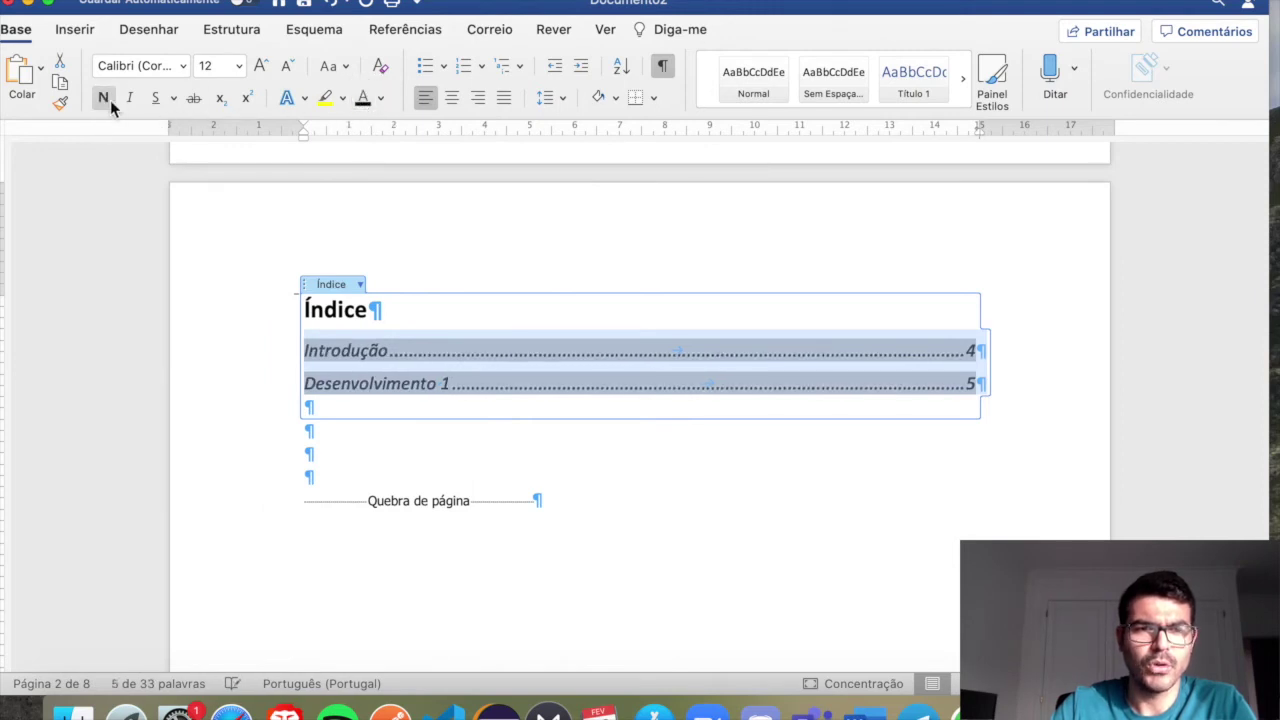
{"action": "left_click", "coordinate": [129, 98]}
{"action": "left_click", "coordinate": [599, 452]}
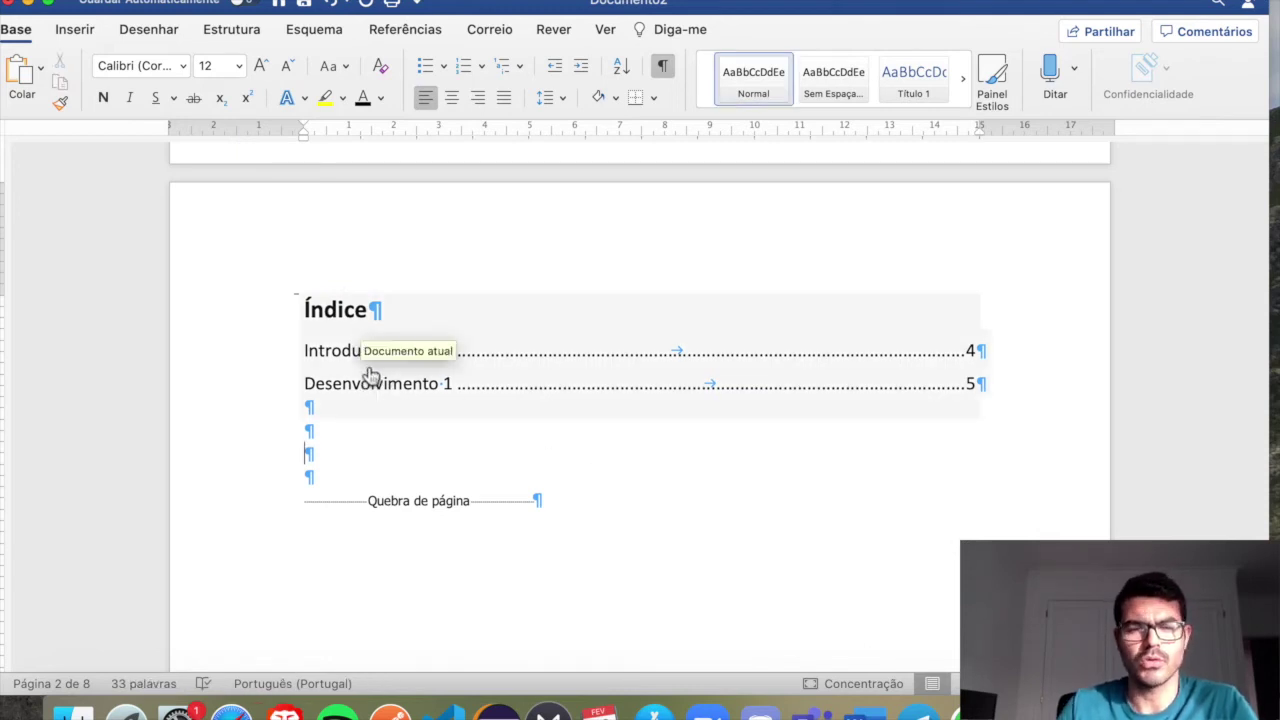
{"action": "left_click", "coordinate": [491, 434]}
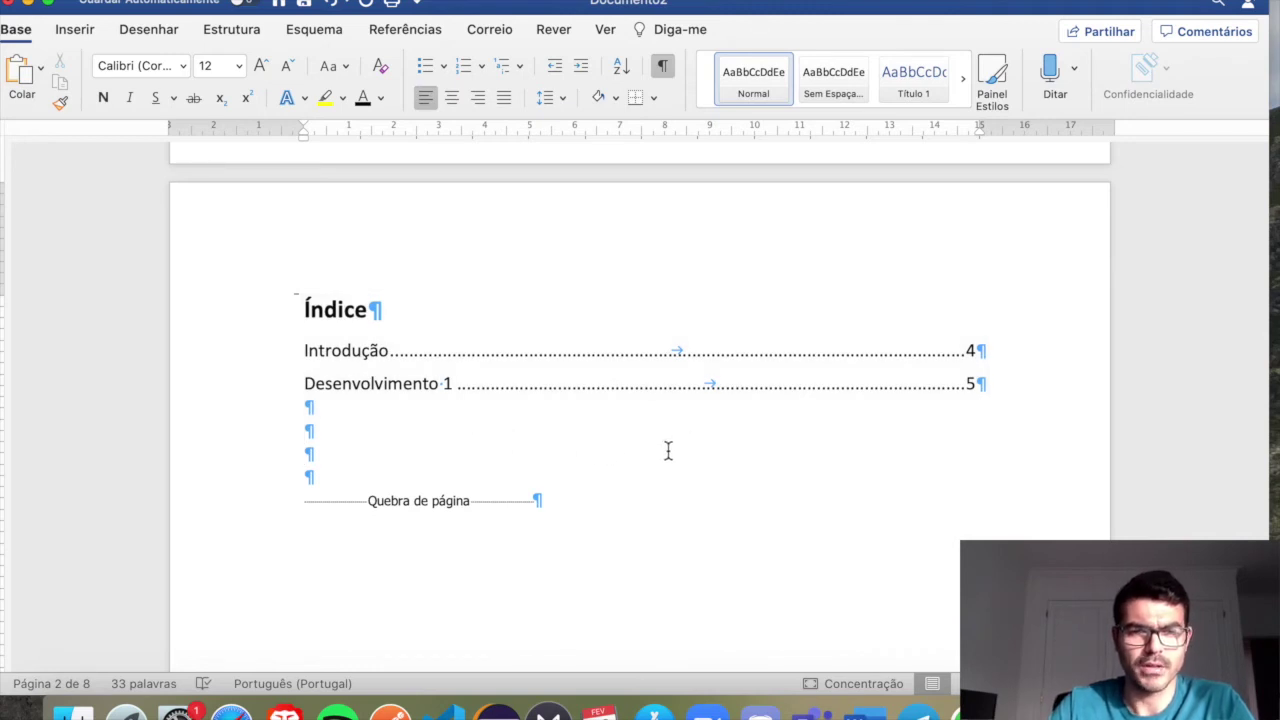
Copy the formatting of the "Desenvolvimento 1" heading onto the "Desenvolvimento 2" heading with the format painter
{"action": "scroll", "coordinate": [667, 450], "scroll_direction": "down", "scroll_amount": 15}
{"action": "scroll", "coordinate": [670, 447], "scroll_direction": "down", "scroll_amount": 15}
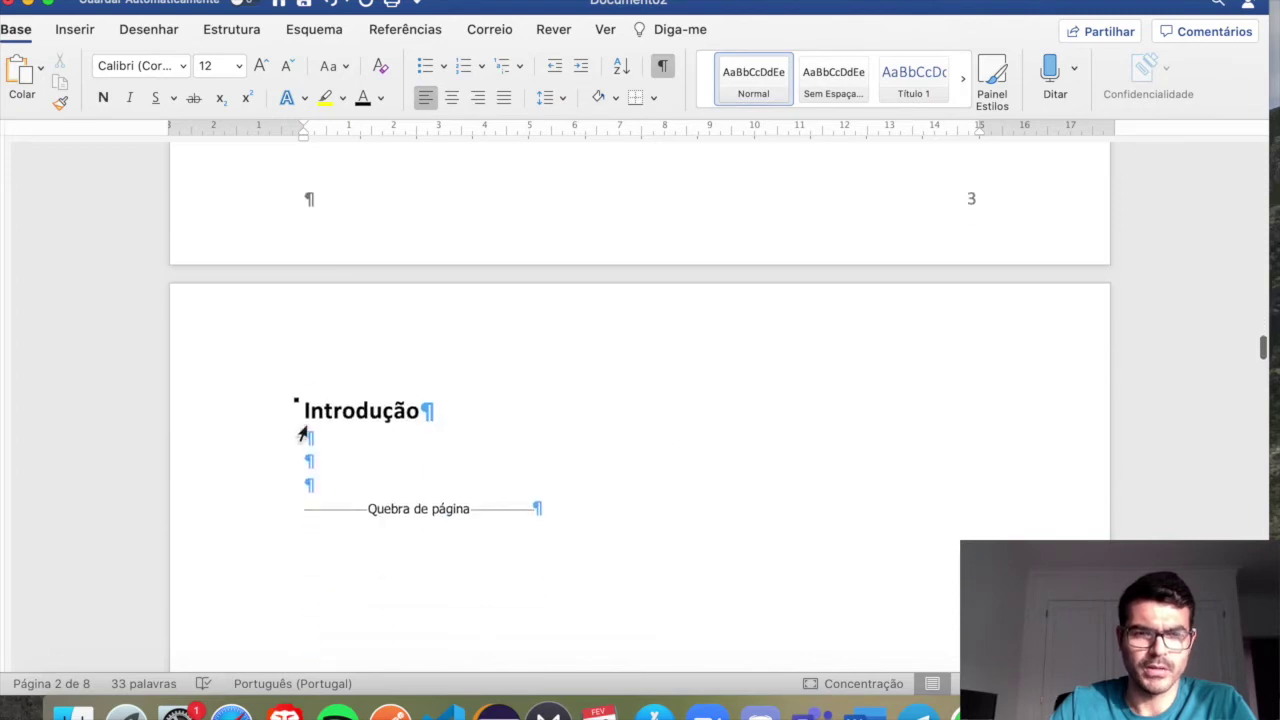
{"action": "scroll", "coordinate": [549, 457], "scroll_direction": "down", "scroll_amount": 15}
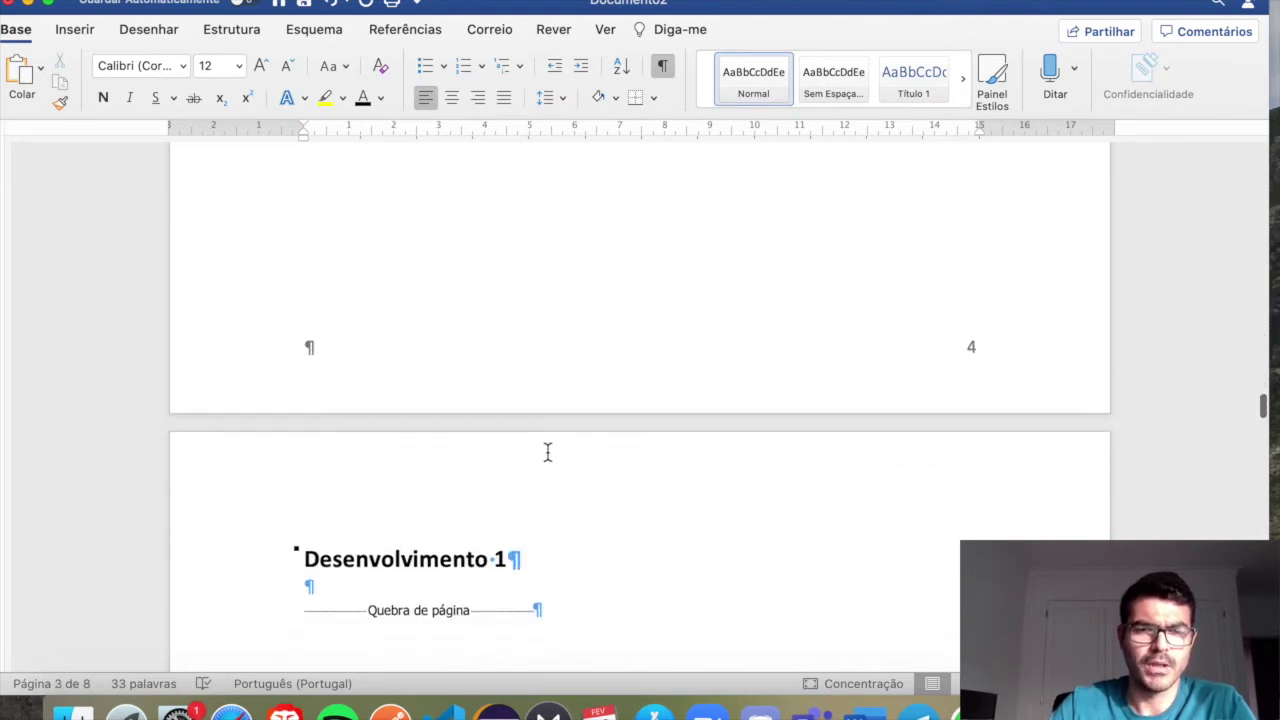
{"action": "scroll", "coordinate": [471, 505], "scroll_direction": "down", "scroll_amount": 15}
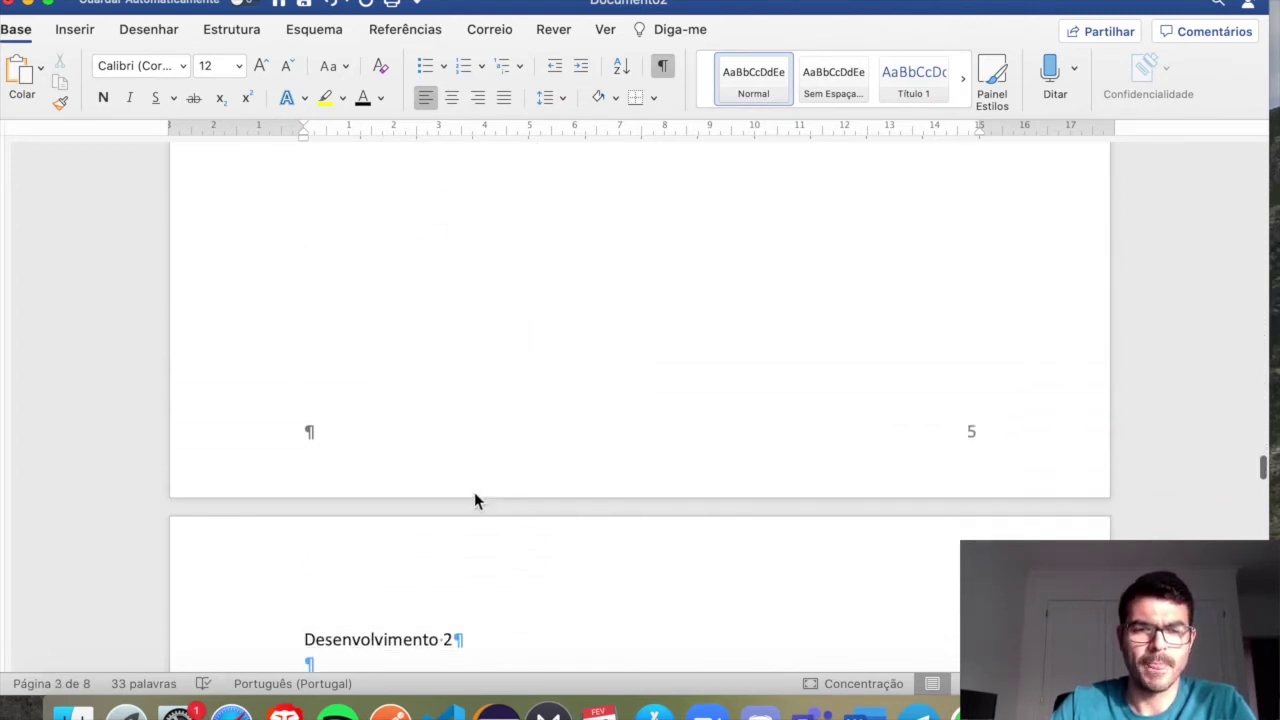
{"action": "scroll", "coordinate": [392, 475], "scroll_direction": "up", "scroll_amount": 15}
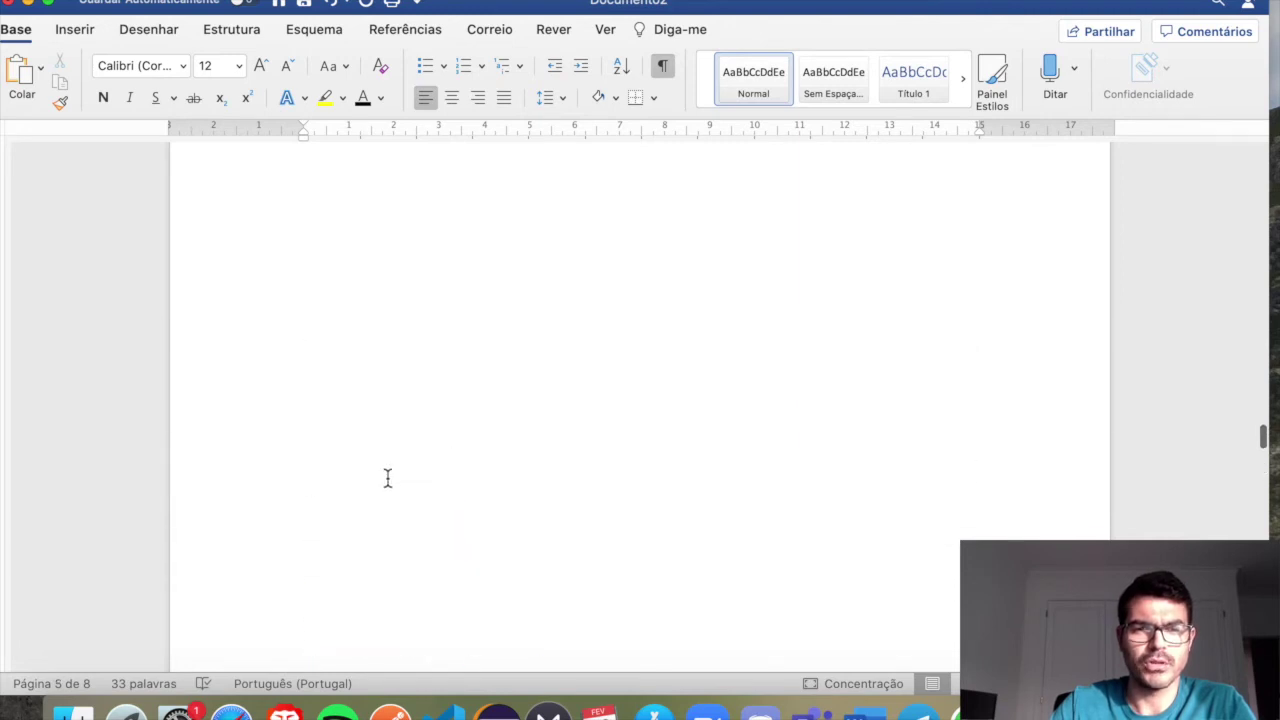
{"action": "left_click_drag", "start_coordinate": [530, 330], "coordinate": [343, 331]}
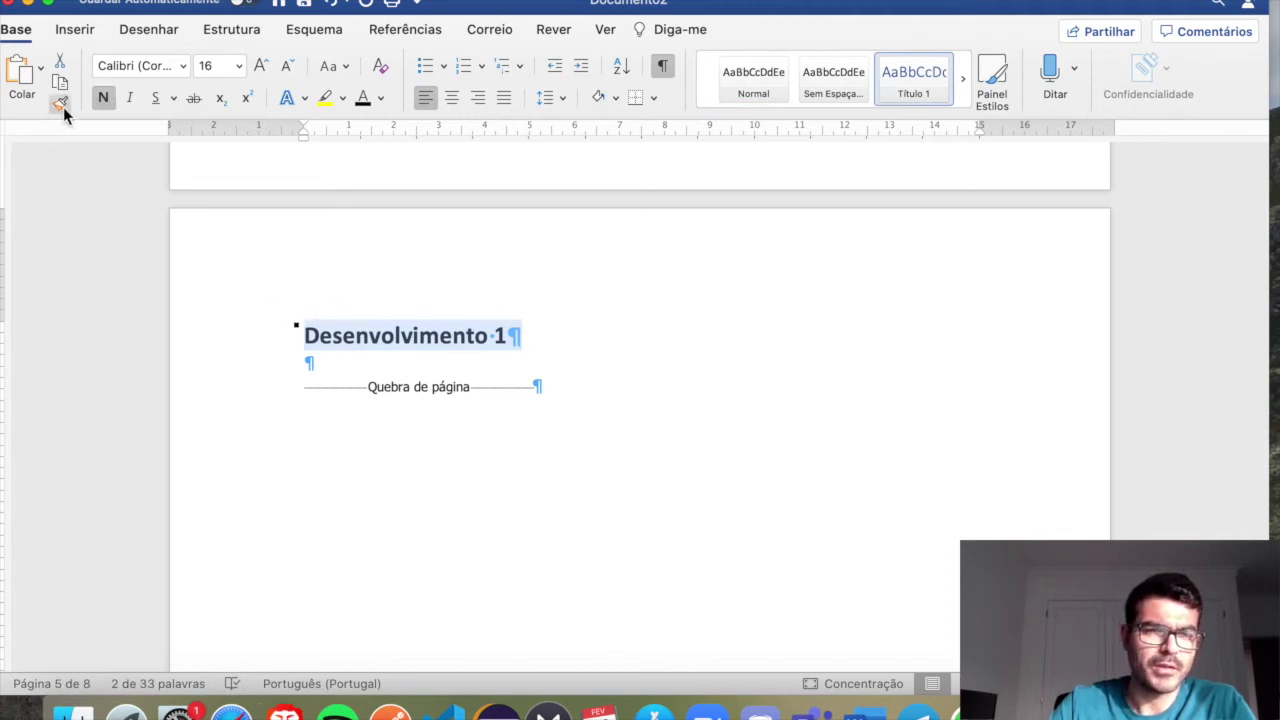
{"action": "left_click", "coordinate": [378, 388]}
{"action": "left_click", "coordinate": [270, 336]}
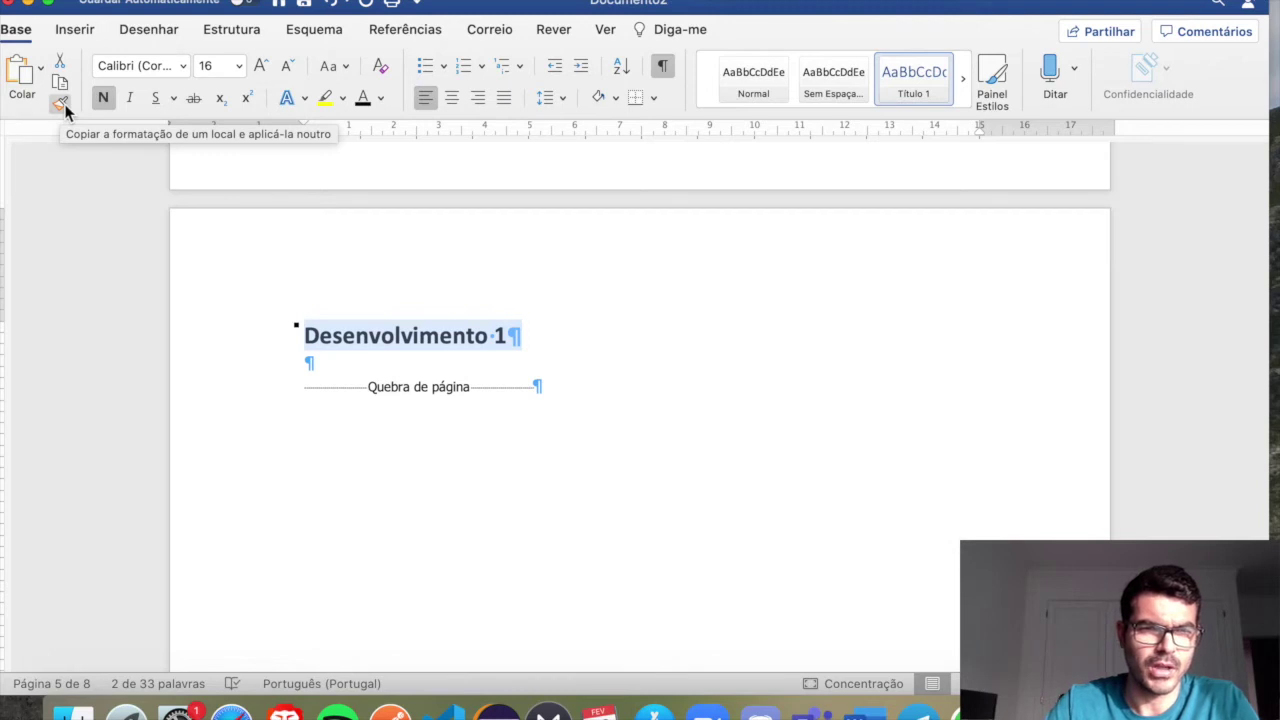
{"action": "left_click", "coordinate": [62, 104]}
{"action": "scroll", "coordinate": [366, 400], "scroll_direction": "down", "scroll_amount": 15}
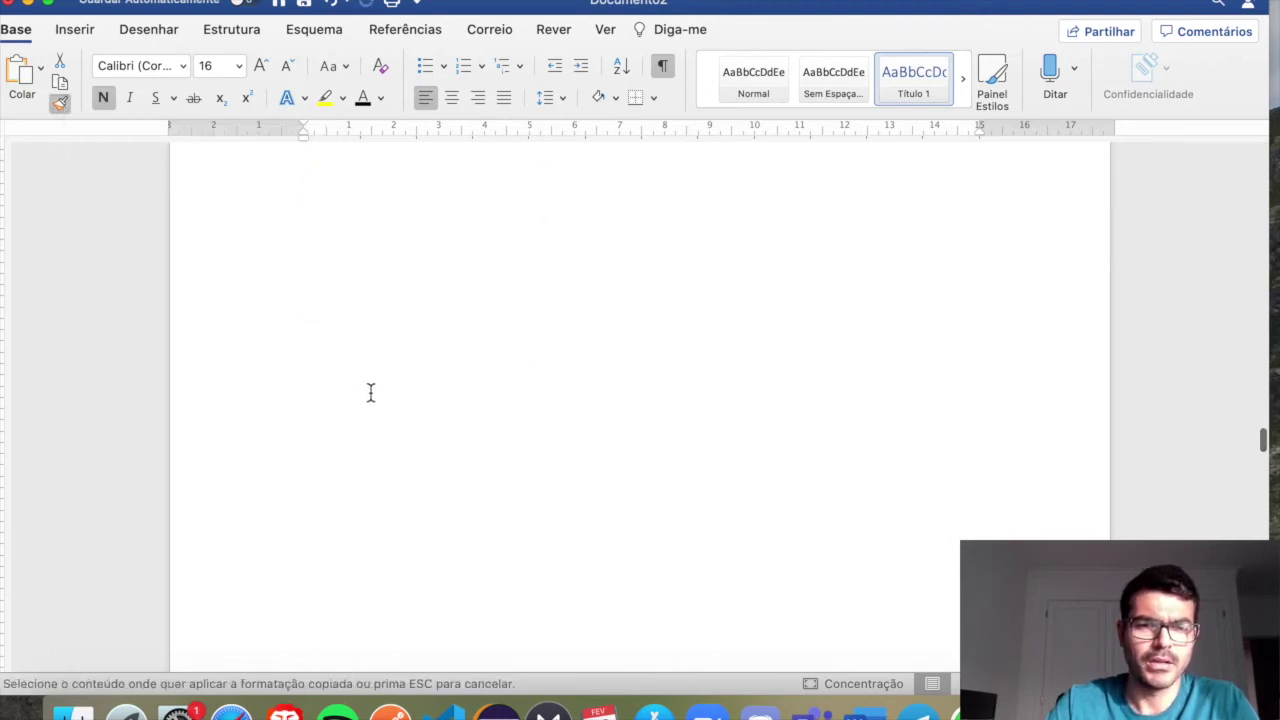
{"action": "scroll", "coordinate": [370, 390], "scroll_direction": "down", "scroll_amount": 3}
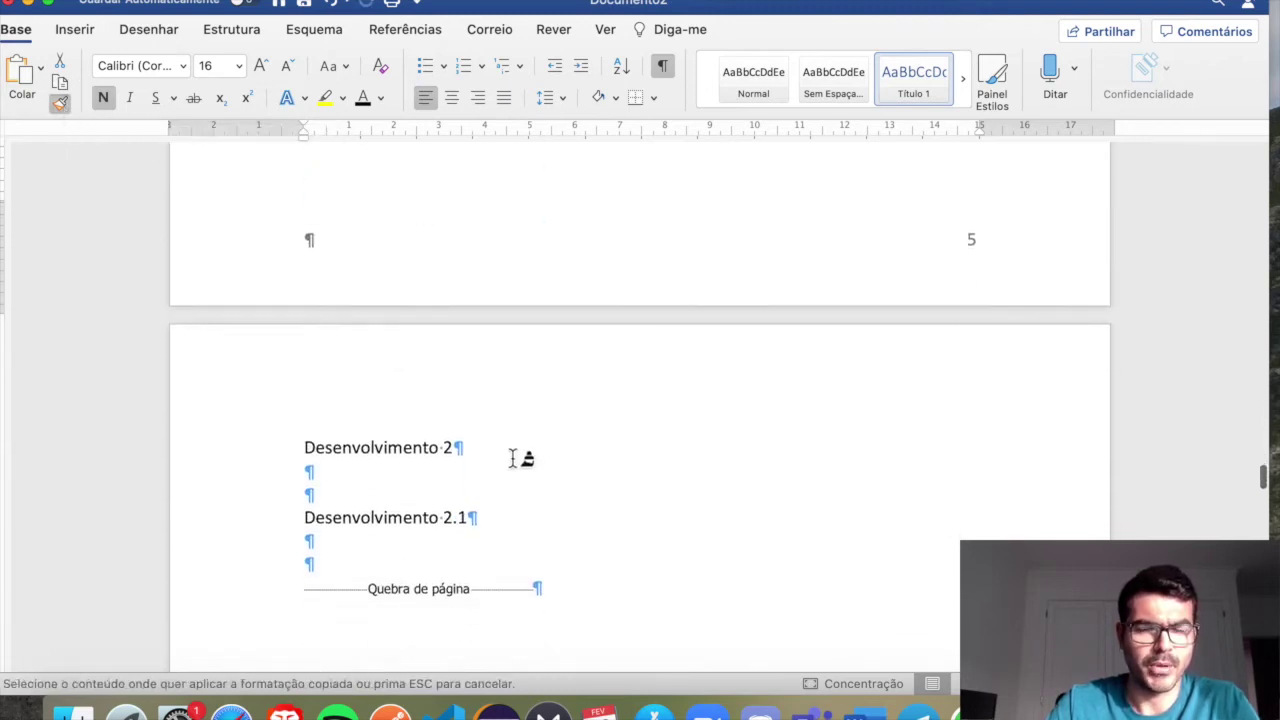
{"action": "left_click", "coordinate": [444, 451]}
{"action": "left_click_drag", "start_coordinate": [444, 451], "coordinate": [343, 455]}
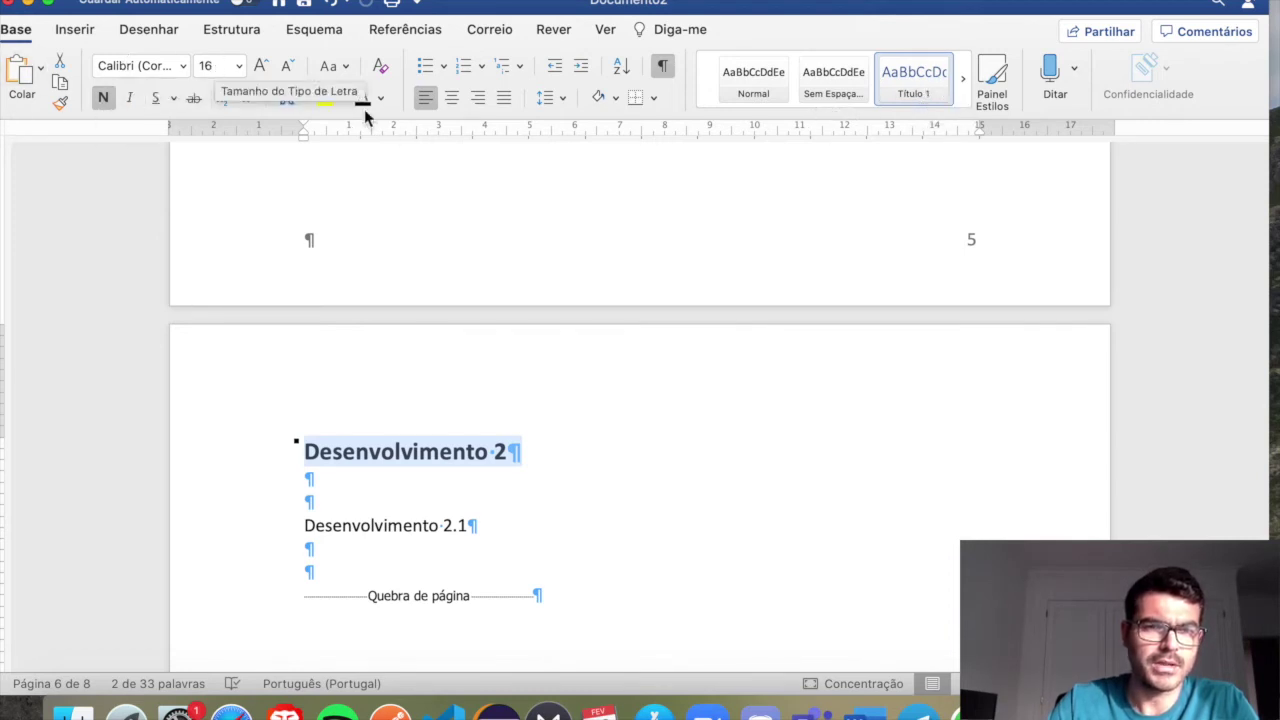
{"action": "left_click", "coordinate": [584, 485]}
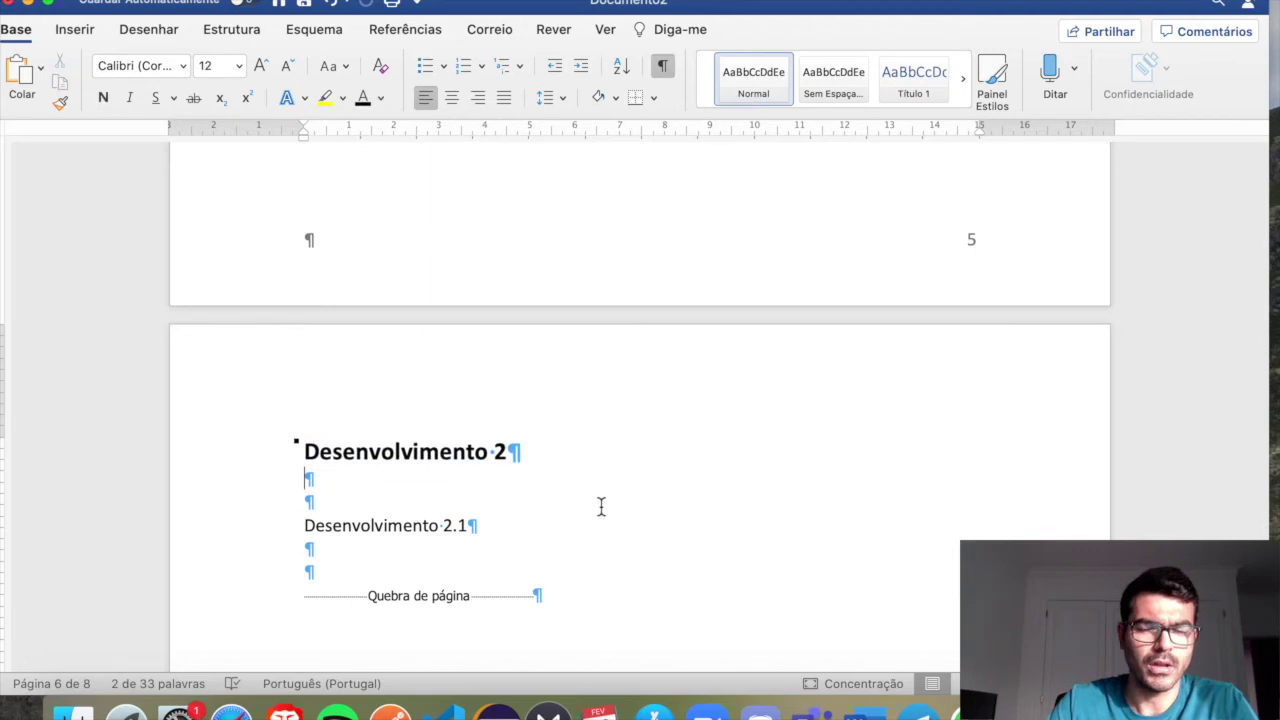
Update the entire table of contents again so it includes the "Desenvolvimento 2" heading
{"action": "scroll", "coordinate": [738, 444], "scroll_direction": "down", "scroll_amount": 5}
{"action": "scroll", "coordinate": [740, 446], "scroll_direction": "up", "scroll_amount": 10}
{"action": "scroll", "coordinate": [740, 446], "scroll_direction": "up", "scroll_amount": 5}
{"action": "left_click", "coordinate": [557, 410]}
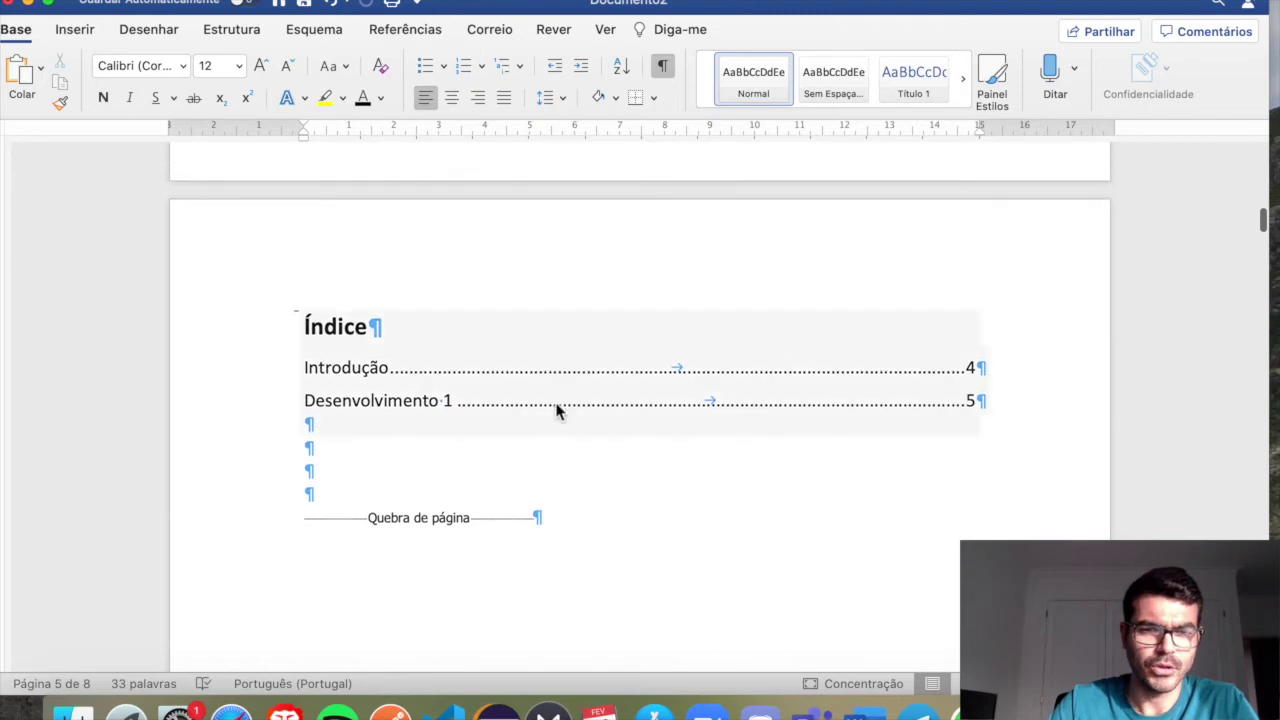
{"action": "right_click", "coordinate": [557, 410]}
{"action": "left_click", "coordinate": [675, 540]}
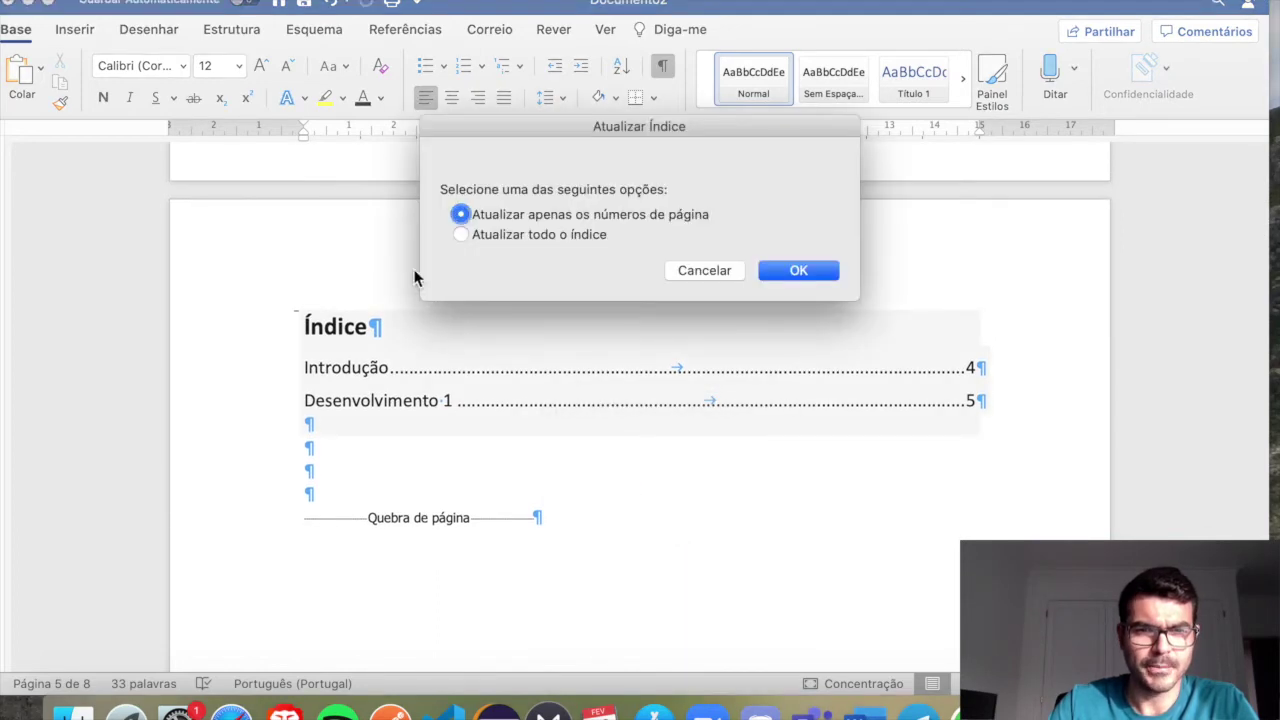
{"action": "left_click", "coordinate": [531, 238]}
{"action": "left_click", "coordinate": [798, 271]}
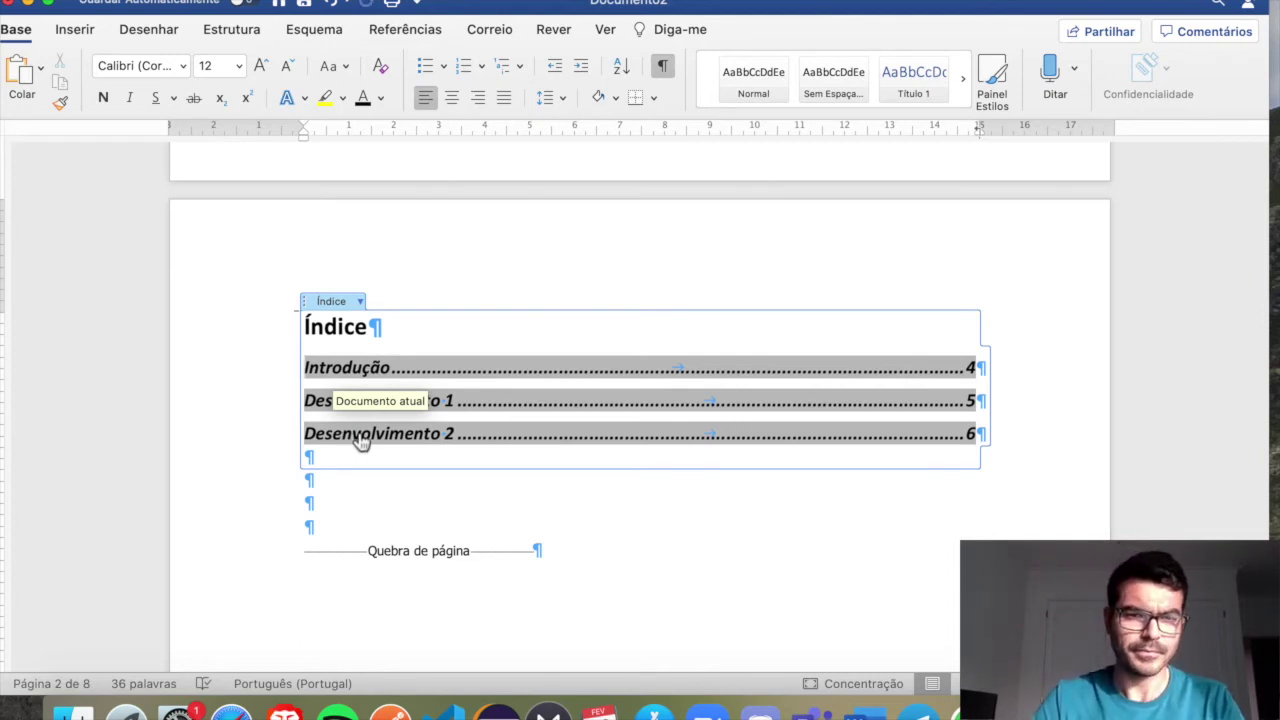
Apply the Título 2 style to the "Desenvolvimento 2.1" subheading on the "Desenvolvimento 2" page
{"action": "left_click", "coordinate": [360, 438]}
{"action": "triple_click", "coordinate": [408, 257]}
{"action": "left_click", "coordinate": [669, 349]}
{"action": "left_click", "coordinate": [258, 334]}
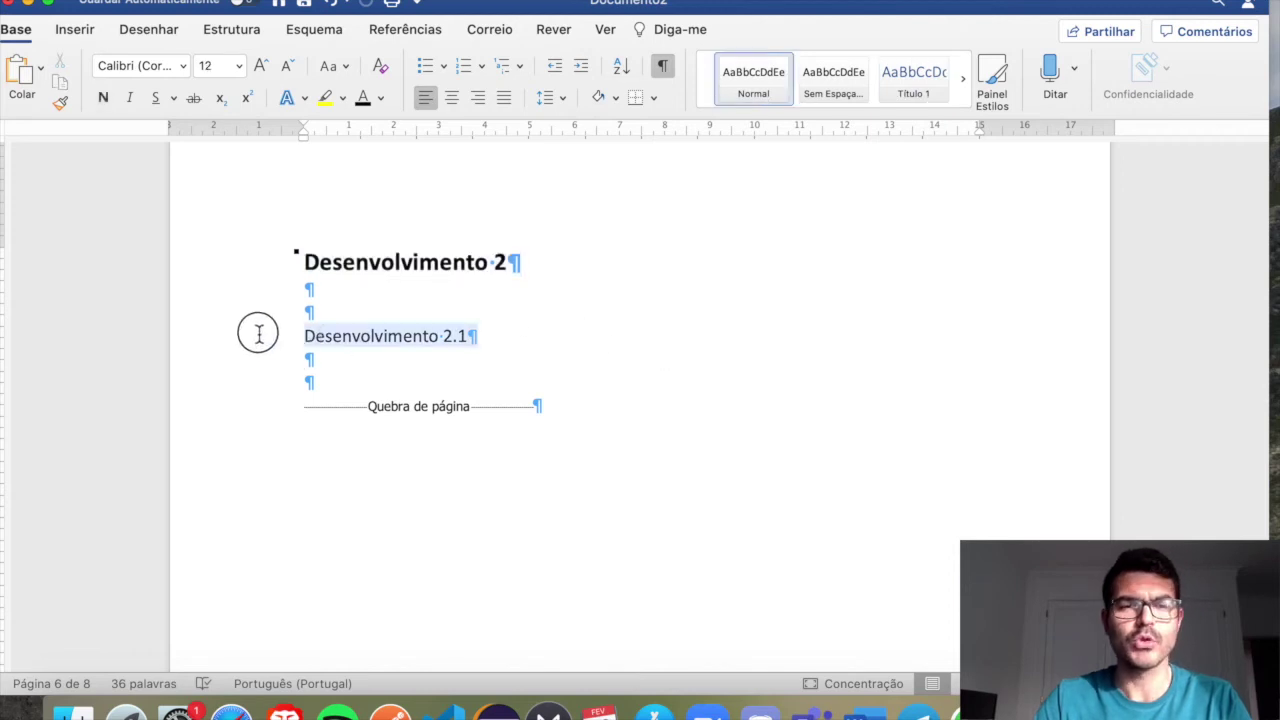
{"action": "left_click", "coordinate": [565, 361]}
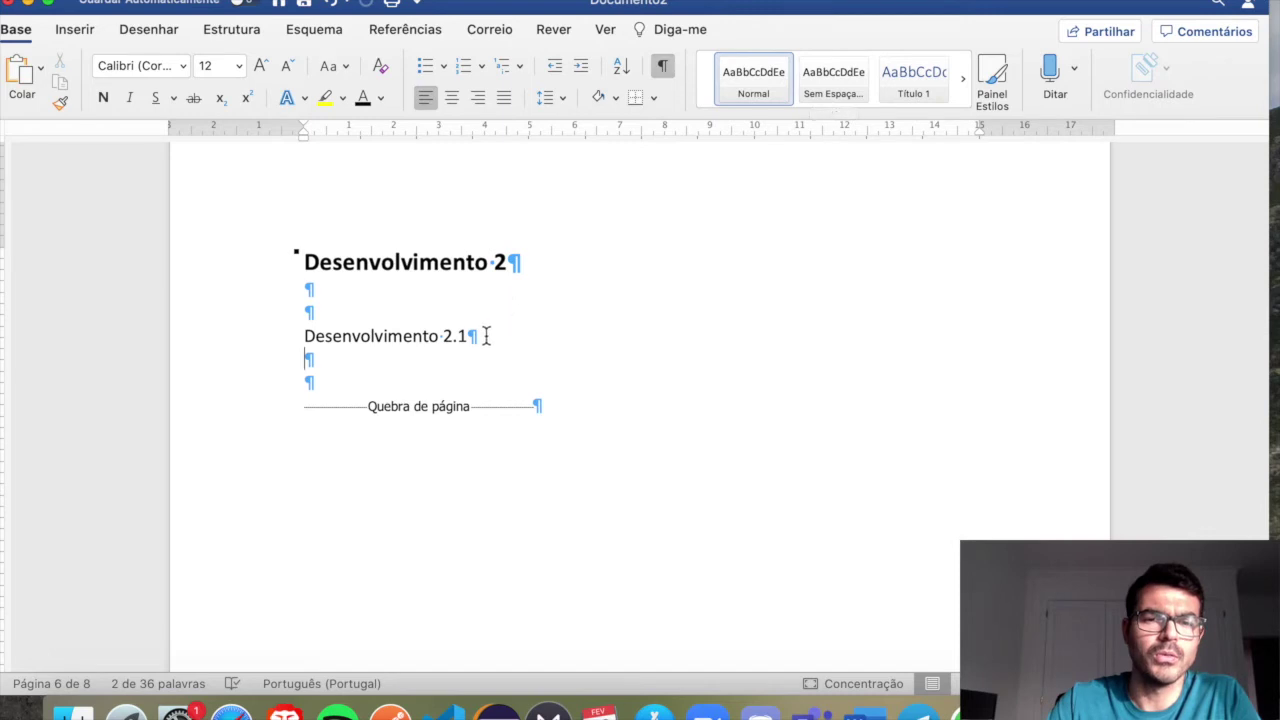
{"action": "left_click_drag", "start_coordinate": [486, 336], "coordinate": [305, 338]}
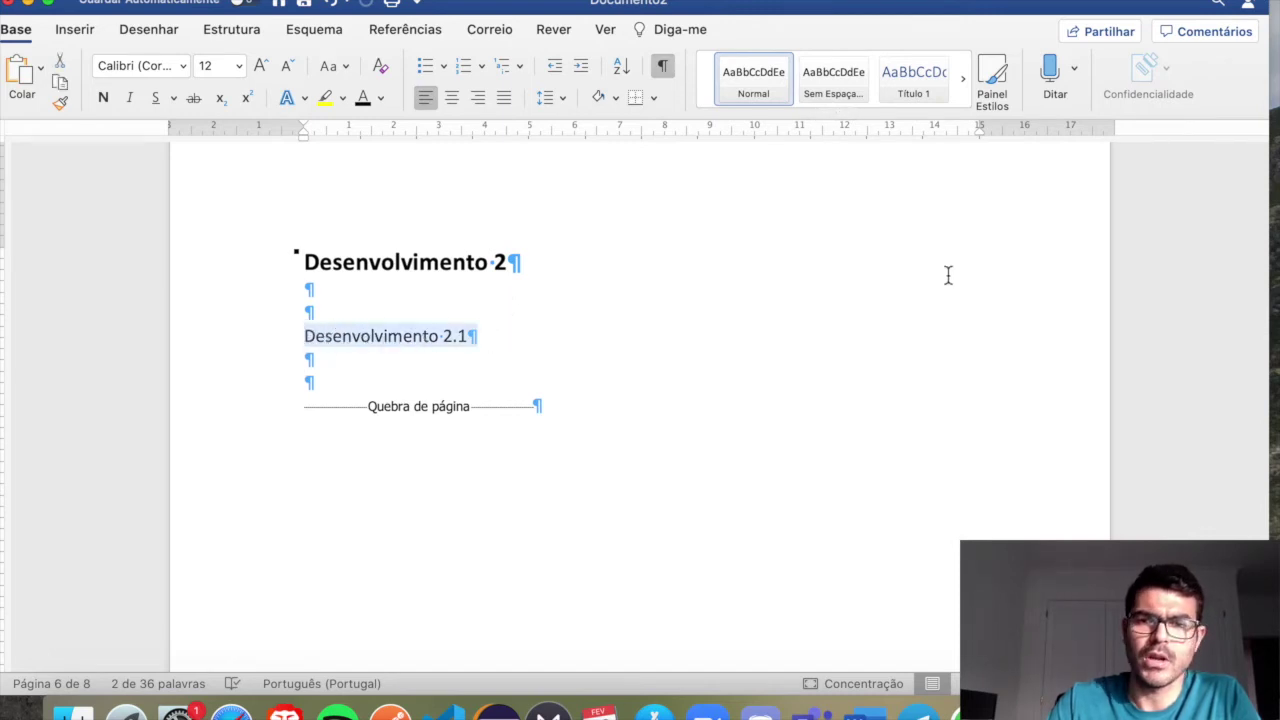
{"action": "left_click", "coordinate": [833, 114]}
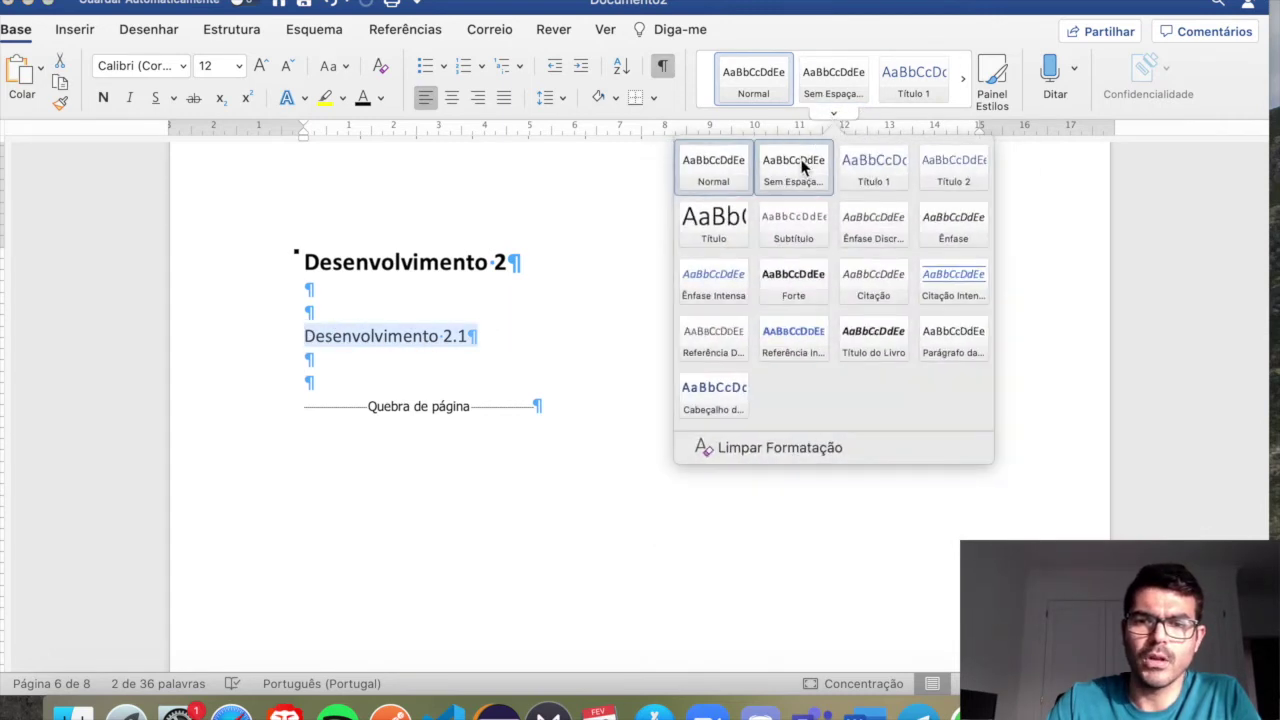
{"action": "left_click", "coordinate": [955, 170]}
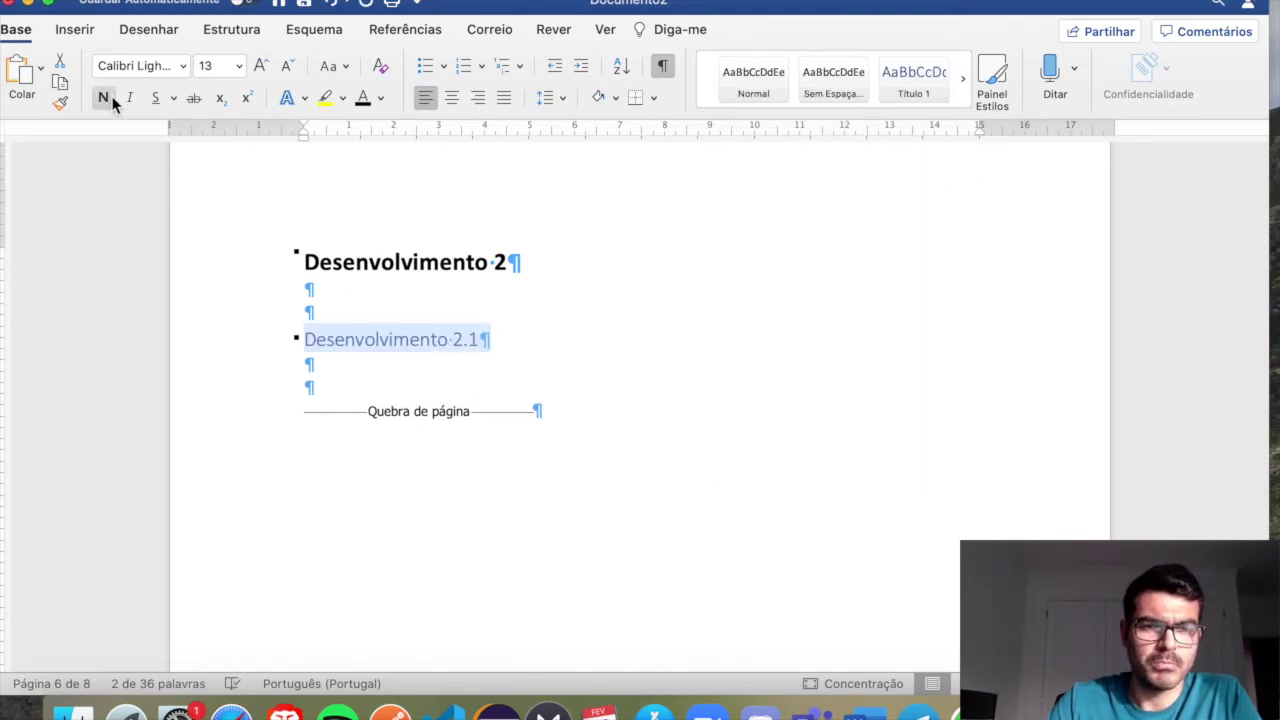
Format the "Desenvolvimento 2.1" subheading in size 14, bold, with black text
{"action": "left_click", "coordinate": [241, 65]}
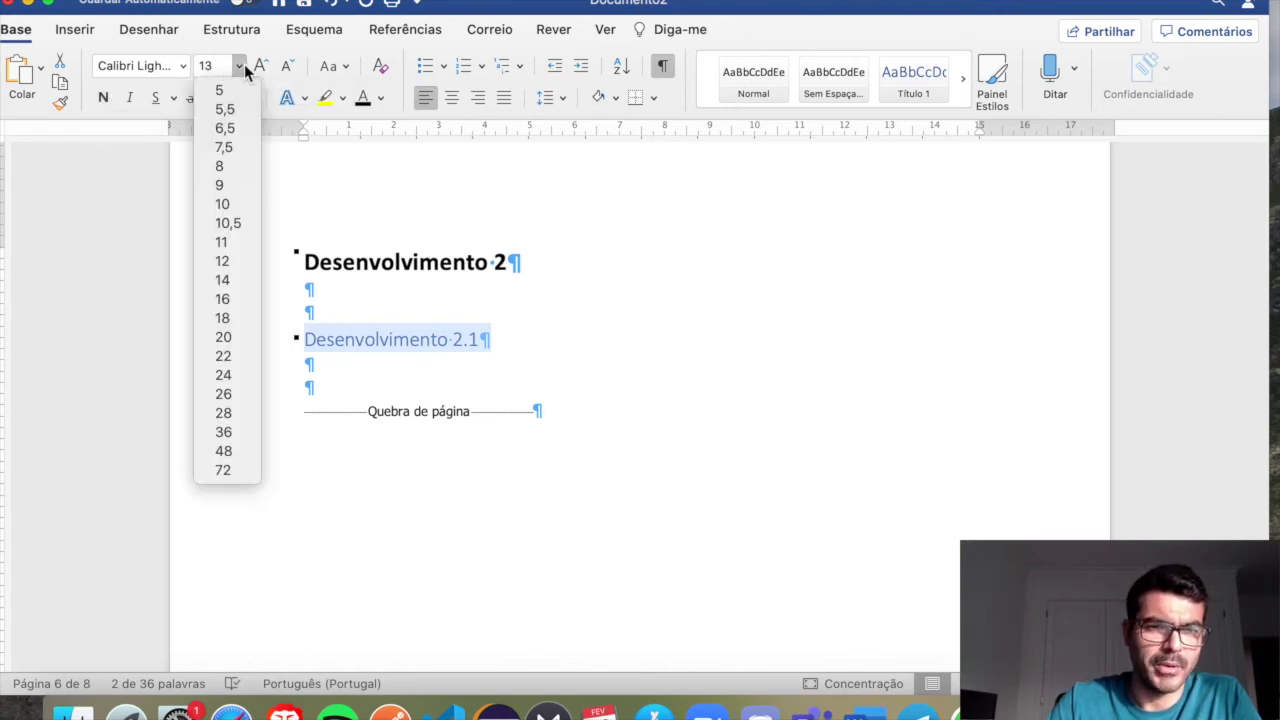
{"action": "left_click", "coordinate": [234, 279]}
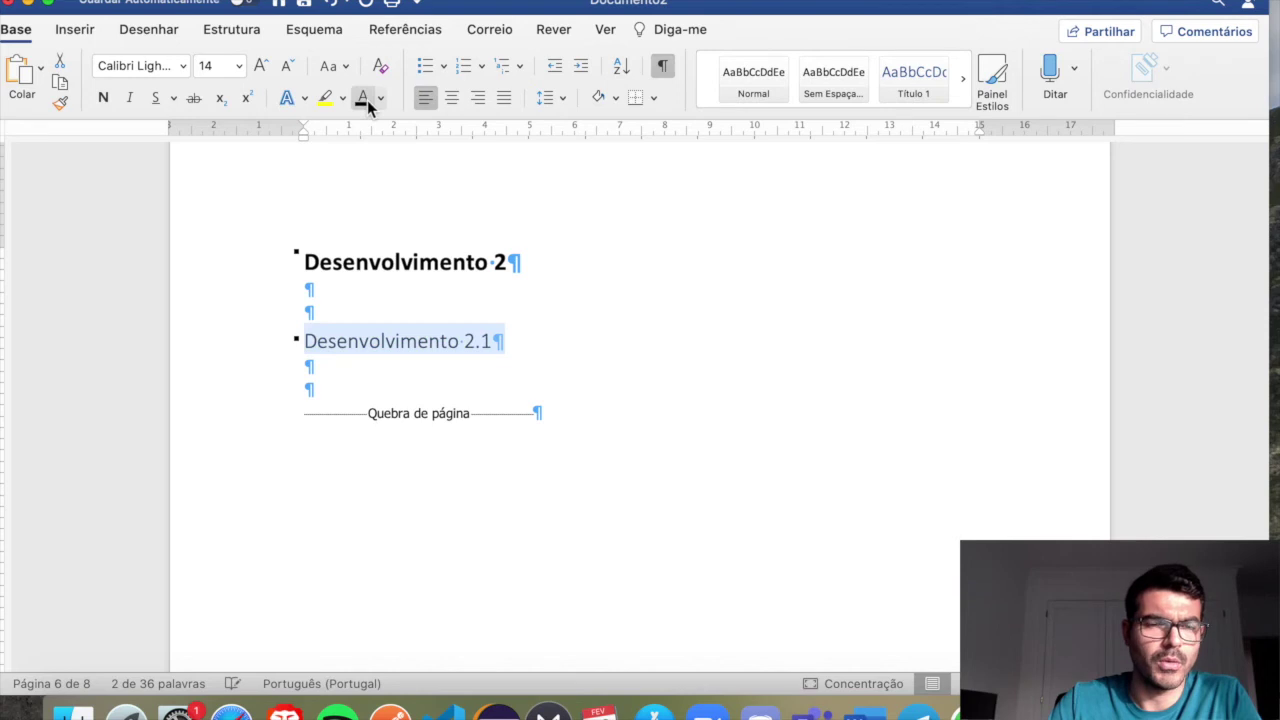
{"action": "left_click", "coordinate": [104, 97]}
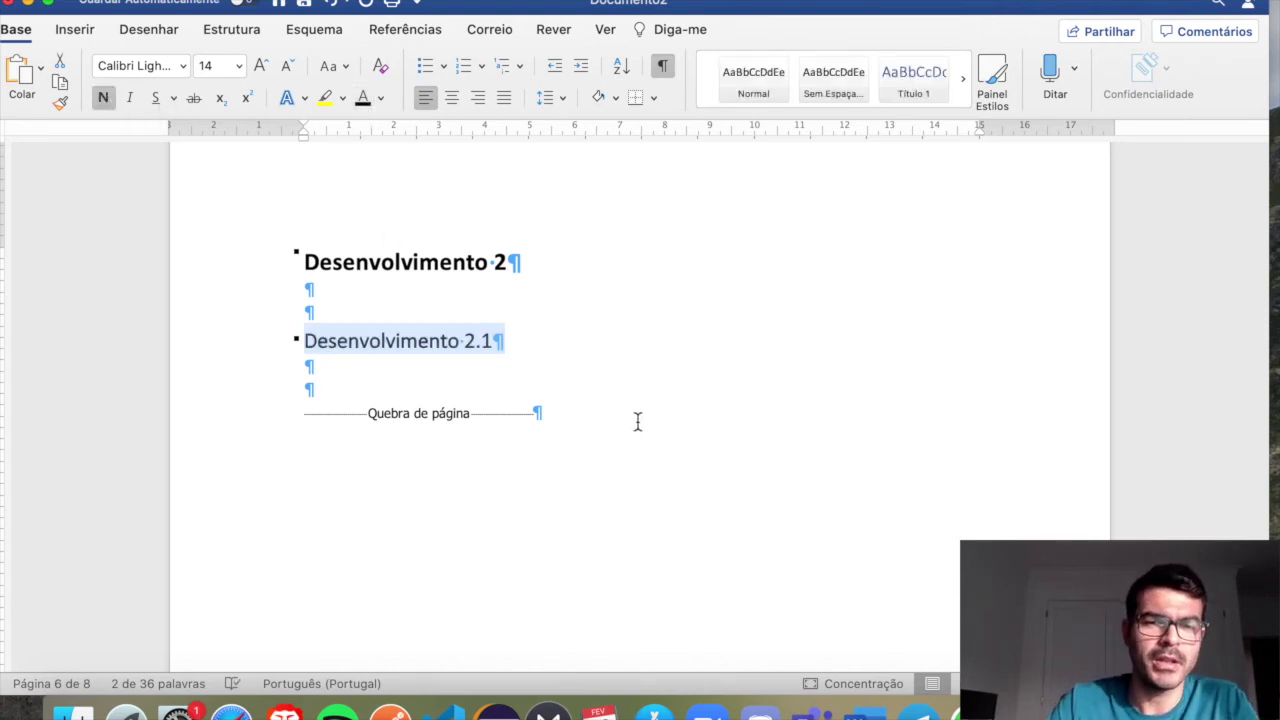
{"action": "left_click", "coordinate": [557, 352]}
{"action": "triple_click", "coordinate": [471, 263]}
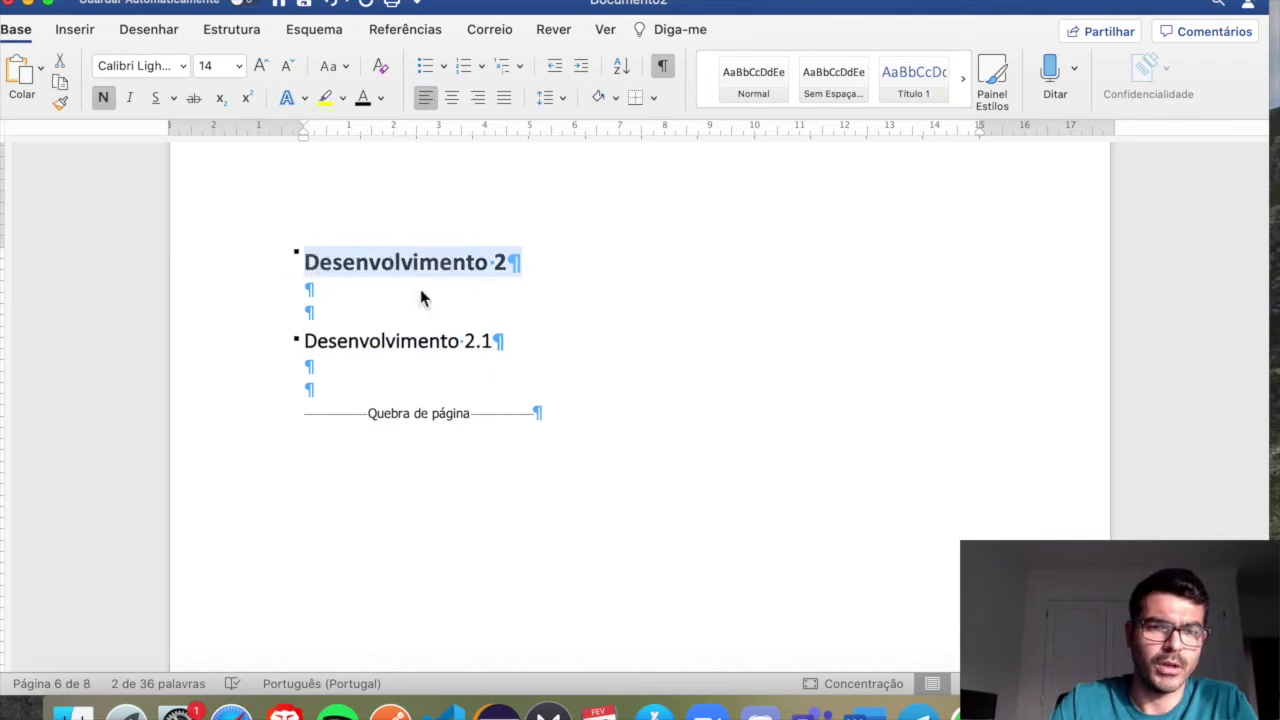
{"action": "triple_click", "coordinate": [364, 343]}
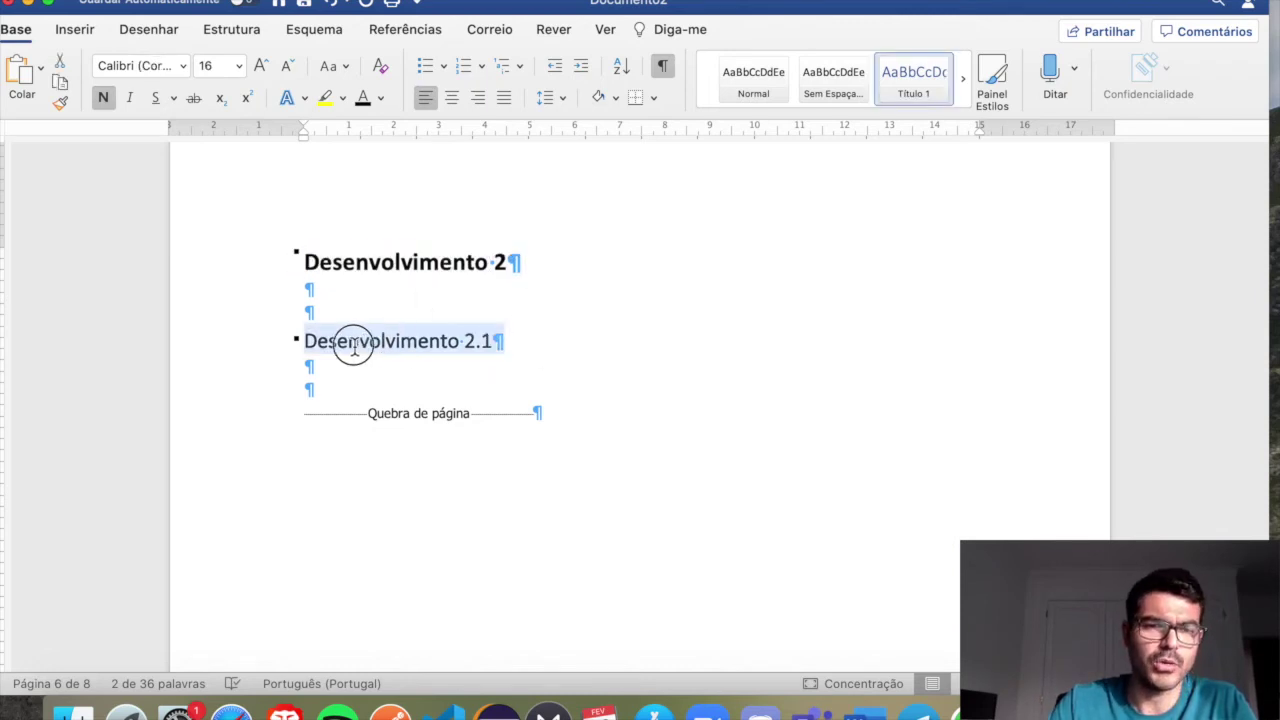
{"action": "left_click", "coordinate": [702, 355]}
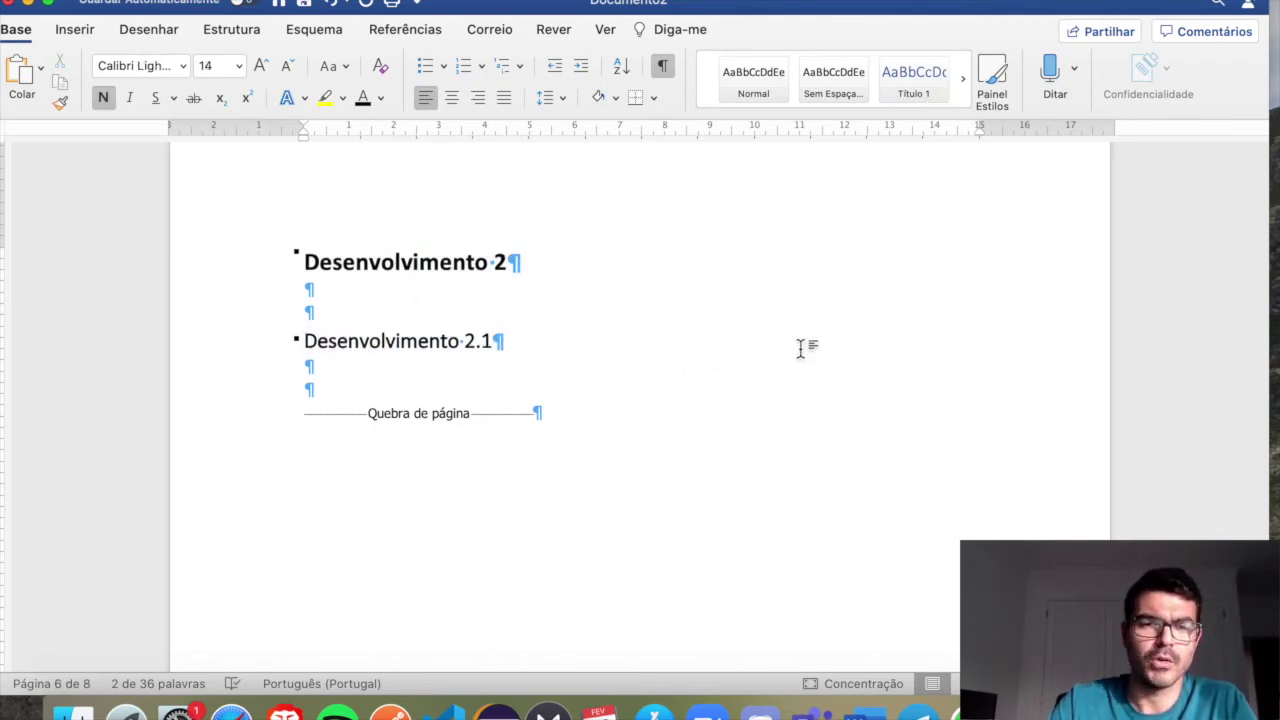
Update the entire table of contents so it includes the "Desenvolvimento 2.1" subheading
{"action": "scroll", "coordinate": [800, 352], "scroll_direction": "up", "scroll_amount": 5}
{"action": "scroll", "coordinate": [800, 352], "scroll_direction": "up", "scroll_amount": 15}
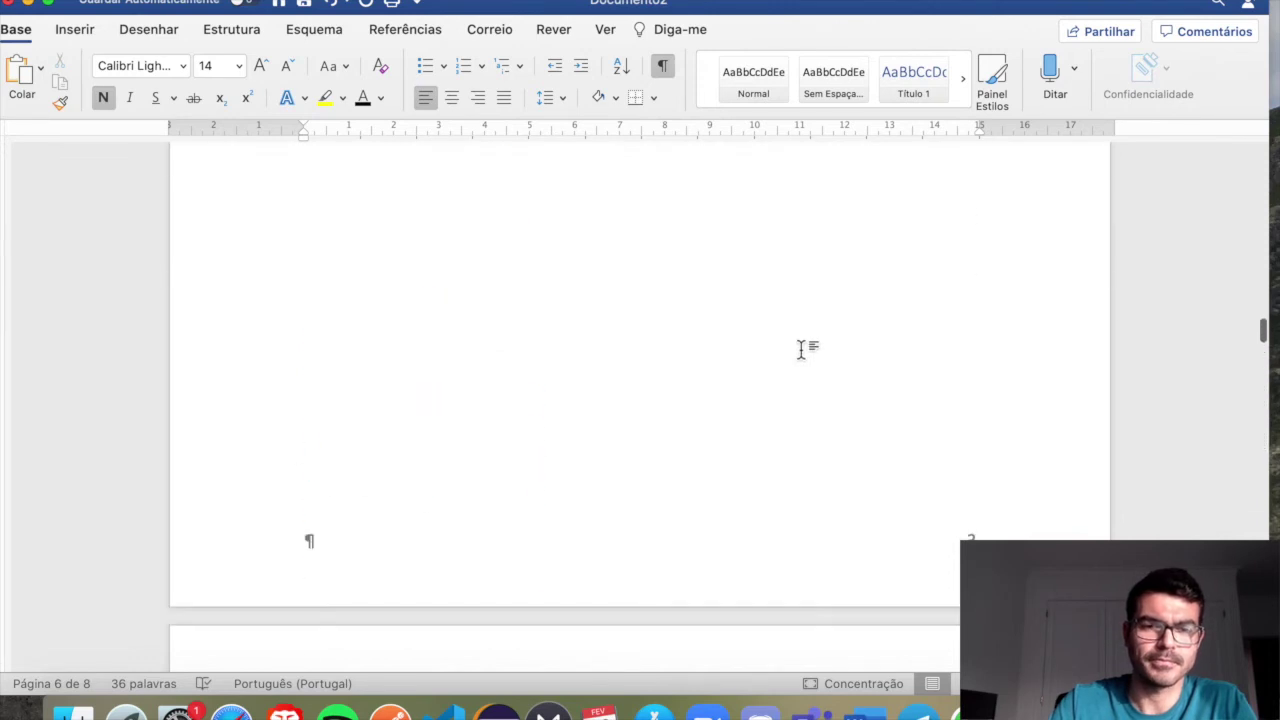
{"action": "scroll", "coordinate": [800, 349], "scroll_direction": "up", "scroll_amount": 3}
{"action": "scroll", "coordinate": [800, 343], "scroll_direction": "down", "scroll_amount": 7}
{"action": "left_click", "coordinate": [613, 390]}
{"action": "right_click", "coordinate": [613, 390]}
{"action": "left_click", "coordinate": [700, 533]}
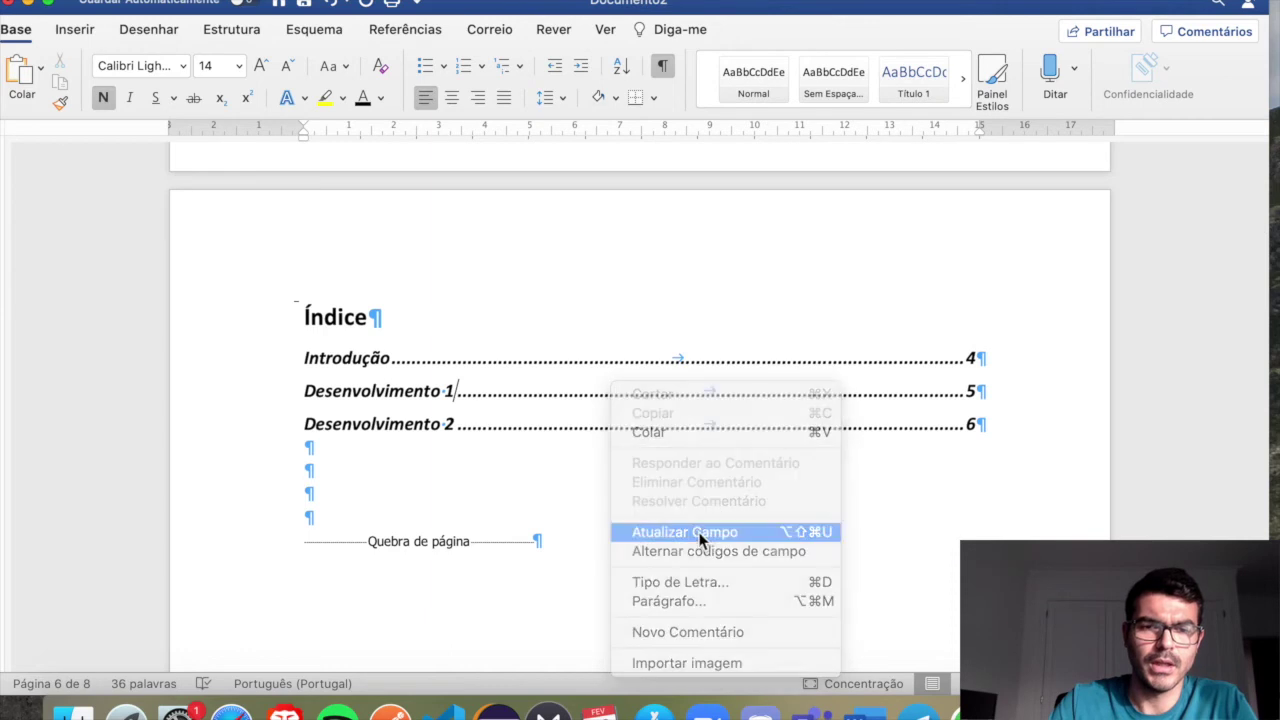
{"action": "left_click", "coordinate": [536, 240]}
{"action": "left_click", "coordinate": [812, 274]}
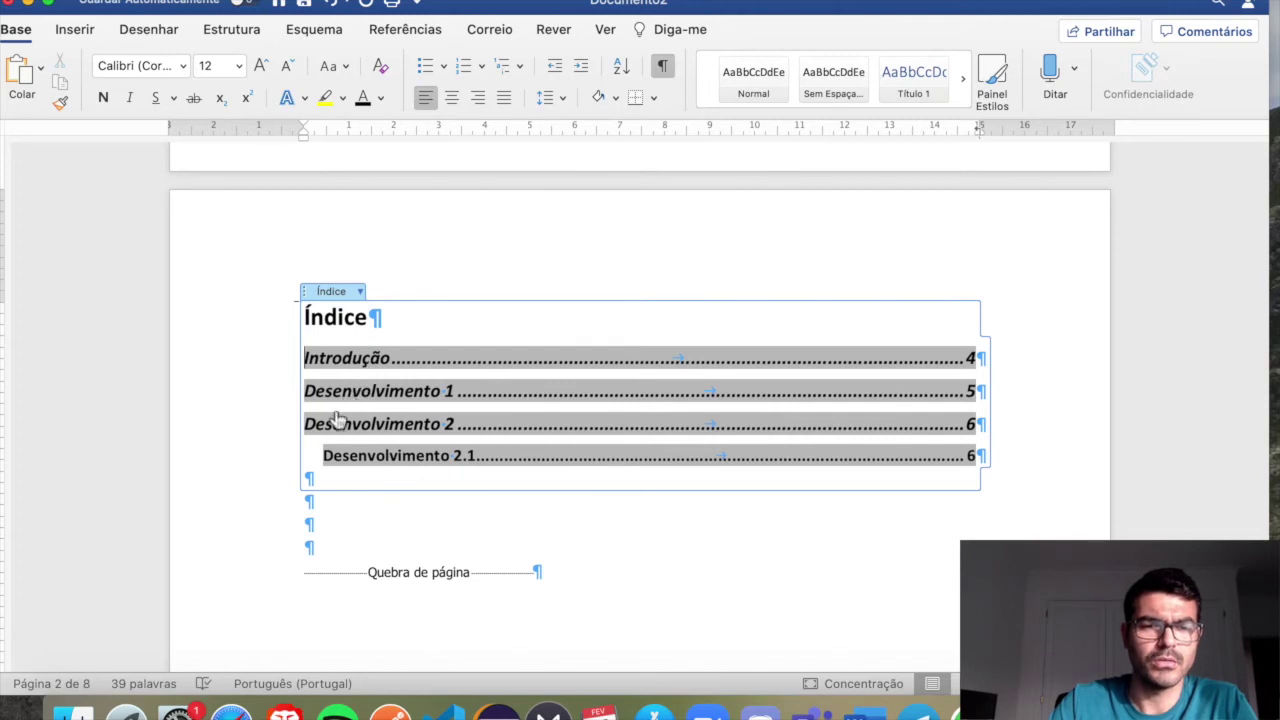
Copy the formatting of the "Desenvolvimento 2" heading onto the "Conclusão" title with the format painter
{"action": "left_click", "coordinate": [405, 460]}
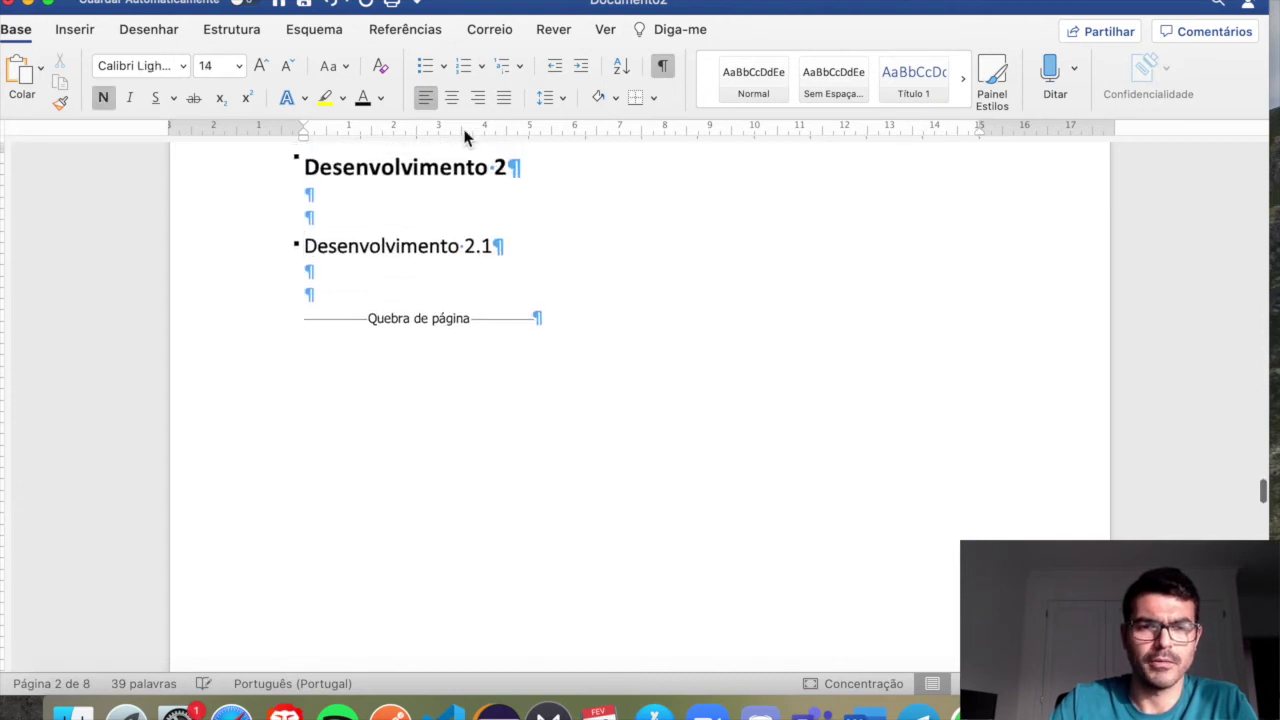
{"action": "left_click", "coordinate": [440, 167]}
{"action": "left_click", "coordinate": [60, 101]}
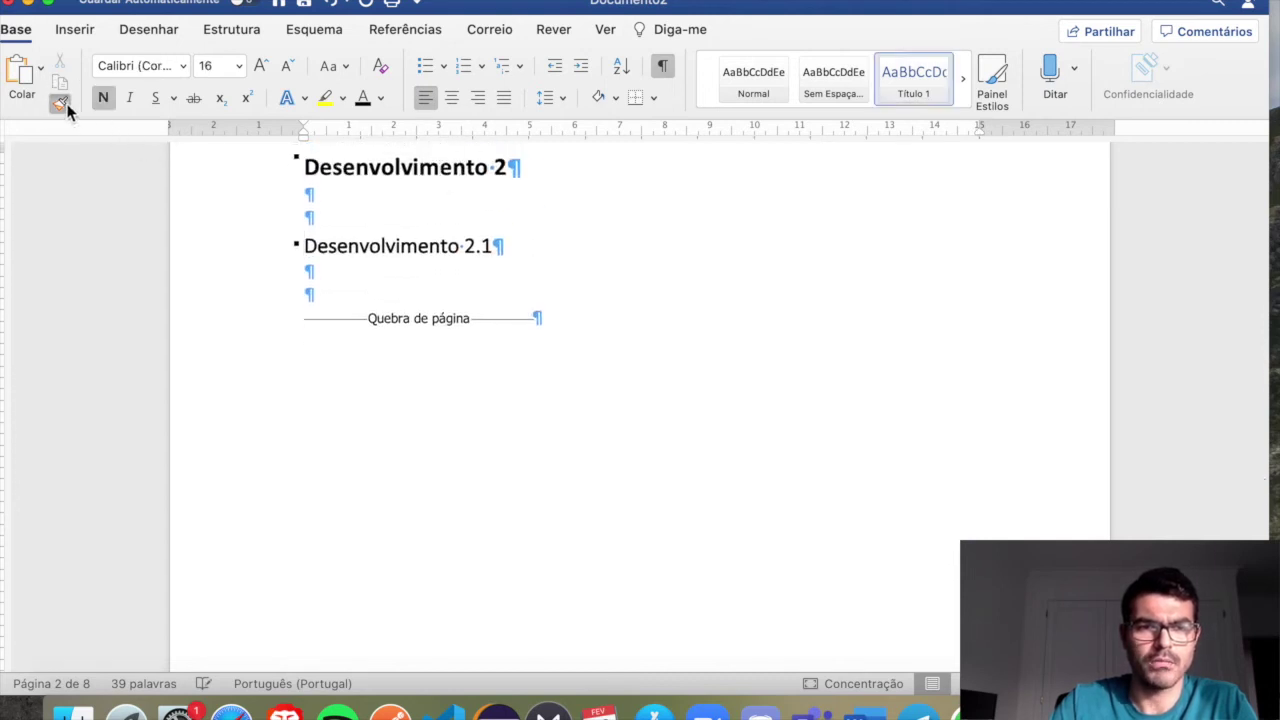
{"action": "scroll", "coordinate": [415, 290], "scroll_direction": "down", "scroll_amount": 10}
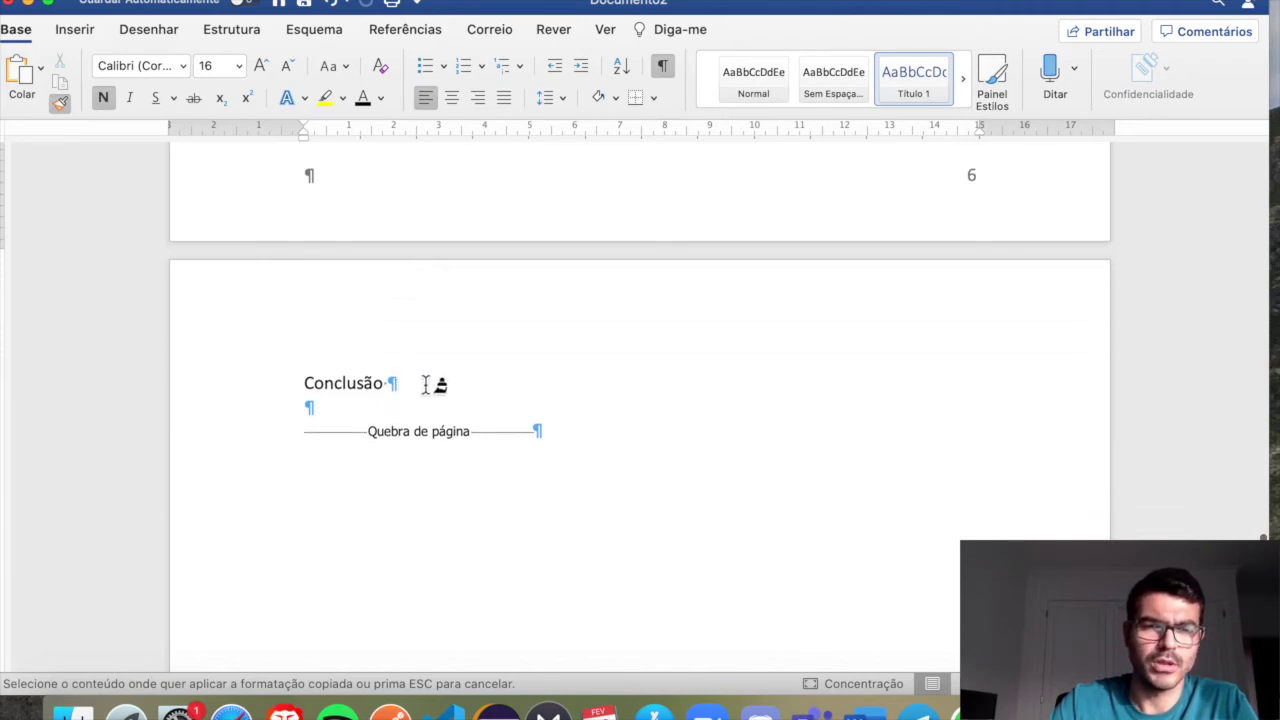
{"action": "scroll", "coordinate": [404, 243], "scroll_direction": "up", "scroll_amount": 10}
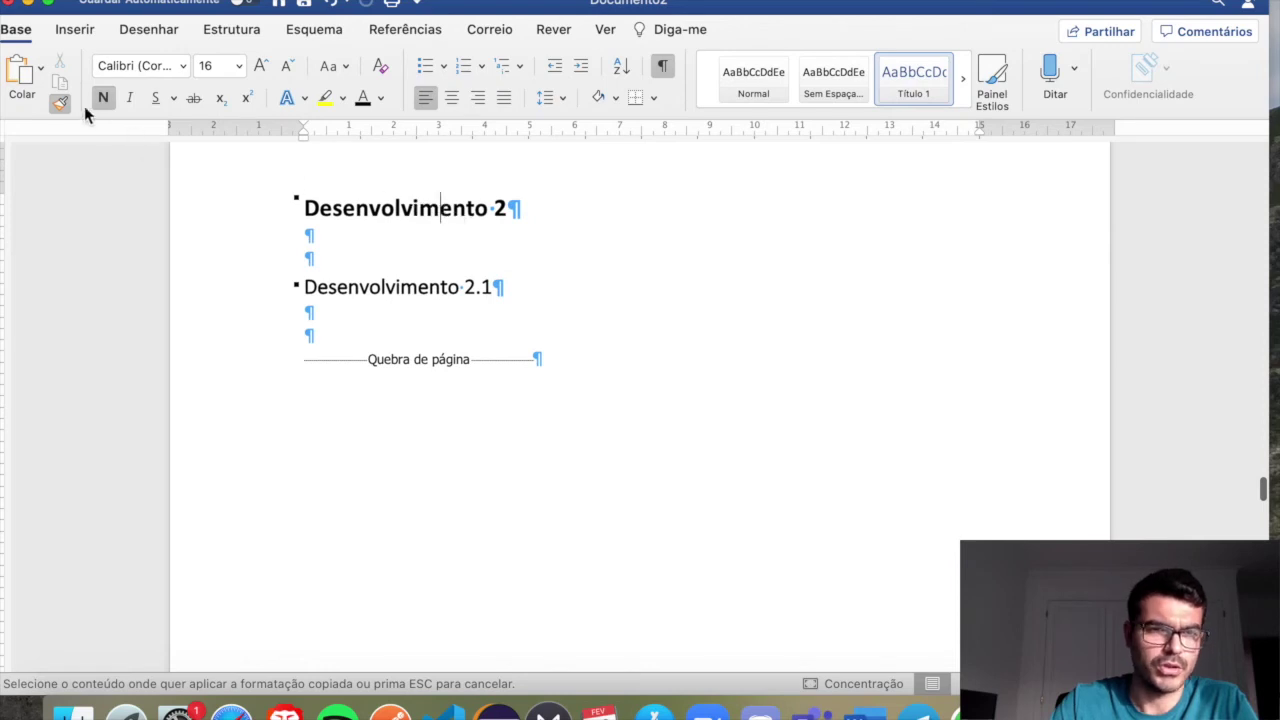
{"action": "scroll", "coordinate": [407, 373], "scroll_direction": "down", "scroll_amount": 10}
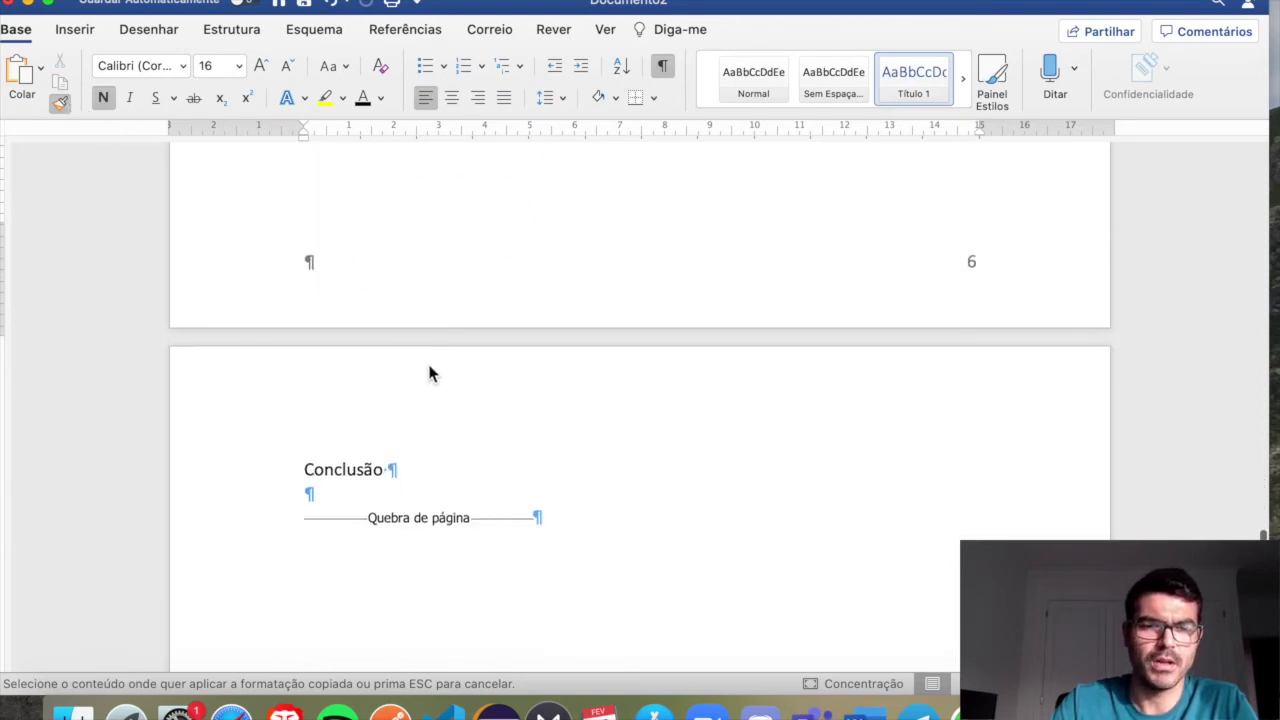
{"action": "left_click_drag", "start_coordinate": [399, 447], "coordinate": [286, 434]}
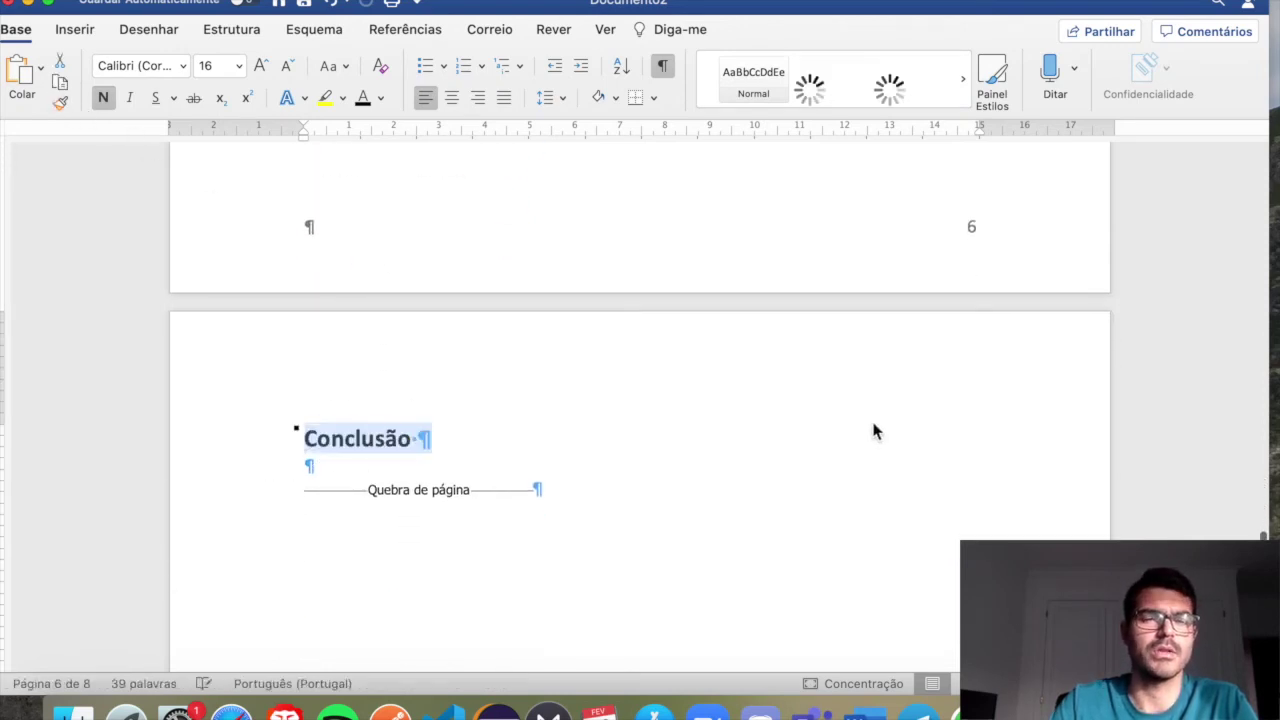
Copy the formatting of the "Conclusão" heading onto the "Referências Bibliográficas" title with the format painter
{"action": "left_click", "coordinate": [60, 101]}
{"action": "scroll", "coordinate": [468, 419], "scroll_direction": "down", "scroll_amount": 5}
{"action": "scroll", "coordinate": [468, 419], "scroll_direction": "down", "scroll_amount": 15}
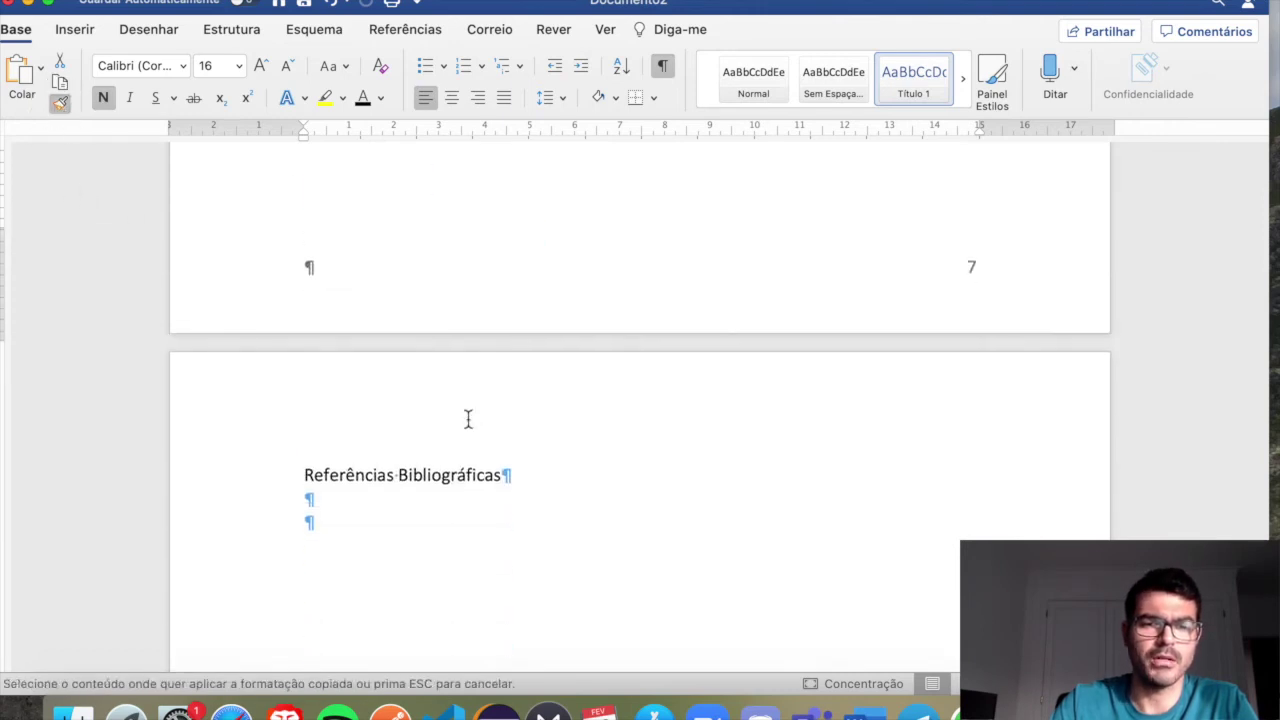
{"action": "left_click_drag", "start_coordinate": [510, 390], "coordinate": [360, 393]}
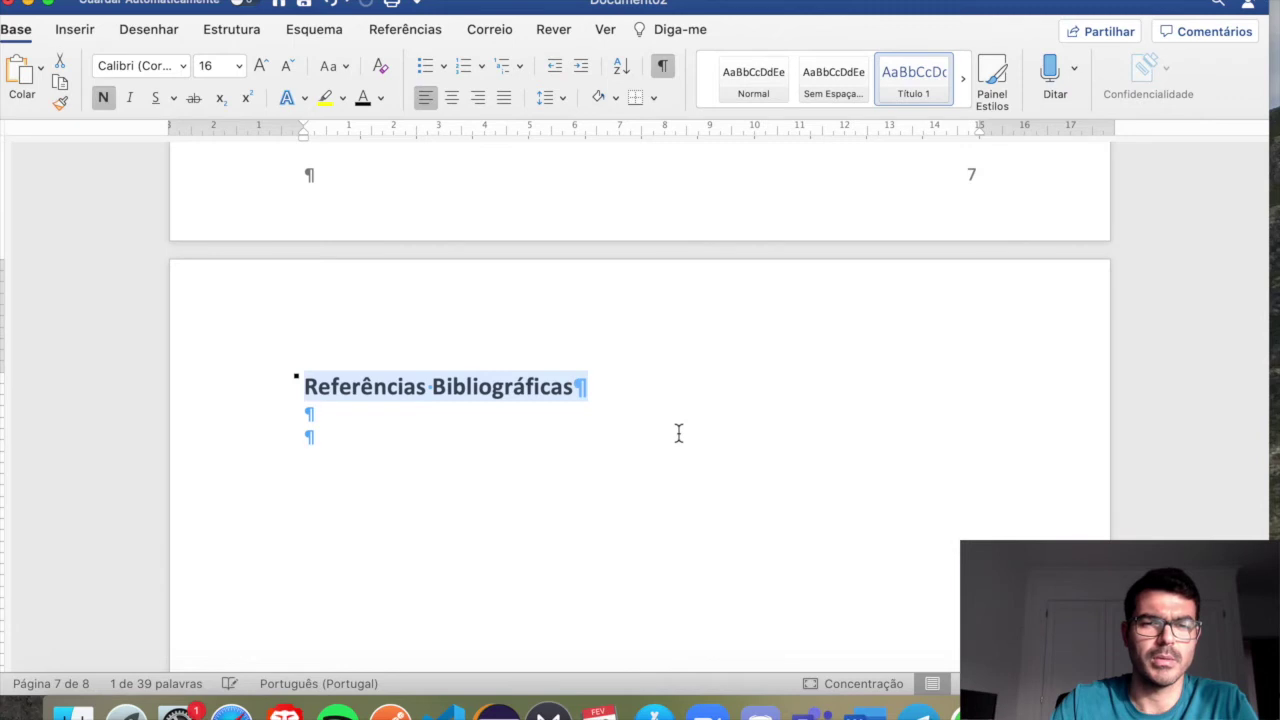
Update the entire table of contents so it includes "Conclusão" and "Referências Bibliográficas"
{"action": "scroll", "coordinate": [1060, 402], "scroll_direction": "up", "scroll_amount": 20}
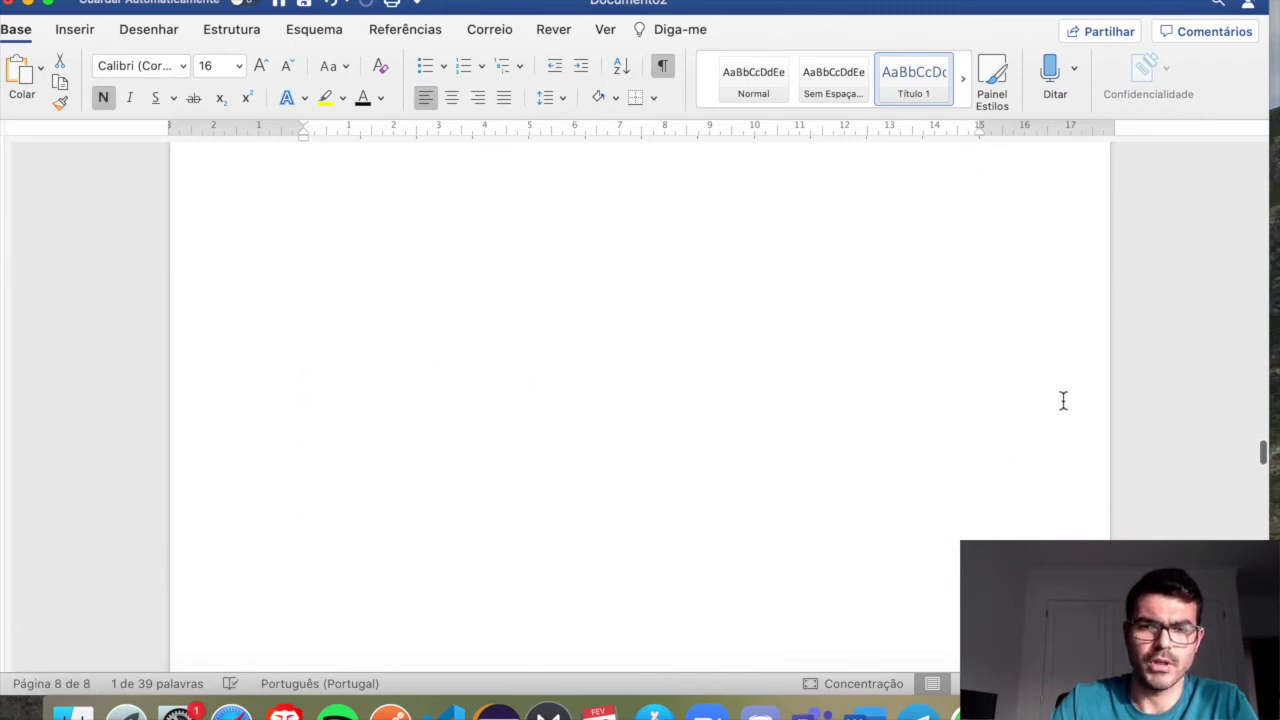
{"action": "scroll", "coordinate": [1028, 388], "scroll_direction": "up", "scroll_amount": 20}
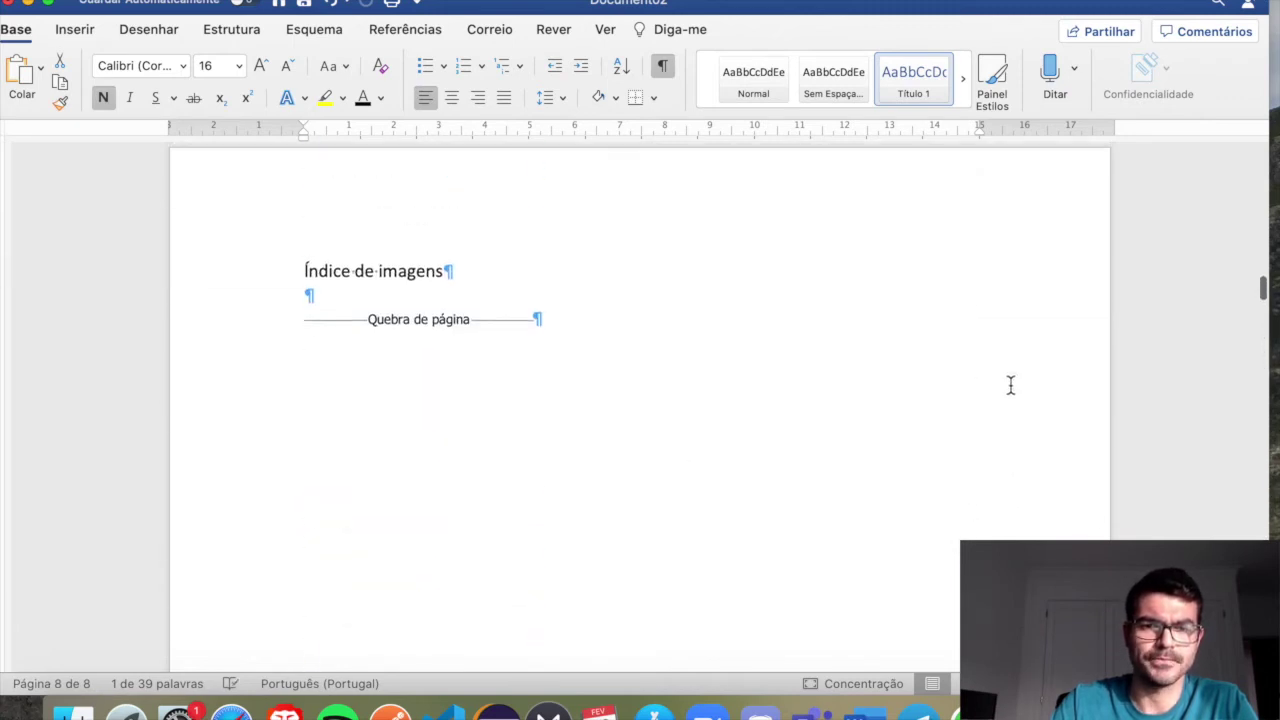
{"action": "scroll", "coordinate": [1009, 386], "scroll_direction": "up", "scroll_amount": 10}
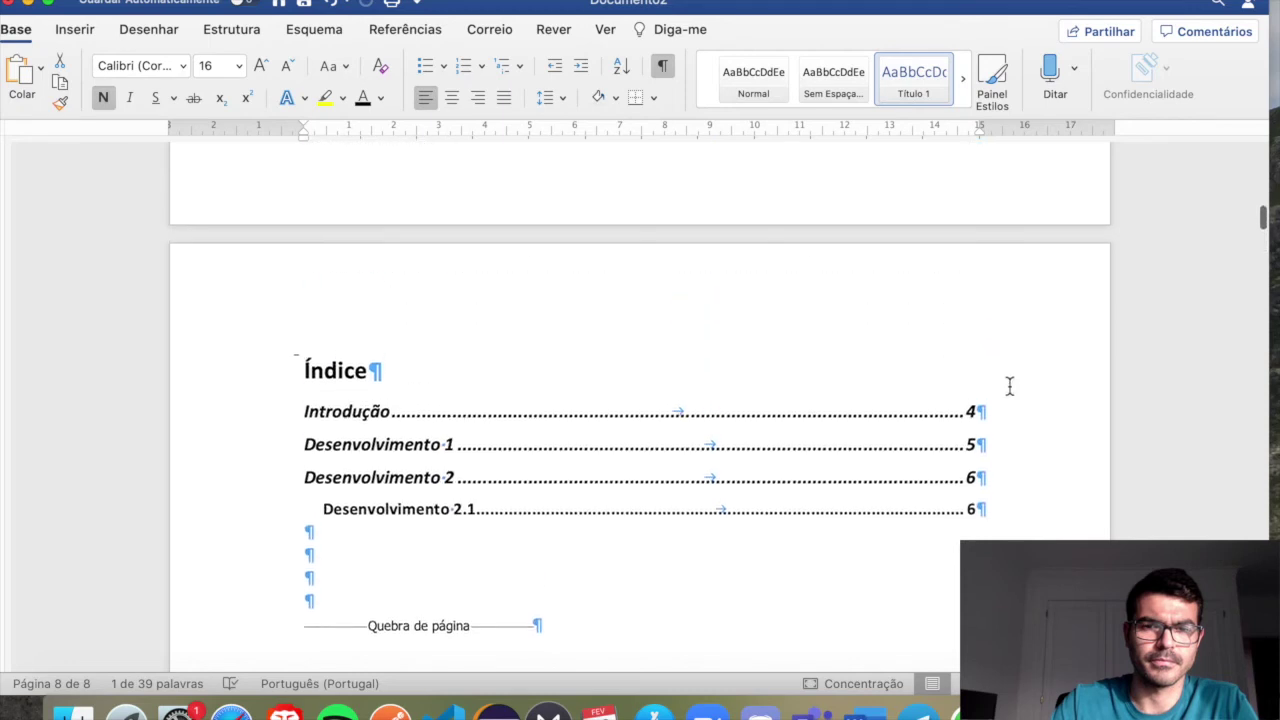
{"action": "right_click", "coordinate": [540, 439]}
{"action": "left_click", "coordinate": [666, 543]}
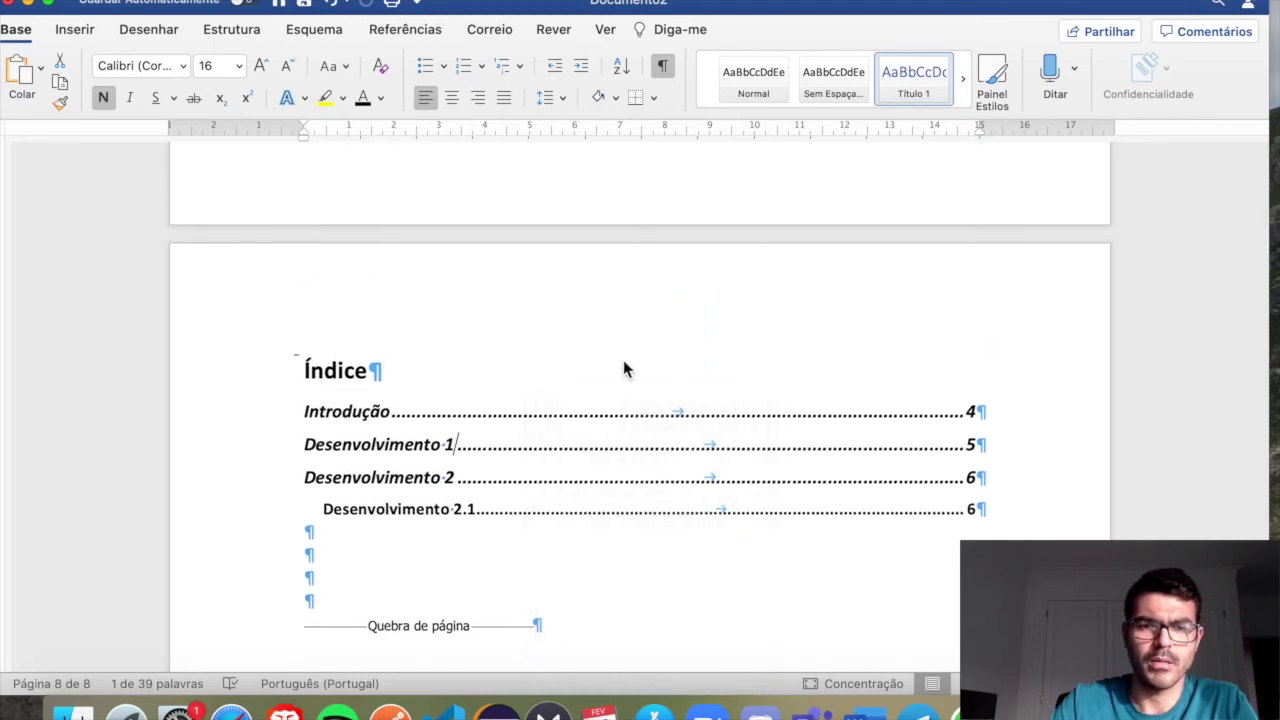
{"action": "left_click", "coordinate": [577, 240]}
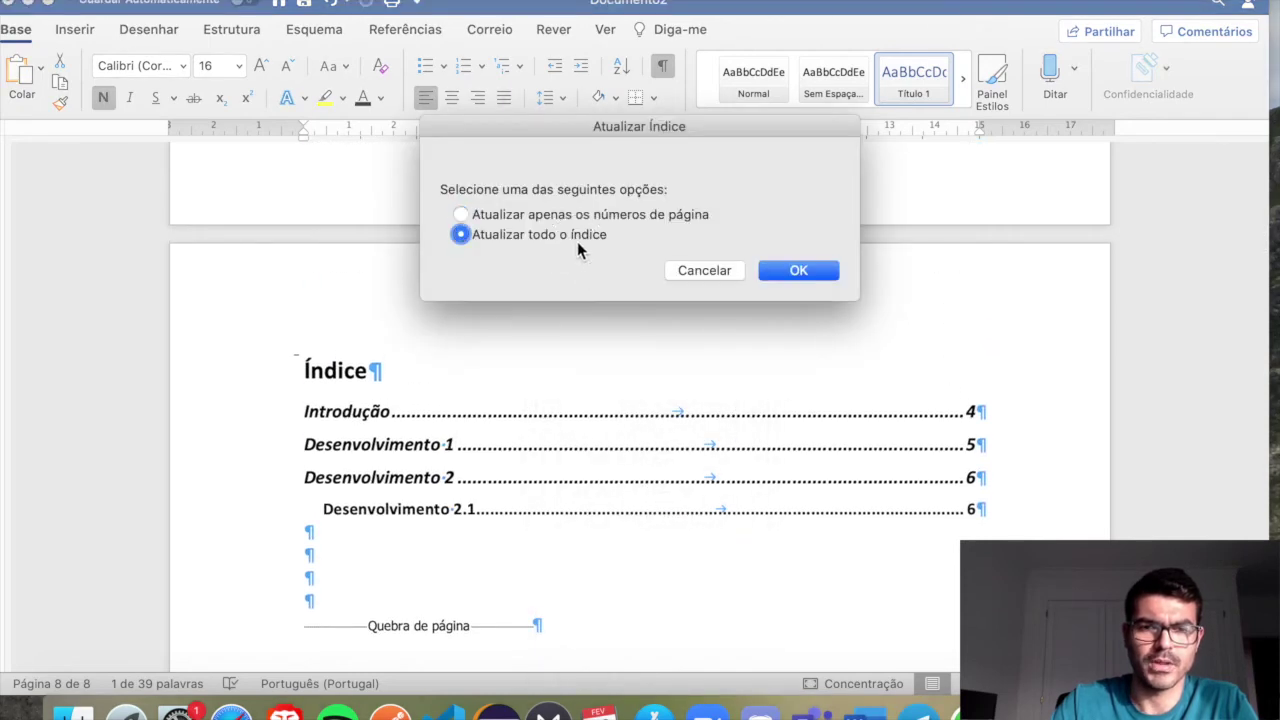
{"action": "left_click", "coordinate": [808, 281]}
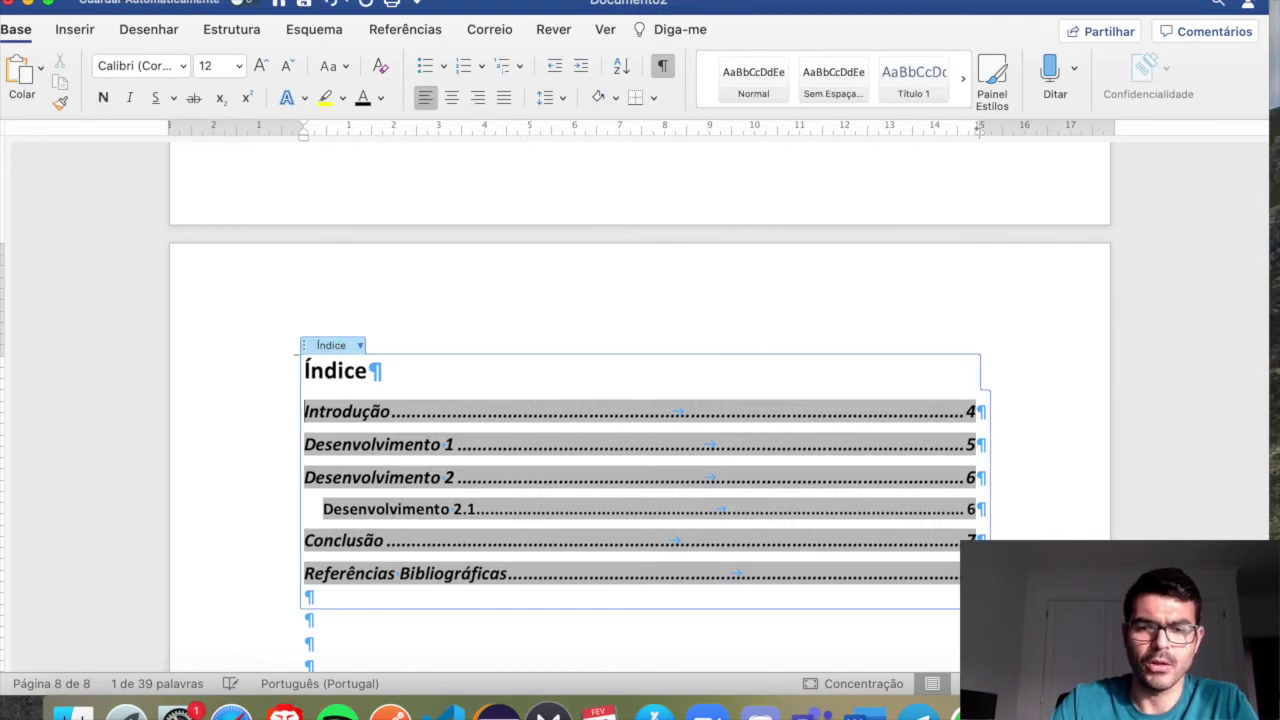
Set all table of contents entries below the "Índice" title to size 12 and remove their bold and italic formatting
{"action": "left_click_drag", "start_coordinate": [975, 574], "coordinate": [392, 419]}
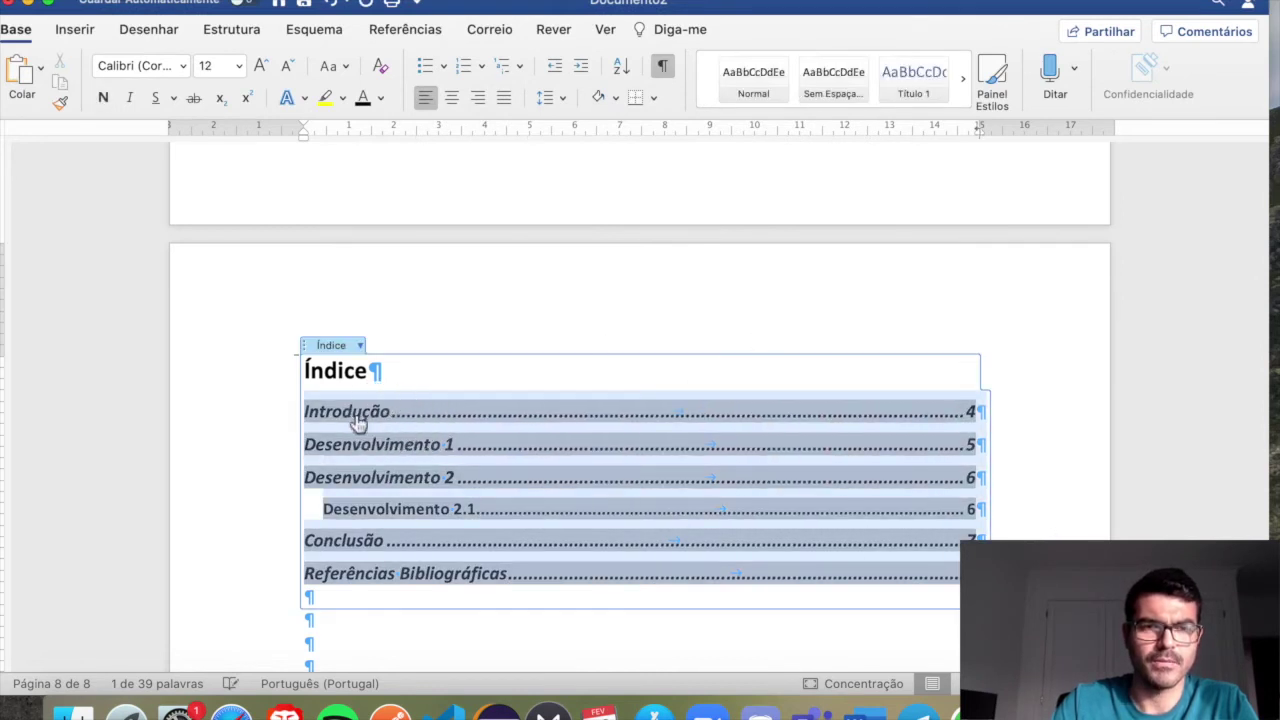
{"action": "type", "text": "12"}
{"action": "key", "text": "Return"}
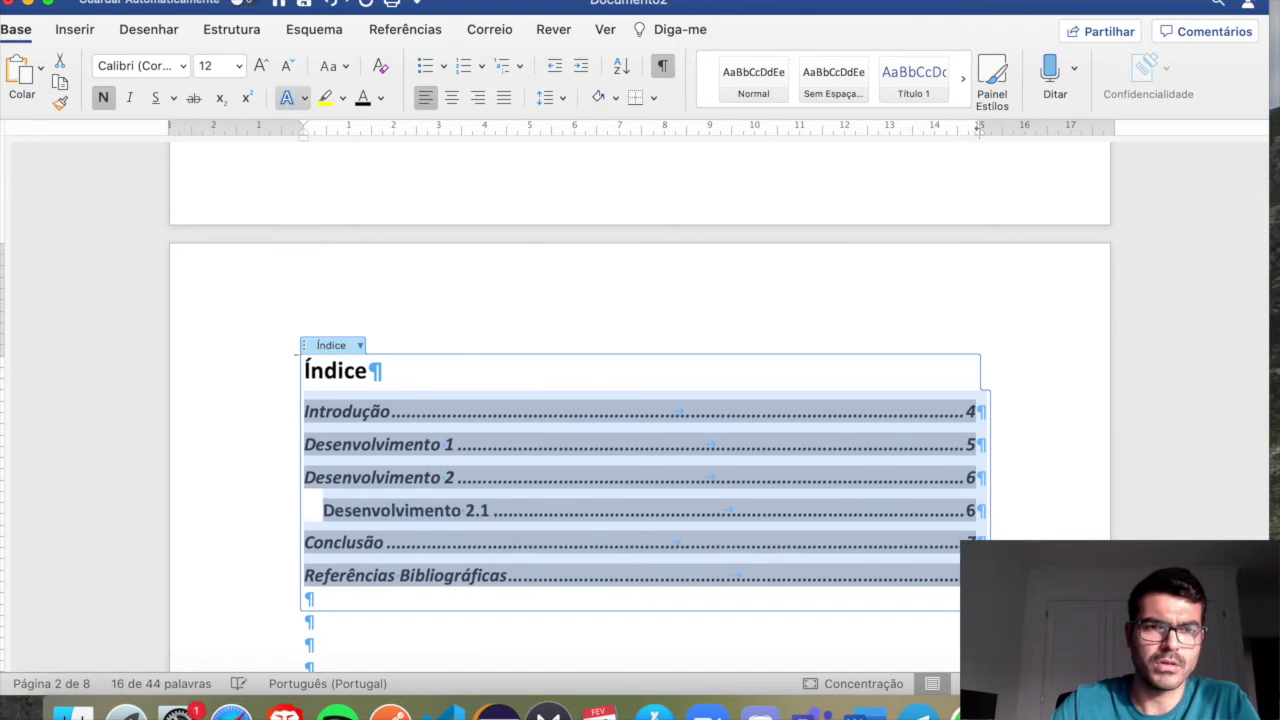
{"action": "left_click", "coordinate": [104, 97]}
{"action": "left_click", "coordinate": [129, 97]}
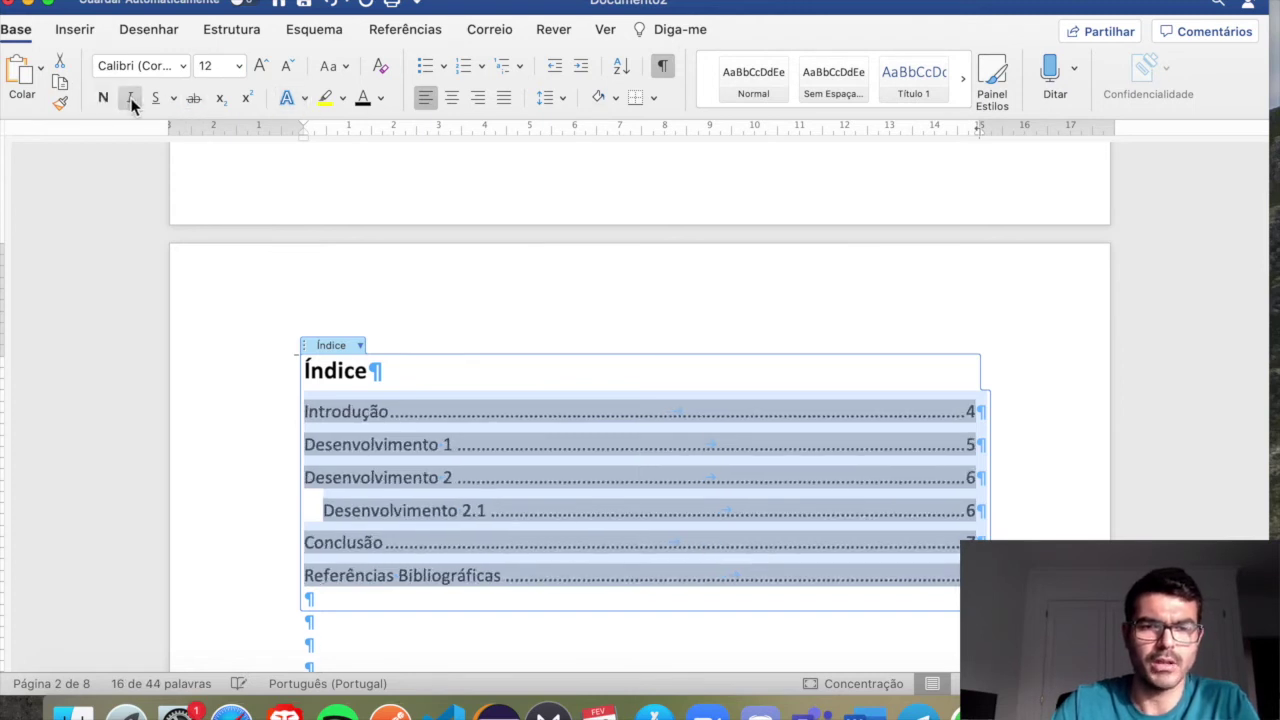
{"action": "left_click", "coordinate": [369, 654]}
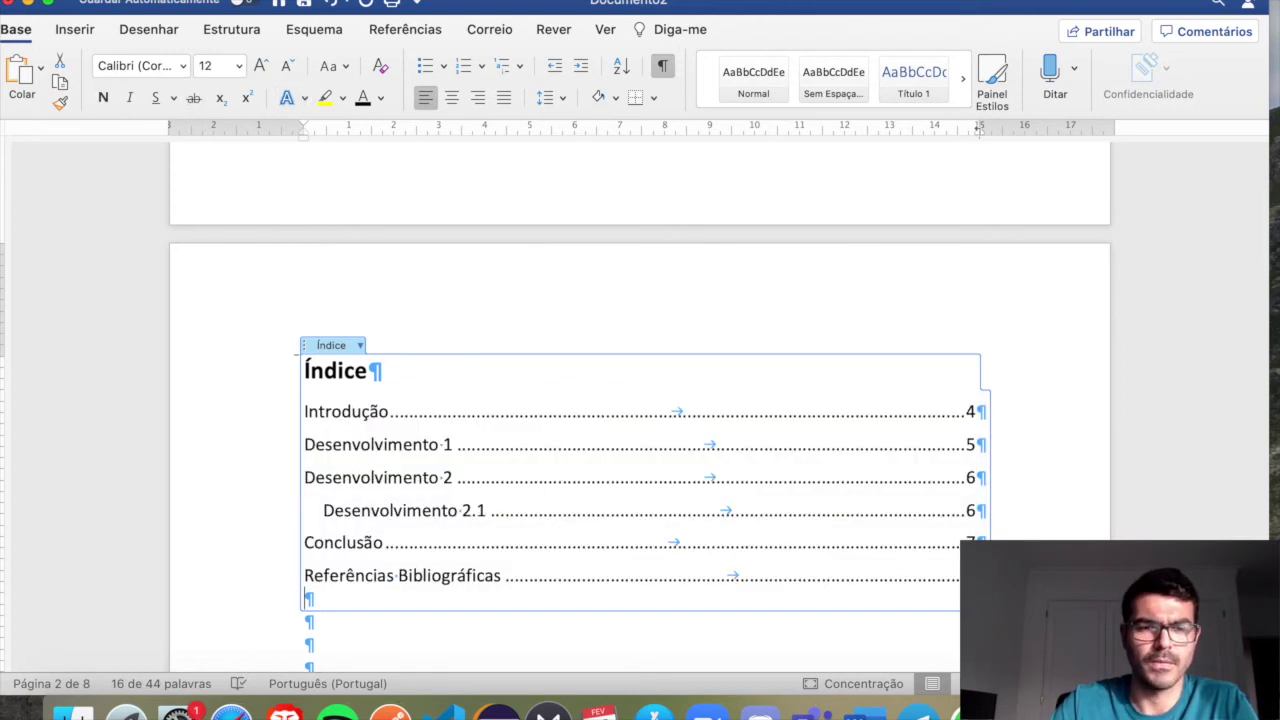
Make the "Índice de imagens" title bold at size 16 and add blank lines between it and the page break
{"action": "scroll", "coordinate": [536, 635], "scroll_direction": "down", "scroll_amount": 3}
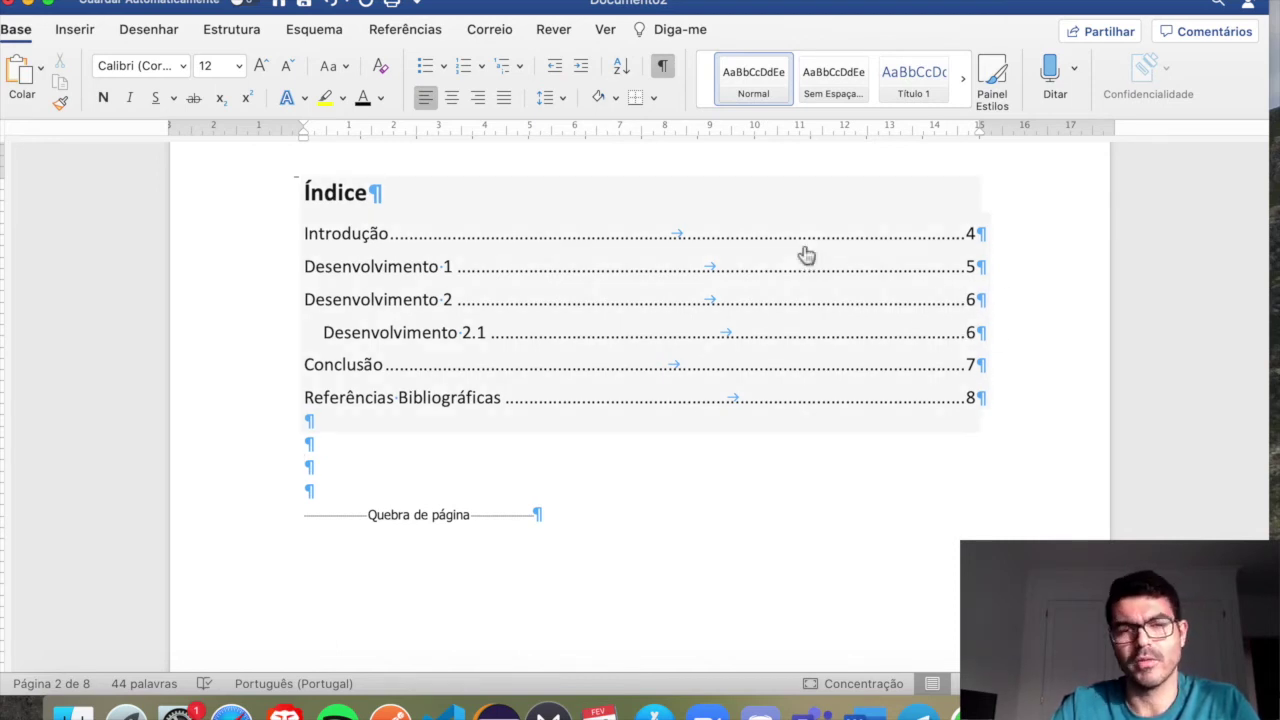
{"action": "scroll", "coordinate": [717, 384], "scroll_direction": "up", "scroll_amount": 3}
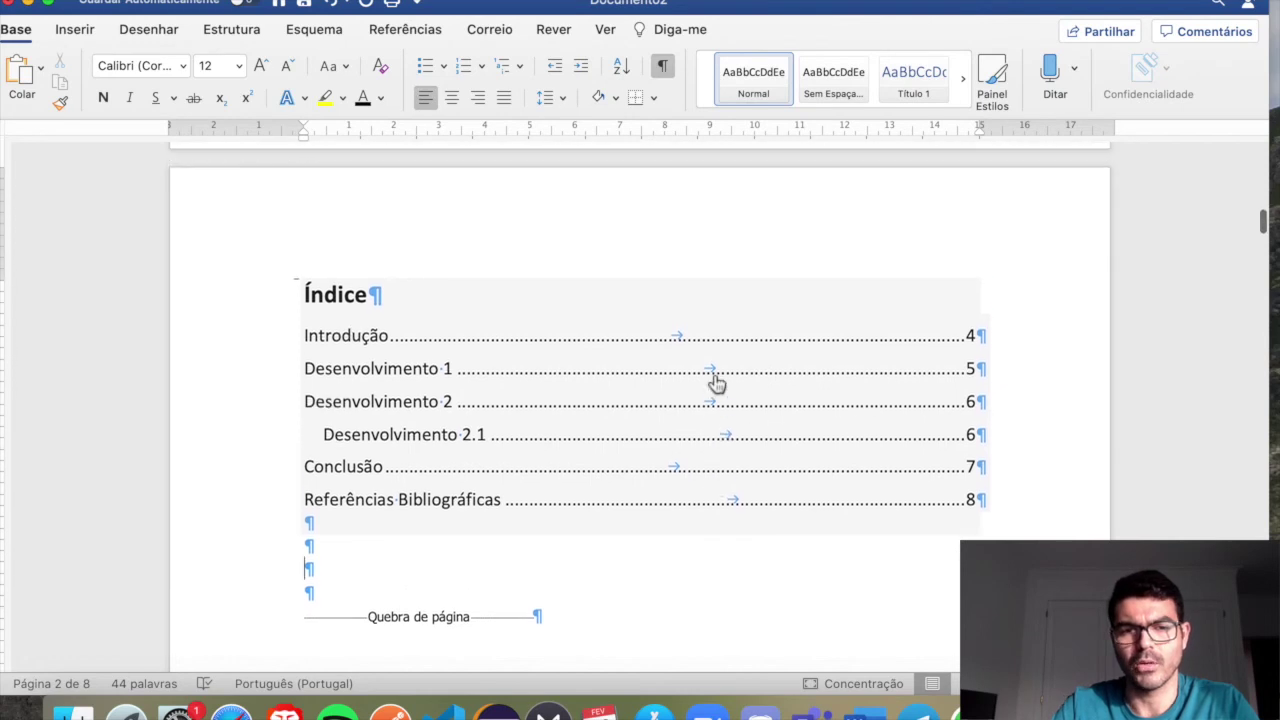
{"action": "scroll", "coordinate": [716, 385], "scroll_direction": "down", "scroll_amount": 10}
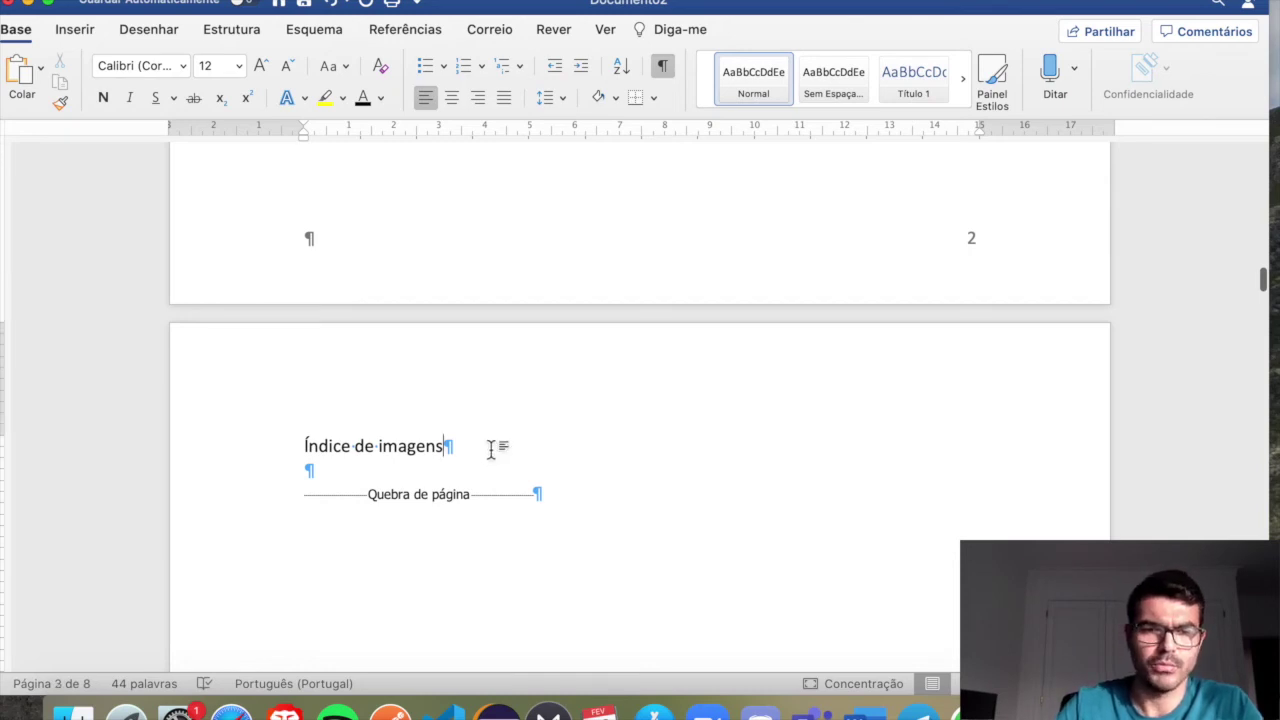
{"action": "key", "text": "Return"}
{"action": "triple_click", "coordinate": [491, 450]}
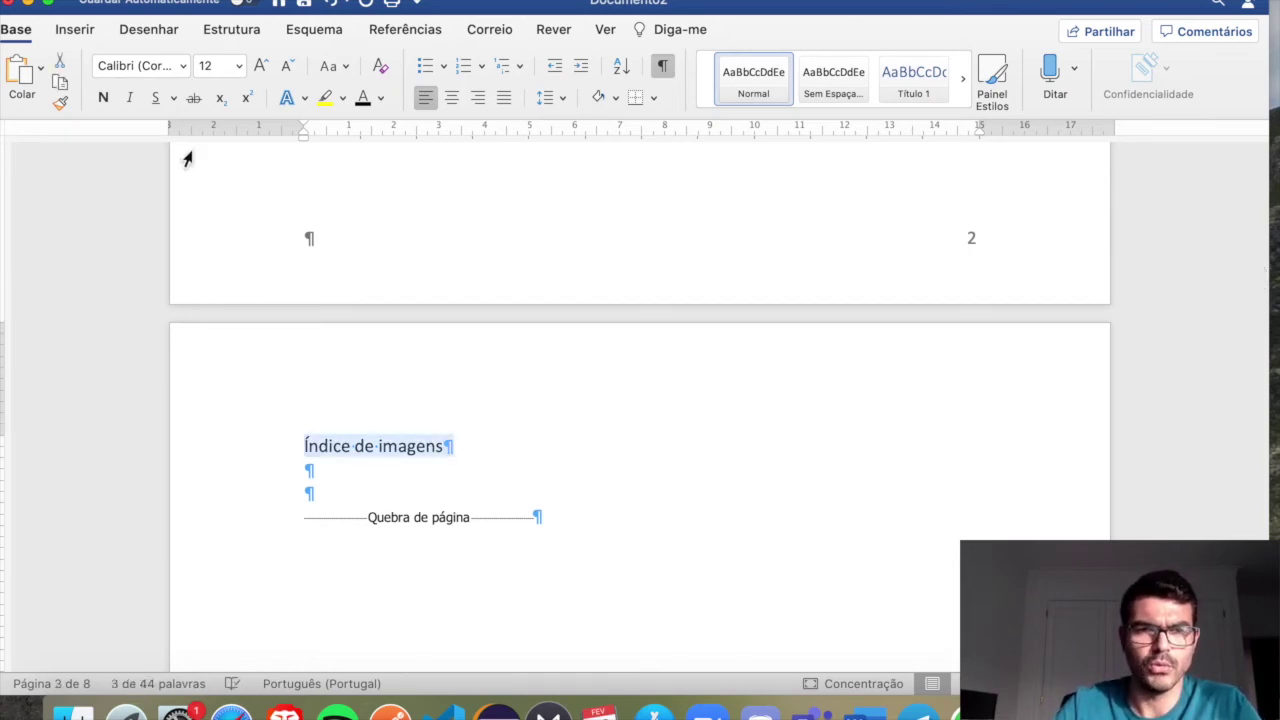
{"action": "left_click", "coordinate": [236, 65]}
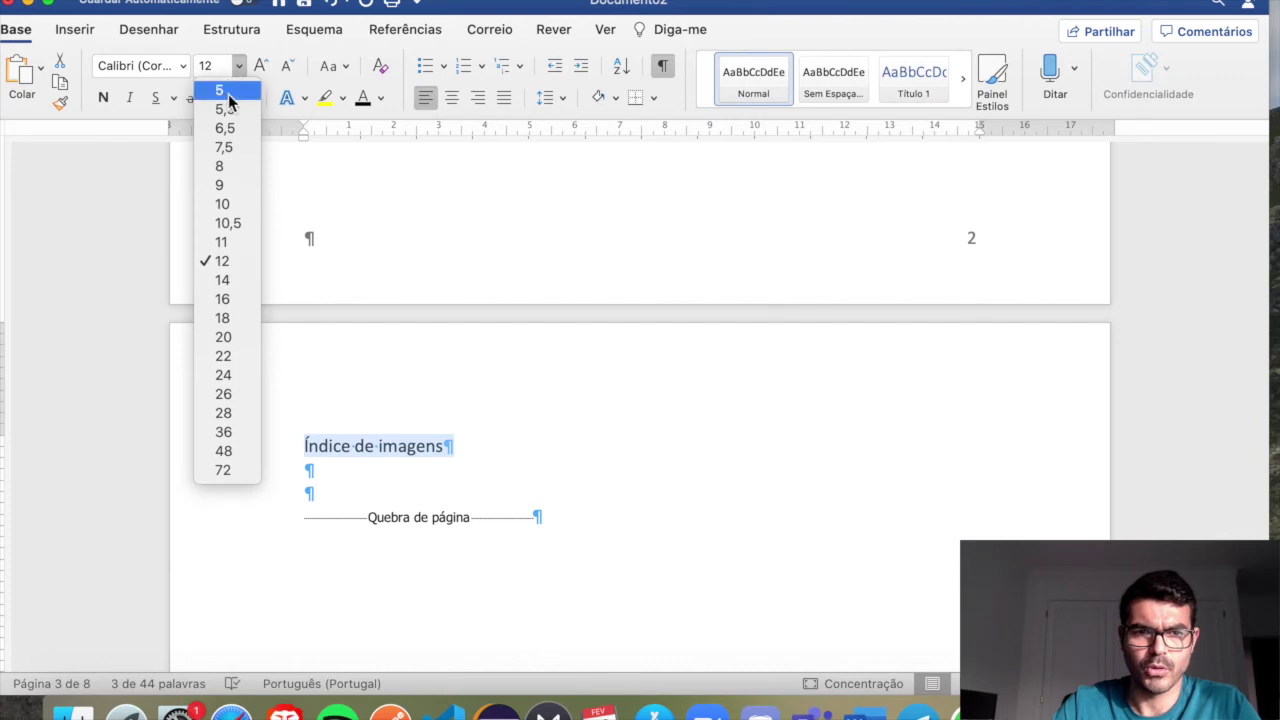
{"action": "left_click", "coordinate": [224, 299]}
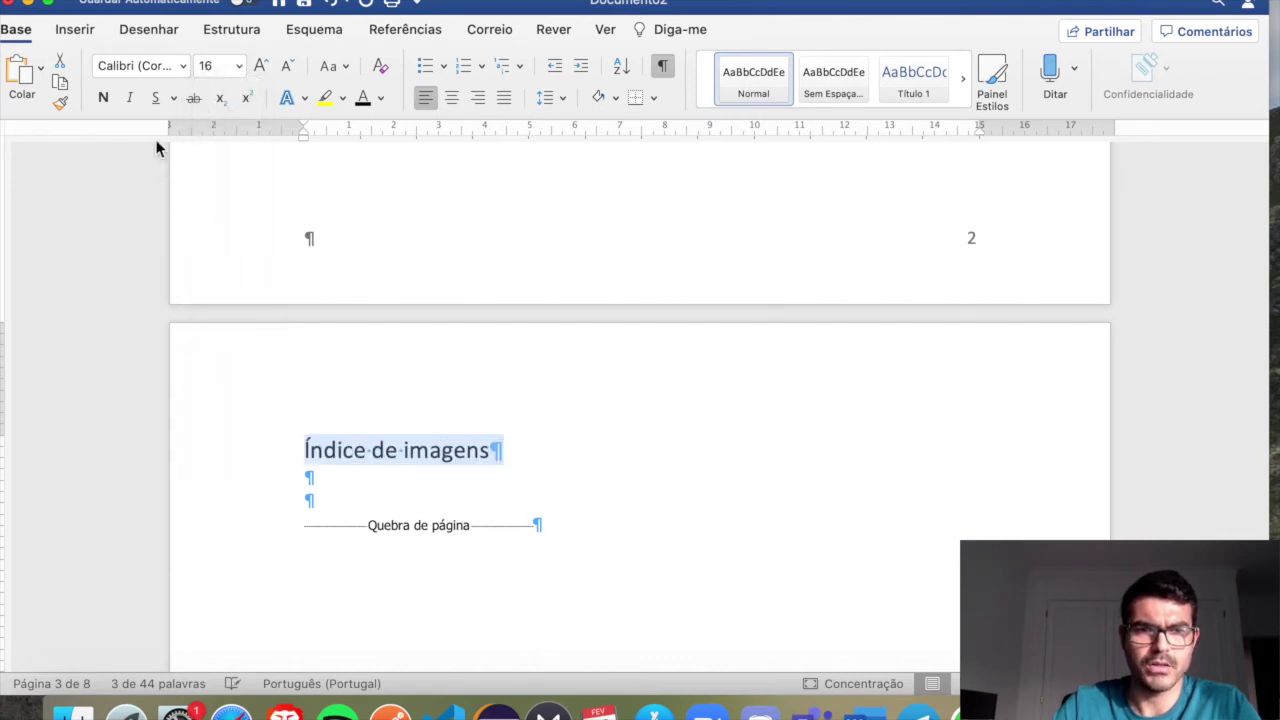
{"action": "left_click", "coordinate": [103, 97]}
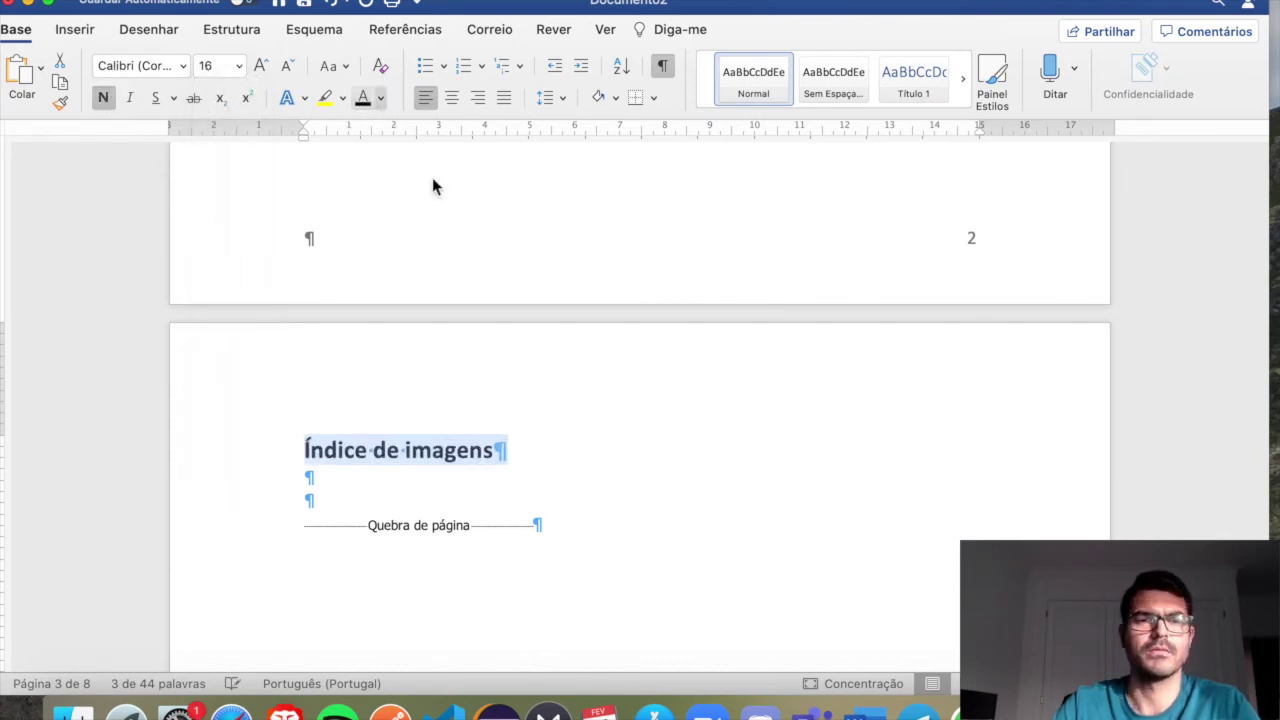
{"action": "left_click", "coordinate": [431, 499]}
{"action": "key", "text": "Return"}
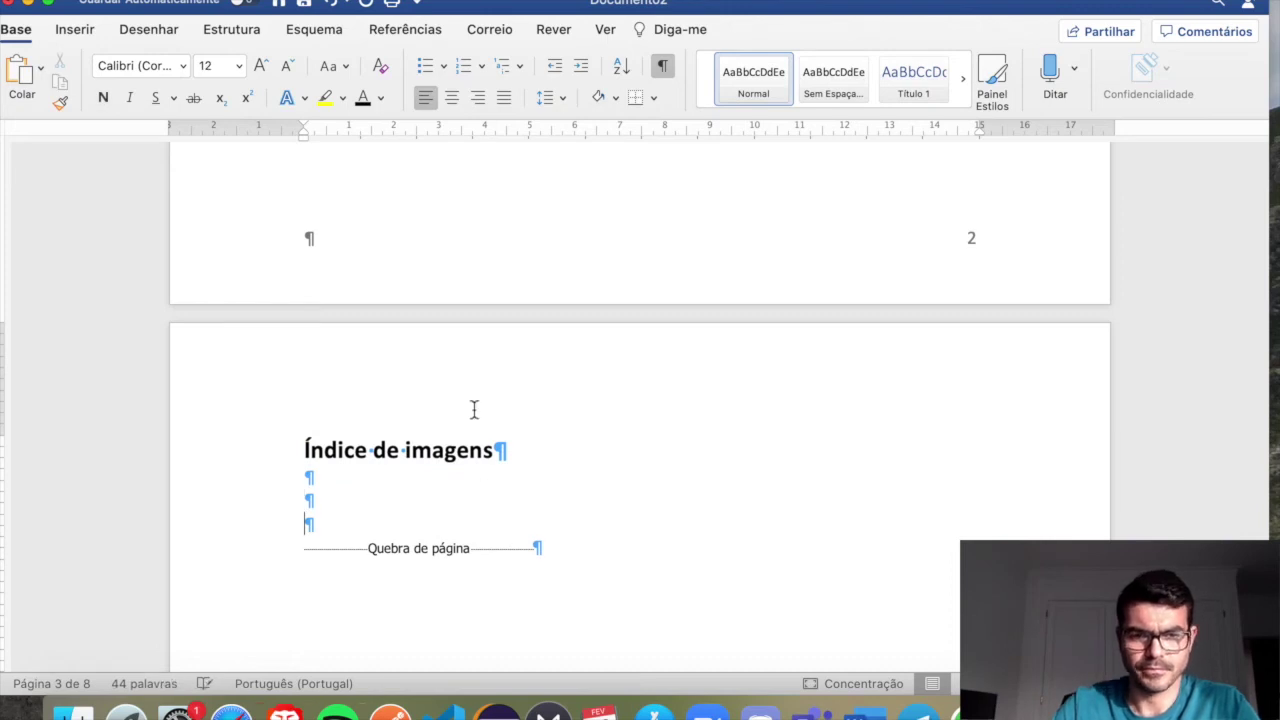
Write "Âmbito do trabalho – disciplina, tema, duração do trabalho" under the "Introdução" heading, leaving one blank line between them
{"action": "scroll", "coordinate": [586, 443], "scroll_direction": "down", "scroll_amount": 15}
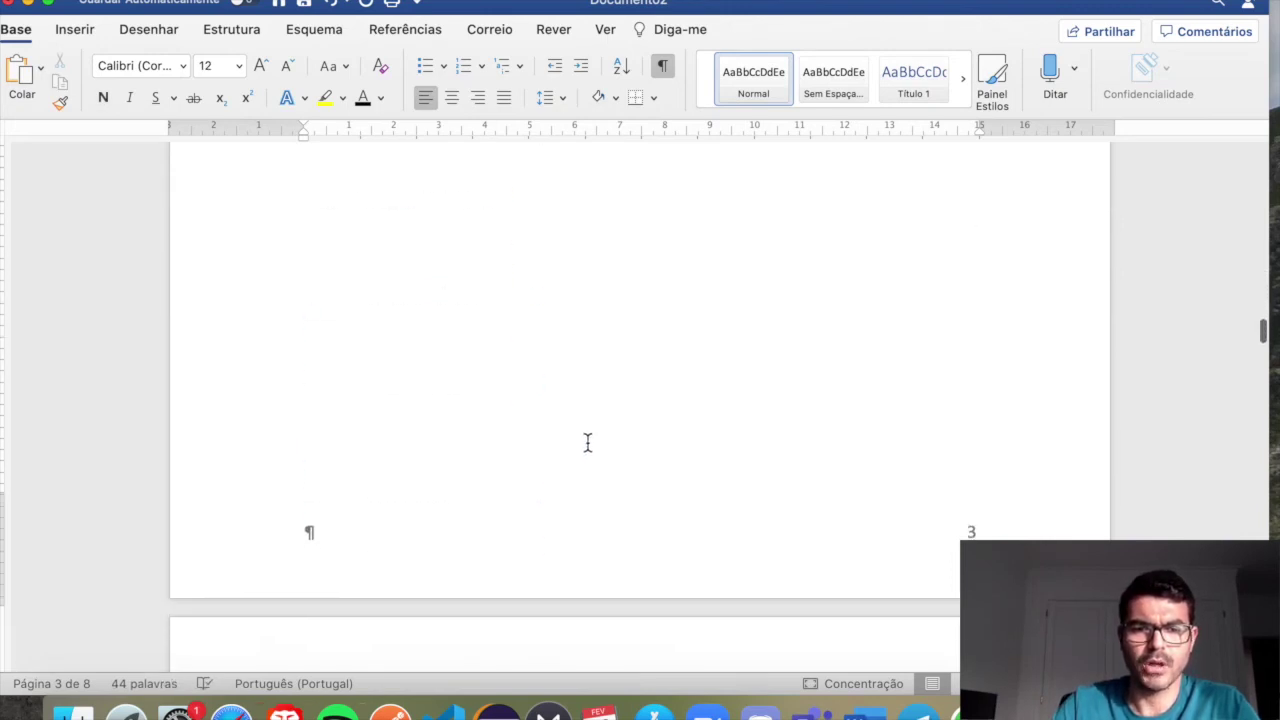
{"action": "left_click", "coordinate": [492, 478]}
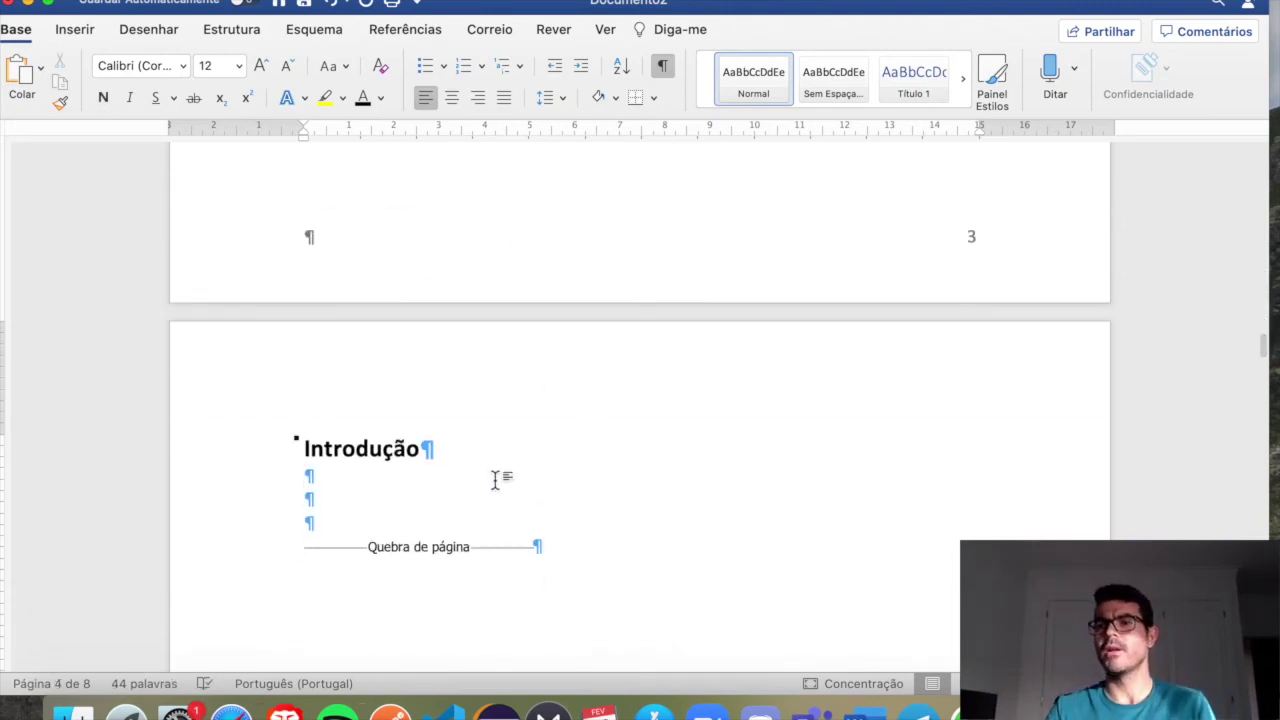
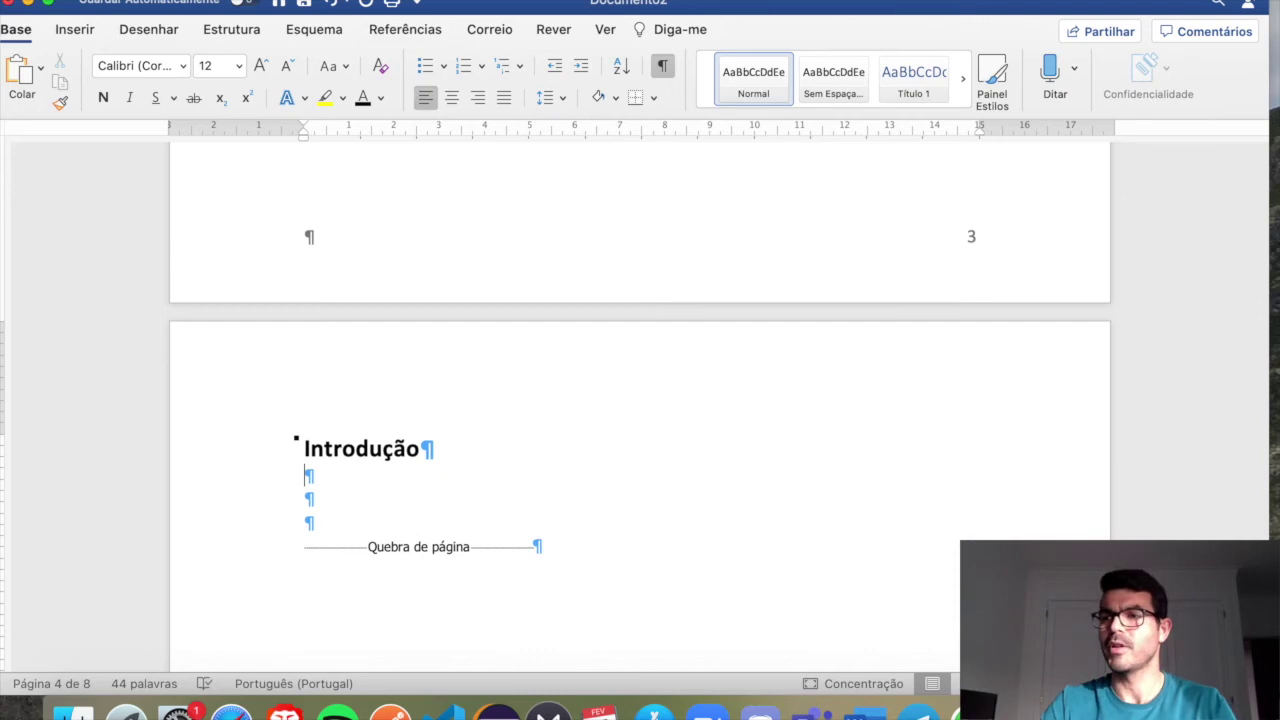
{"action": "left_click", "coordinate": [487, 503]}
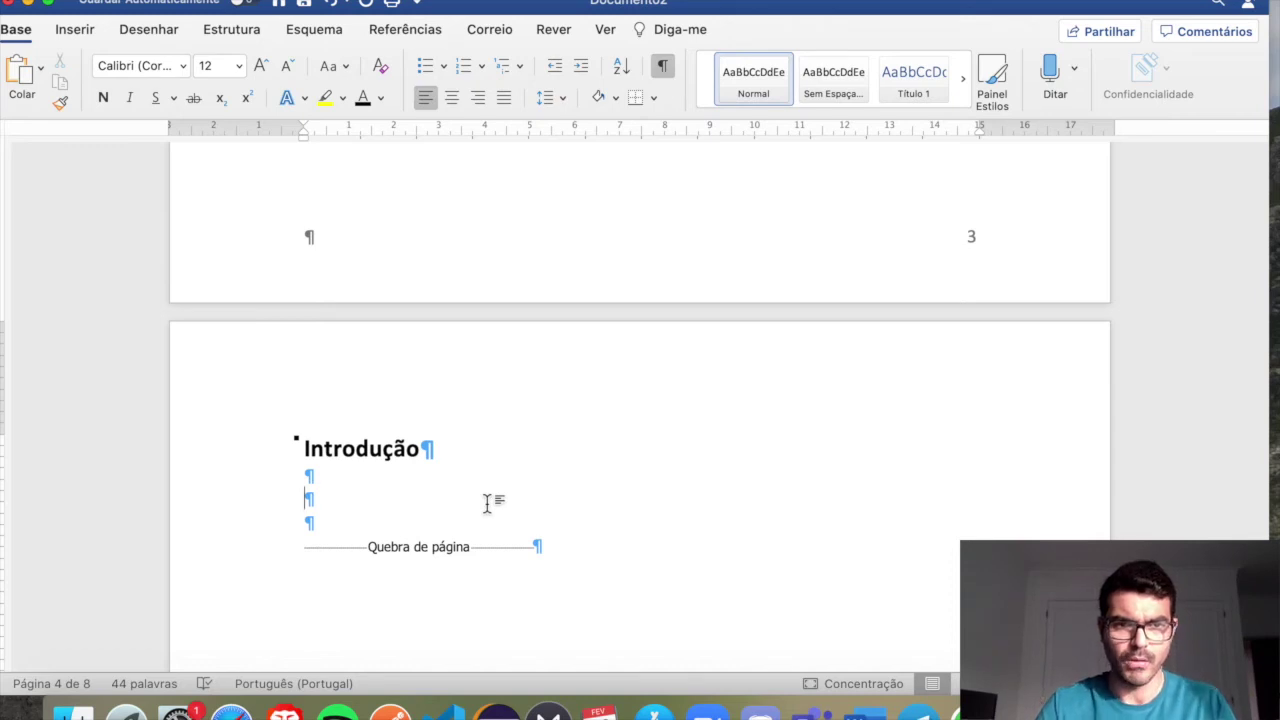
{"action": "type", "text": "Âm"}
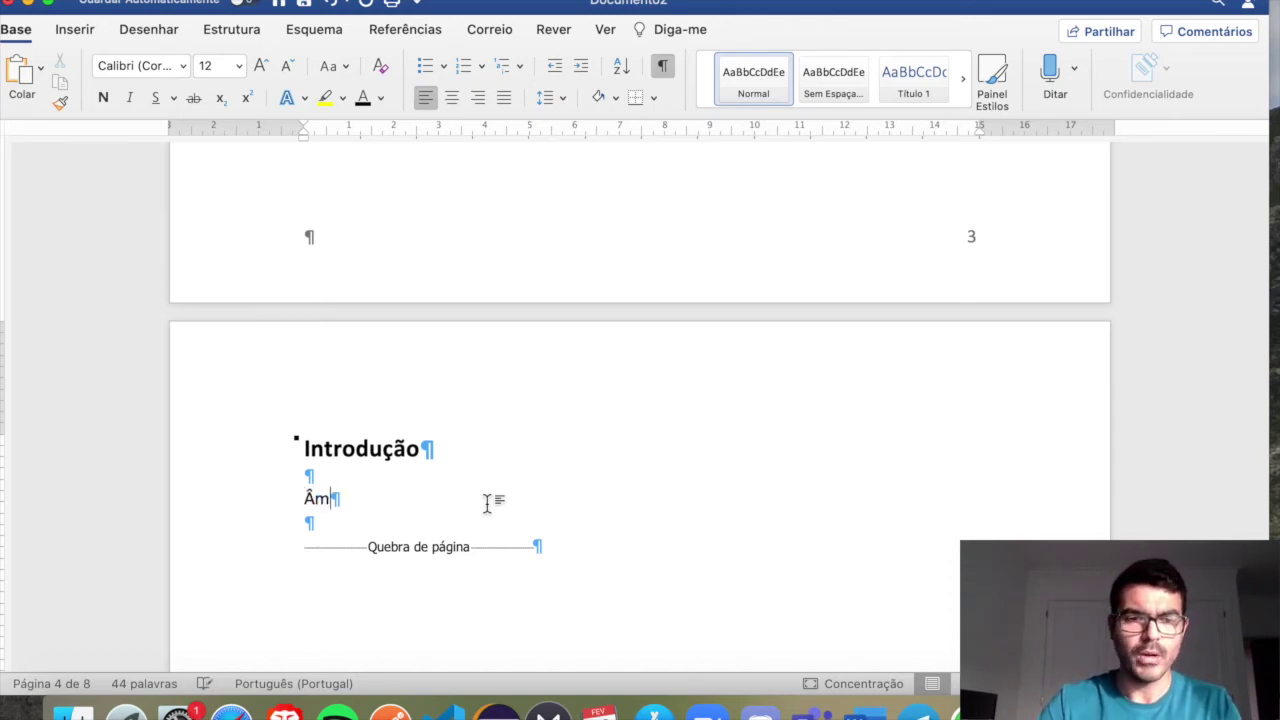
{"action": "type", "text": "bito do trabalho - "}
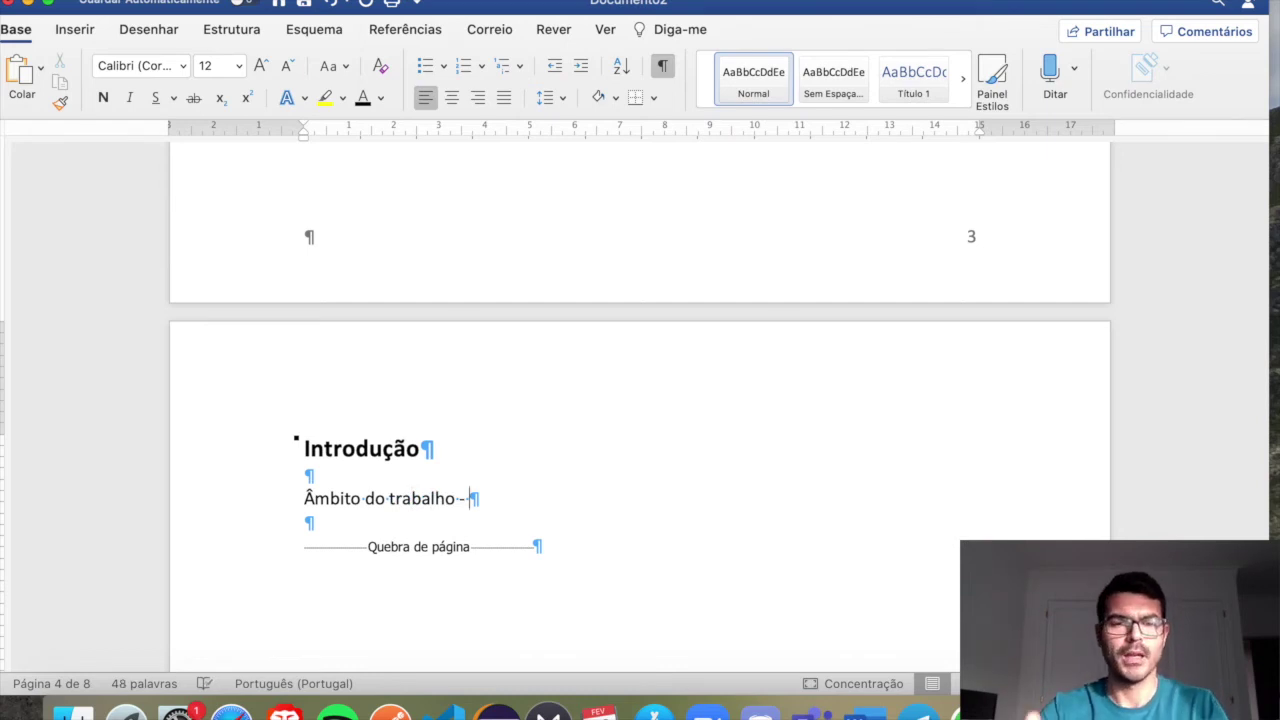
{"action": "type", "text": "disciplina"}
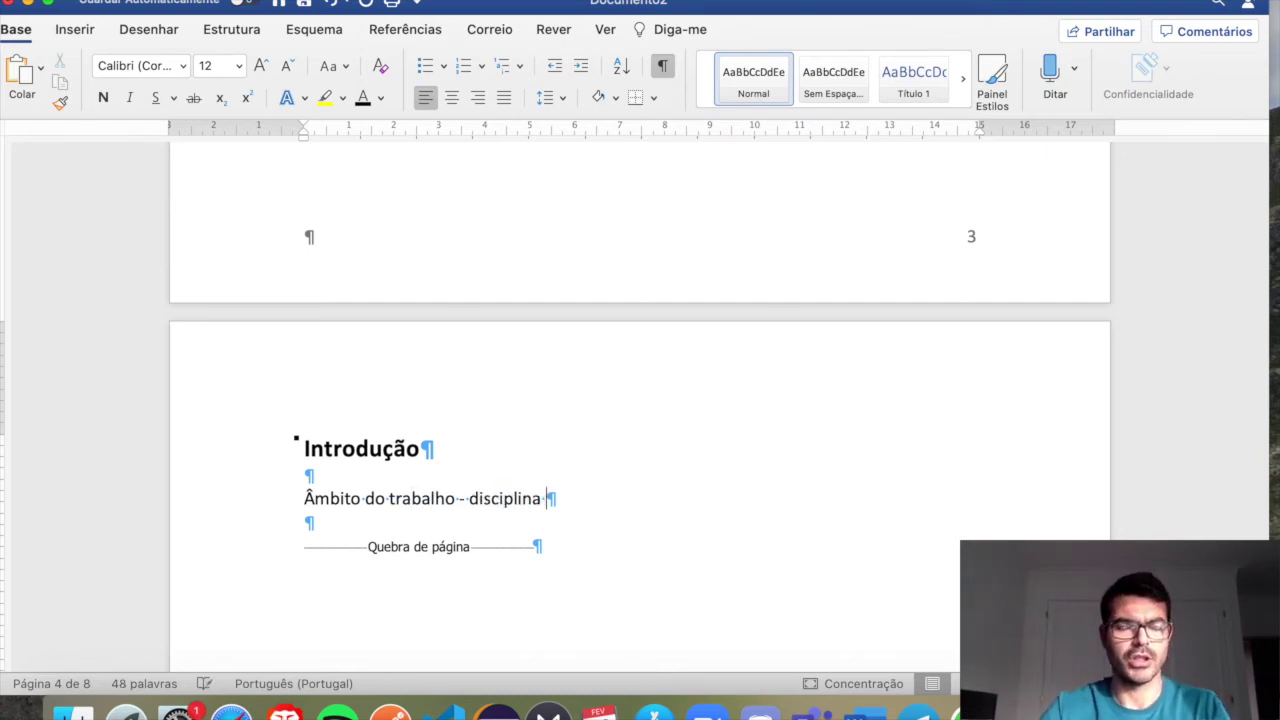
{"action": "key", "text": "BackSpace"}
{"action": "type", "text": ", tema,"}
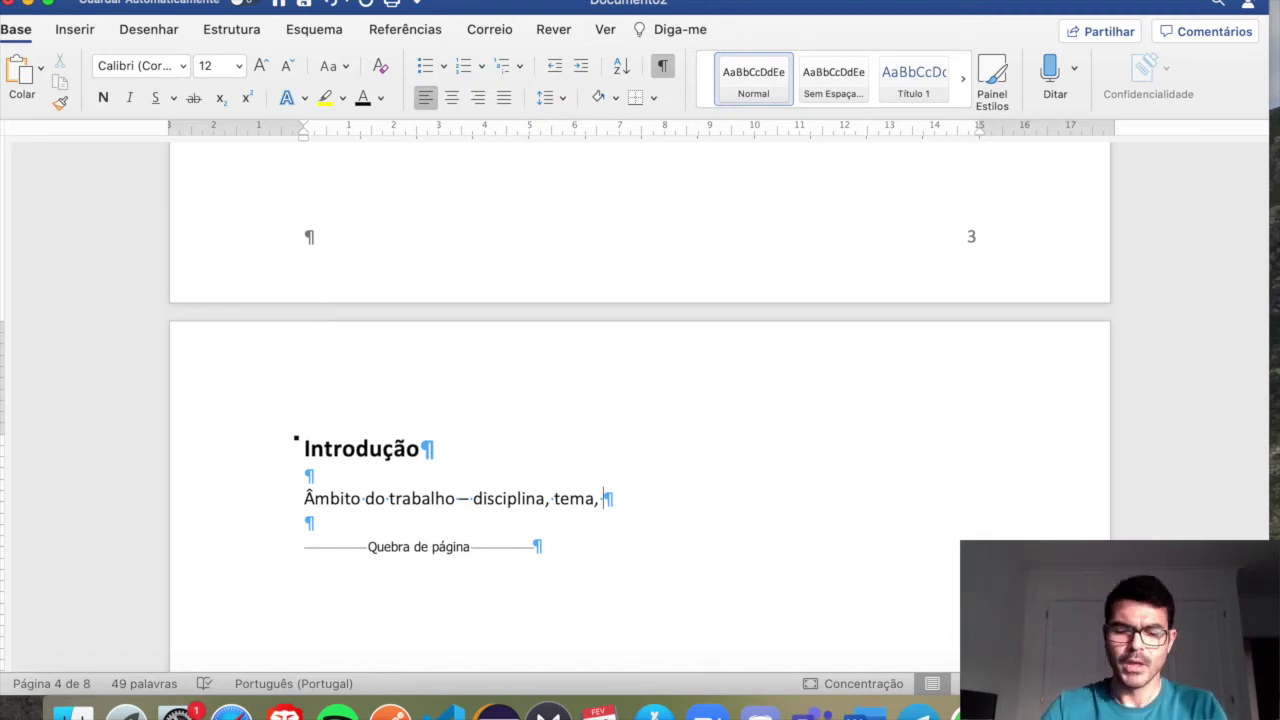
{"action": "type", "text": "duraçã"}
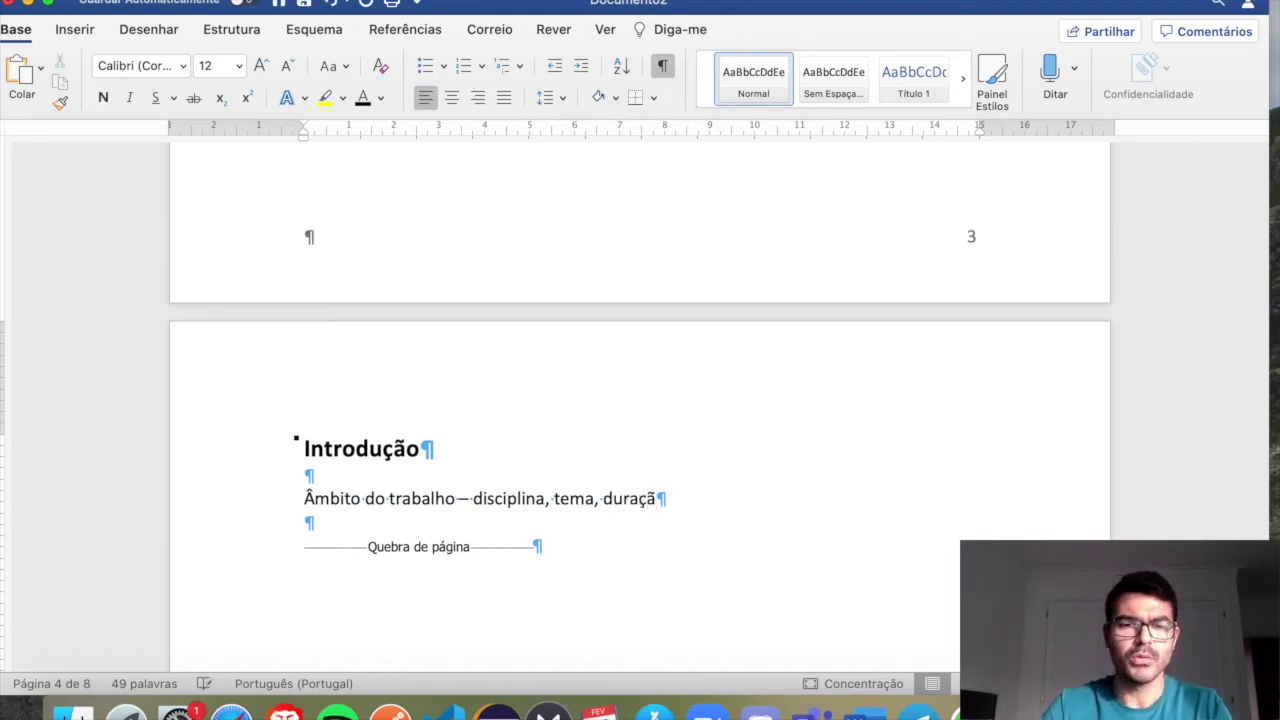
{"action": "type", "text": "o do trabalho"}
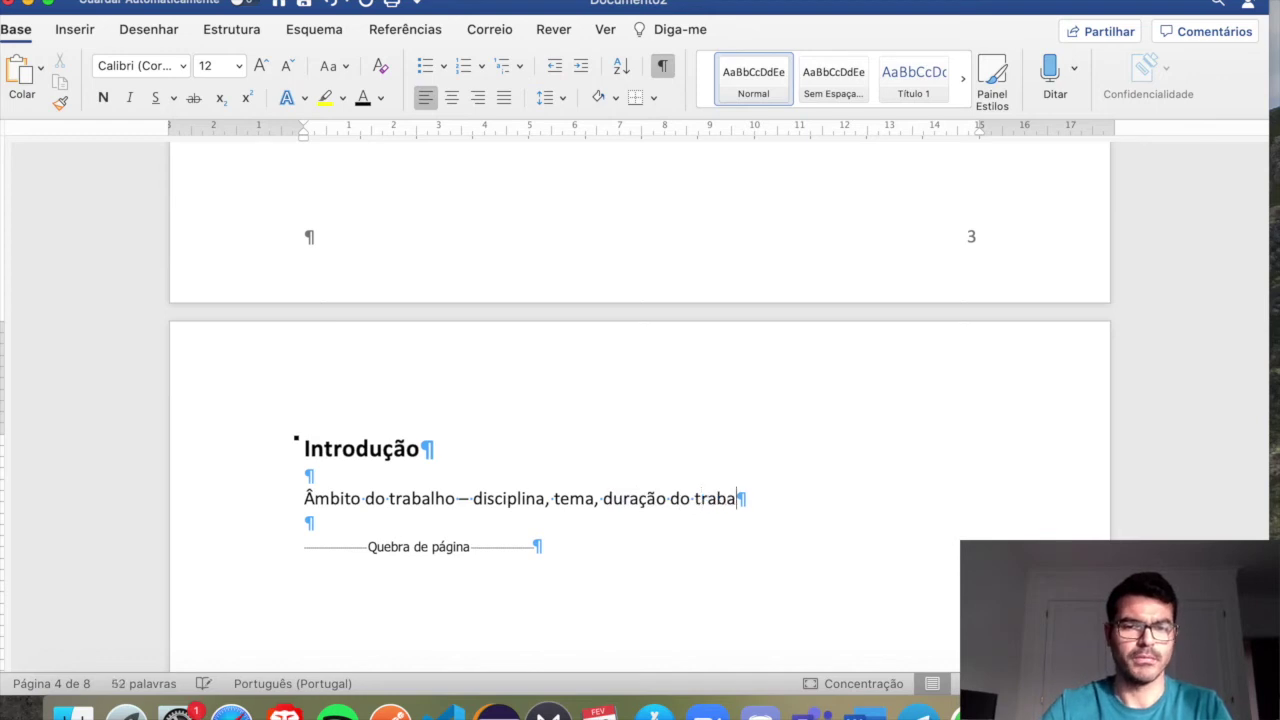
{"action": "key", "text": "Return"}
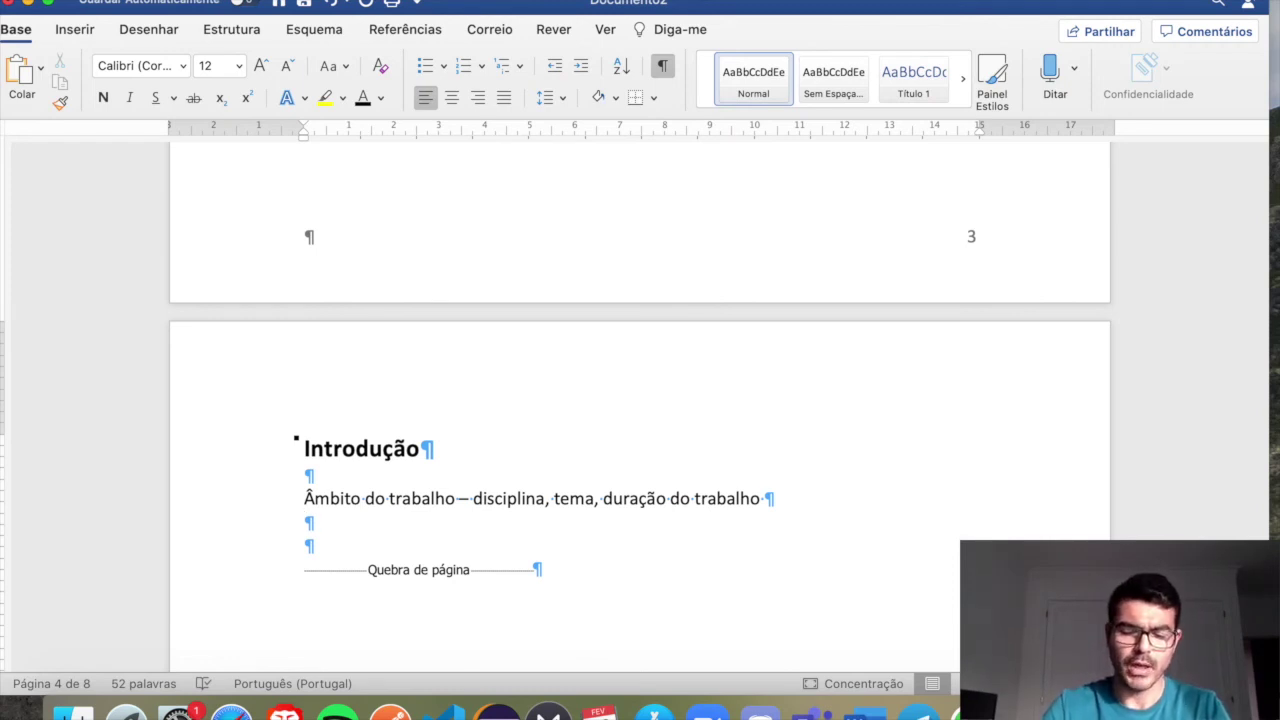
Add the lines "Objetivos", "Objetivos pessoais" and "Organização do documento" below the "Âmbito do trabalho" line in the introduction
{"action": "type", "text": "Obj"}
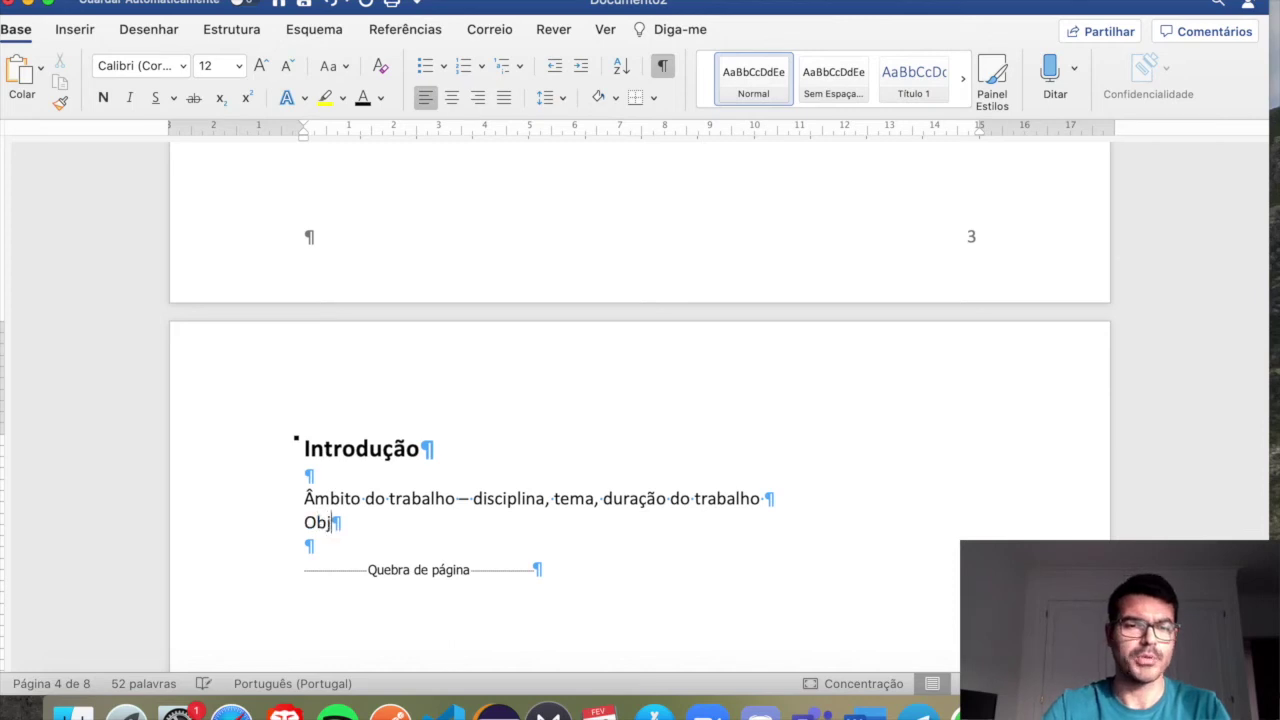
{"action": "type", "text": "etivos -"}
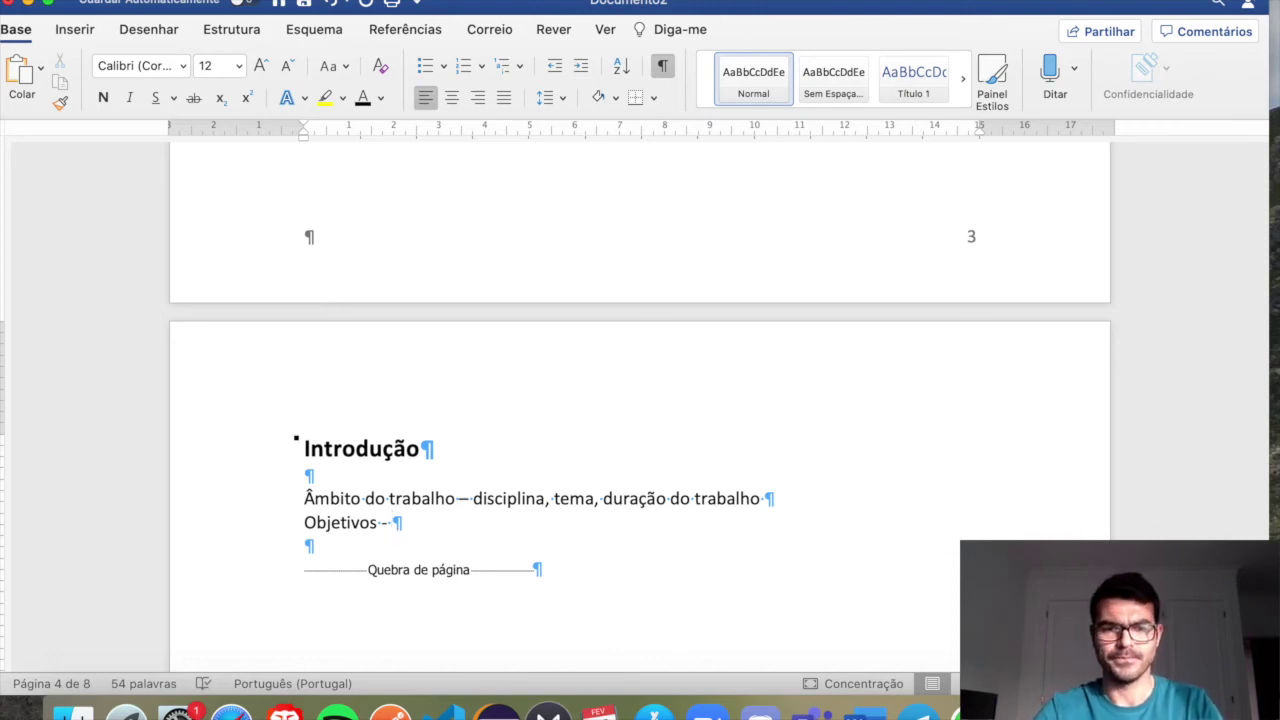
{"action": "key", "text": "BackSpace"}
{"action": "key", "text": "BackSpace"}
{"action": "key", "text": "Return"}
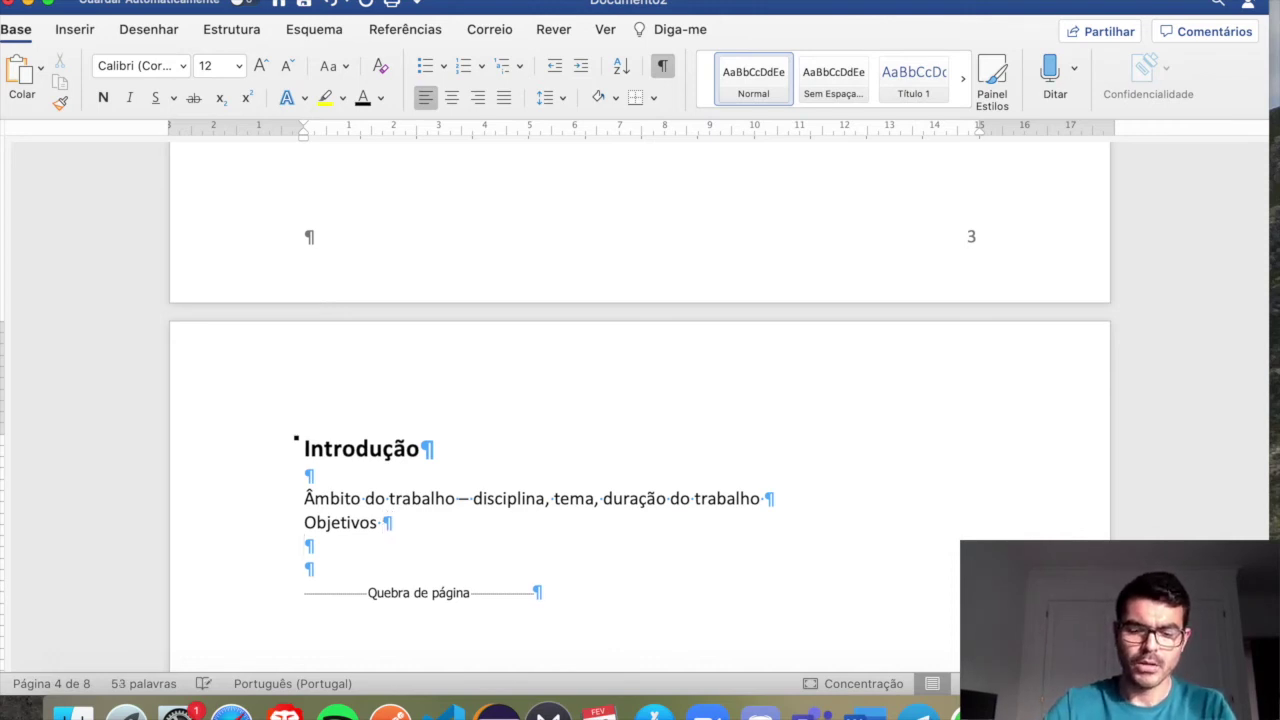
{"action": "type", "text": "Objetivos pessoais"}
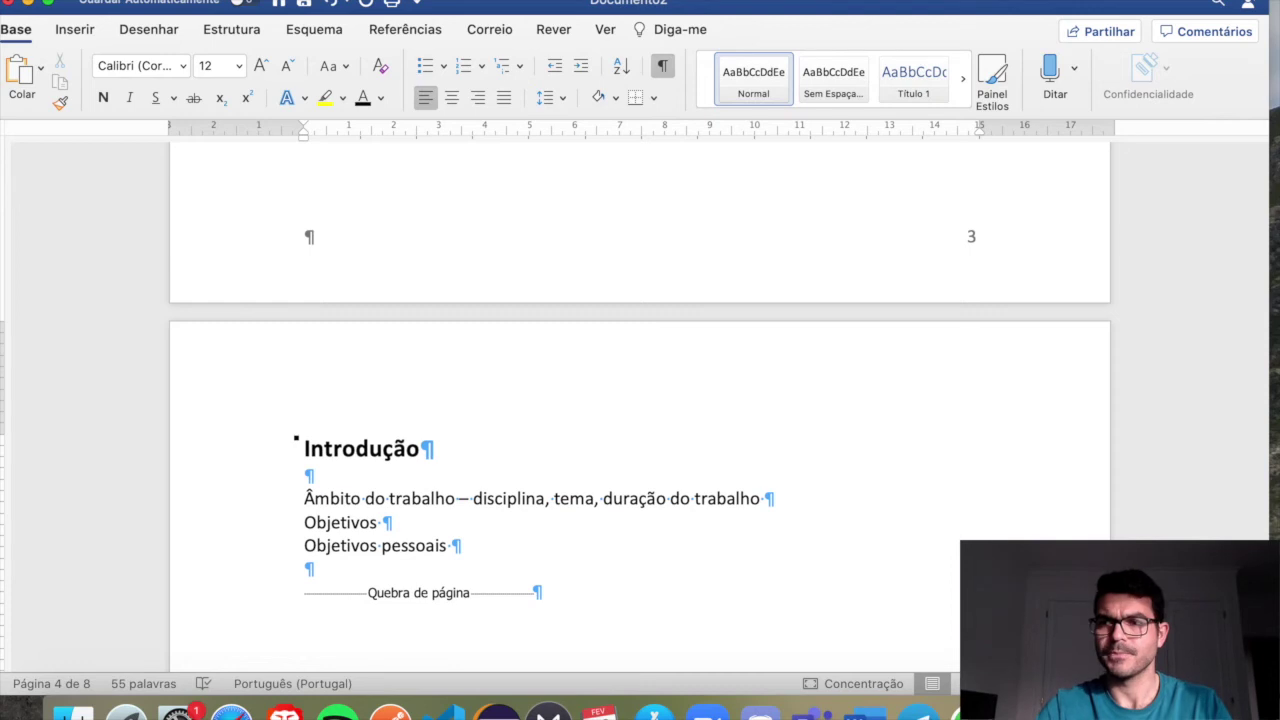
{"action": "key", "text": "Return"}
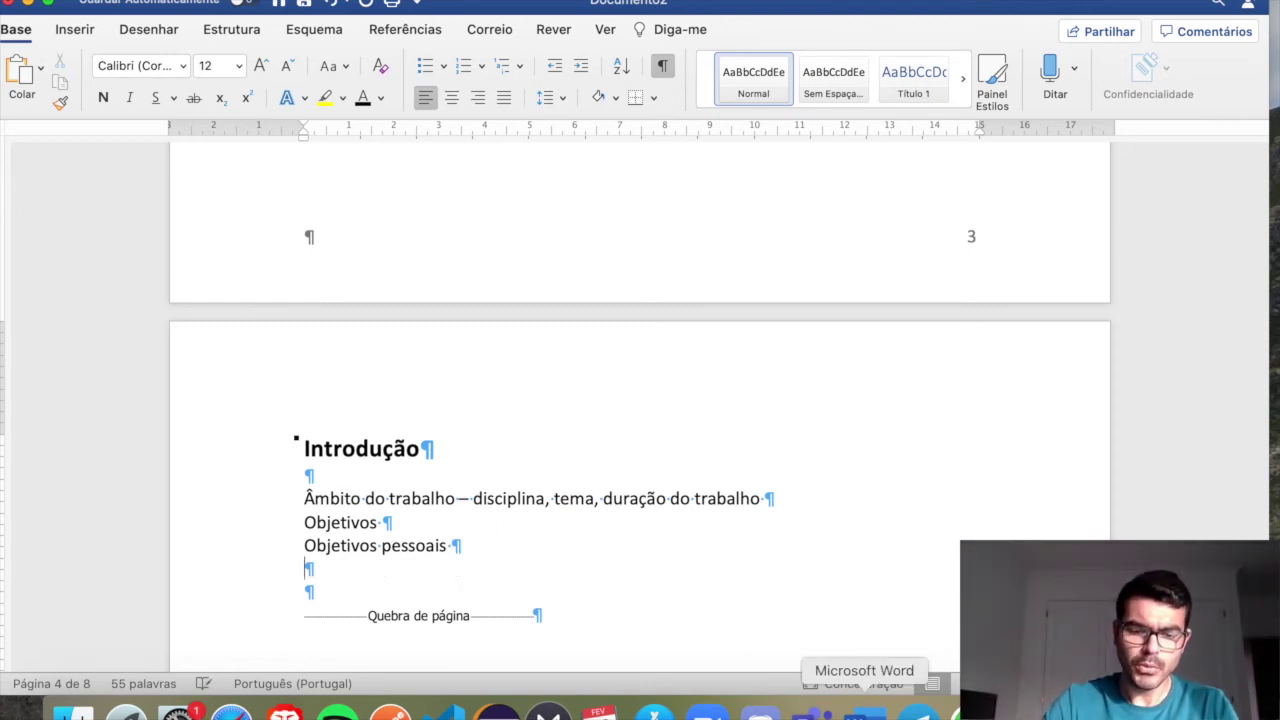
{"action": "type", "text": "Organizaçã"}
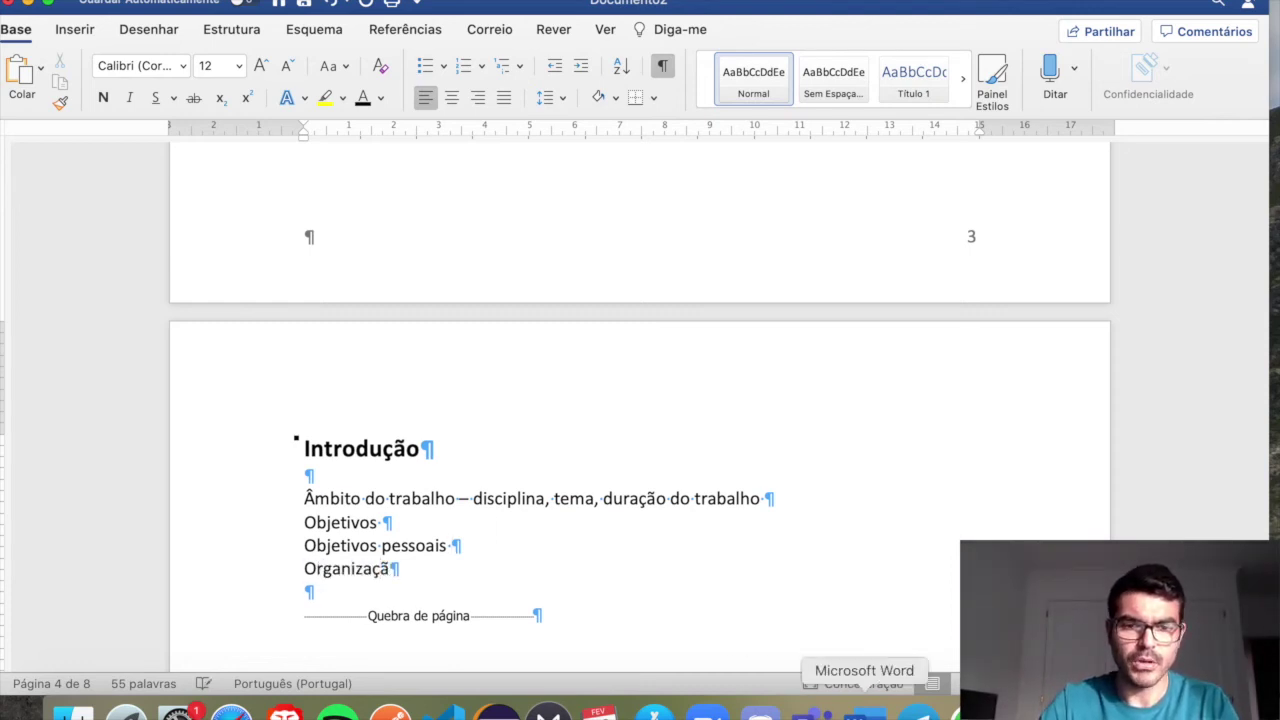
{"action": "type", "text": "o do documento"}
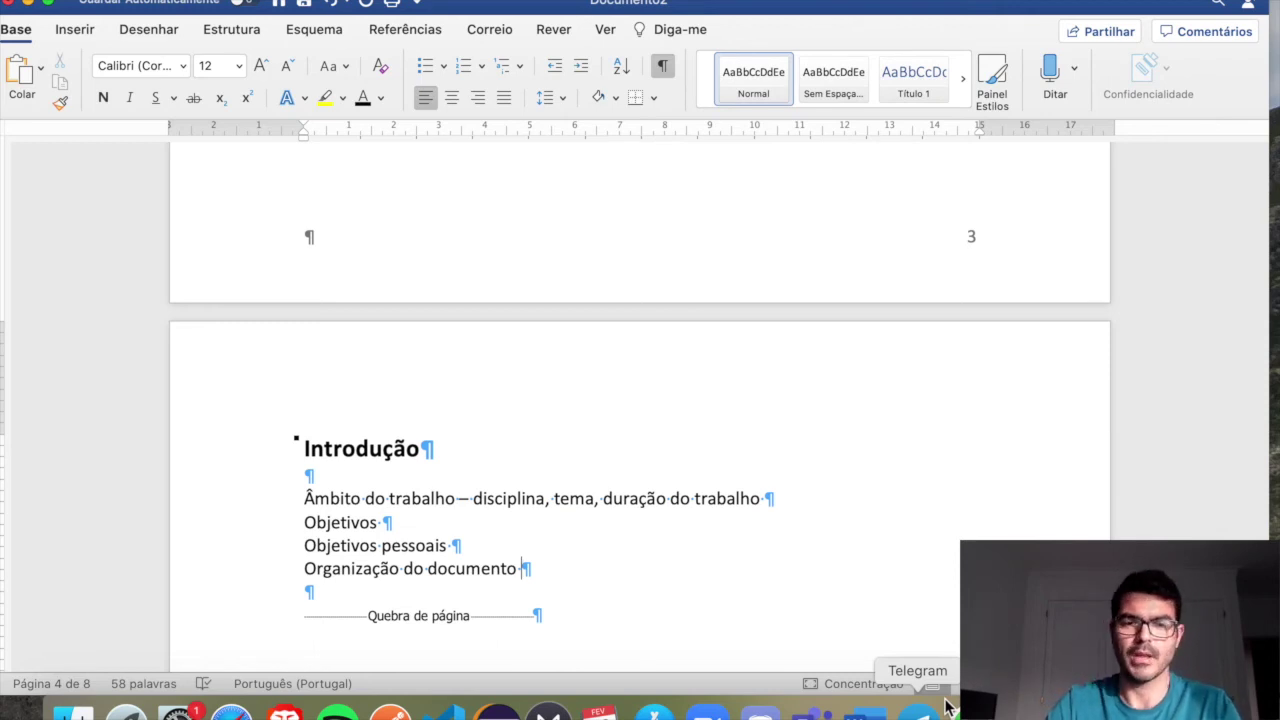
Insert two blank lines between the "Conclusão" heading and the page break below it
{"action": "scroll", "coordinate": [771, 564], "scroll_direction": "down", "scroll_amount": 5}
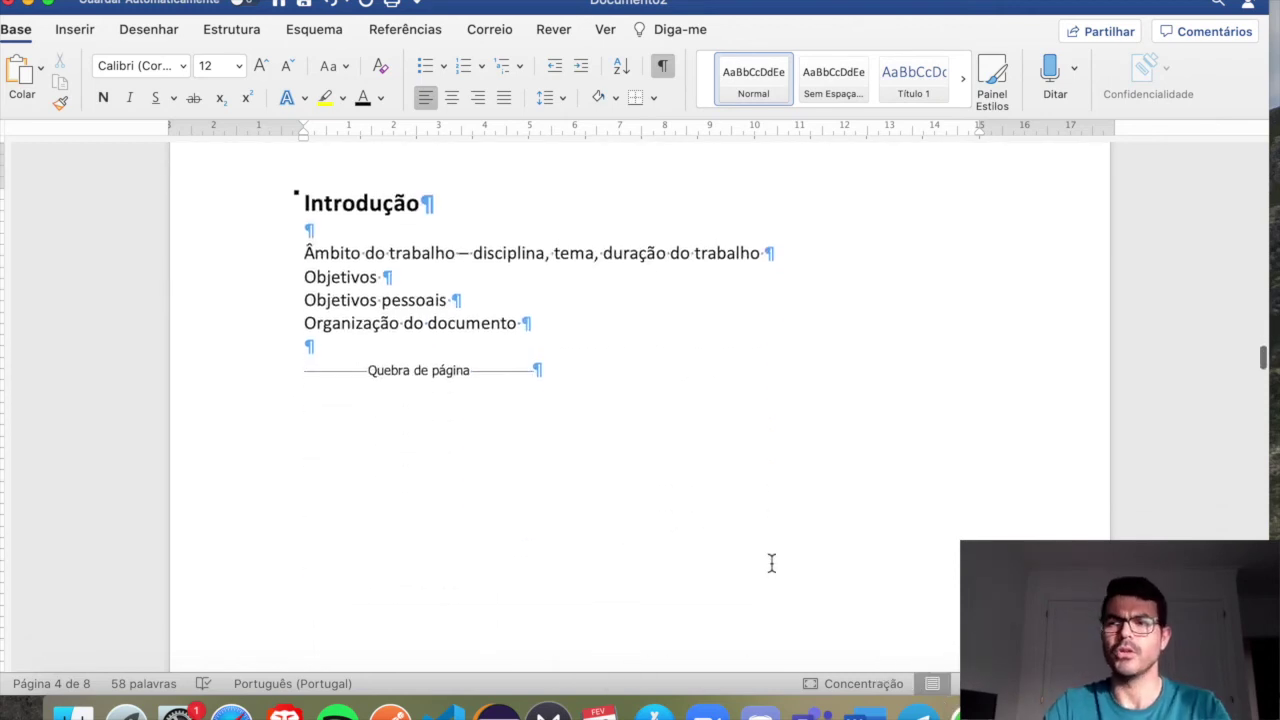
{"action": "scroll", "coordinate": [771, 564], "scroll_direction": "down", "scroll_amount": 20}
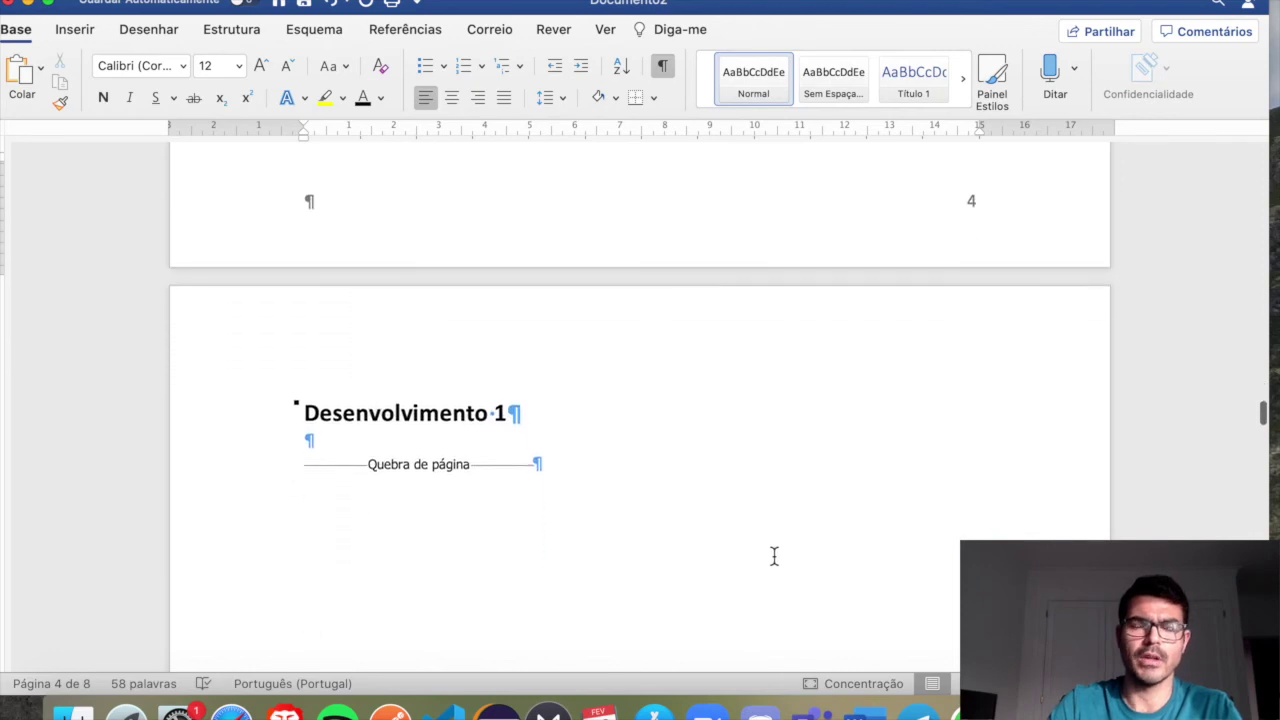
{"action": "scroll", "coordinate": [774, 556], "scroll_direction": "down", "scroll_amount": 2}
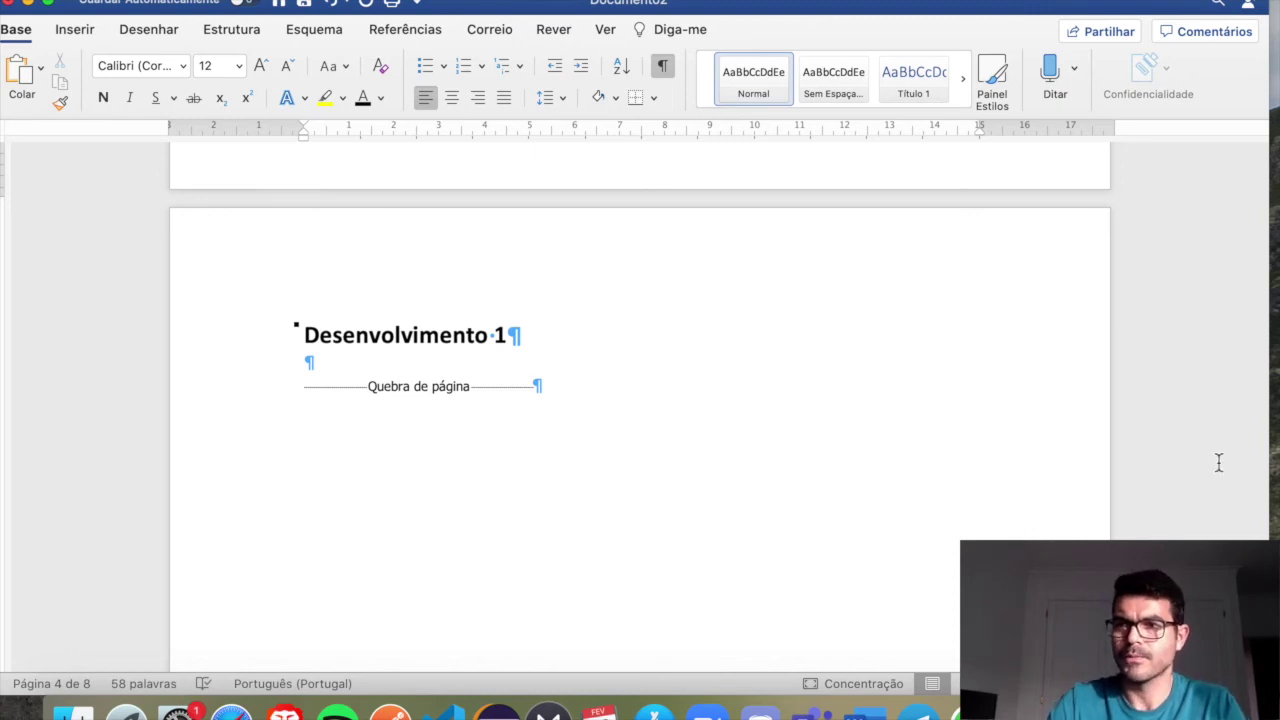
{"action": "scroll", "coordinate": [917, 537], "scroll_direction": "down", "scroll_amount": 10}
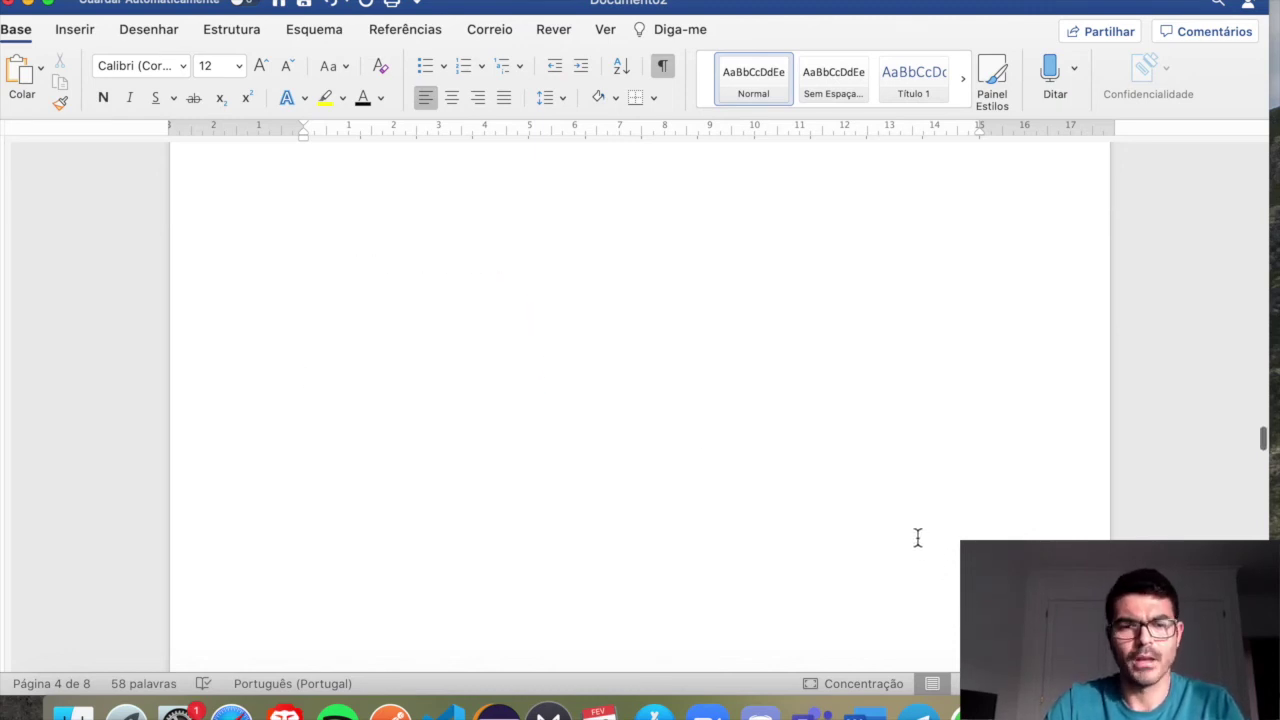
{"action": "scroll", "coordinate": [917, 537], "scroll_direction": "down", "scroll_amount": 10}
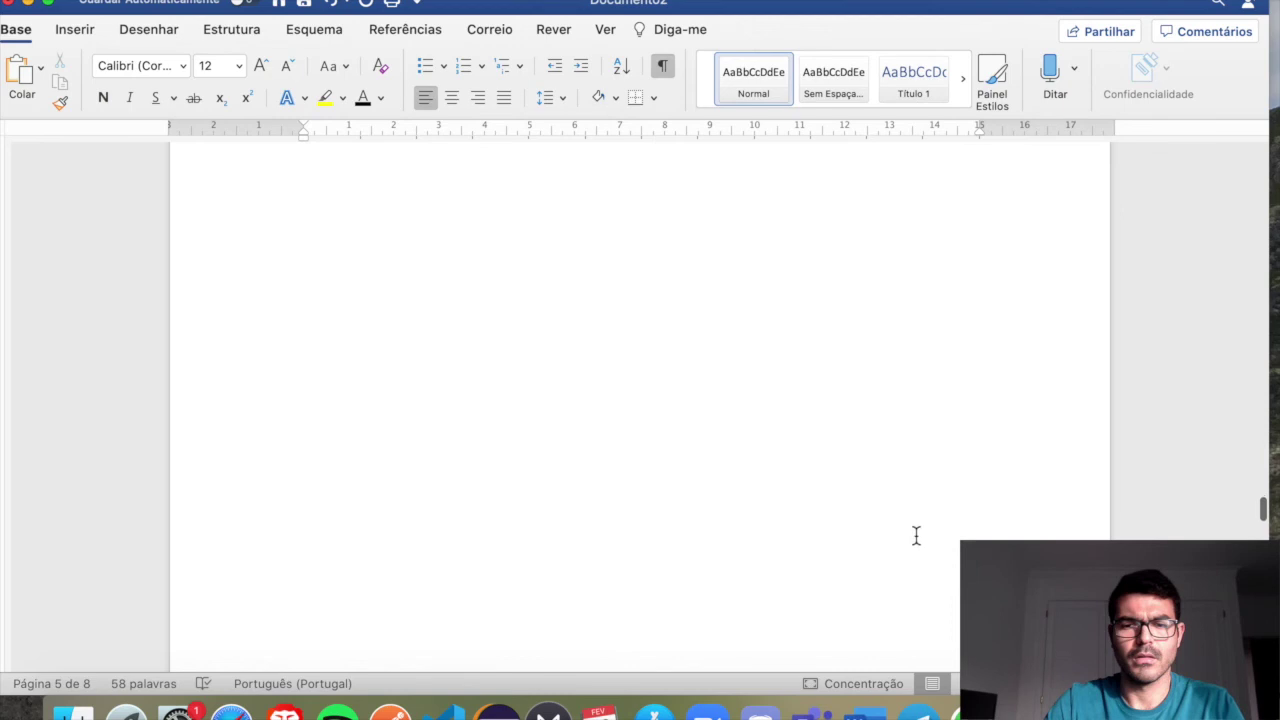
{"action": "left_click", "coordinate": [497, 453]}
{"action": "key", "text": "Up"}
{"action": "key", "text": "Return"}
{"action": "key", "text": "Return"}
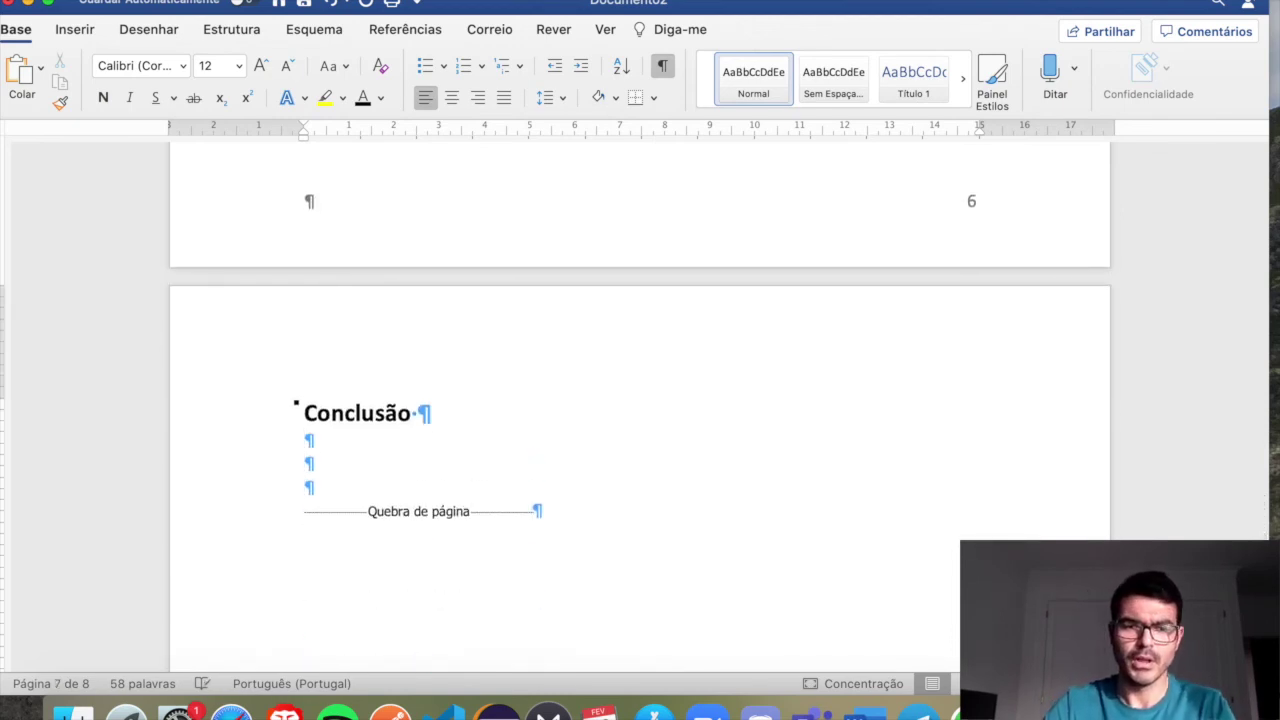
Write "Cumprimento dos objetivos, justificando" under the "Conclusão" heading, leaving one blank line between them
{"action": "left_click", "coordinate": [306, 463]}
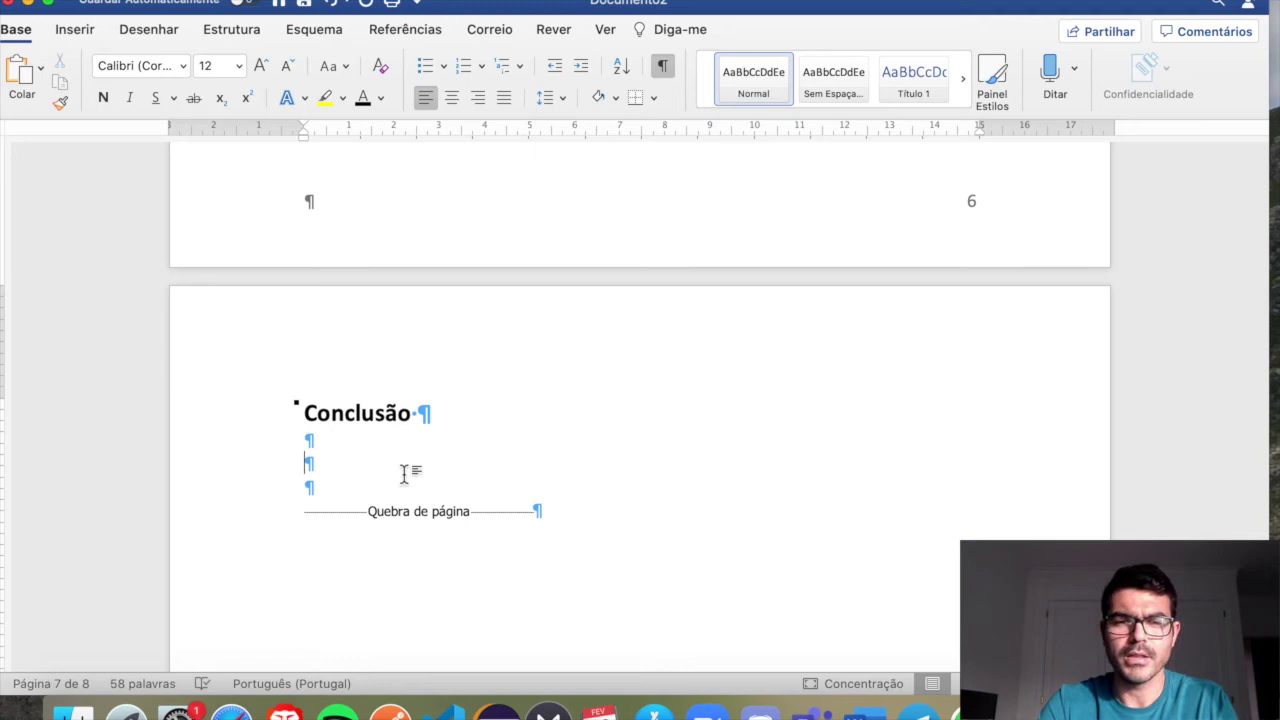
{"action": "type", "text": "cumprimentos"}
{"action": "key", "text": "BackSpace"}
{"action": "type", "text": "dos obj"}
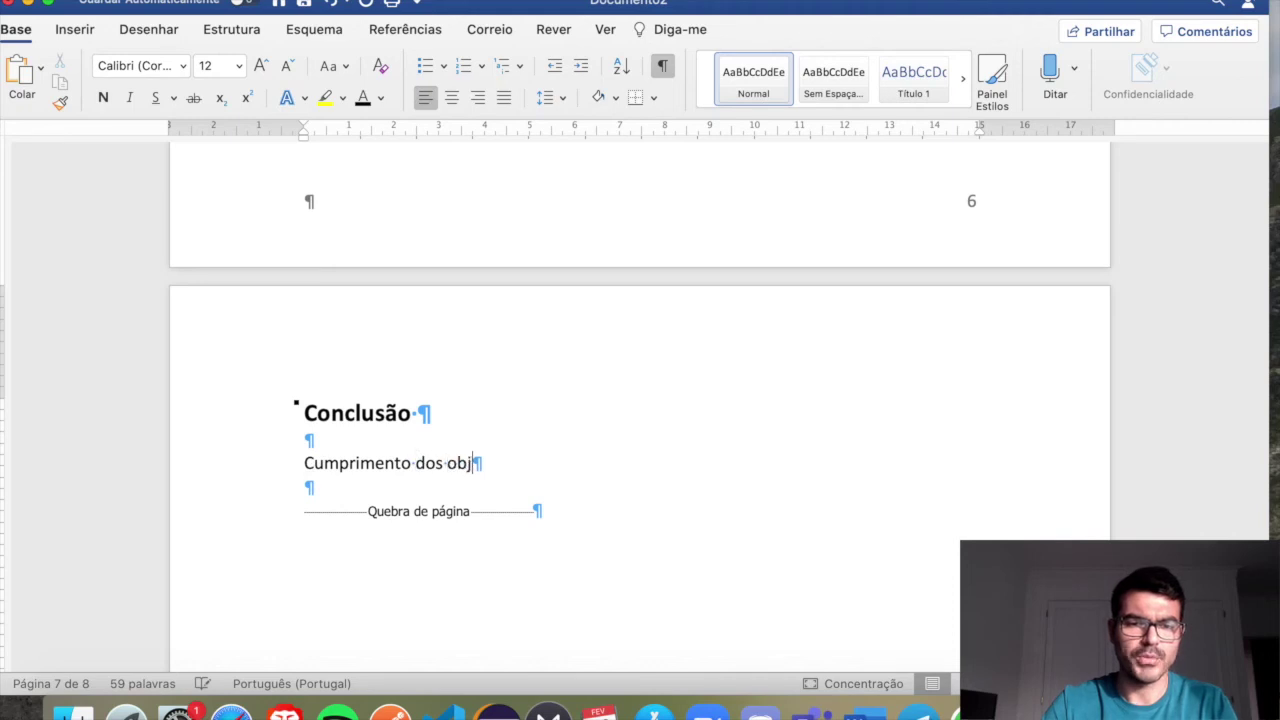
{"action": "type", "text": "etivos, jus"}
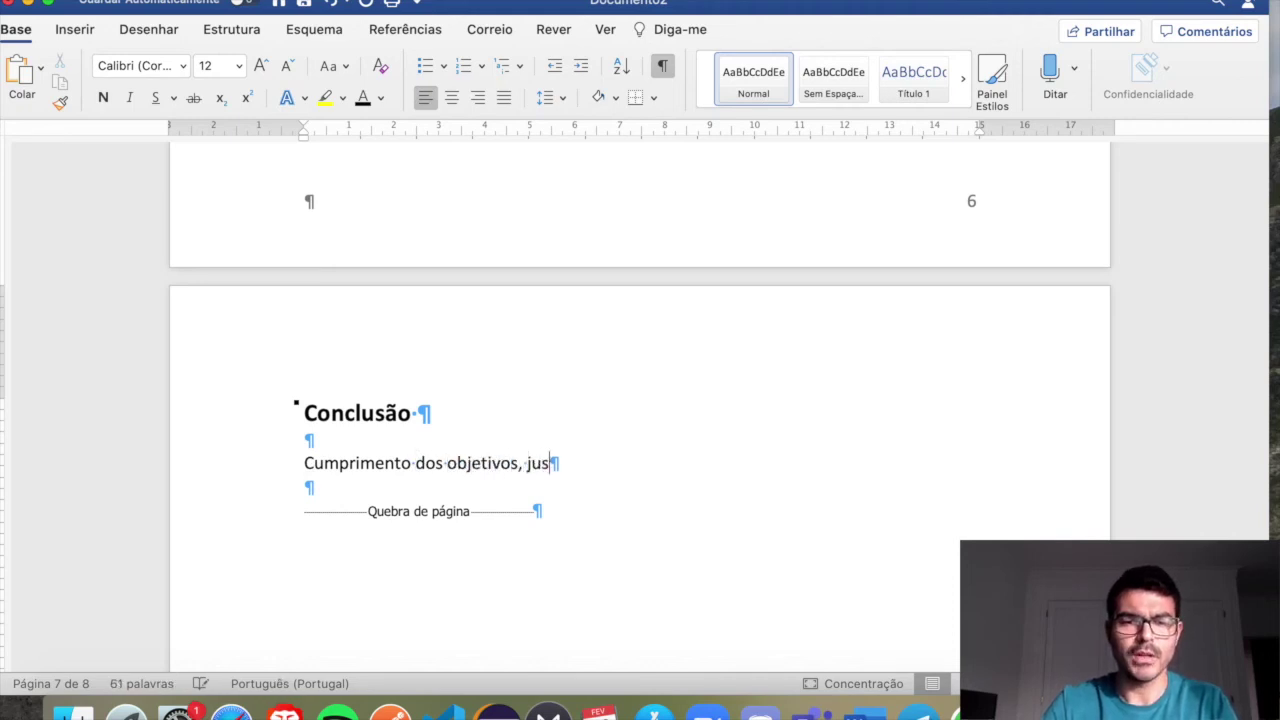
{"action": "type", "text": "tificando"}
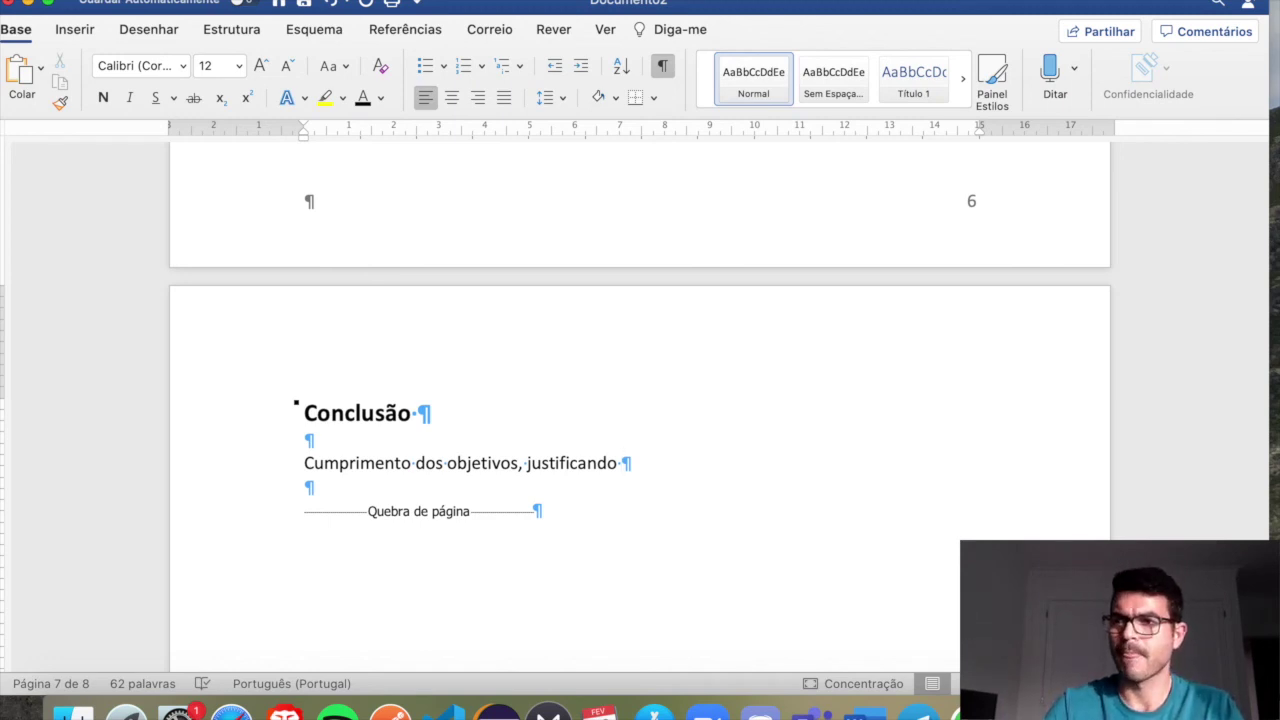
Add the lines "Dificuldades" and "Proposta de trabalho futuro" below the "Cumprimento dos objetivos" line in the conclusion
{"action": "key", "text": "Return"}
{"action": "type", "text": "Dificuldades"}
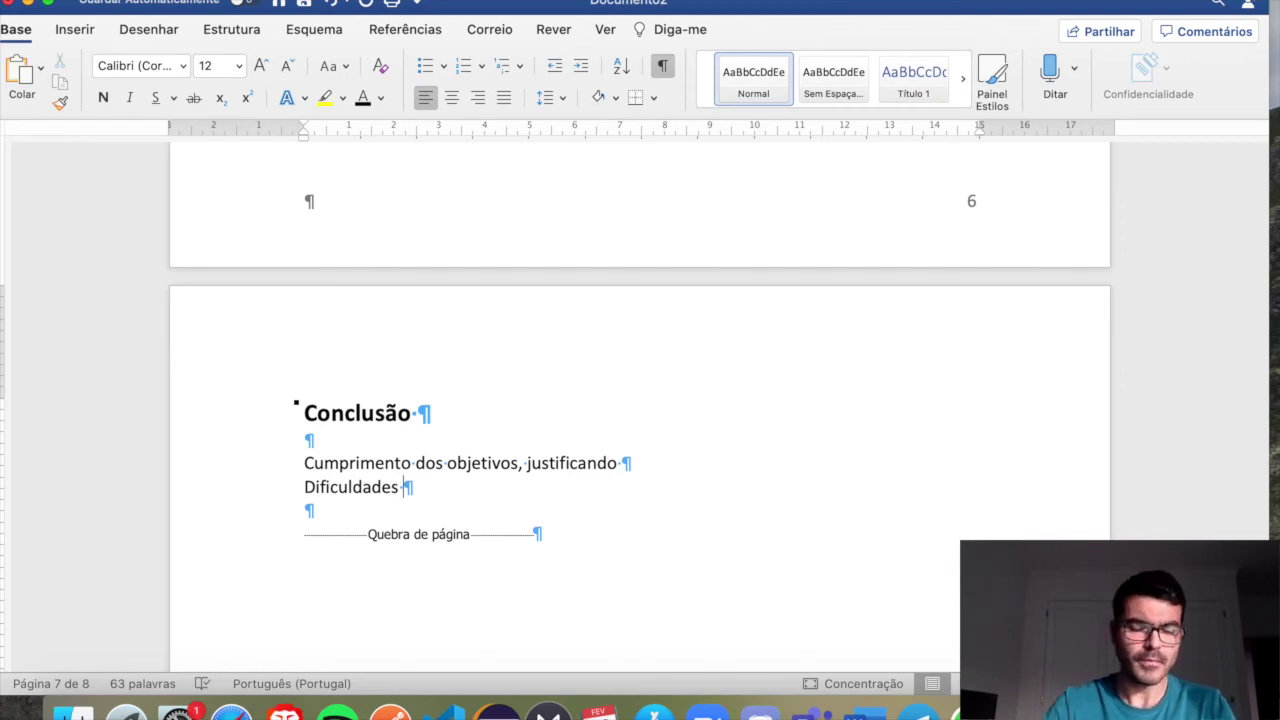
{"action": "key", "text": "Return"}
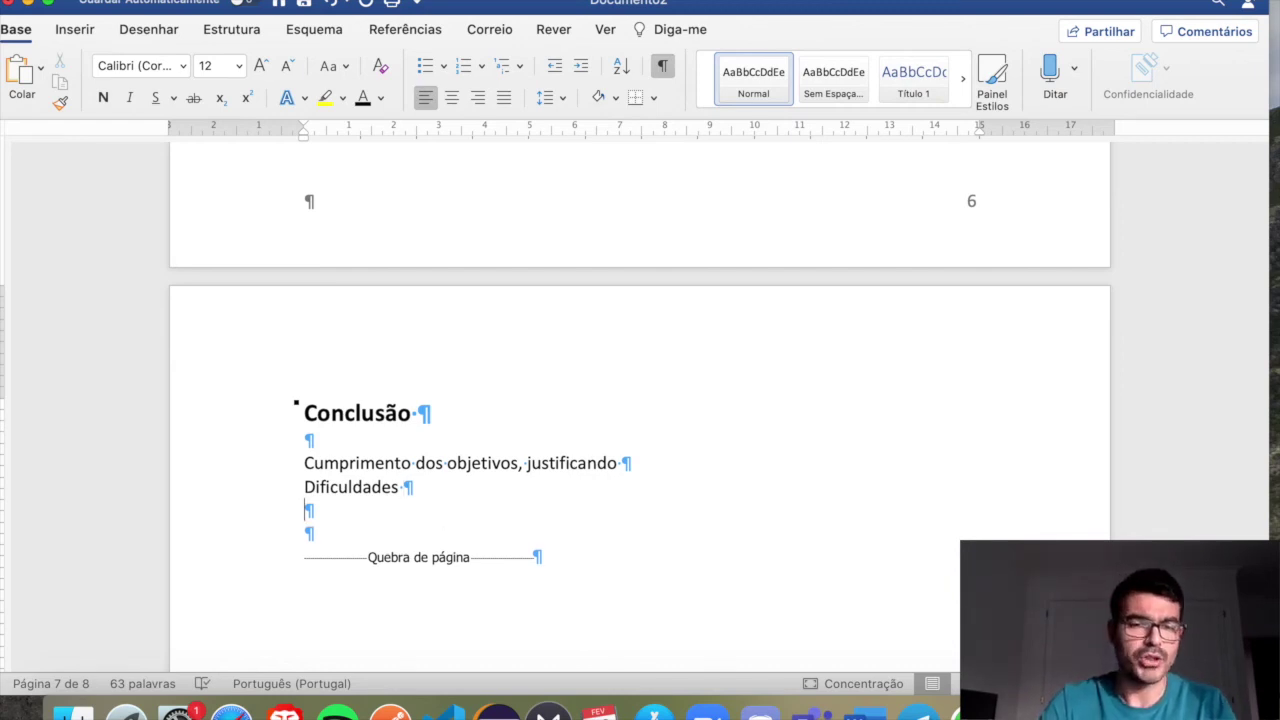
{"action": "type", "text": "Proposta d"}
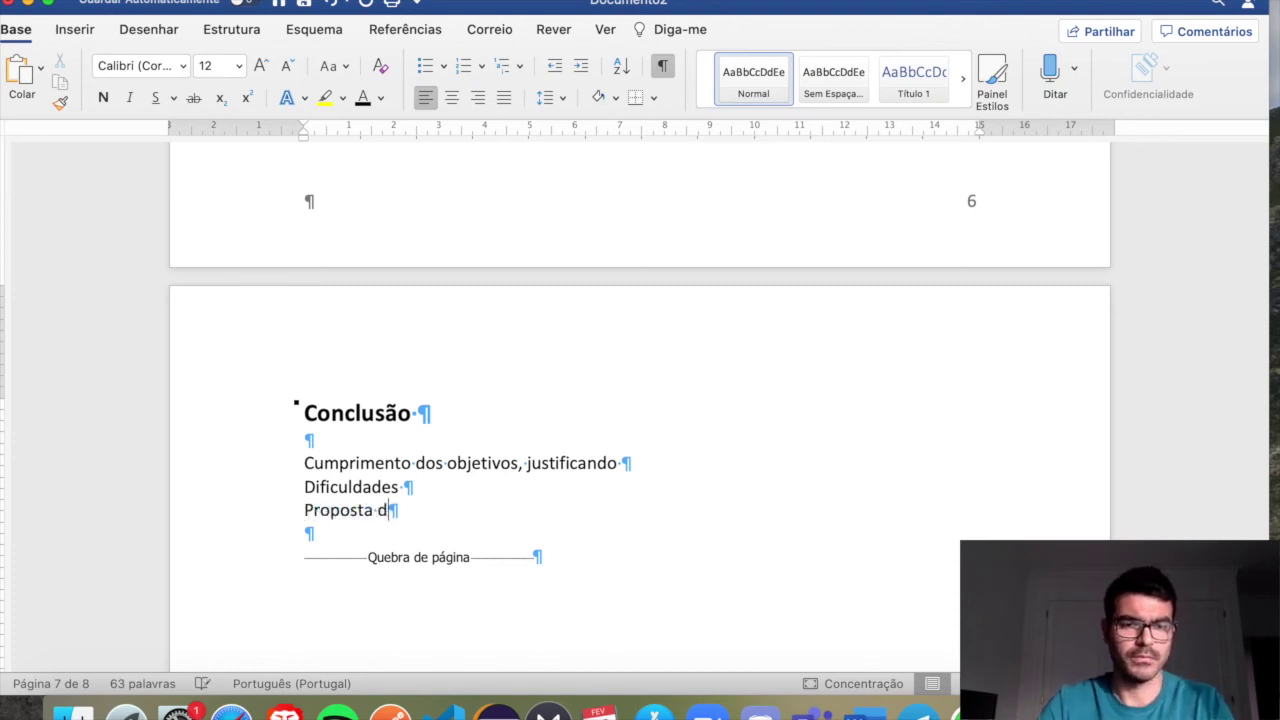
{"action": "type", "text": "e trabalho fu"}
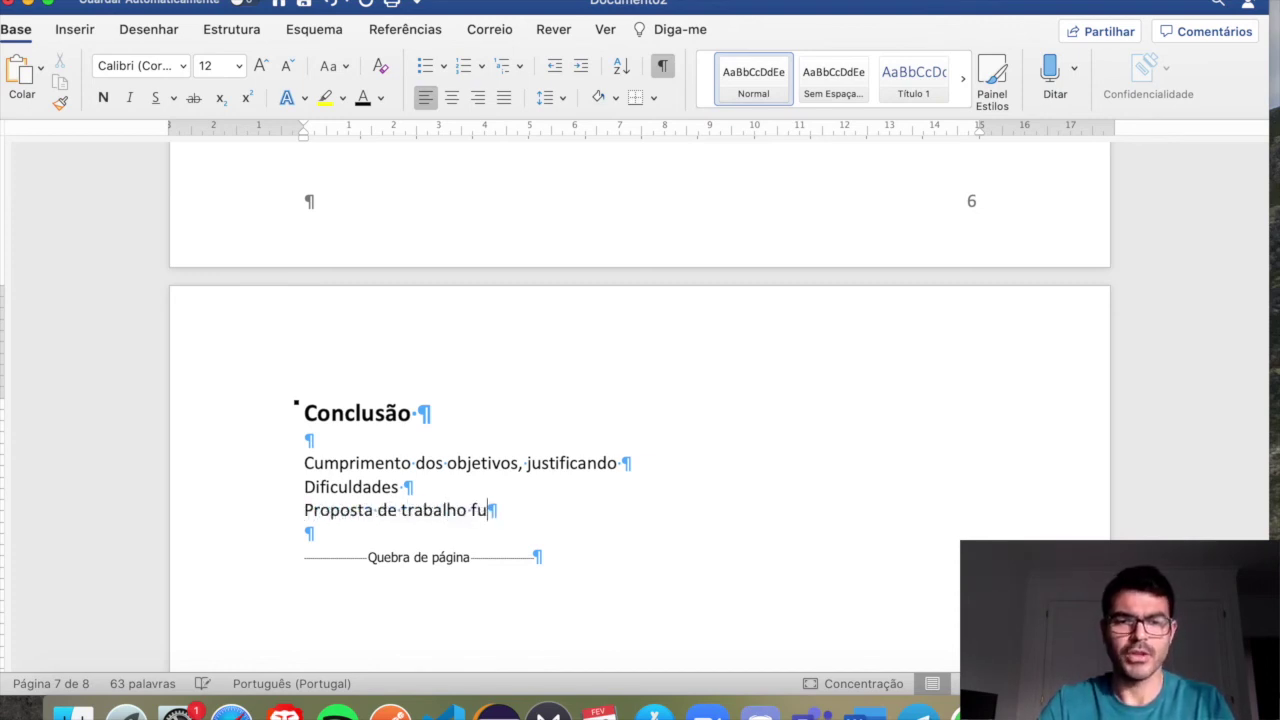
{"action": "type", "text": "turo"}
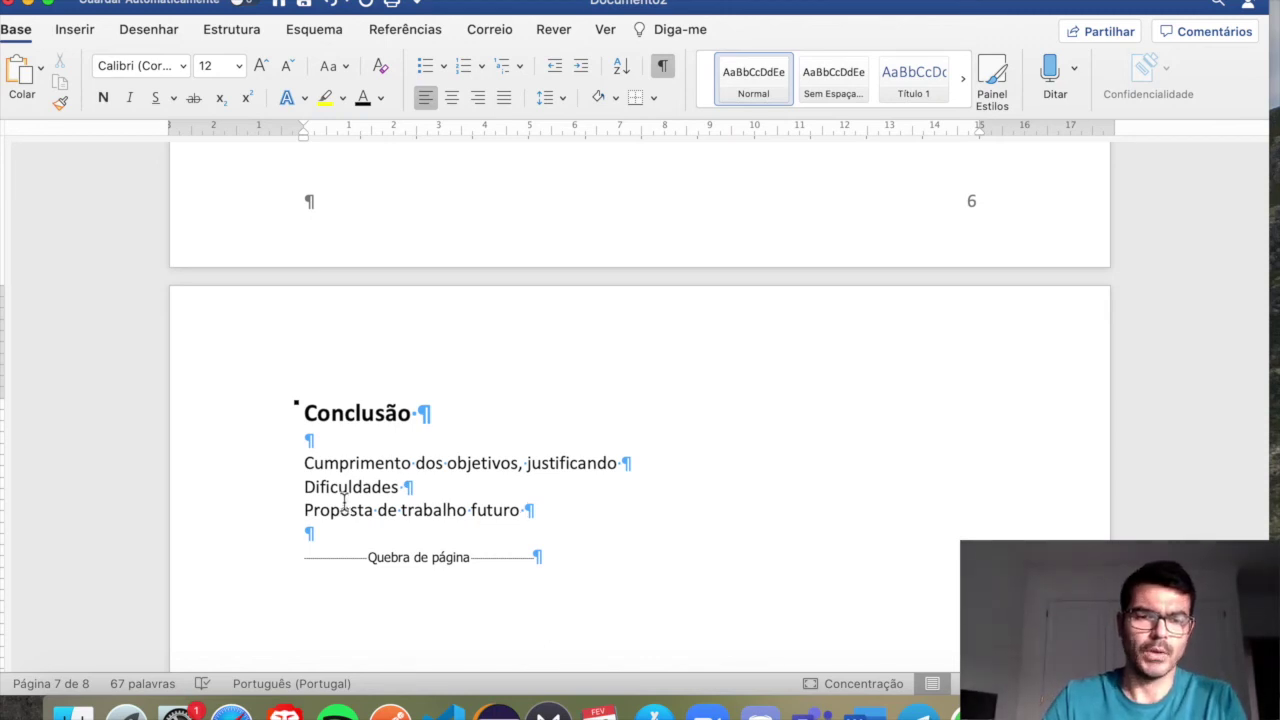
Write "Título do site, tema.." under the "Referências Bibliográficas" heading, leaving one blank line between them
{"action": "scroll", "coordinate": [735, 483], "scroll_direction": "down", "scroll_amount": 3}
{"action": "scroll", "coordinate": [740, 484], "scroll_direction": "down", "scroll_amount": 10}
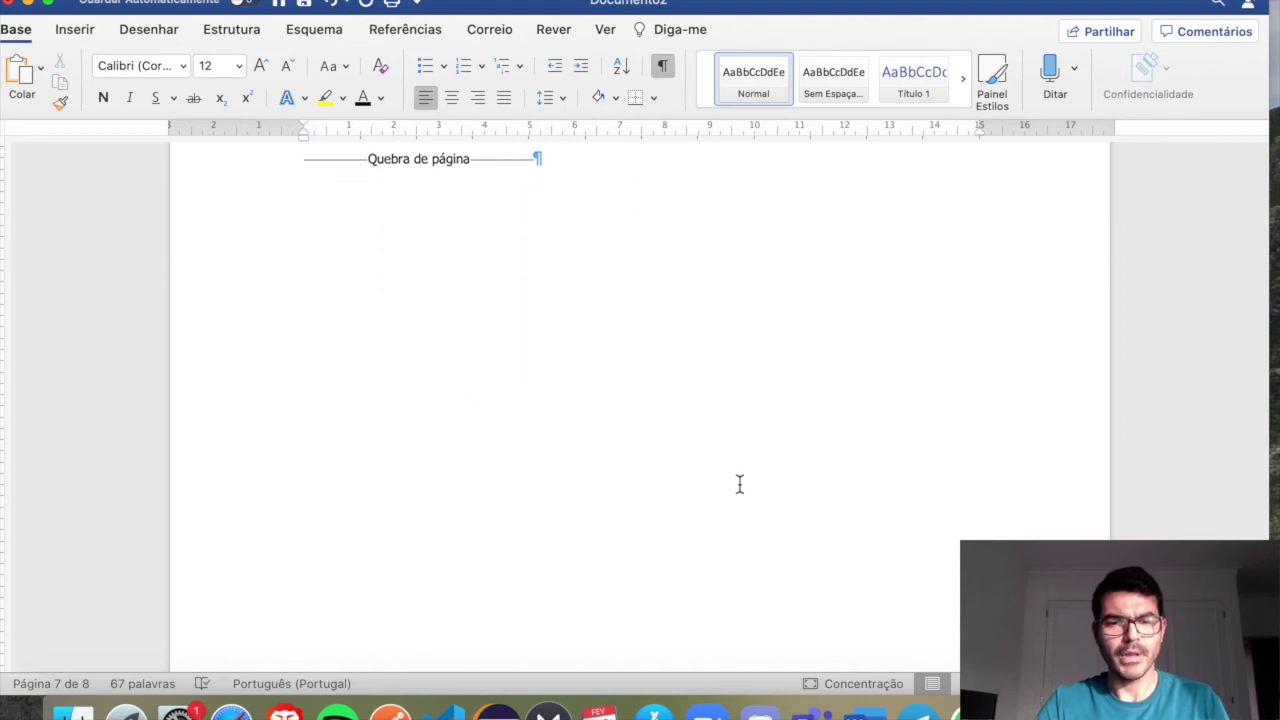
{"action": "left_click", "coordinate": [740, 483]}
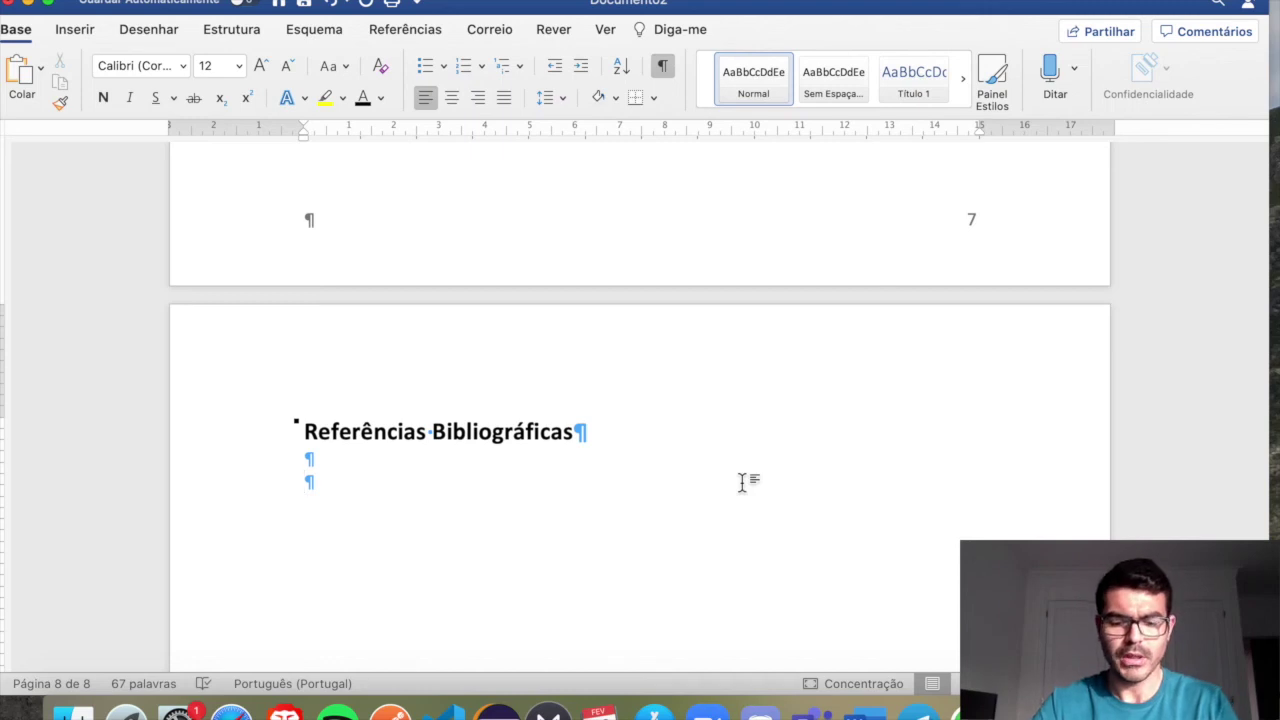
{"action": "type", "text": "Título "}
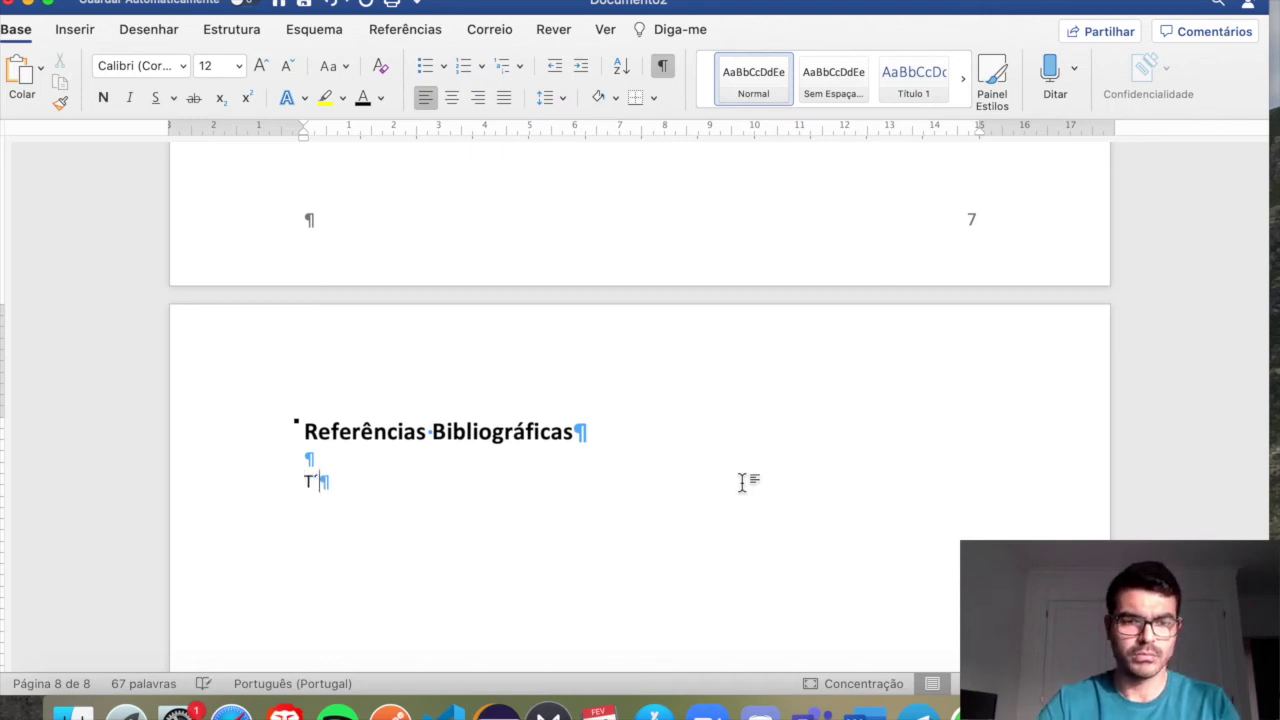
{"action": "type", "text": "do site, tema..."}
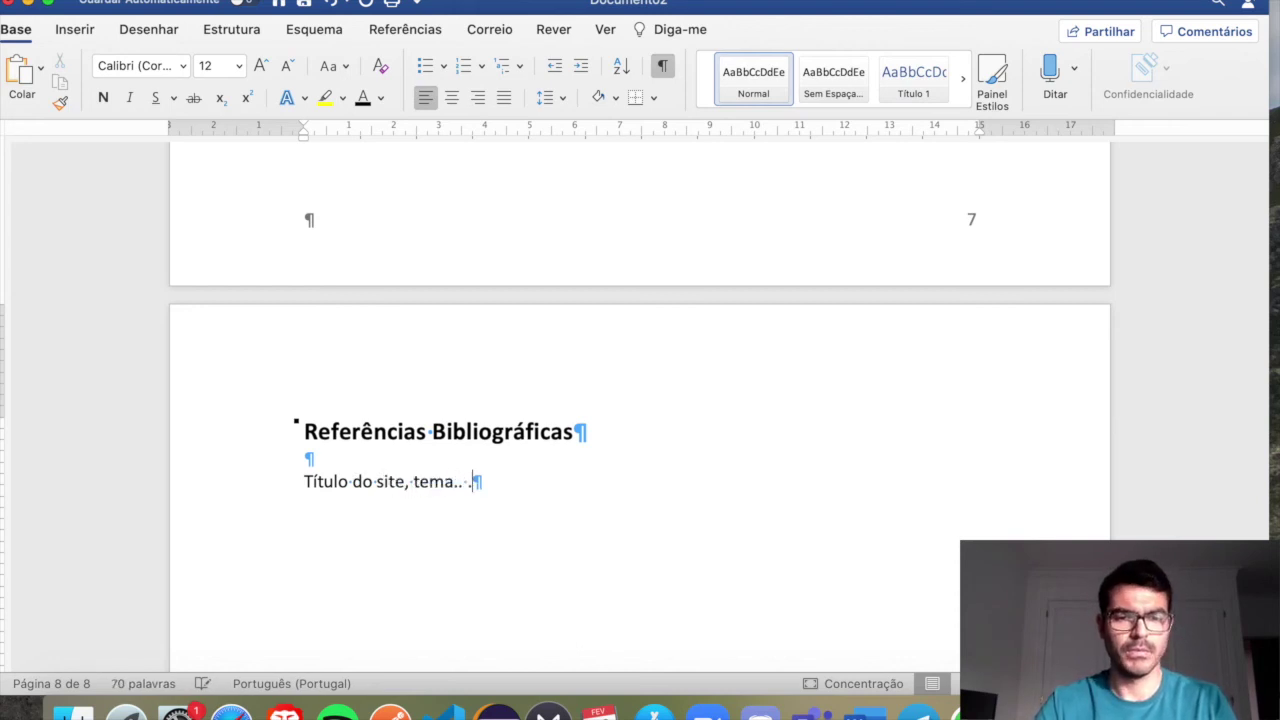
{"action": "key", "text": "BackSpace"}
{"action": "key", "text": "Return"}
{"action": "type", "text": "link.. ."}
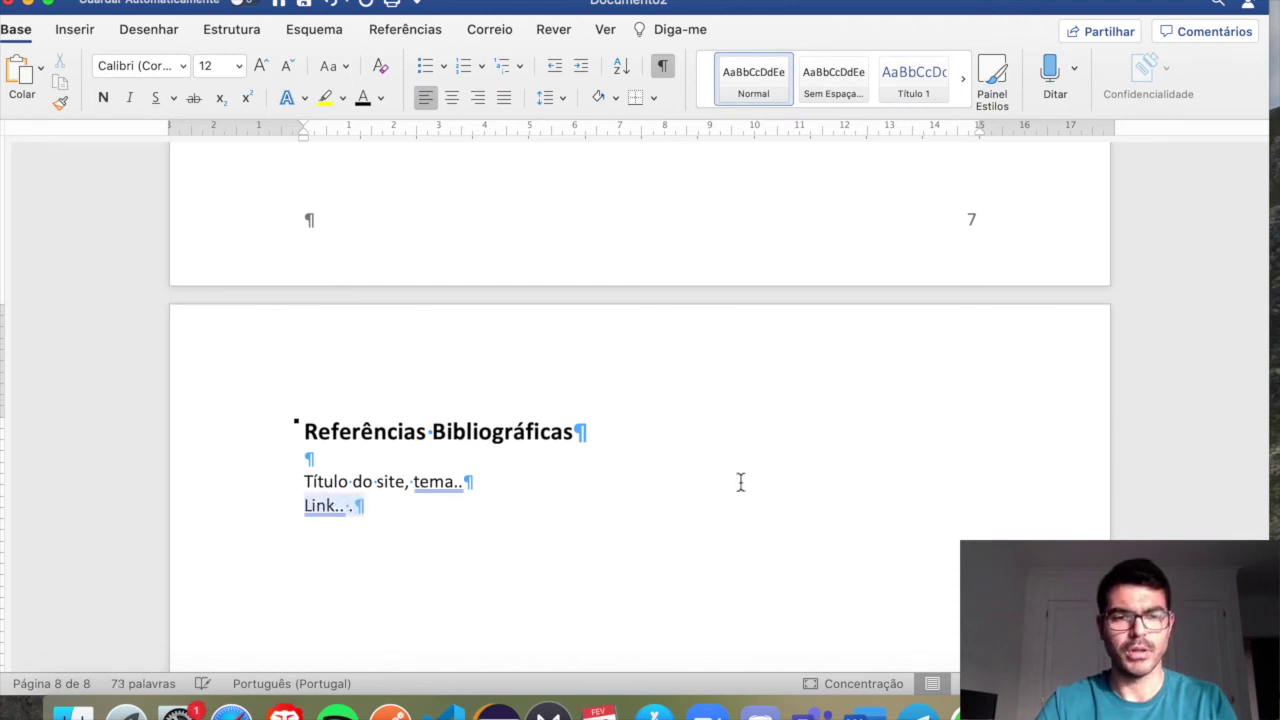
{"action": "type", "text": "www."}
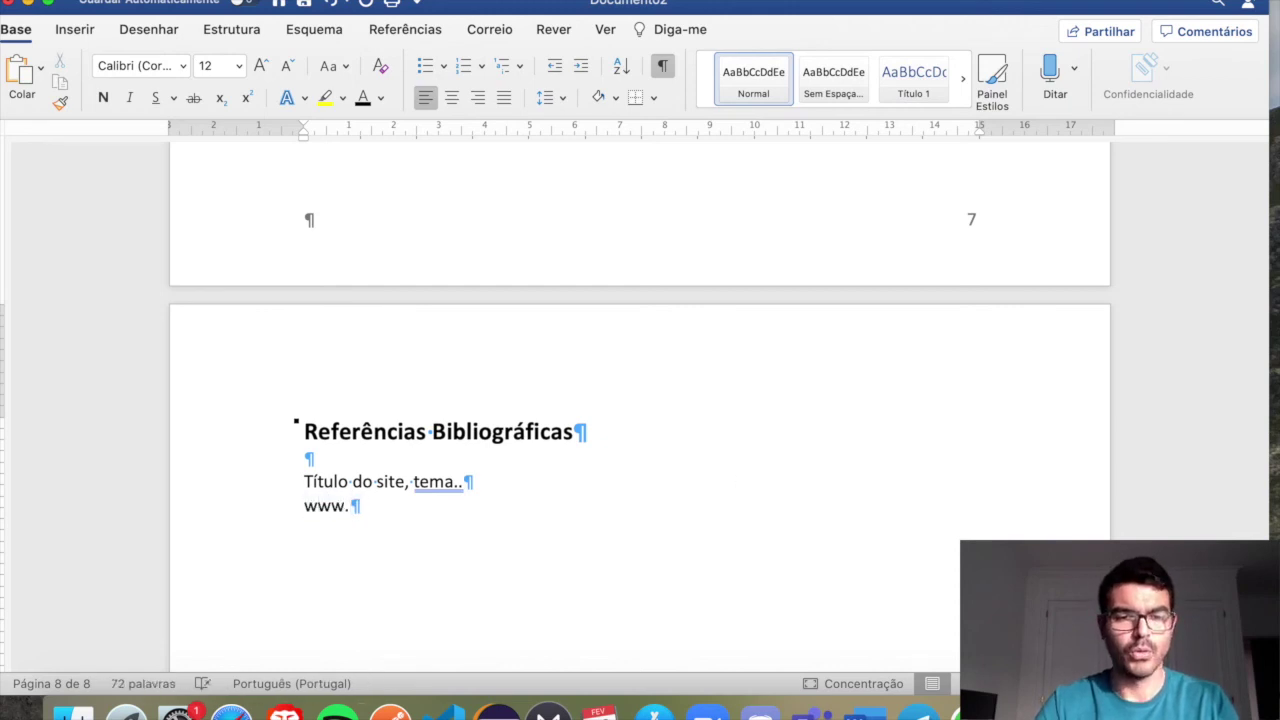
{"action": "type", "text": "gogogle"}
{"action": "key", "text": "BackSpace"}
{"action": "key", "text": "BackSpace"}
{"action": "key", "text": "BackSpace"}
{"action": "key", "text": "BackSpace"}
{"action": "key", "text": "BackSpace"}
{"action": "type", "text": "ogle.com"}
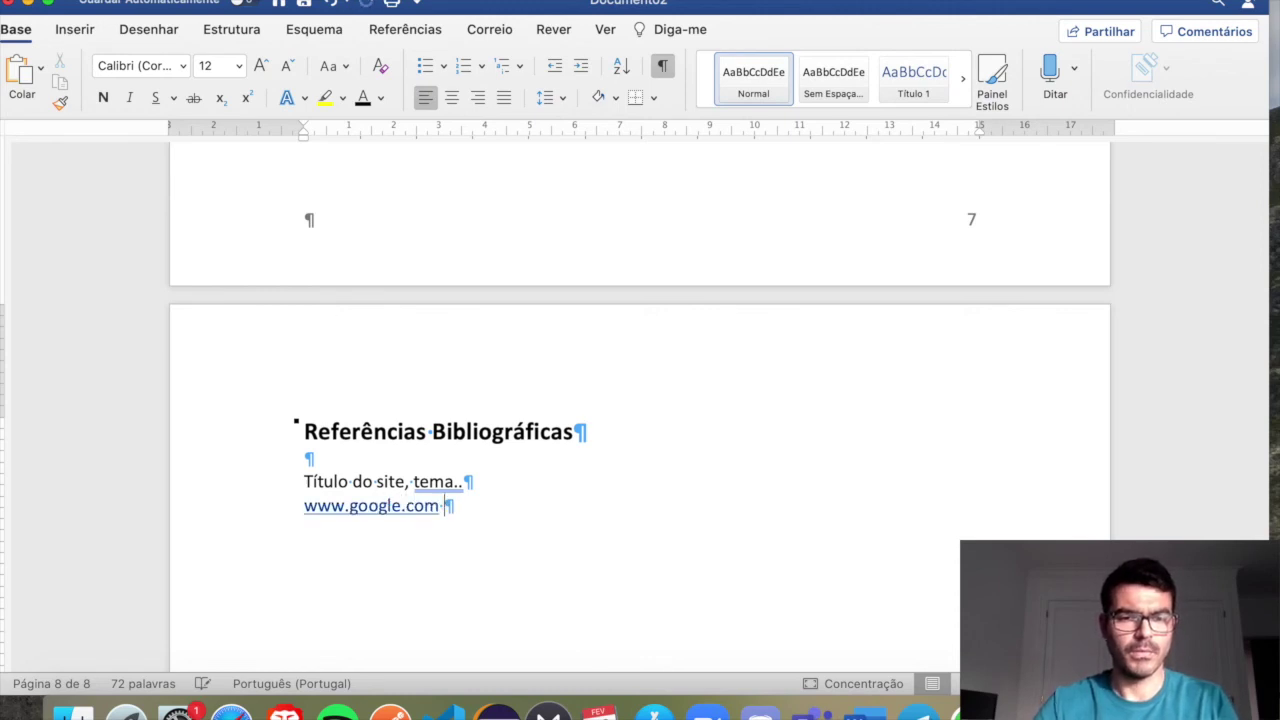
{"action": "key", "text": "Return"}
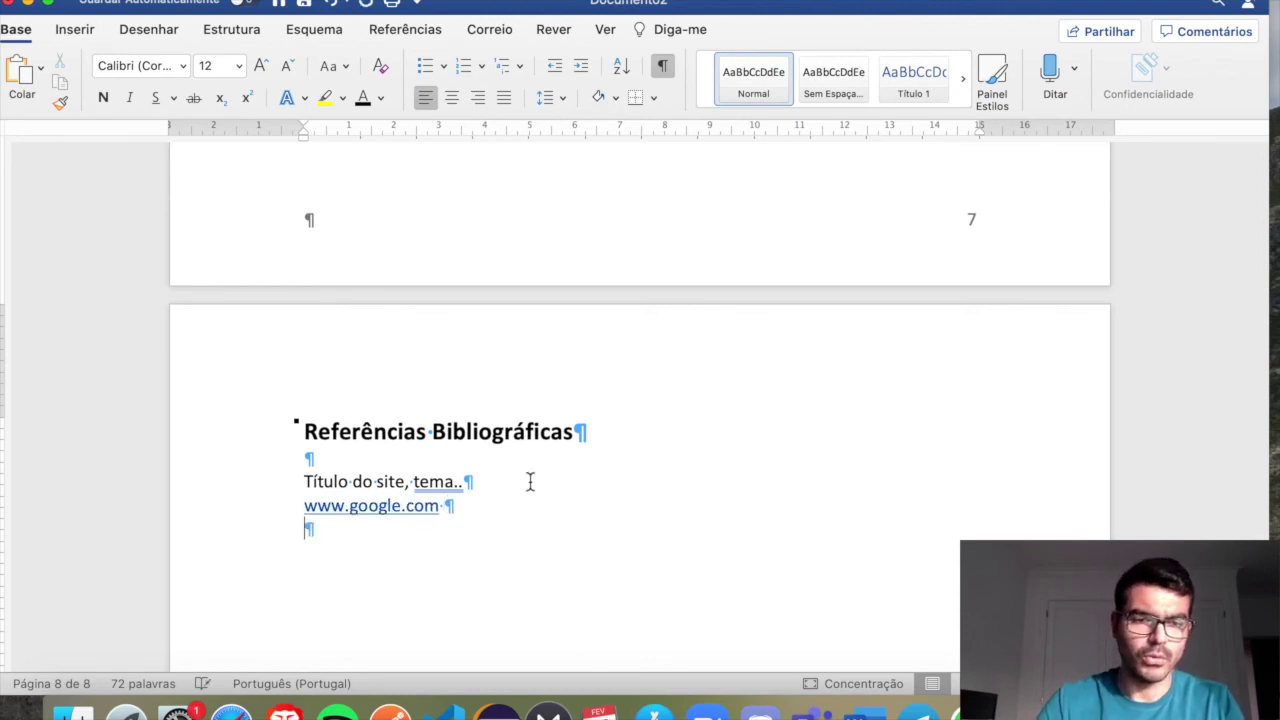
{"action": "left_click_drag", "start_coordinate": [306, 482], "coordinate": [454, 484]}
{"action": "left_click", "coordinate": [342, 533]}
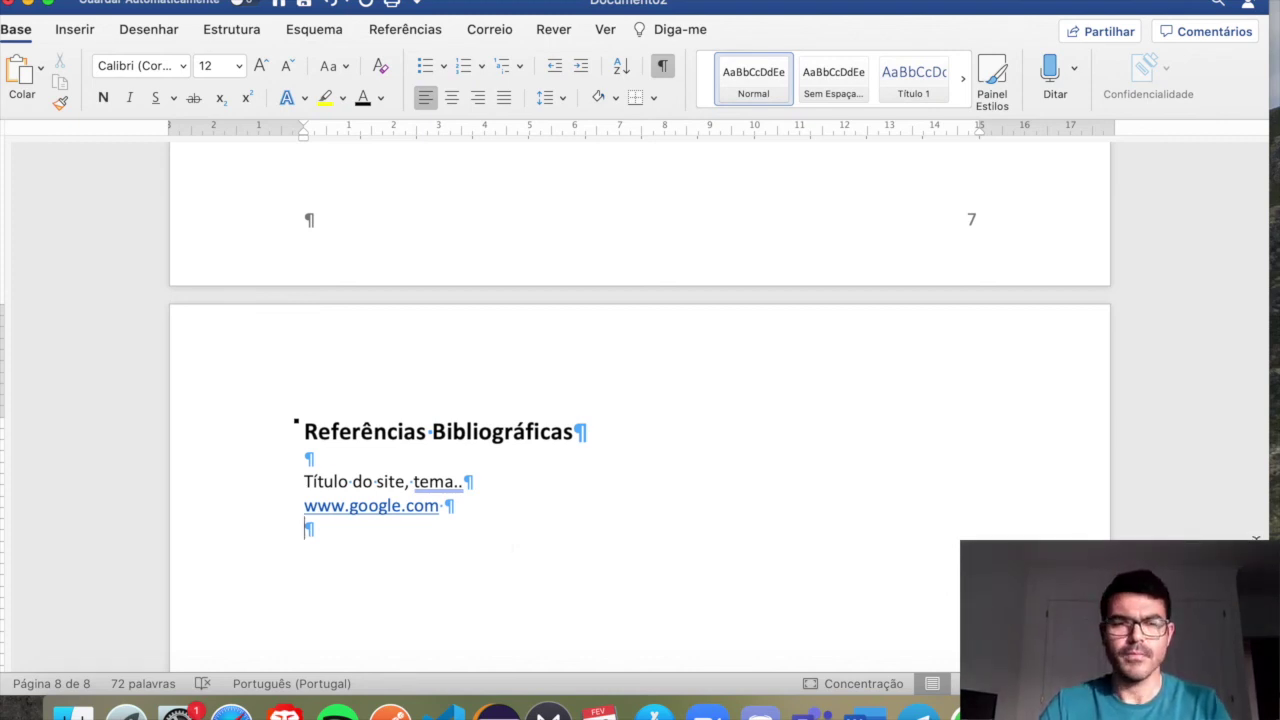
Copy the Word logo image beside the school name on the cover page
{"action": "scroll", "coordinate": [651, 534], "scroll_direction": "up", "scroll_amount": 5}
{"action": "scroll", "coordinate": [653, 537], "scroll_direction": "down", "scroll_amount": 4}
{"action": "scroll", "coordinate": [653, 537], "scroll_direction": "up", "scroll_amount": 5}
{"action": "scroll", "coordinate": [655, 540], "scroll_direction": "up", "scroll_amount": 9}
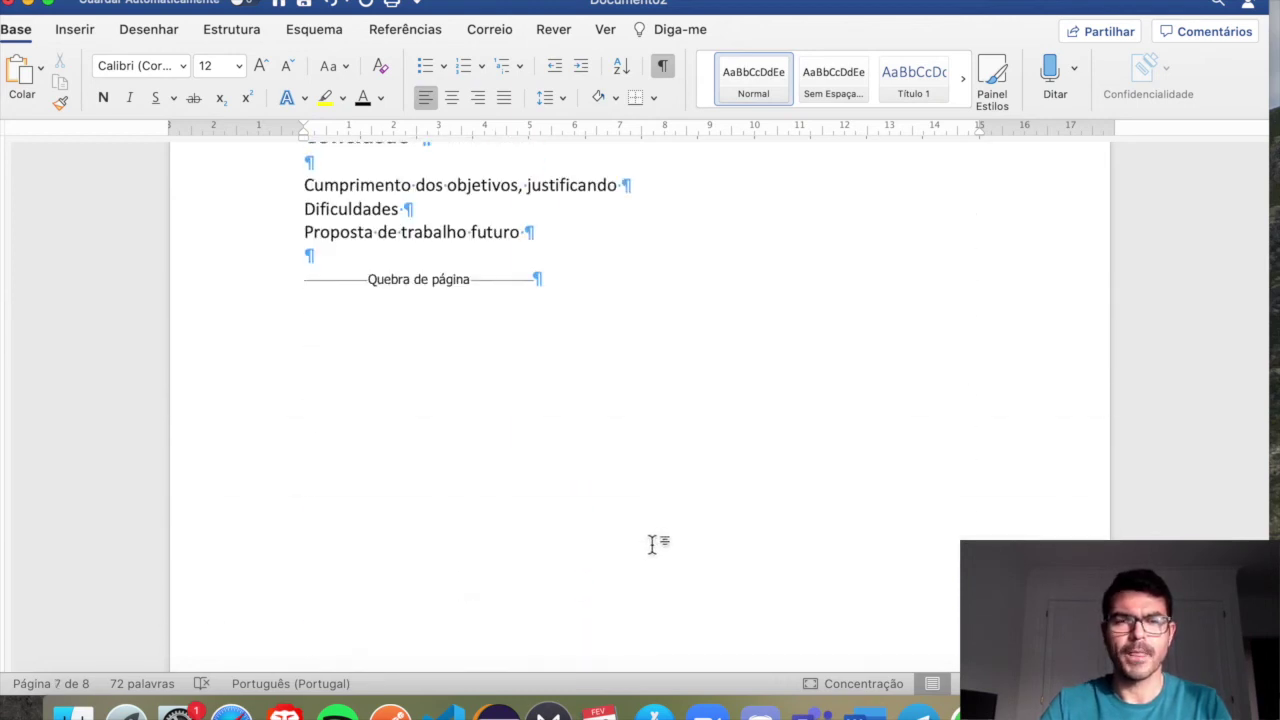
{"action": "scroll", "coordinate": [658, 538], "scroll_direction": "up", "scroll_amount": 20}
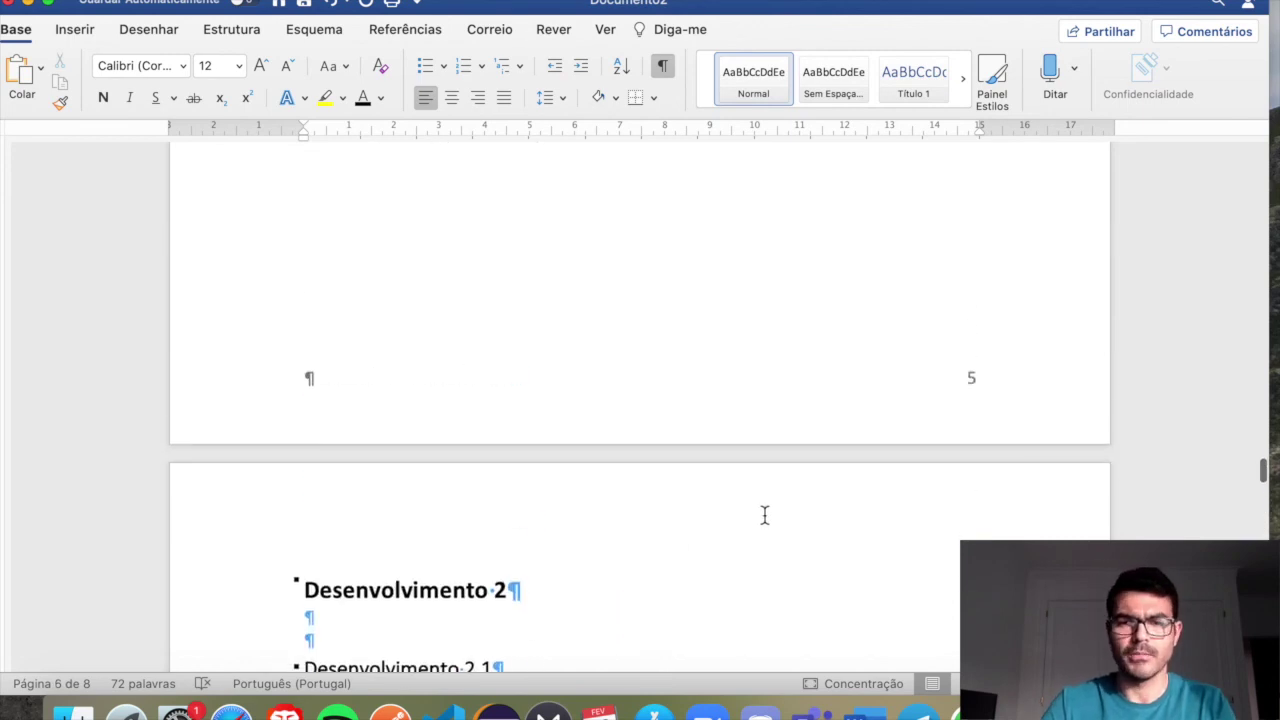
{"action": "scroll", "coordinate": [763, 515], "scroll_direction": "up", "scroll_amount": 15}
{"action": "scroll", "coordinate": [738, 509], "scroll_direction": "up", "scroll_amount": 20}
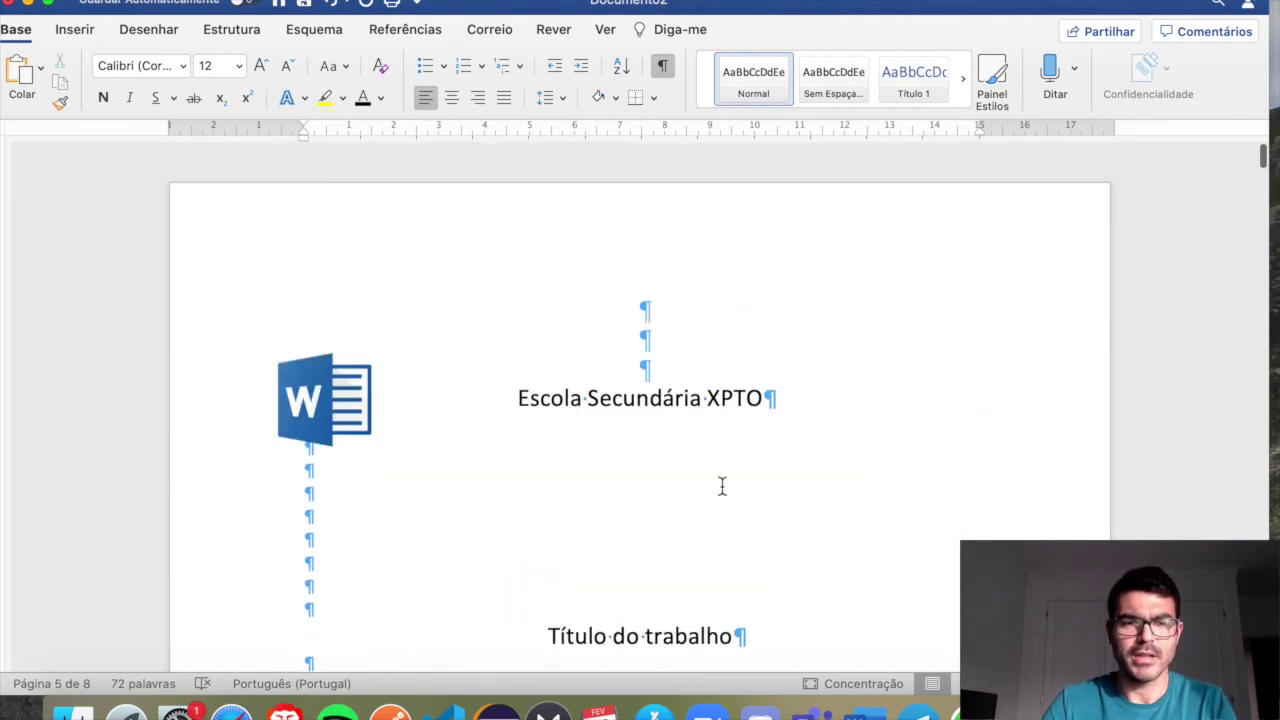
{"action": "left_click", "coordinate": [322, 380]}
Insert three blank lines under the "Desenvolvimento 1" heading and paste the copied Word logo there
{"action": "scroll", "coordinate": [490, 400], "scroll_direction": "down", "scroll_amount": 20}
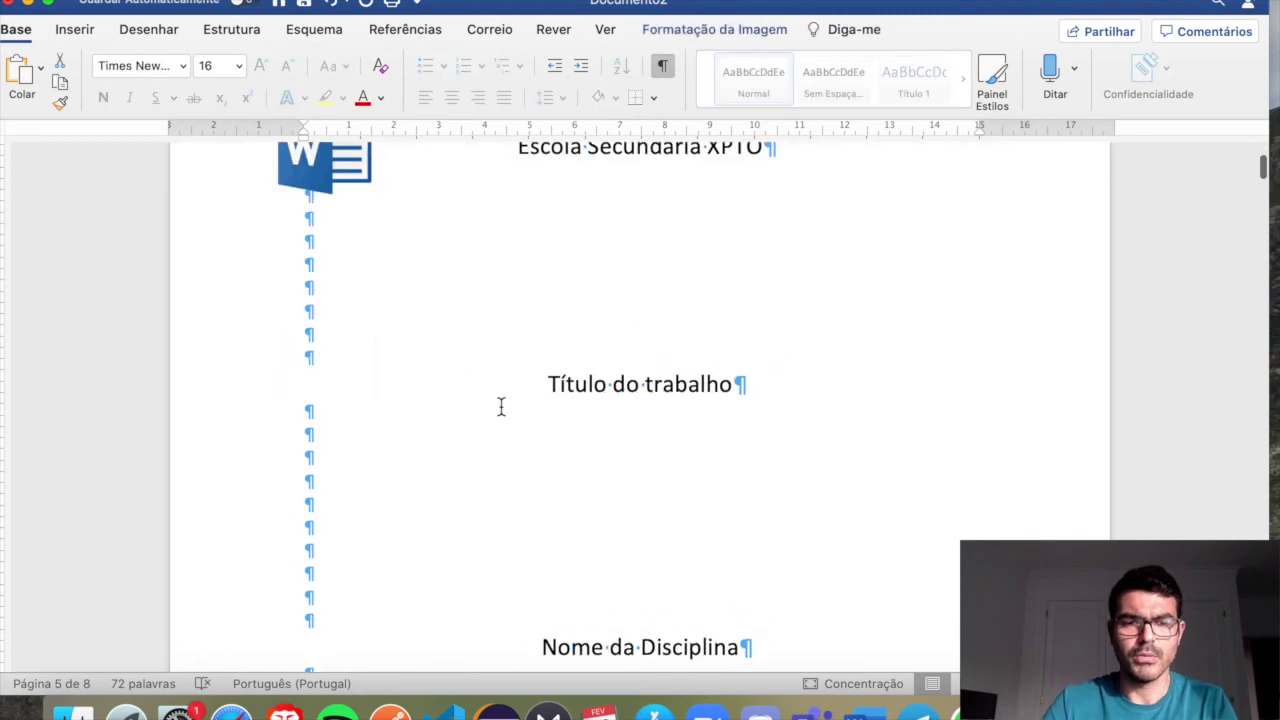
{"action": "scroll", "coordinate": [508, 400], "scroll_direction": "down", "scroll_amount": 10}
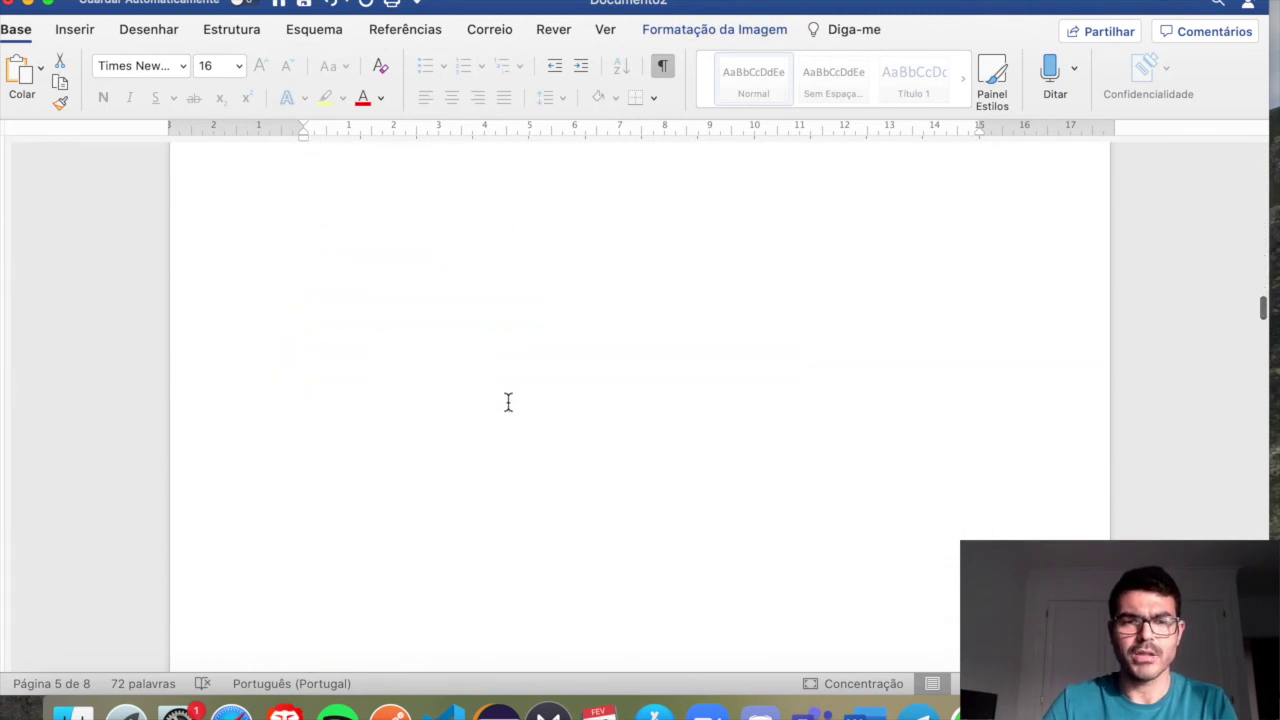
{"action": "scroll", "coordinate": [508, 400], "scroll_direction": "down", "scroll_amount": 10}
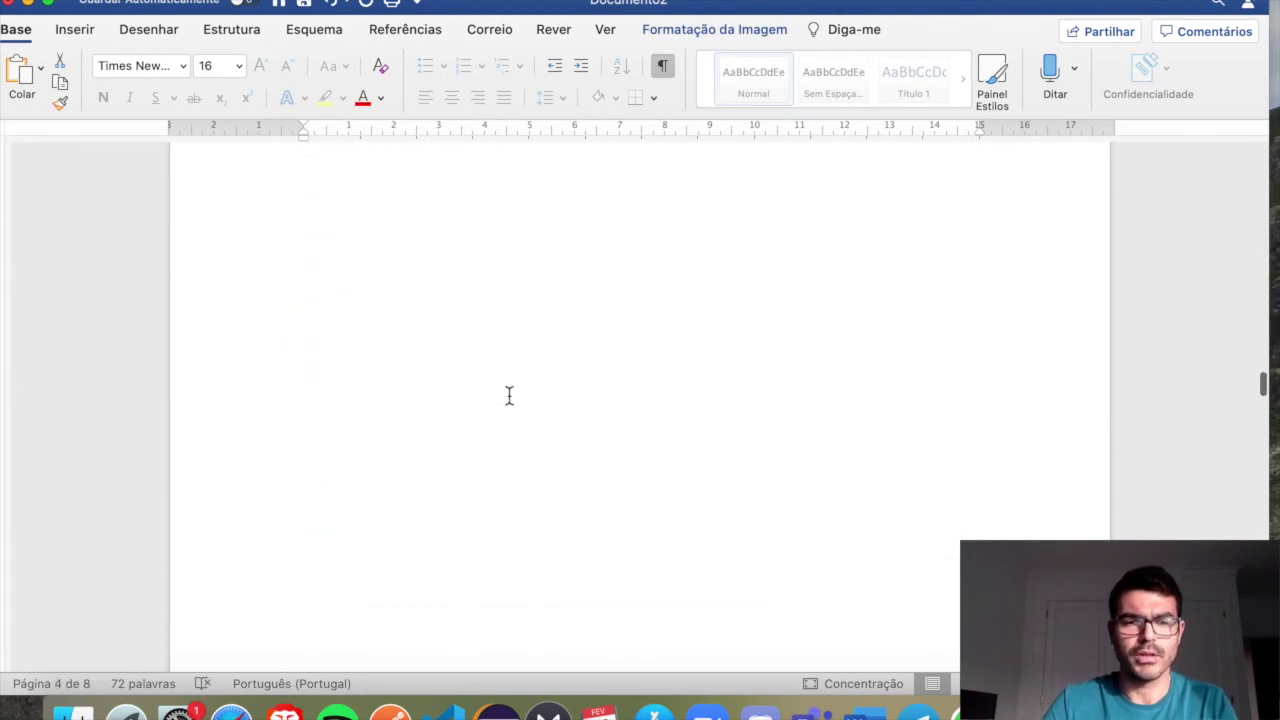
{"action": "left_click", "coordinate": [618, 424]}
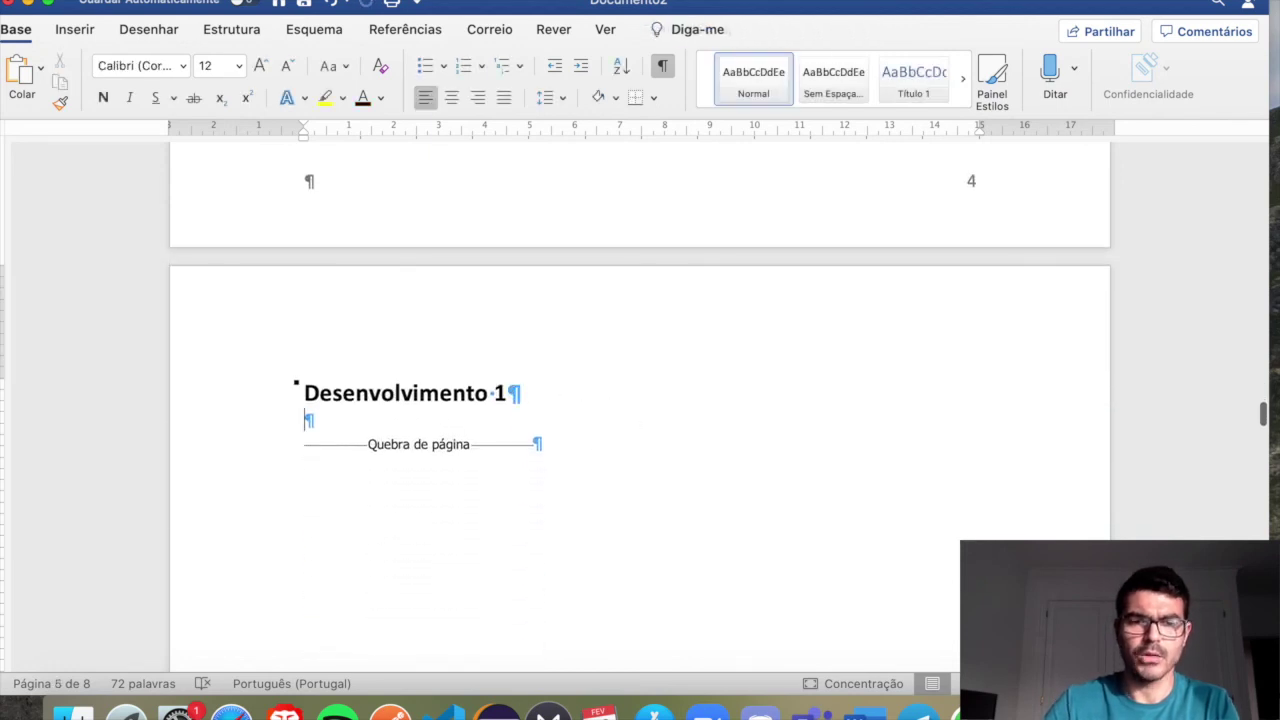
{"action": "key", "text": "Return"}
{"action": "key", "text": "Return"}
{"action": "key", "text": "Return"}
{"action": "key", "text": "super+v"}
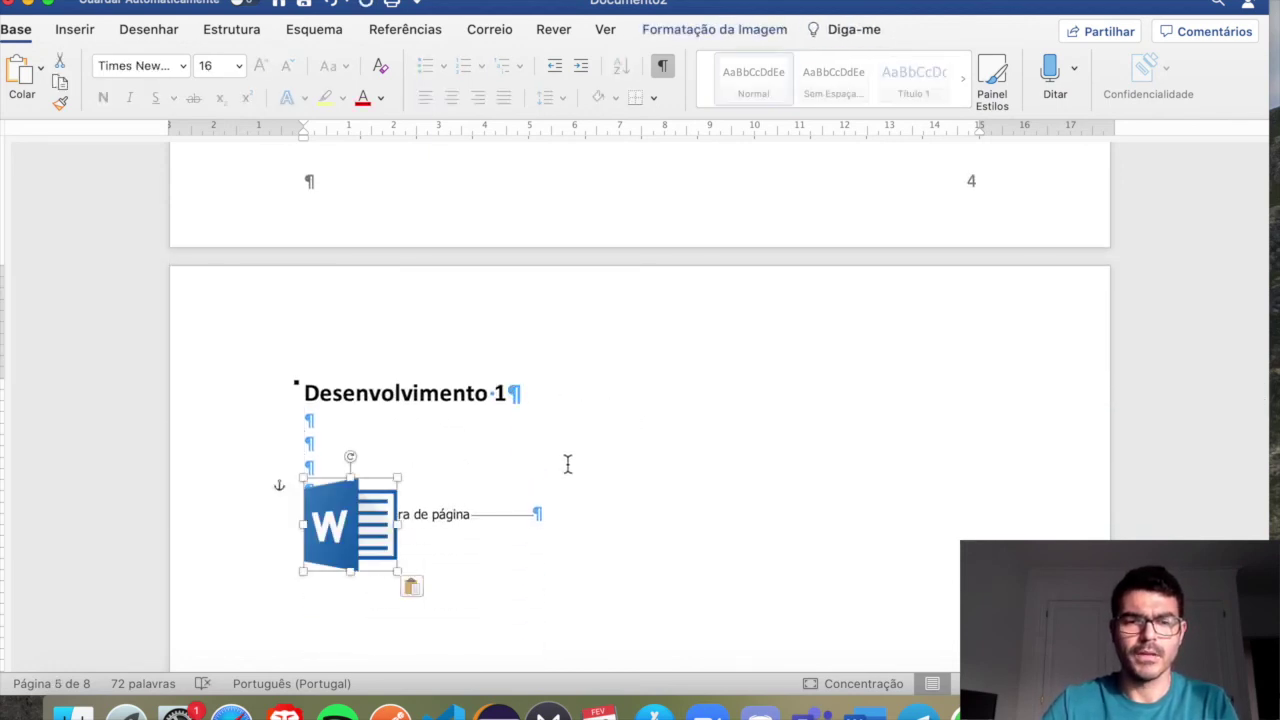
Add three more blank lines under "Desenvolvimento 1" and move the logo beside them, between the heading and the page break
{"action": "left_click", "coordinate": [570, 462]}
{"action": "key", "text": "Return"}
{"action": "key", "text": "Return"}
{"action": "key", "text": "Return"}
{"action": "left_click_drag", "start_coordinate": [386, 580], "coordinate": [407, 446]}
{"action": "left_click", "coordinate": [365, 488]}
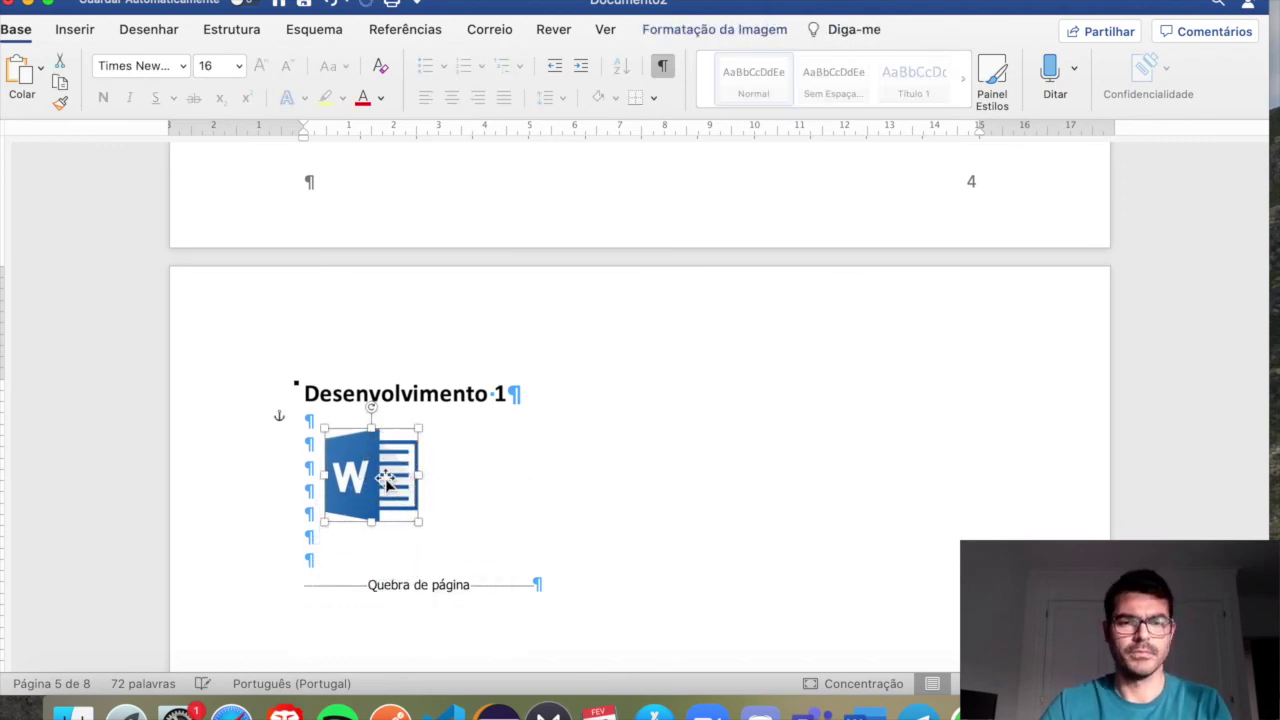
{"action": "left_click_drag", "start_coordinate": [362, 486], "coordinate": [440, 502]}
{"action": "left_click", "coordinate": [744, 476]}
{"action": "left_click", "coordinate": [490, 481]}
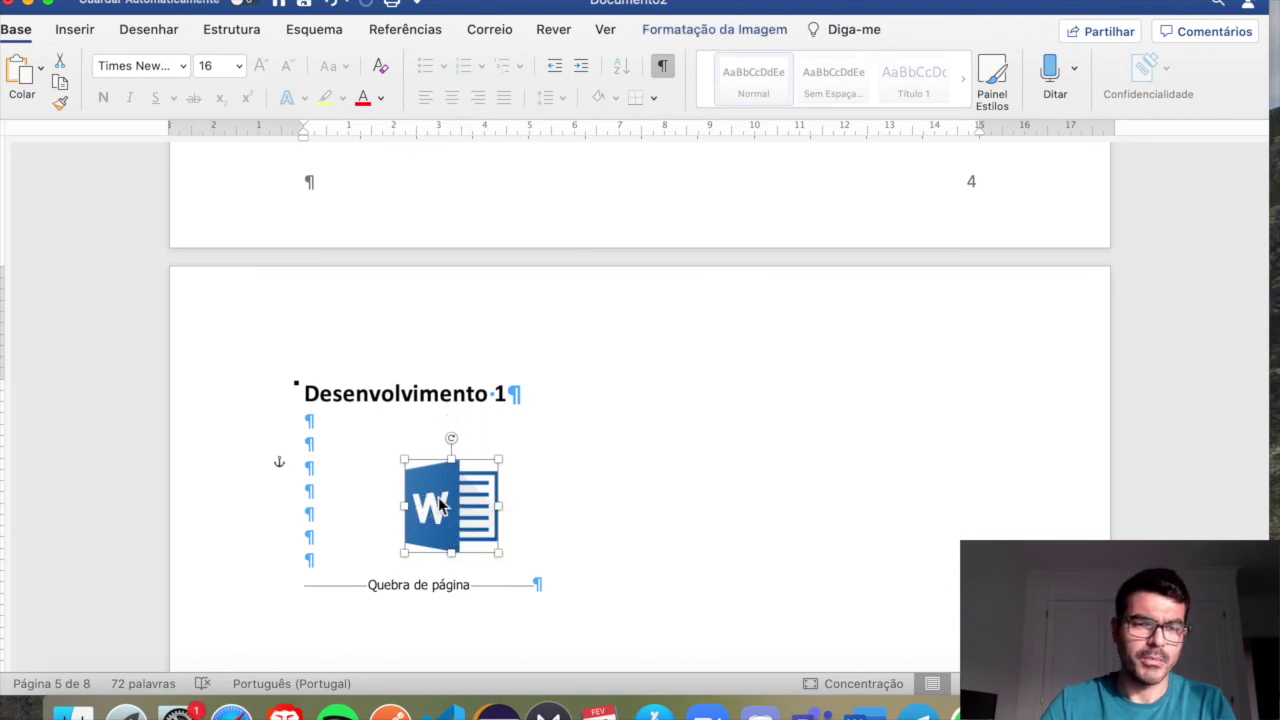
Insert three more blank lines beside the logo to push the page break further down
{"action": "left_click", "coordinate": [423, 443]}
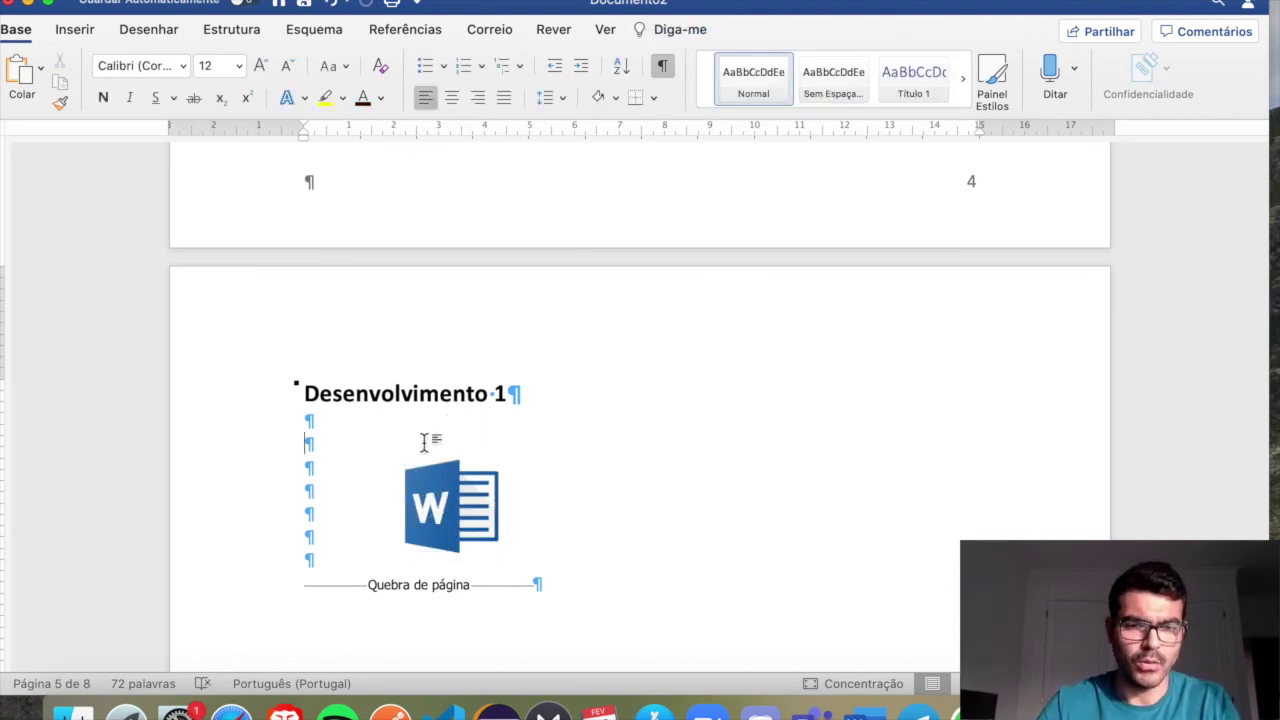
{"action": "left_click", "coordinate": [363, 523]}
{"action": "key", "text": "Return"}
{"action": "key", "text": "Return"}
{"action": "key", "text": "Return"}
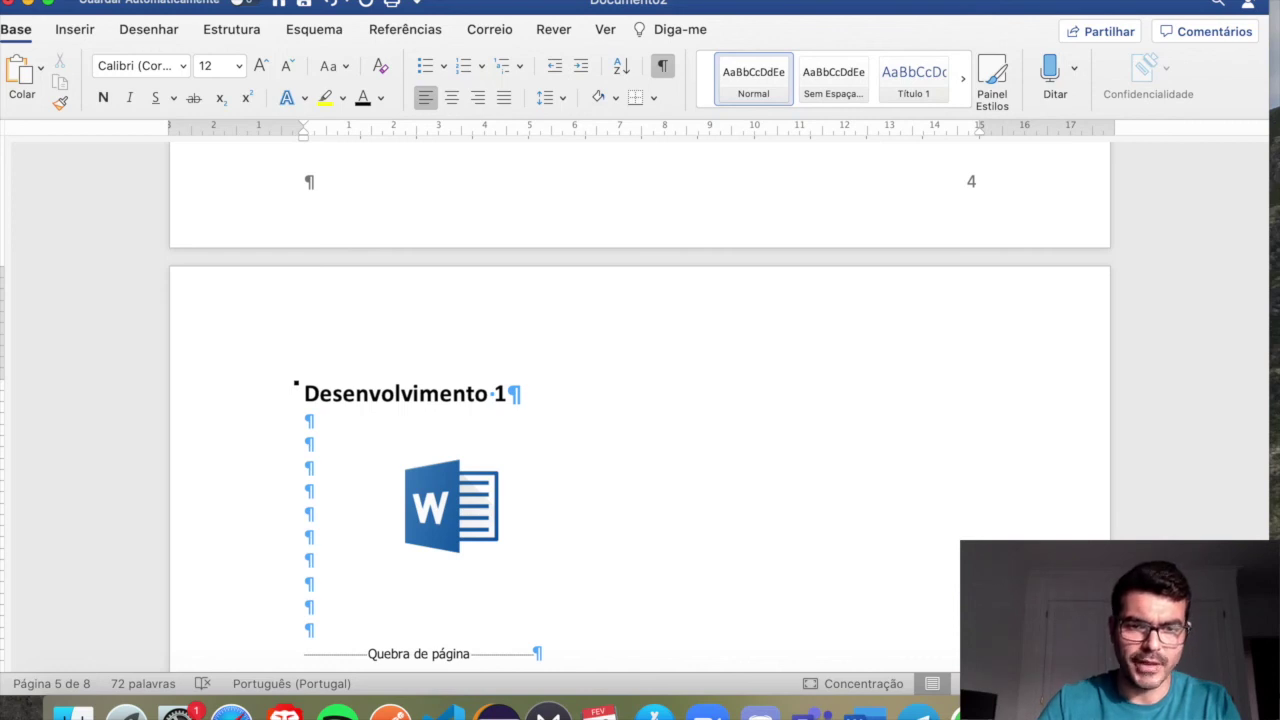
Enlarge the Word logo under "Desenvolvimento 1" proportionally to about 3 cm wide
{"action": "left_click", "coordinate": [458, 498]}
{"action": "left_click_drag", "start_coordinate": [500, 555], "coordinate": [542, 597]}
{"action": "left_click", "coordinate": [726, 537]}
Insert the caption "Figura 1 - título da imagem" below the Word logo, using the Figura label
{"action": "left_click", "coordinate": [451, 533]}
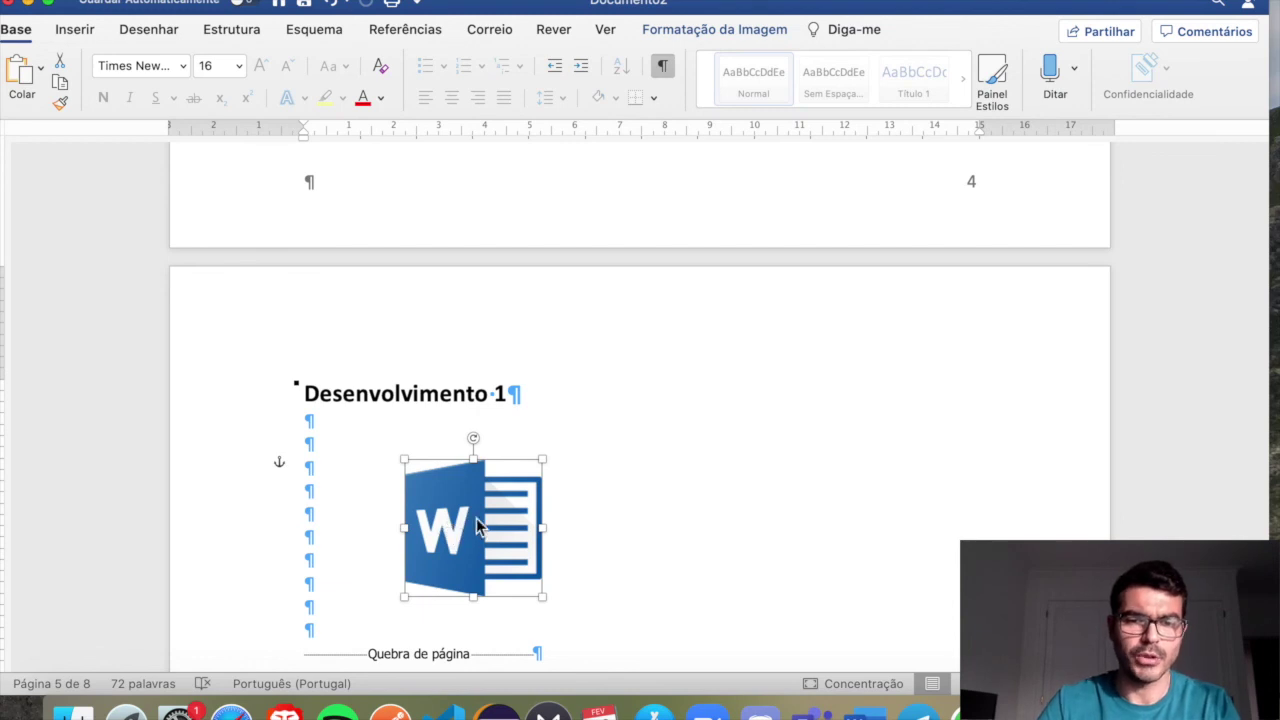
{"action": "right_click", "coordinate": [476, 518]}
{"action": "left_click", "coordinate": [567, 549]}
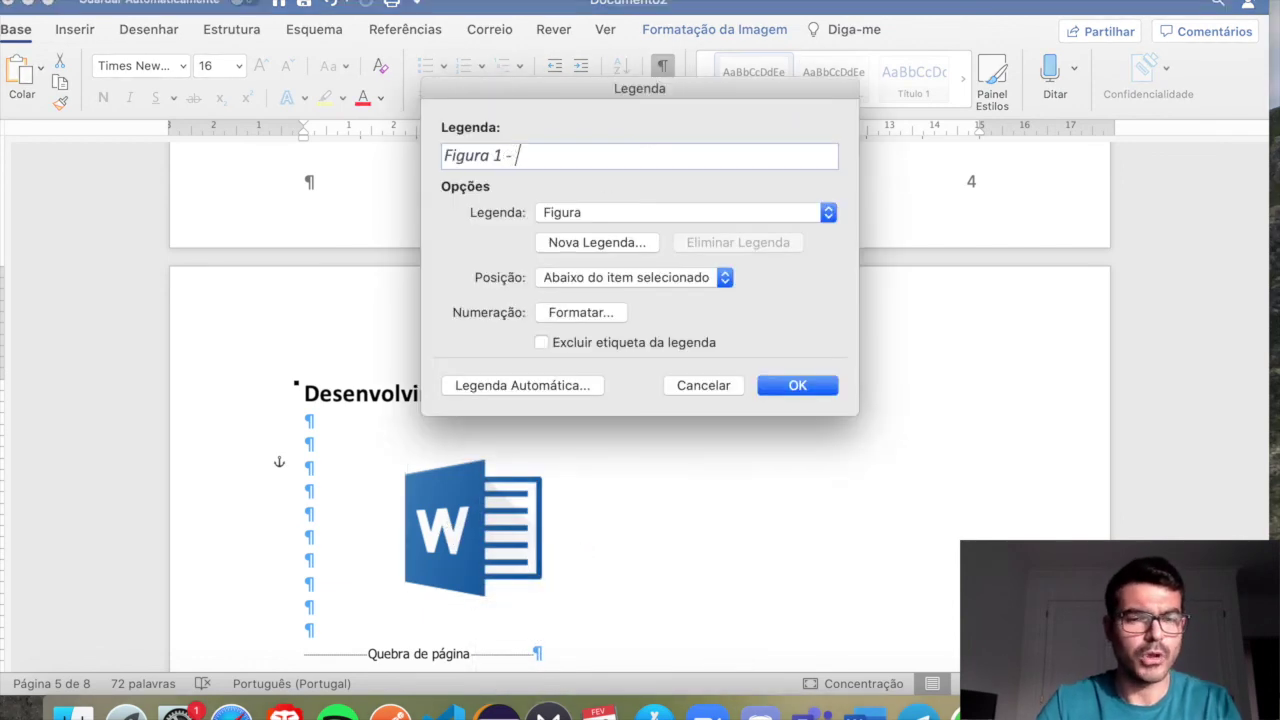
{"action": "type", "text": "- t´"}
{"action": "key", "text": "BackSpace"}
{"action": "key", "text": "BackSpace"}
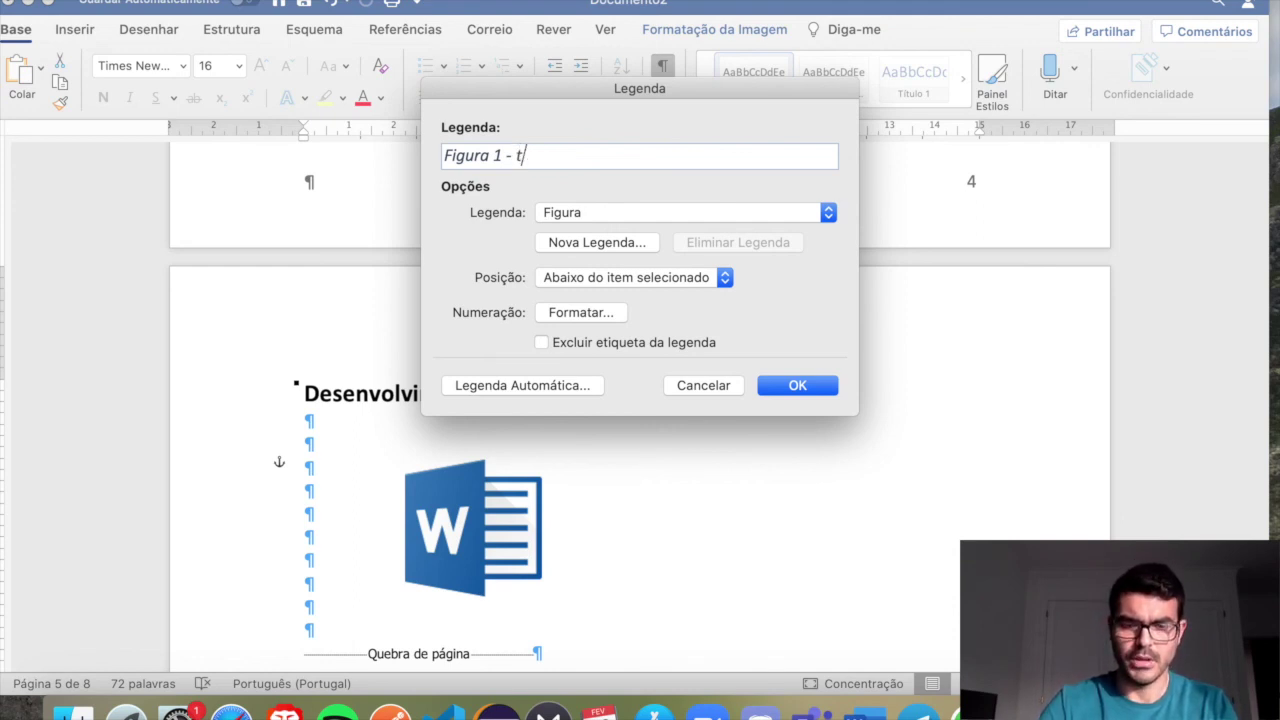
{"action": "type", "text": "ítulo da i"}
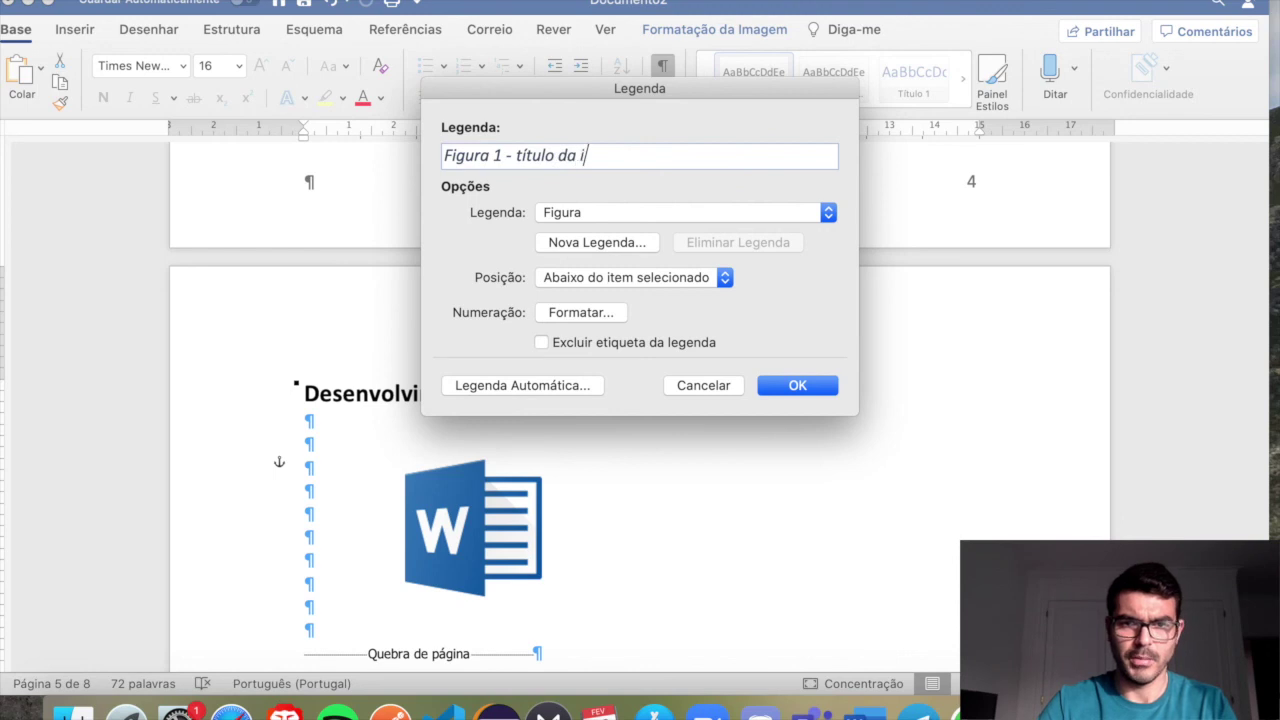
{"action": "type", "text": "magem"}
{"action": "left_click", "coordinate": [790, 385]}
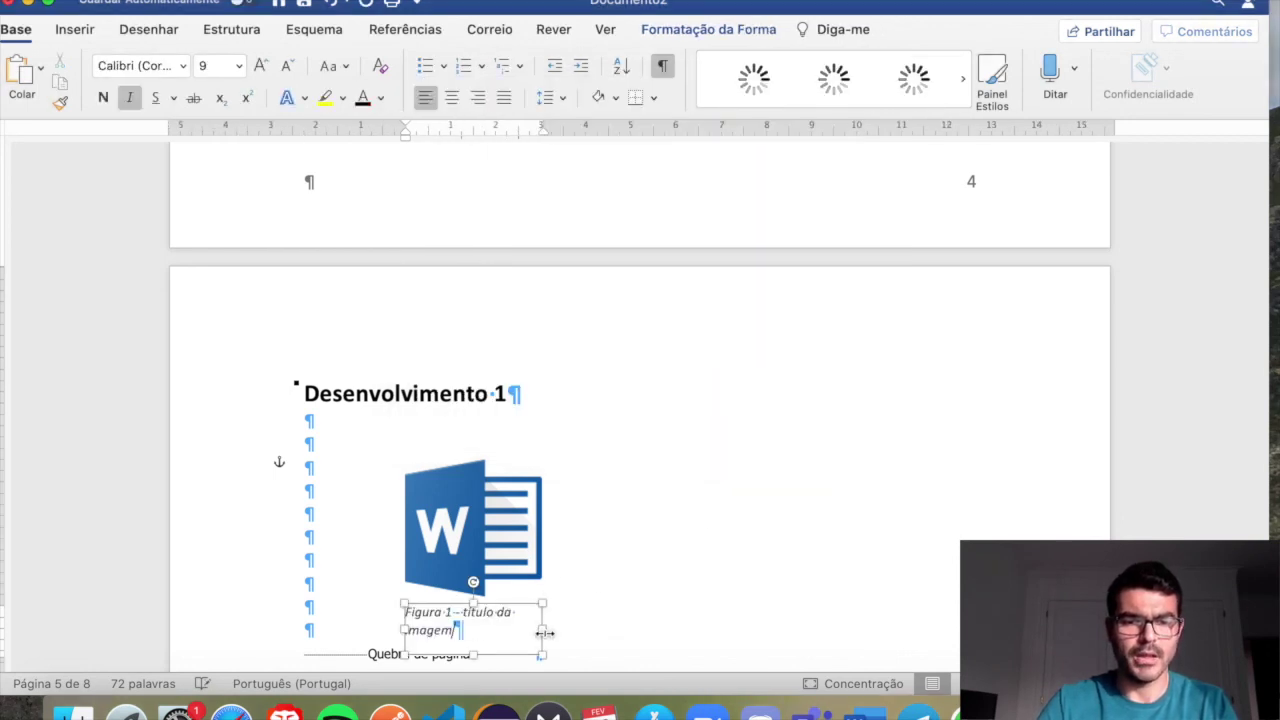
Widen the caption box below the Word logo to about 5 cm so the caption fits on one line
{"action": "left_click_drag", "start_coordinate": [627, 628], "coordinate": [627, 628]}
{"action": "left_click", "coordinate": [749, 543]}
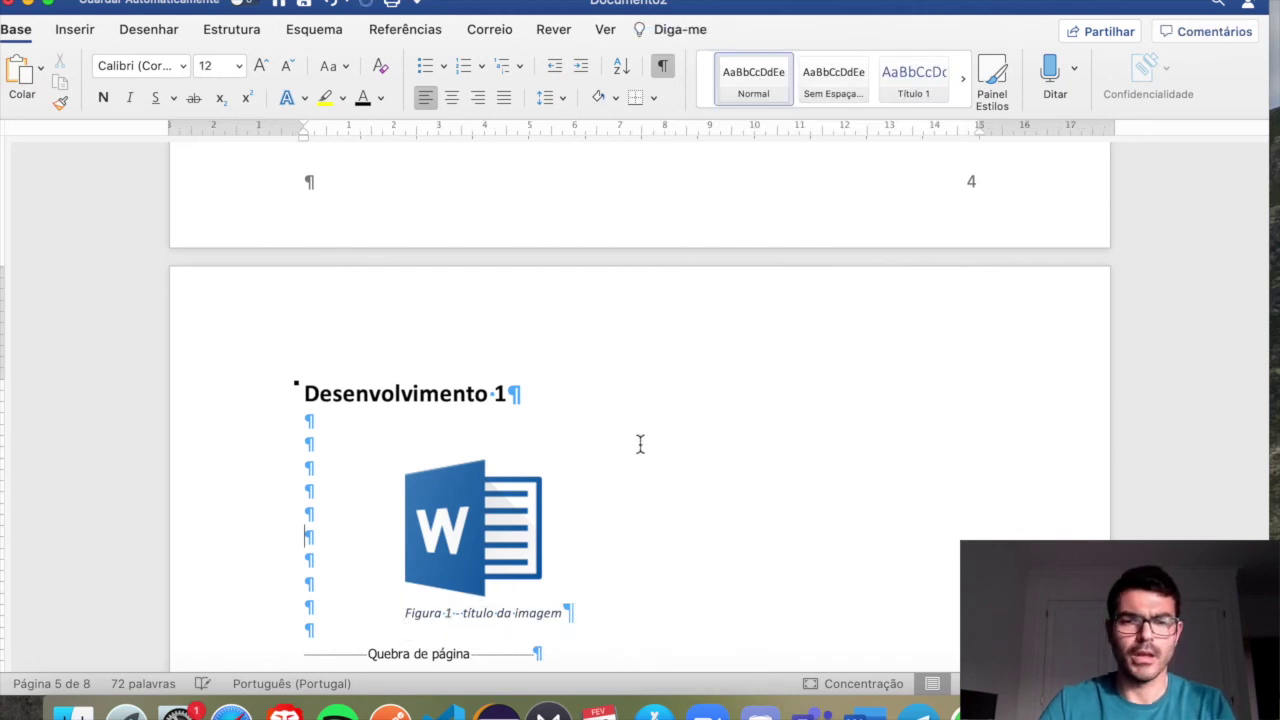
{"action": "scroll", "coordinate": [683, 509], "scroll_direction": "down", "scroll_amount": 4}
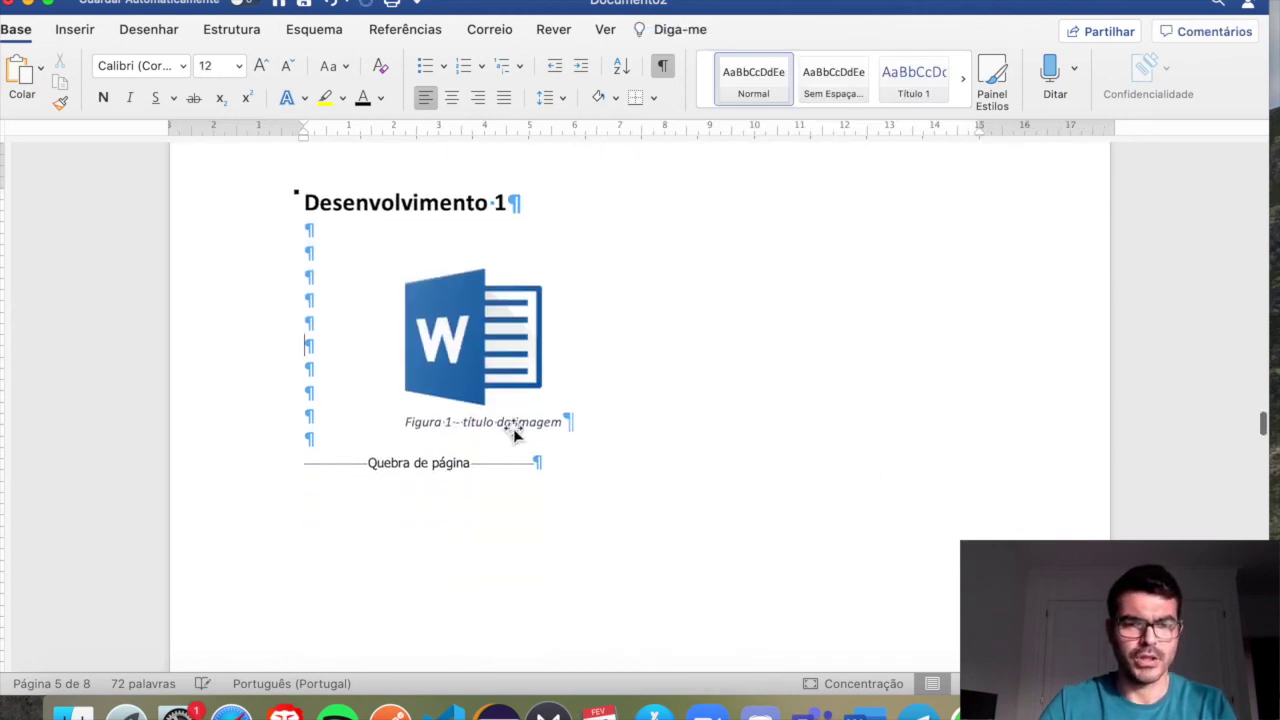
Remove the italics from the caption "Figura 1 - título da imagem" and make its text black
{"action": "left_click", "coordinate": [505, 426]}
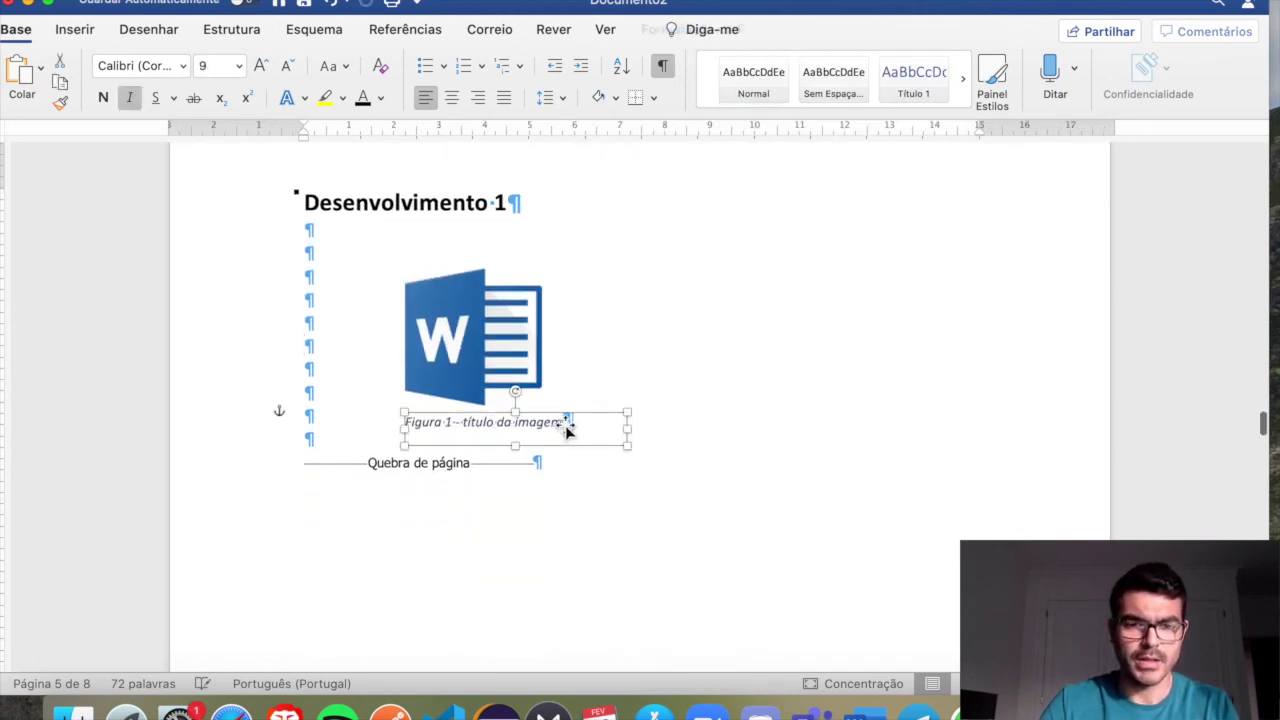
{"action": "triple_click", "coordinate": [586, 428]}
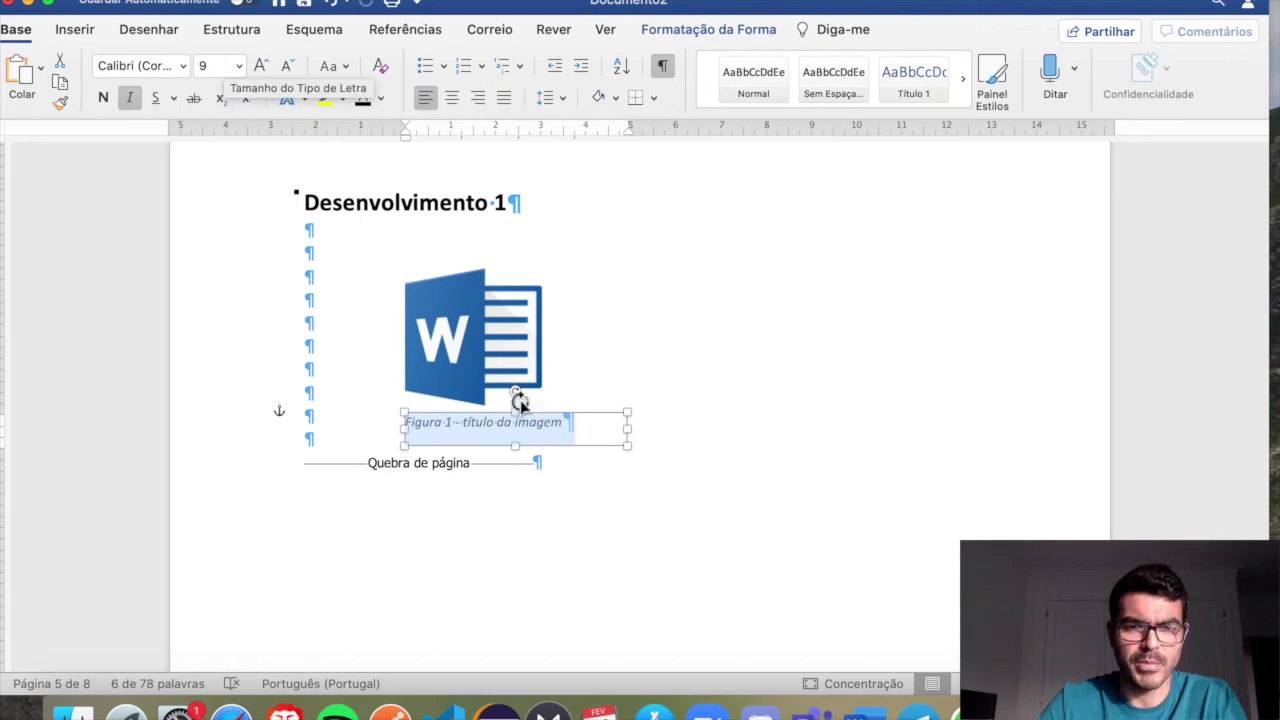
{"action": "left_click", "coordinate": [129, 98]}
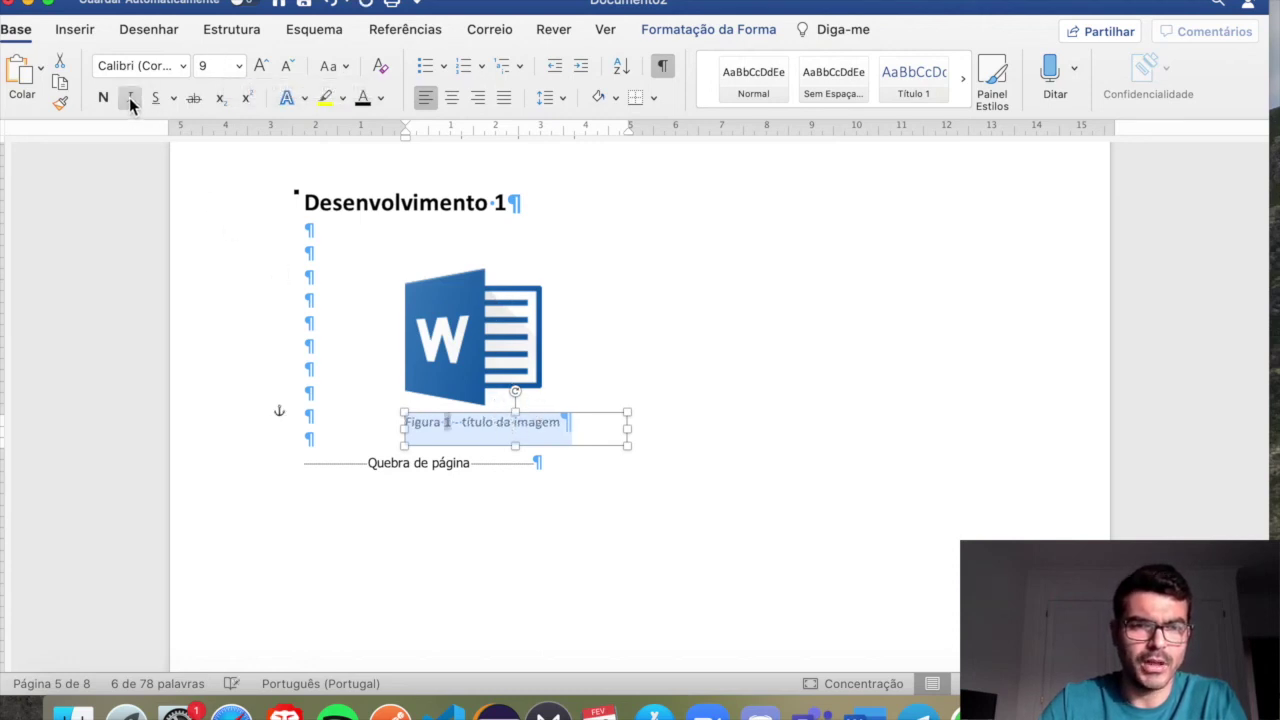
{"action": "left_click", "coordinate": [362, 100]}
{"action": "left_click", "coordinate": [782, 412]}
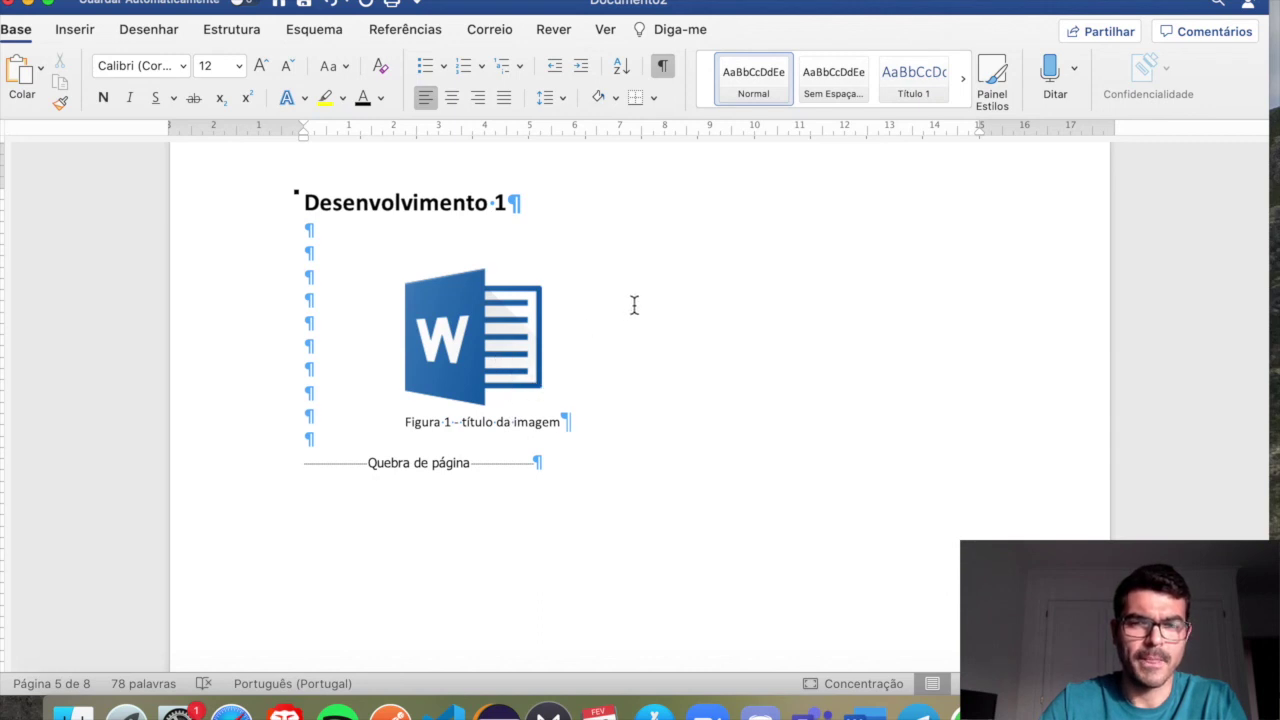
Insert an index of illustrations on the second blank line under "Índice de imagens" and check the font formatting of its entry
{"action": "scroll", "coordinate": [630, 304], "scroll_direction": "up", "scroll_amount": 15}
{"action": "scroll", "coordinate": [634, 306], "scroll_direction": "up", "scroll_amount": 12}
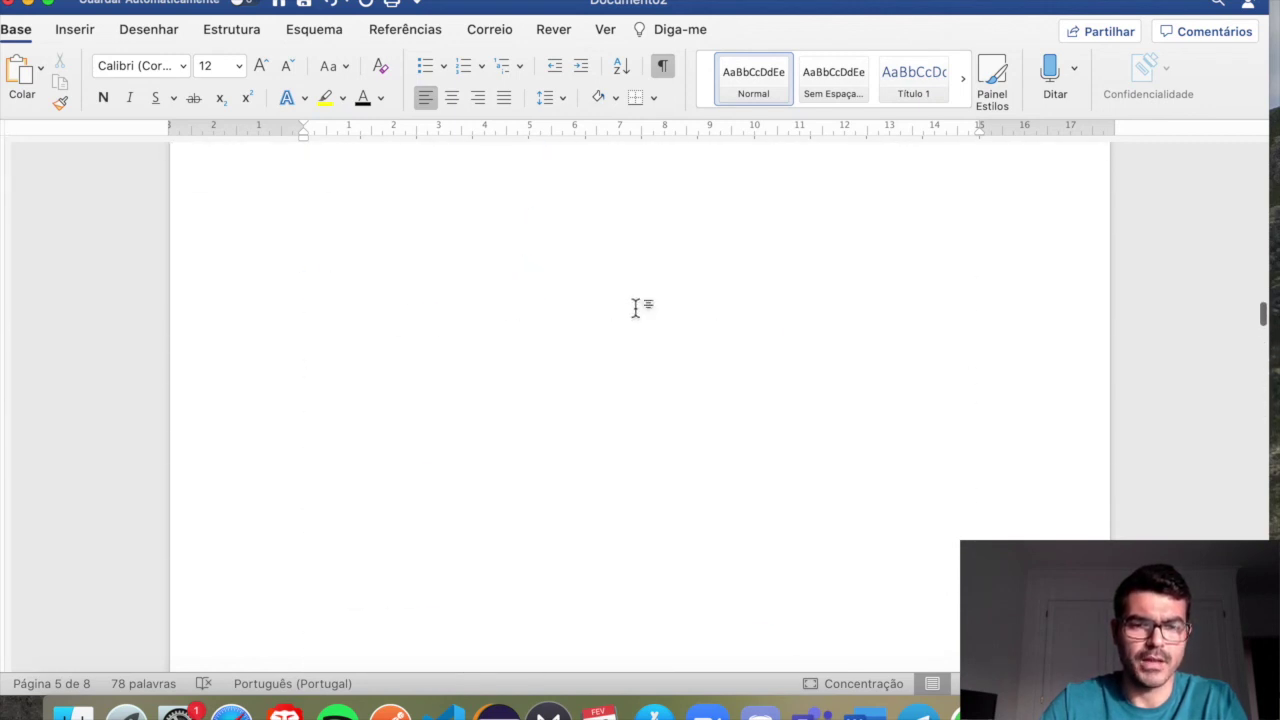
{"action": "scroll", "coordinate": [634, 302], "scroll_direction": "down", "scroll_amount": 3}
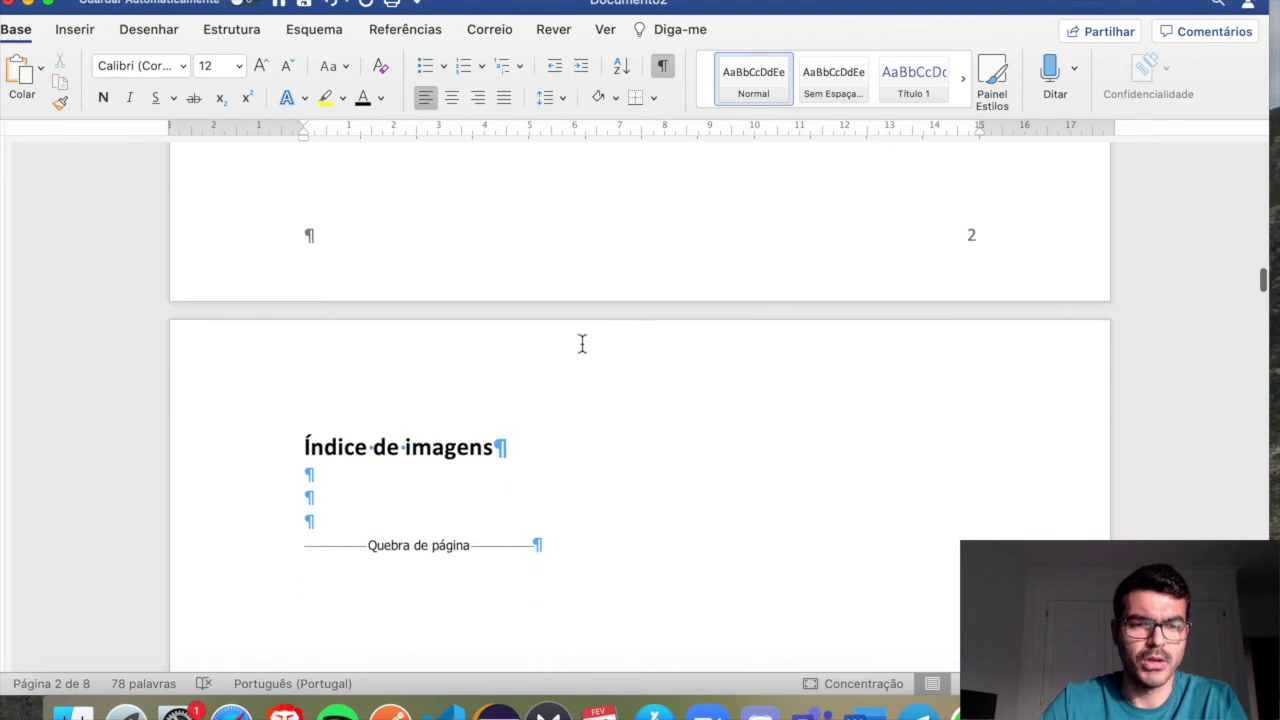
{"action": "left_click", "coordinate": [388, 497]}
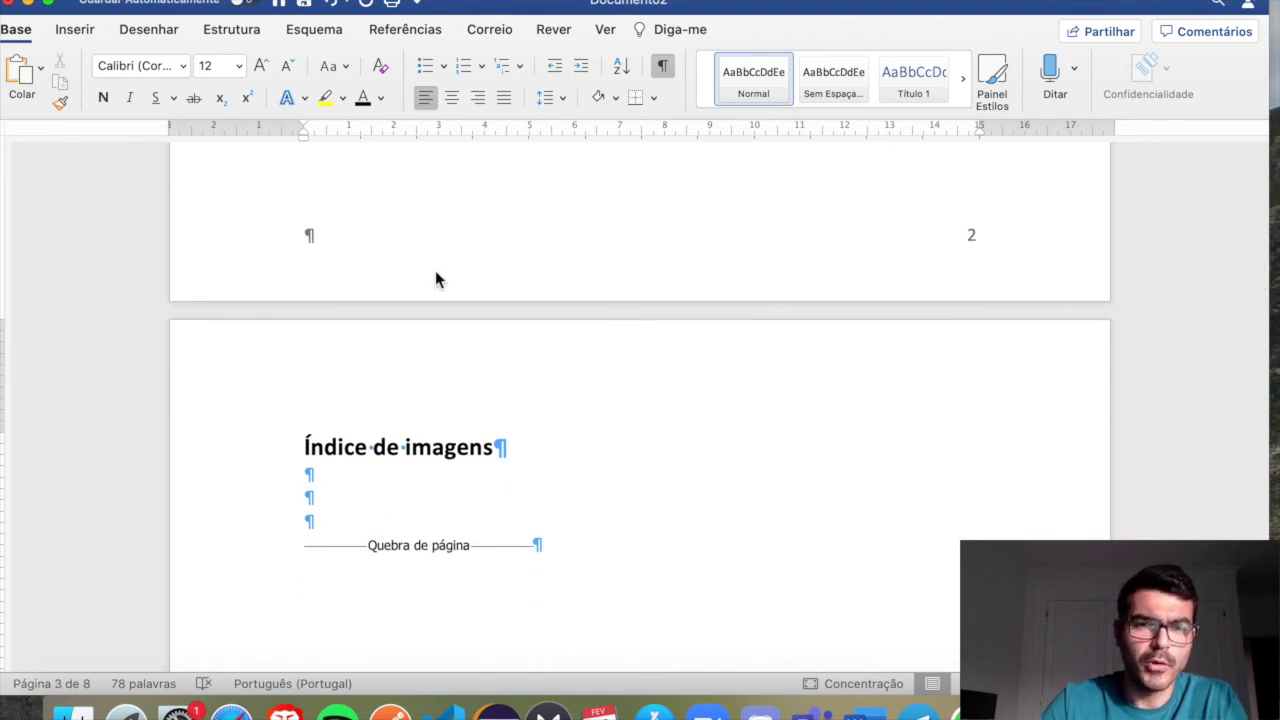
{"action": "left_click", "coordinate": [433, 36]}
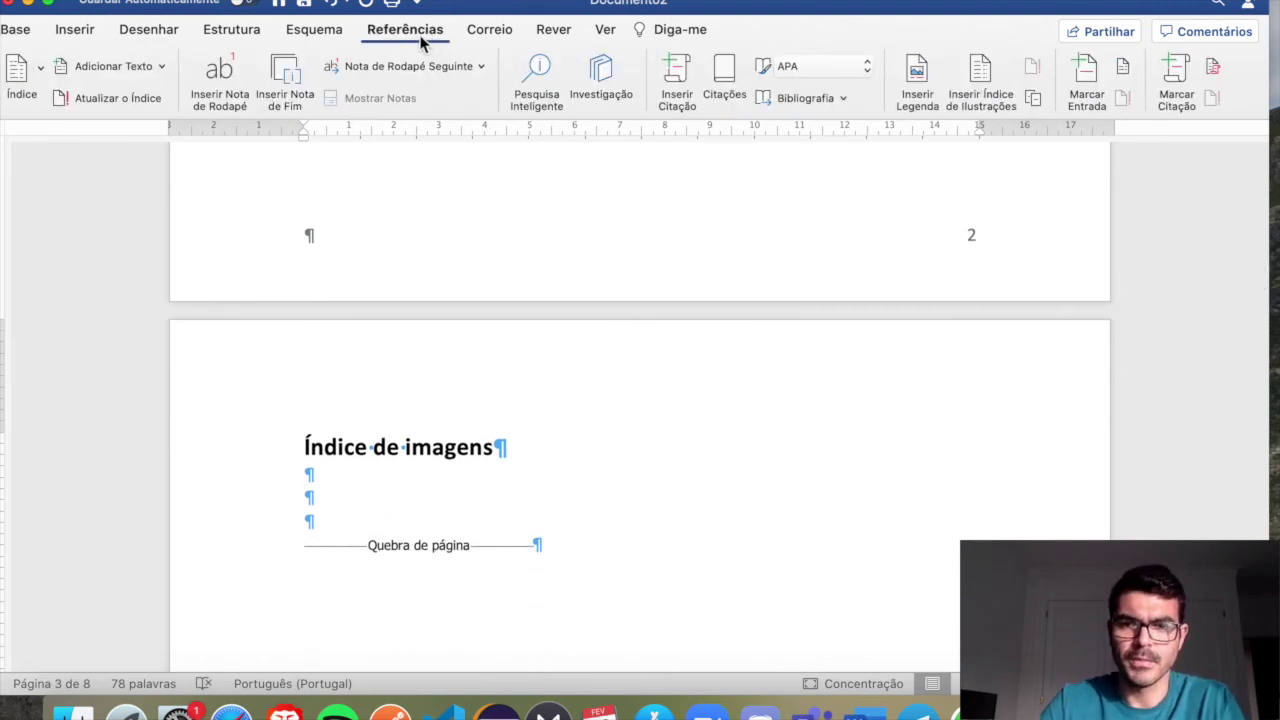
{"action": "left_click", "coordinate": [988, 78]}
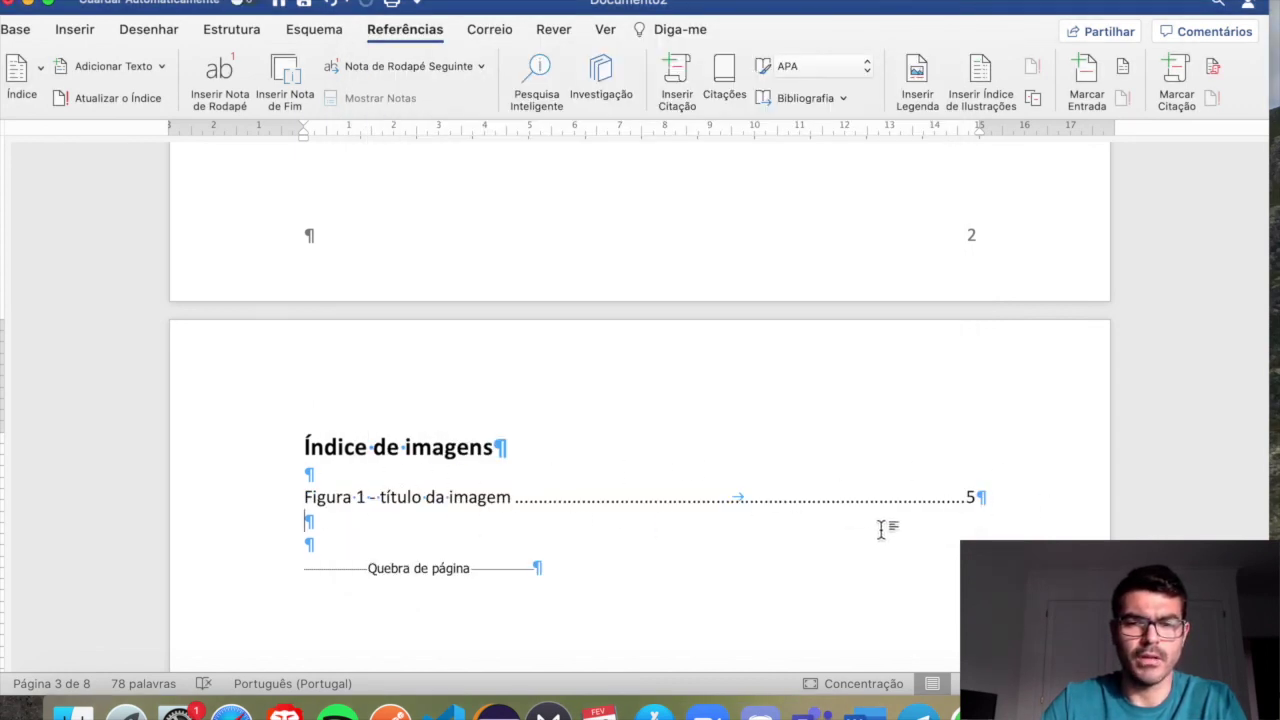
{"action": "left_click", "coordinate": [997, 497]}
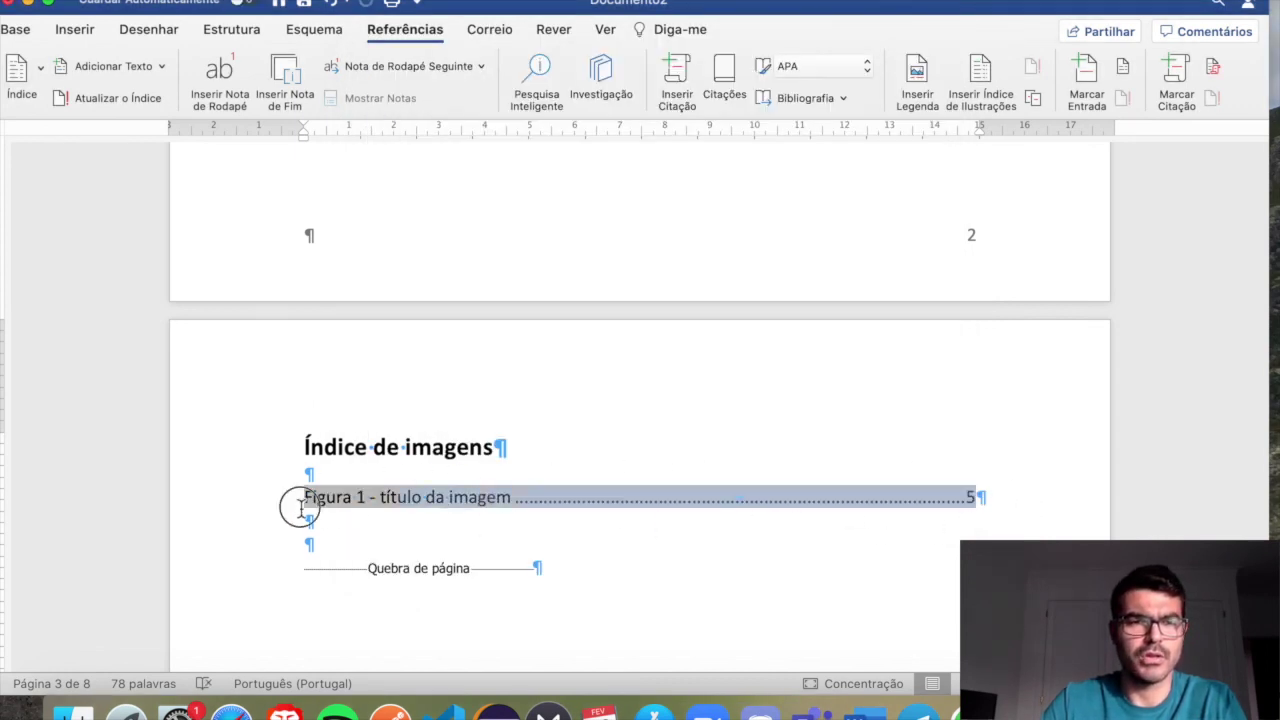
{"action": "left_click", "coordinate": [20, 30]}
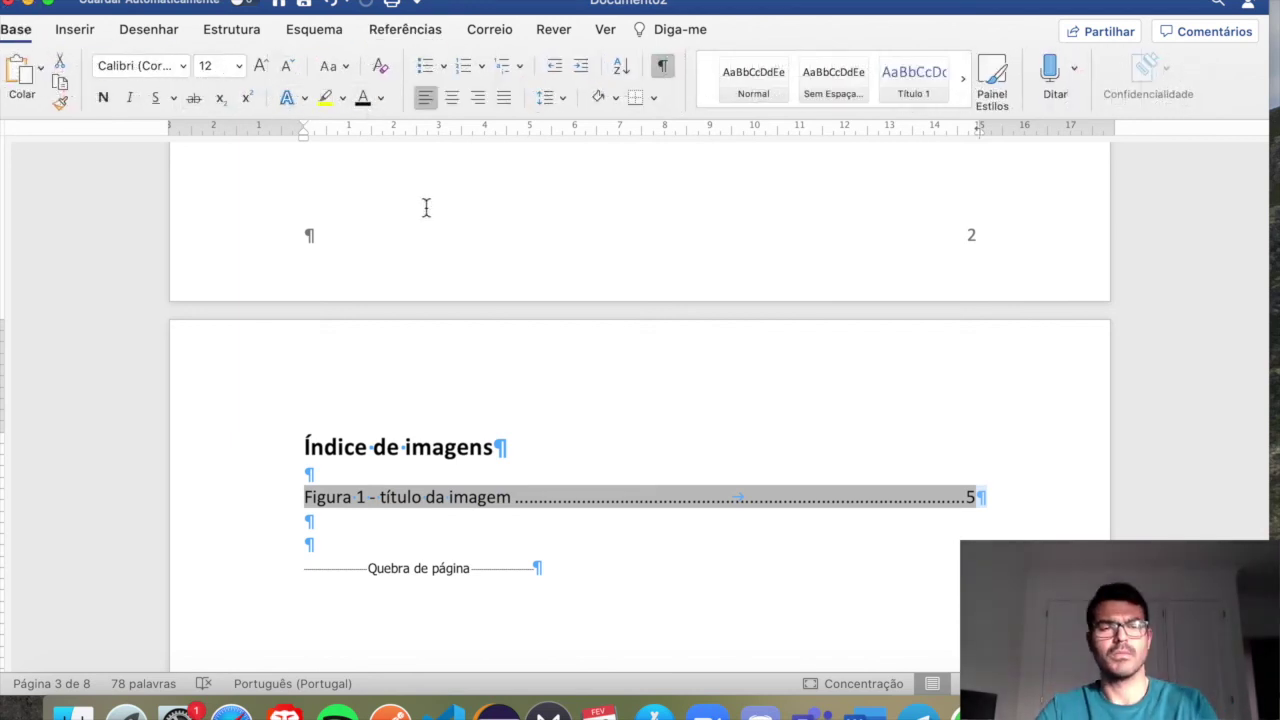
{"action": "scroll", "coordinate": [418, 498], "scroll_direction": "up", "scroll_amount": 1}
{"action": "left_click", "coordinate": [406, 522]}
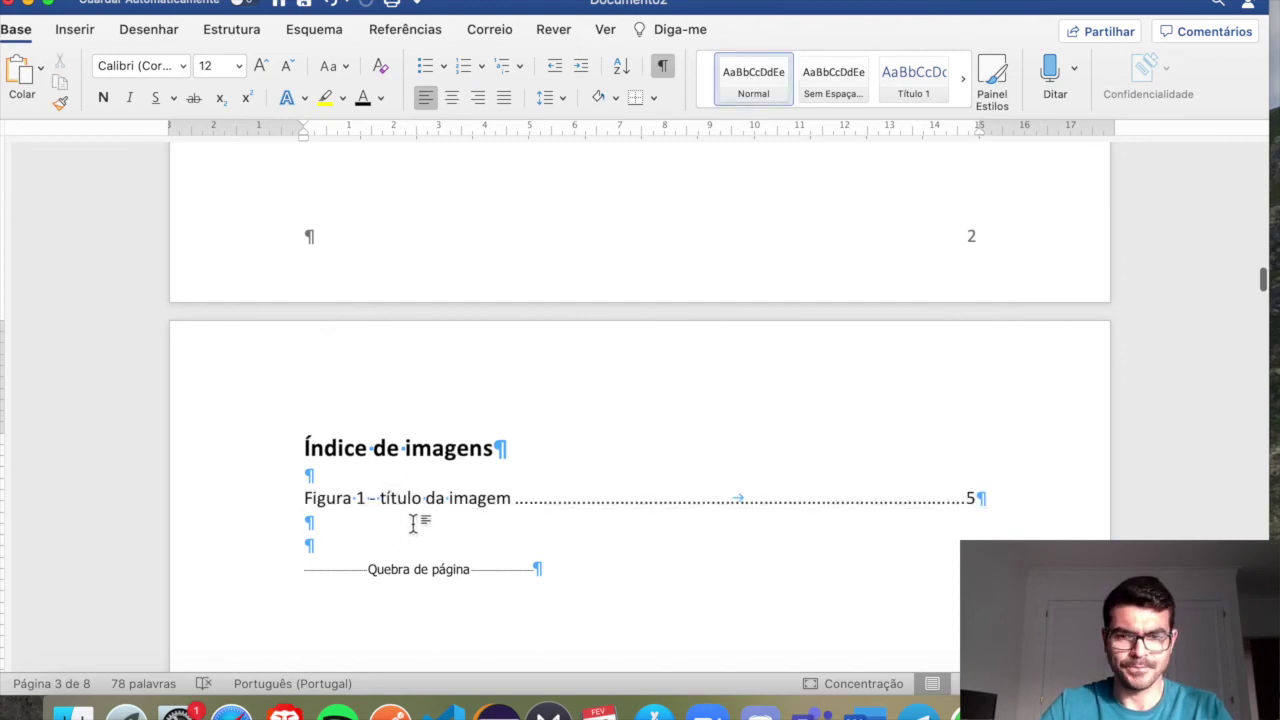
Try centring the "Introdução" heading and return it to left alignment
{"action": "scroll", "coordinate": [470, 520], "scroll_direction": "down", "scroll_amount": 5}
{"action": "scroll", "coordinate": [509, 517], "scroll_direction": "down", "scroll_amount": 10}
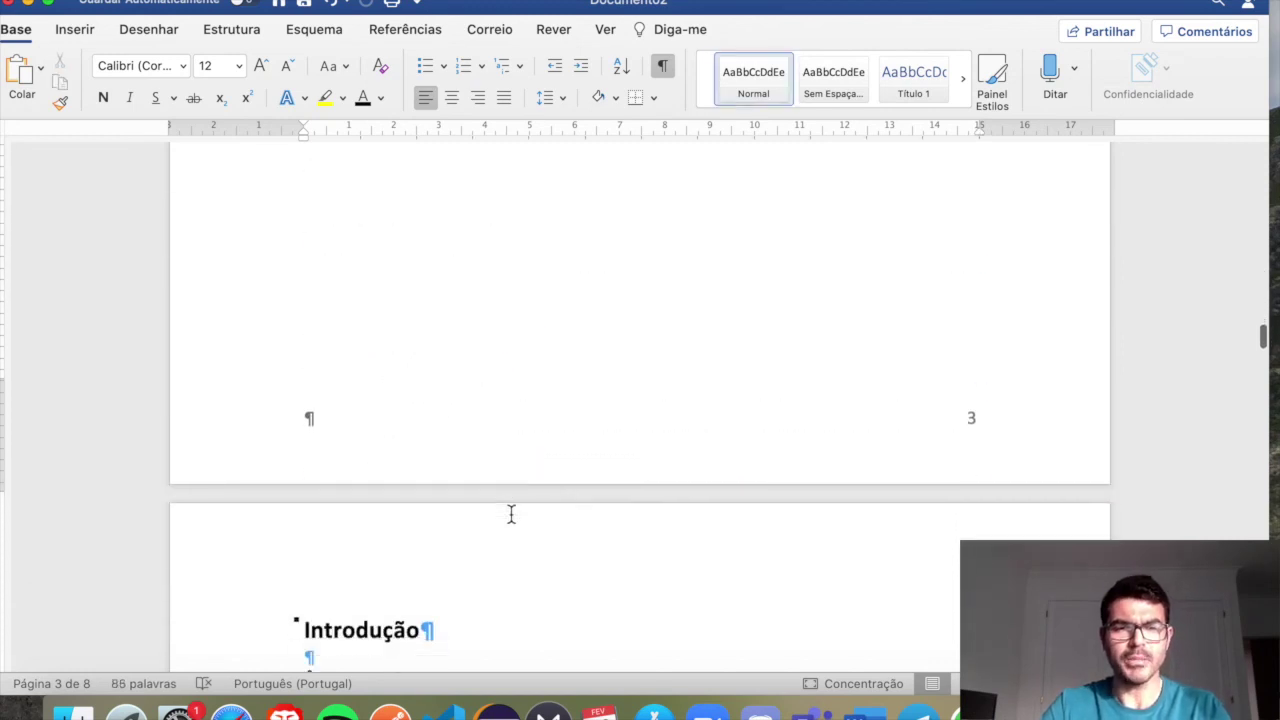
{"action": "left_click_drag", "start_coordinate": [612, 474], "coordinate": [260, 400]}
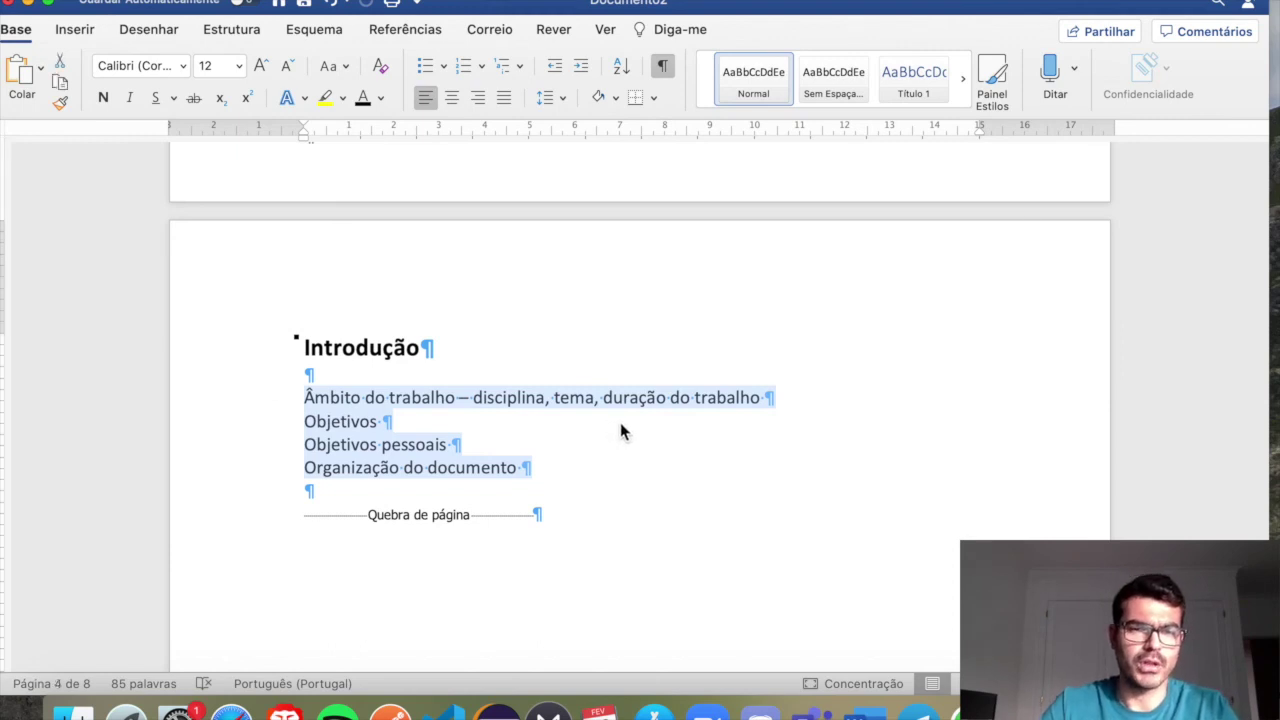
{"action": "left_click", "coordinate": [370, 337]}
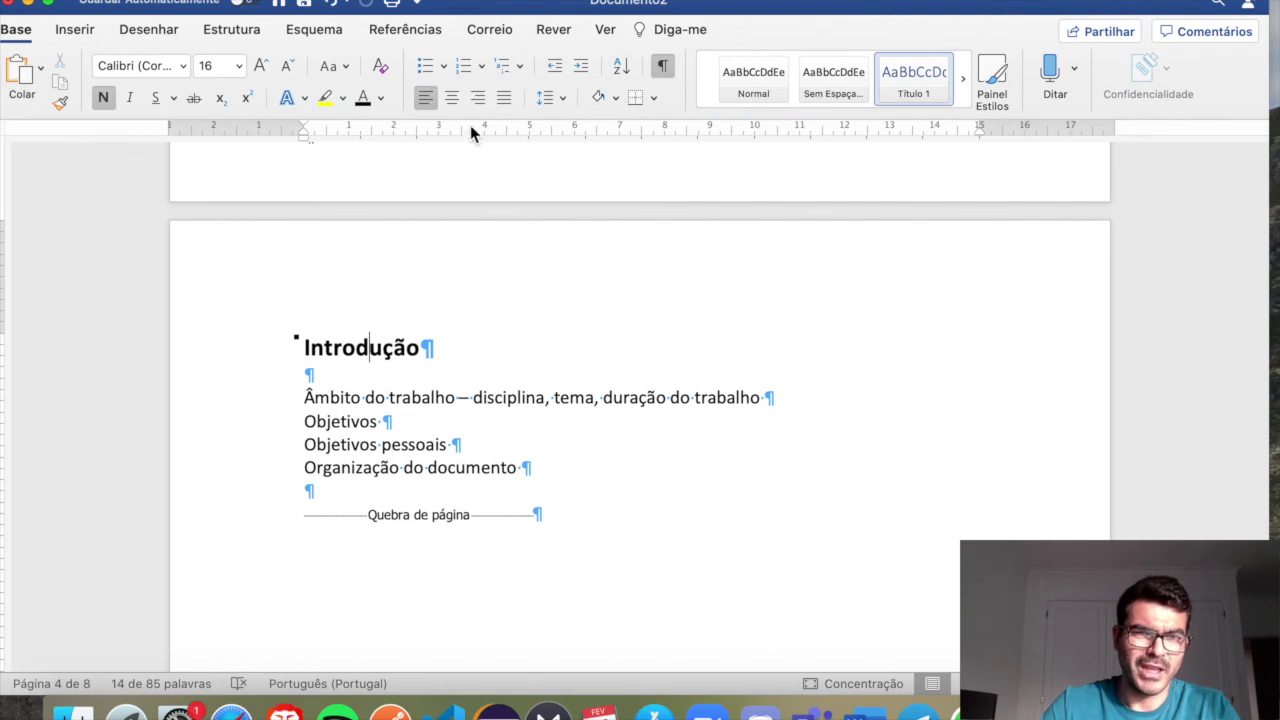
{"action": "left_click", "coordinate": [451, 98]}
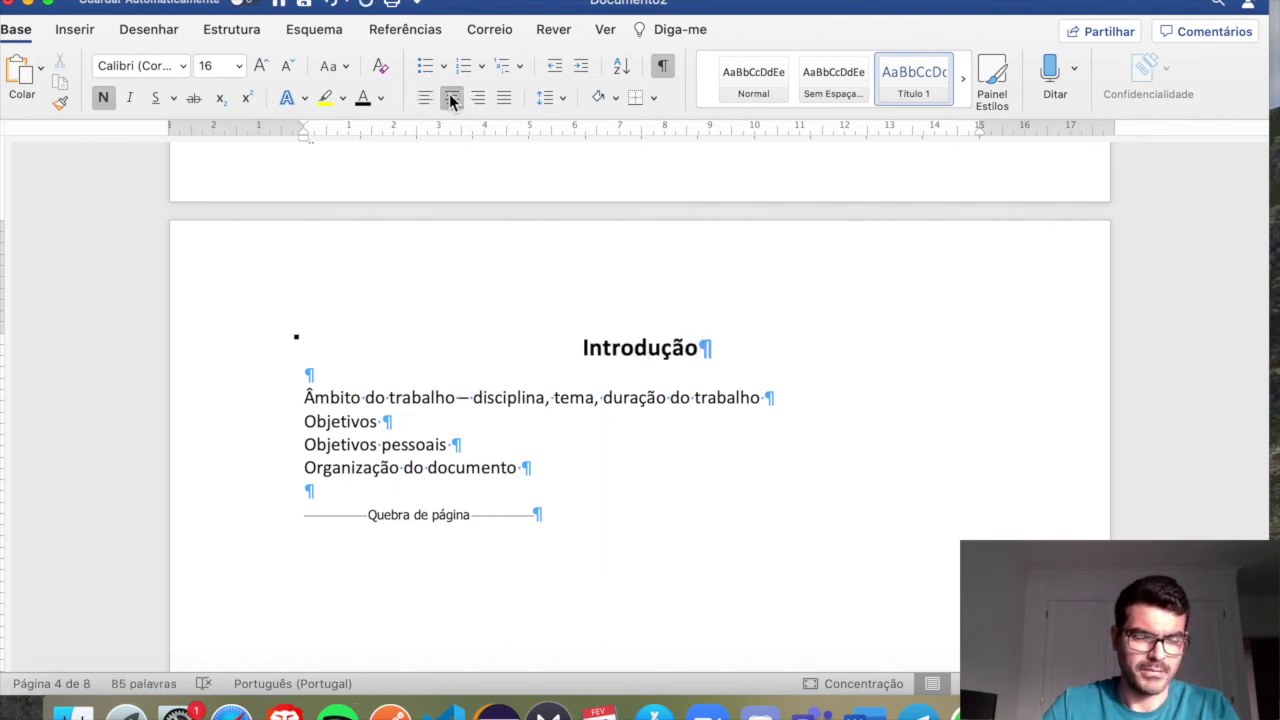
{"action": "left_click", "coordinate": [425, 98]}
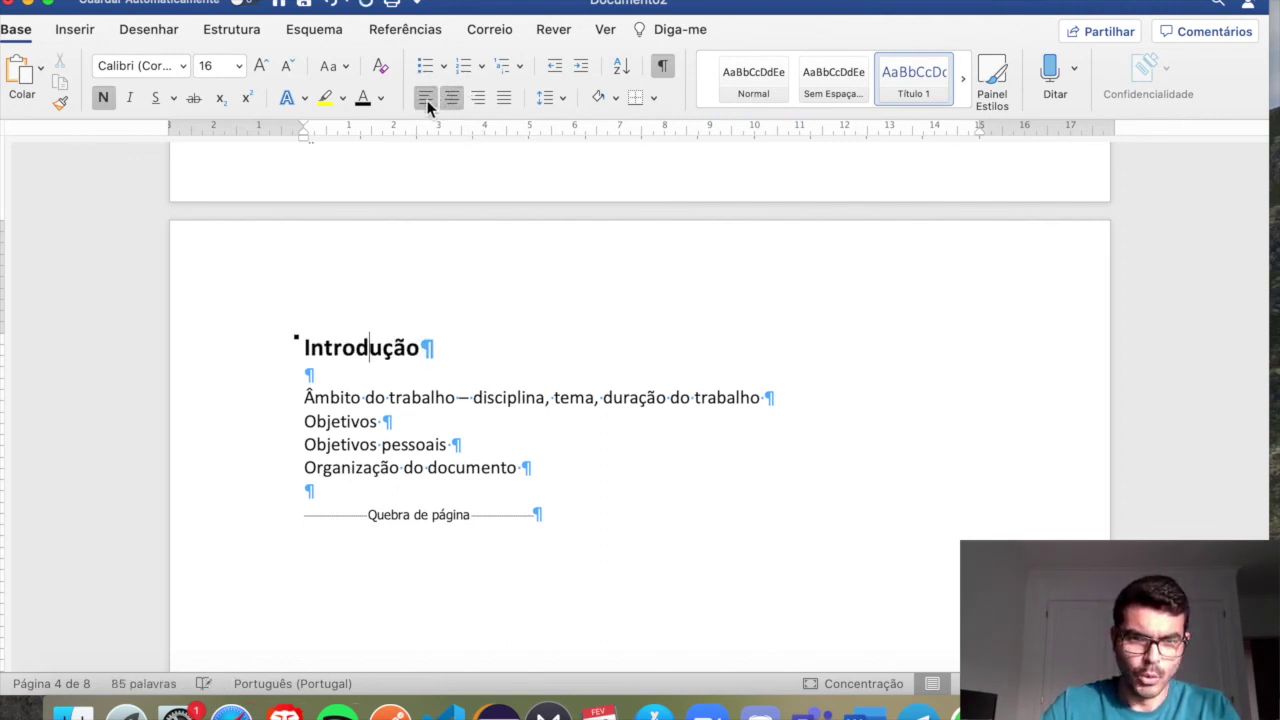
Justify the four guiding notes under "Introdução", from "Âmbito do trabalho" to "Organização do documento"
{"action": "left_click_drag", "start_coordinate": [571, 478], "coordinate": [304, 397]}
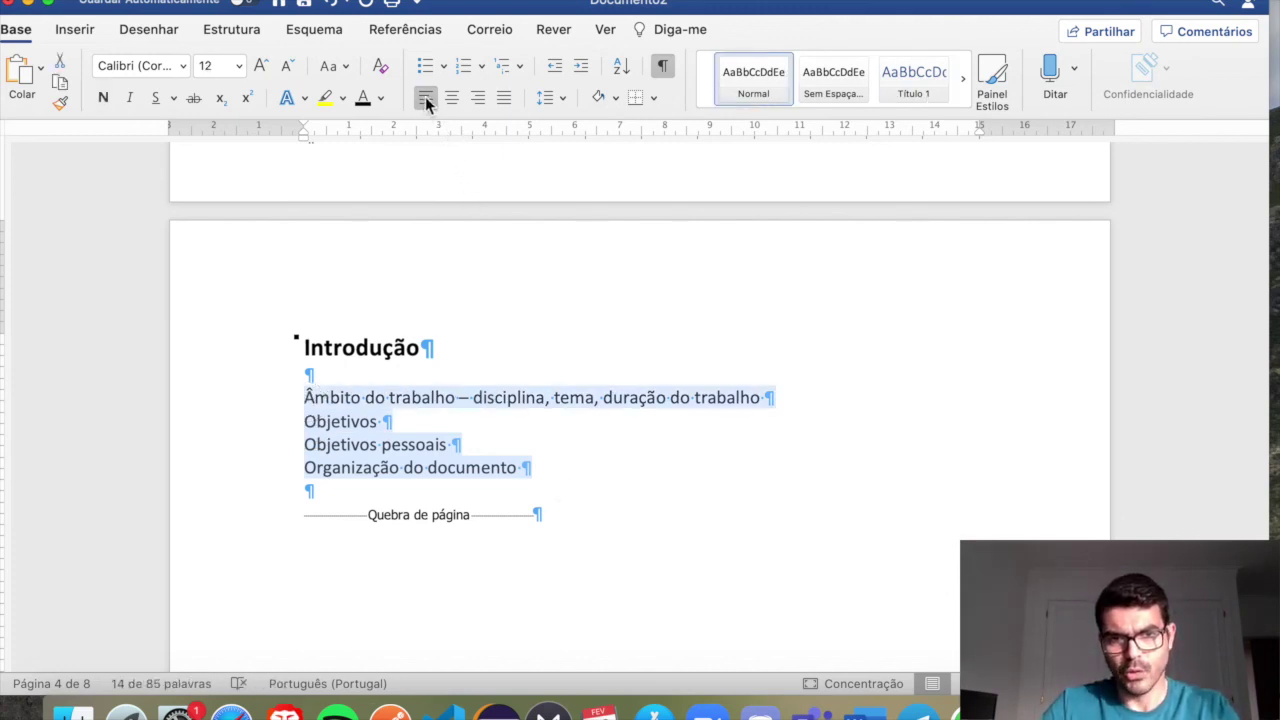
{"action": "left_click", "coordinate": [506, 98]}
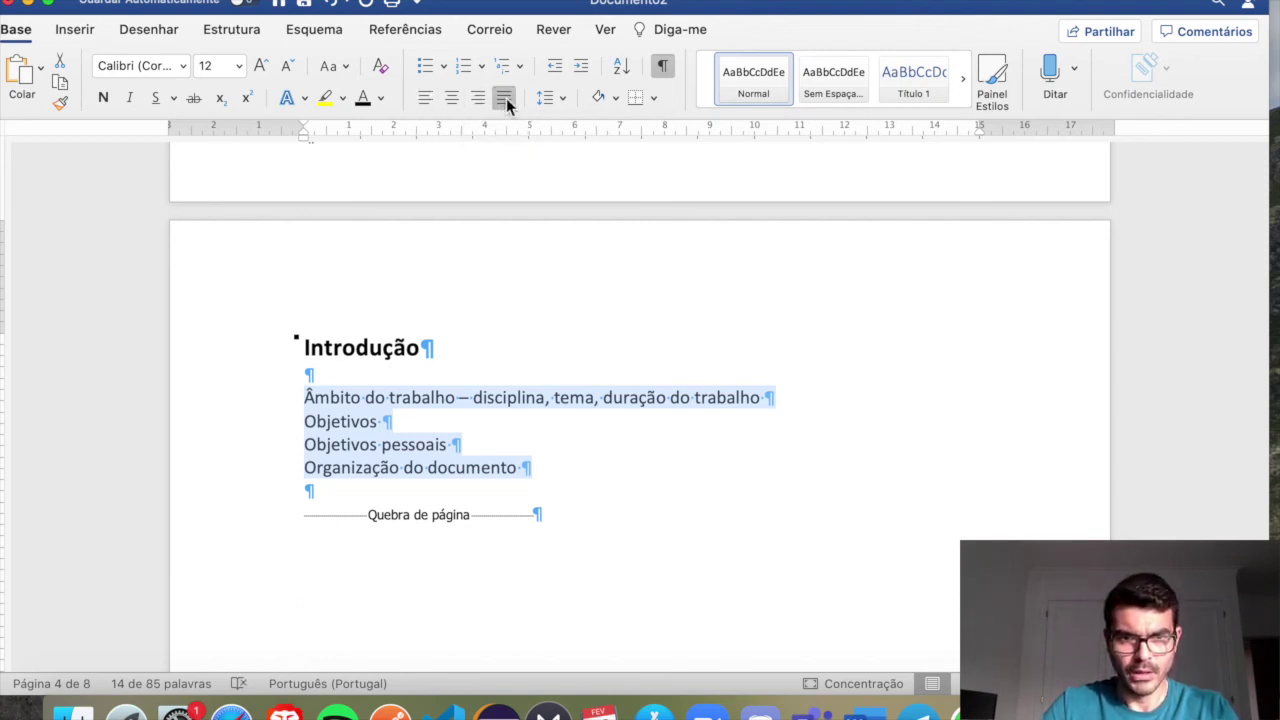
{"action": "left_click", "coordinate": [424, 98]}
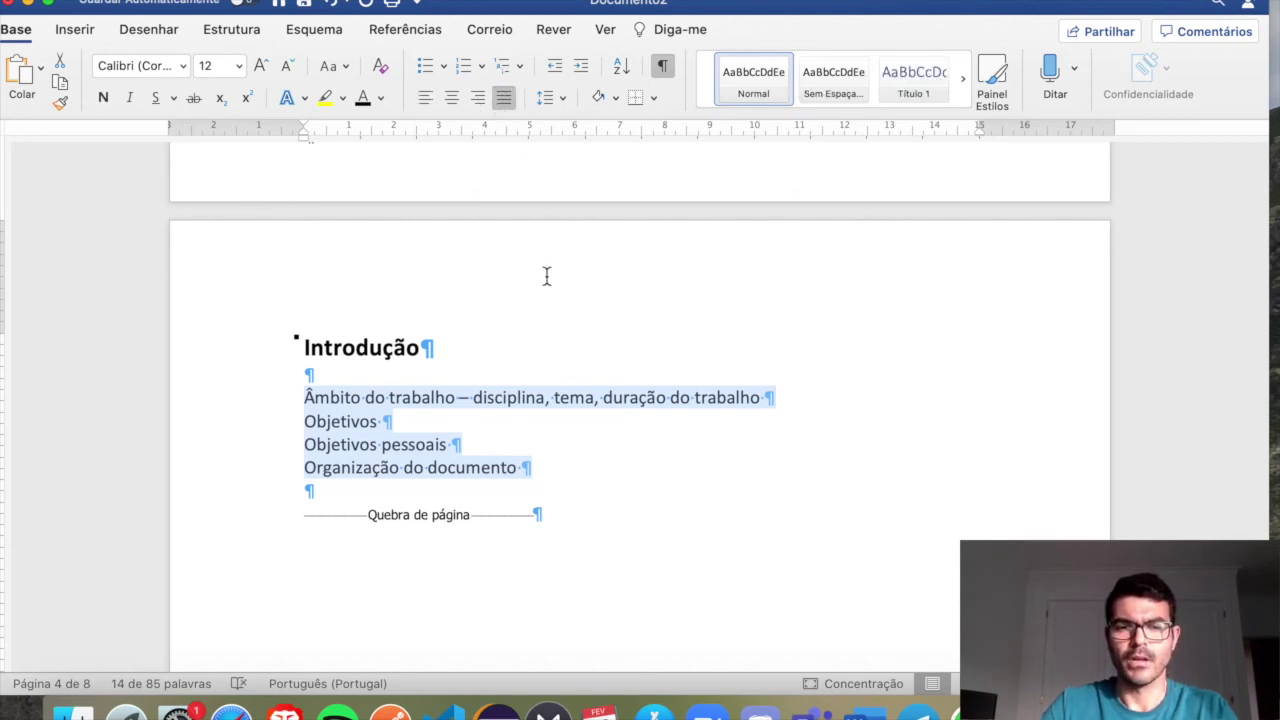
{"action": "left_click", "coordinate": [672, 462]}
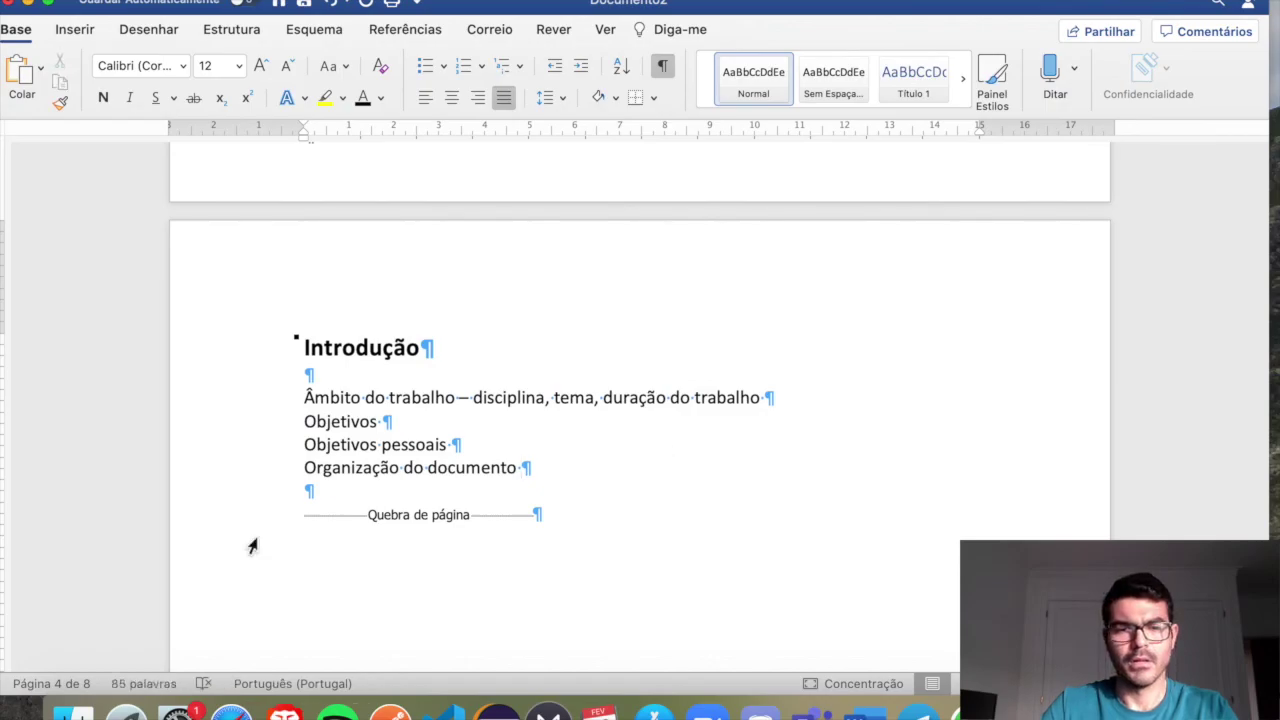